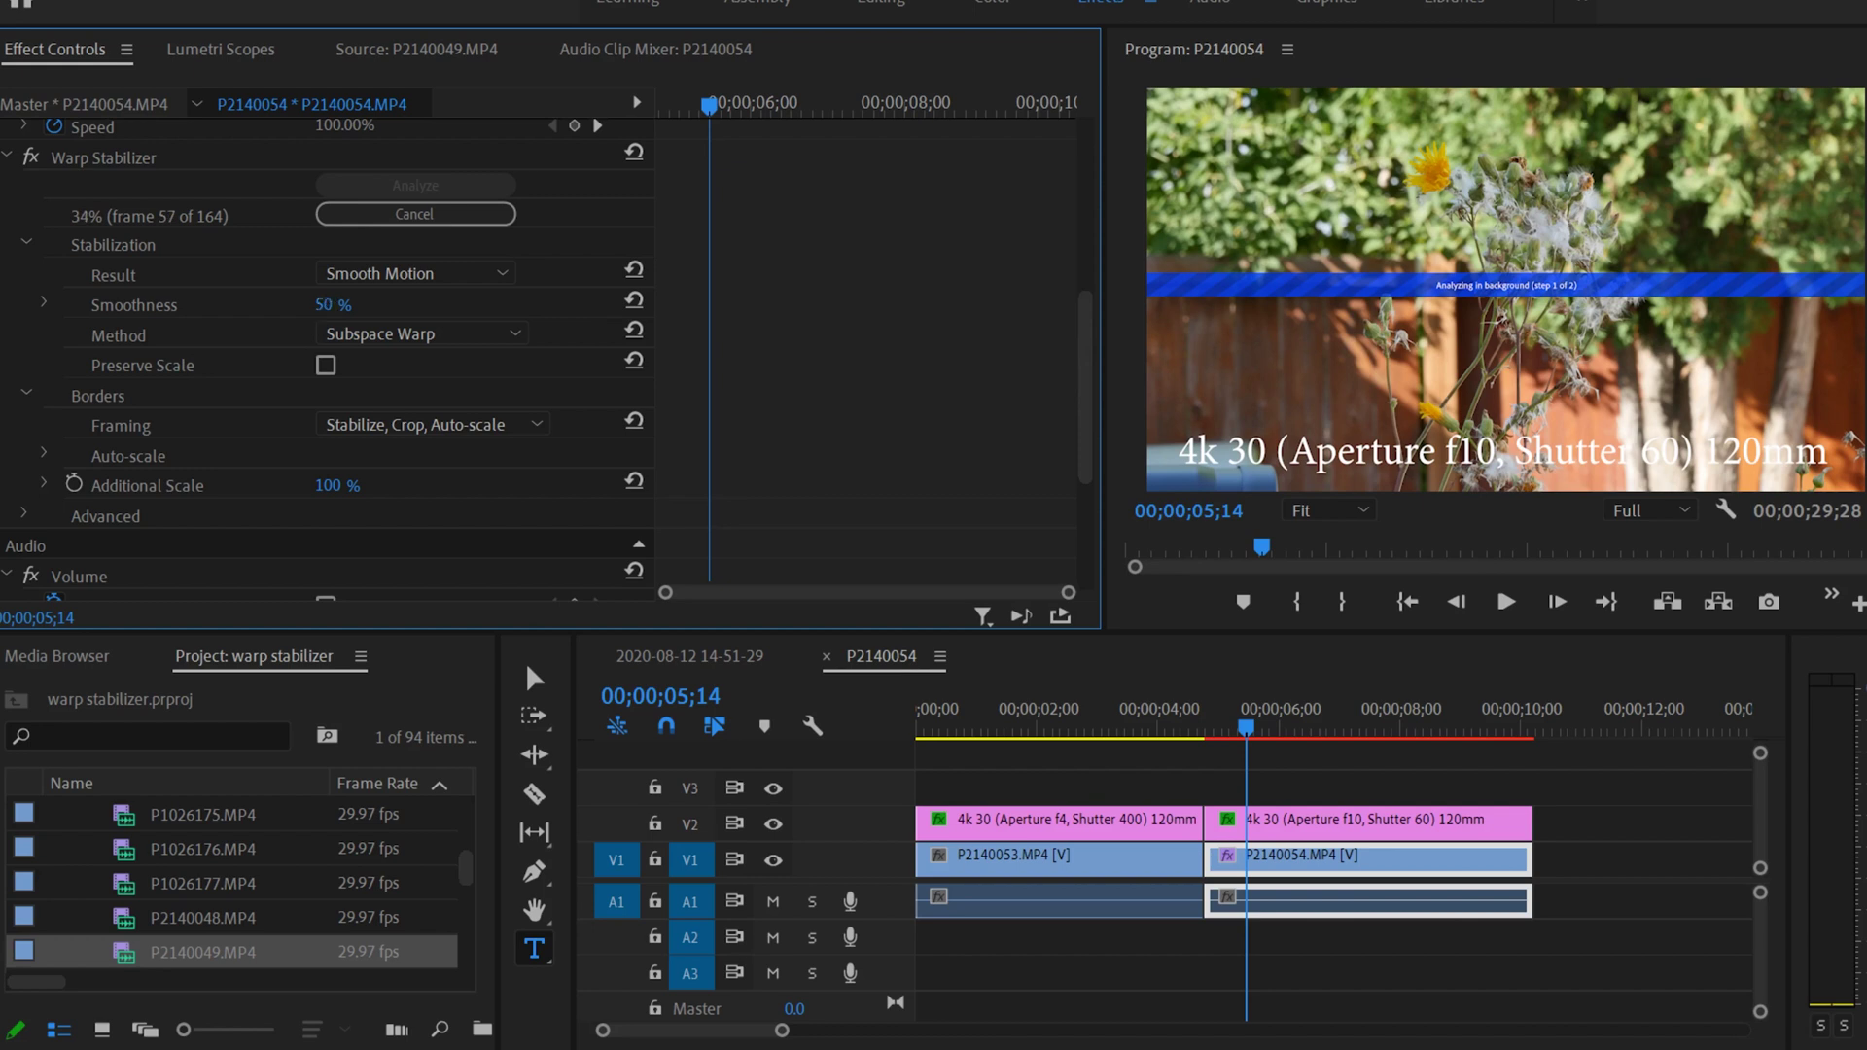
Step: Review the Warp Stabilizer Method and Framing options for clip P2140054 without changing them
{"action": "left_click", "coordinate": [361, 333]}
{"action": "key", "text": "Escape"}
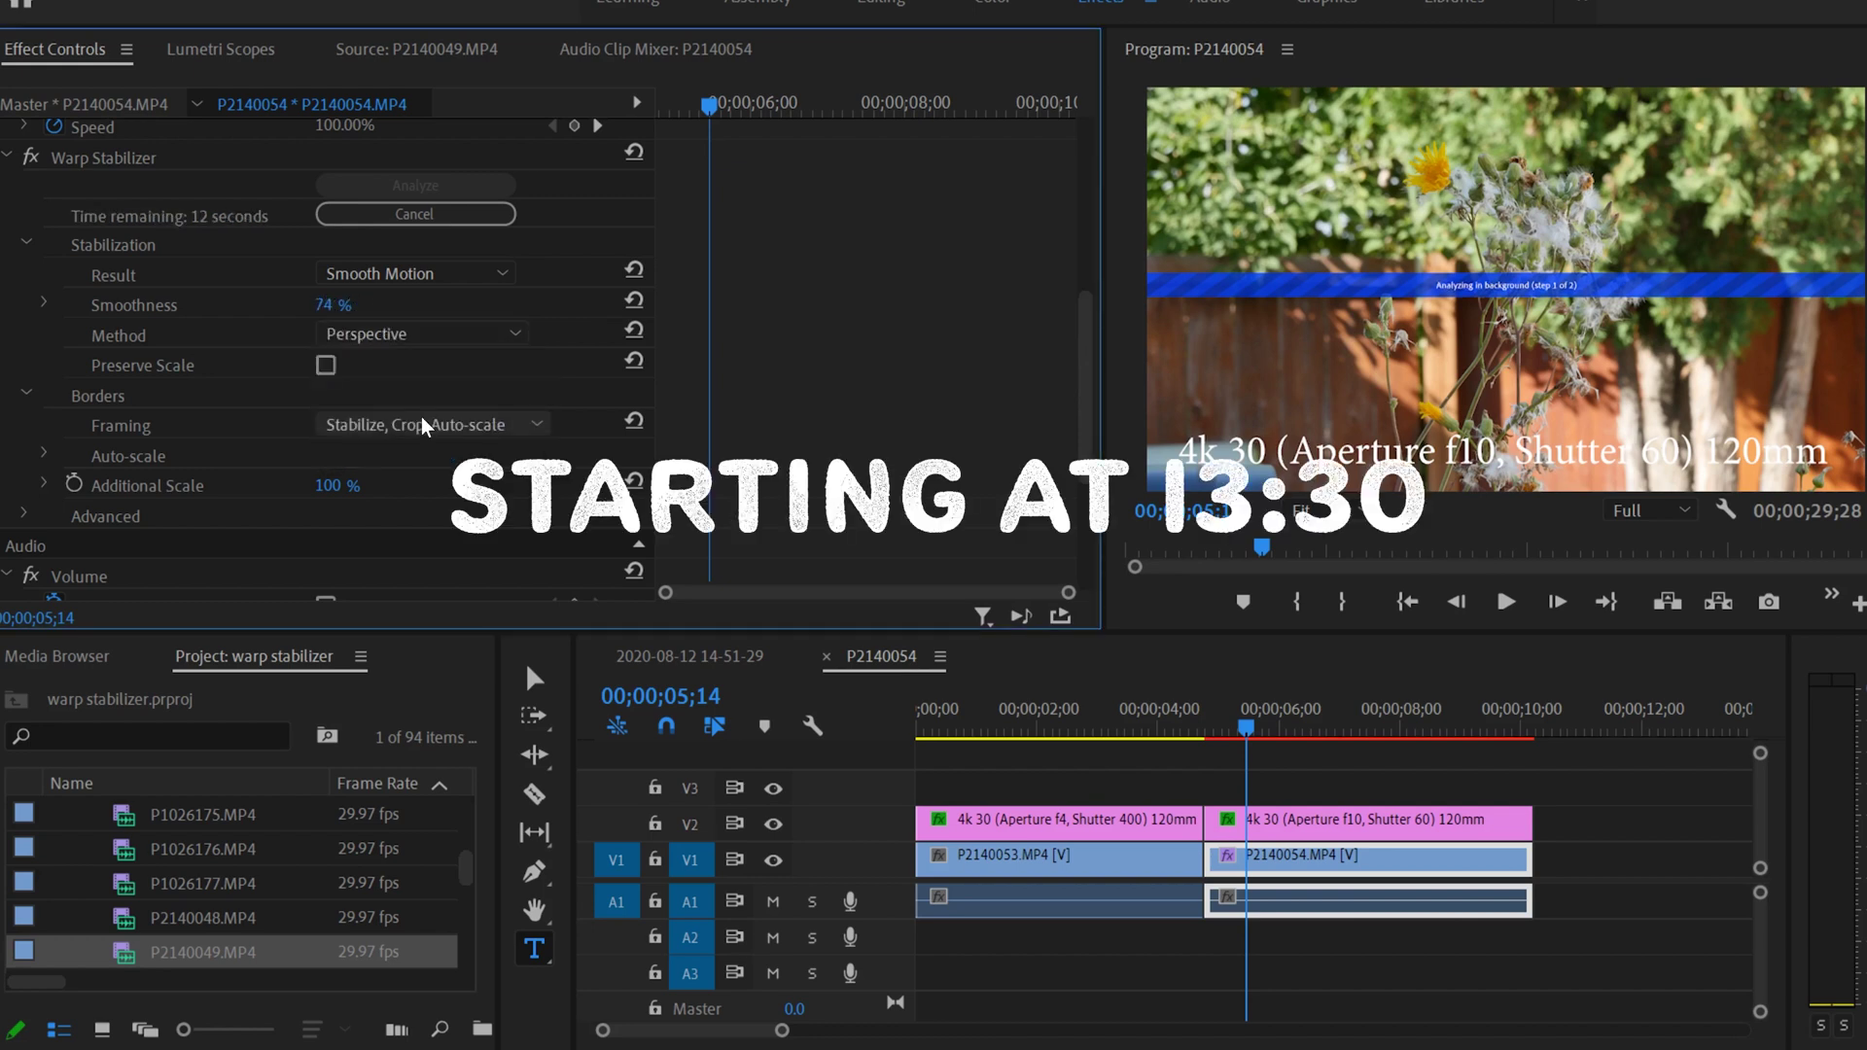
{"action": "left_click", "coordinate": [423, 425]}
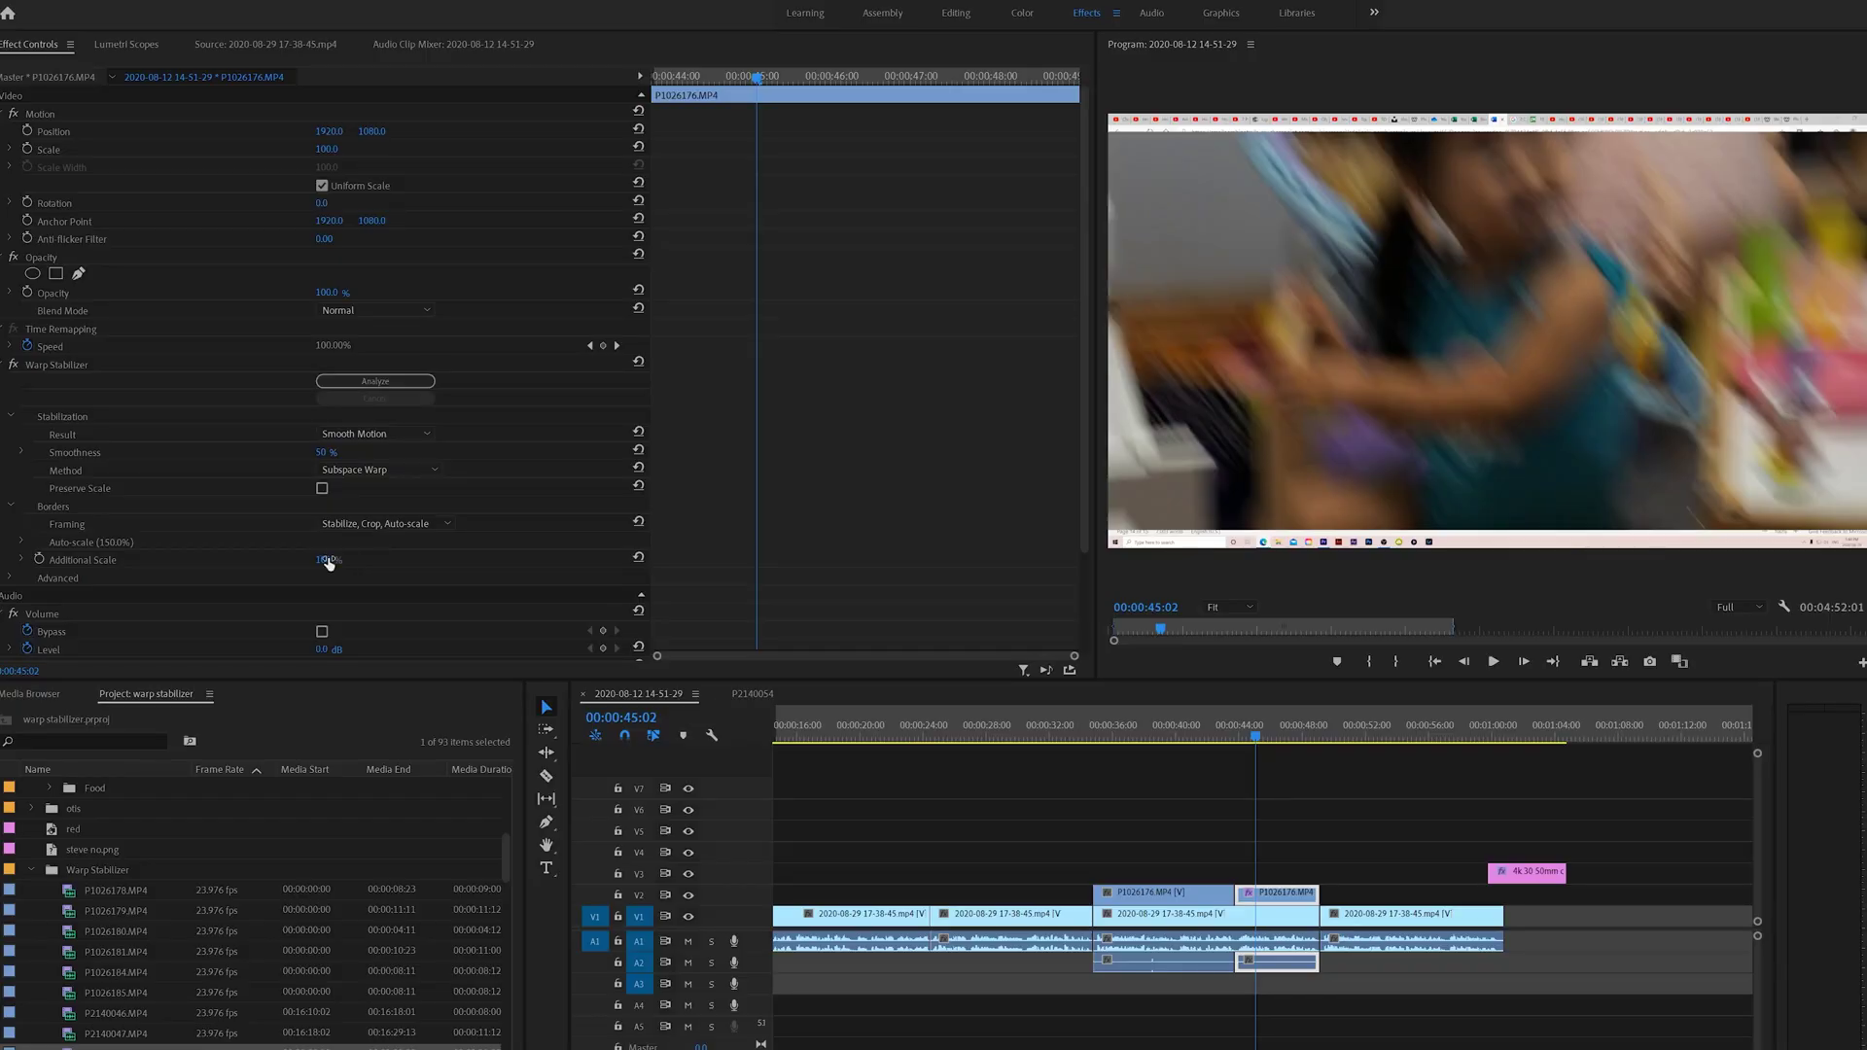
Step: Lower Warp Stabilizer Smoothness to 16% and play the stabilized result in the Program monitor
{"action": "left_click", "coordinate": [329, 560]}
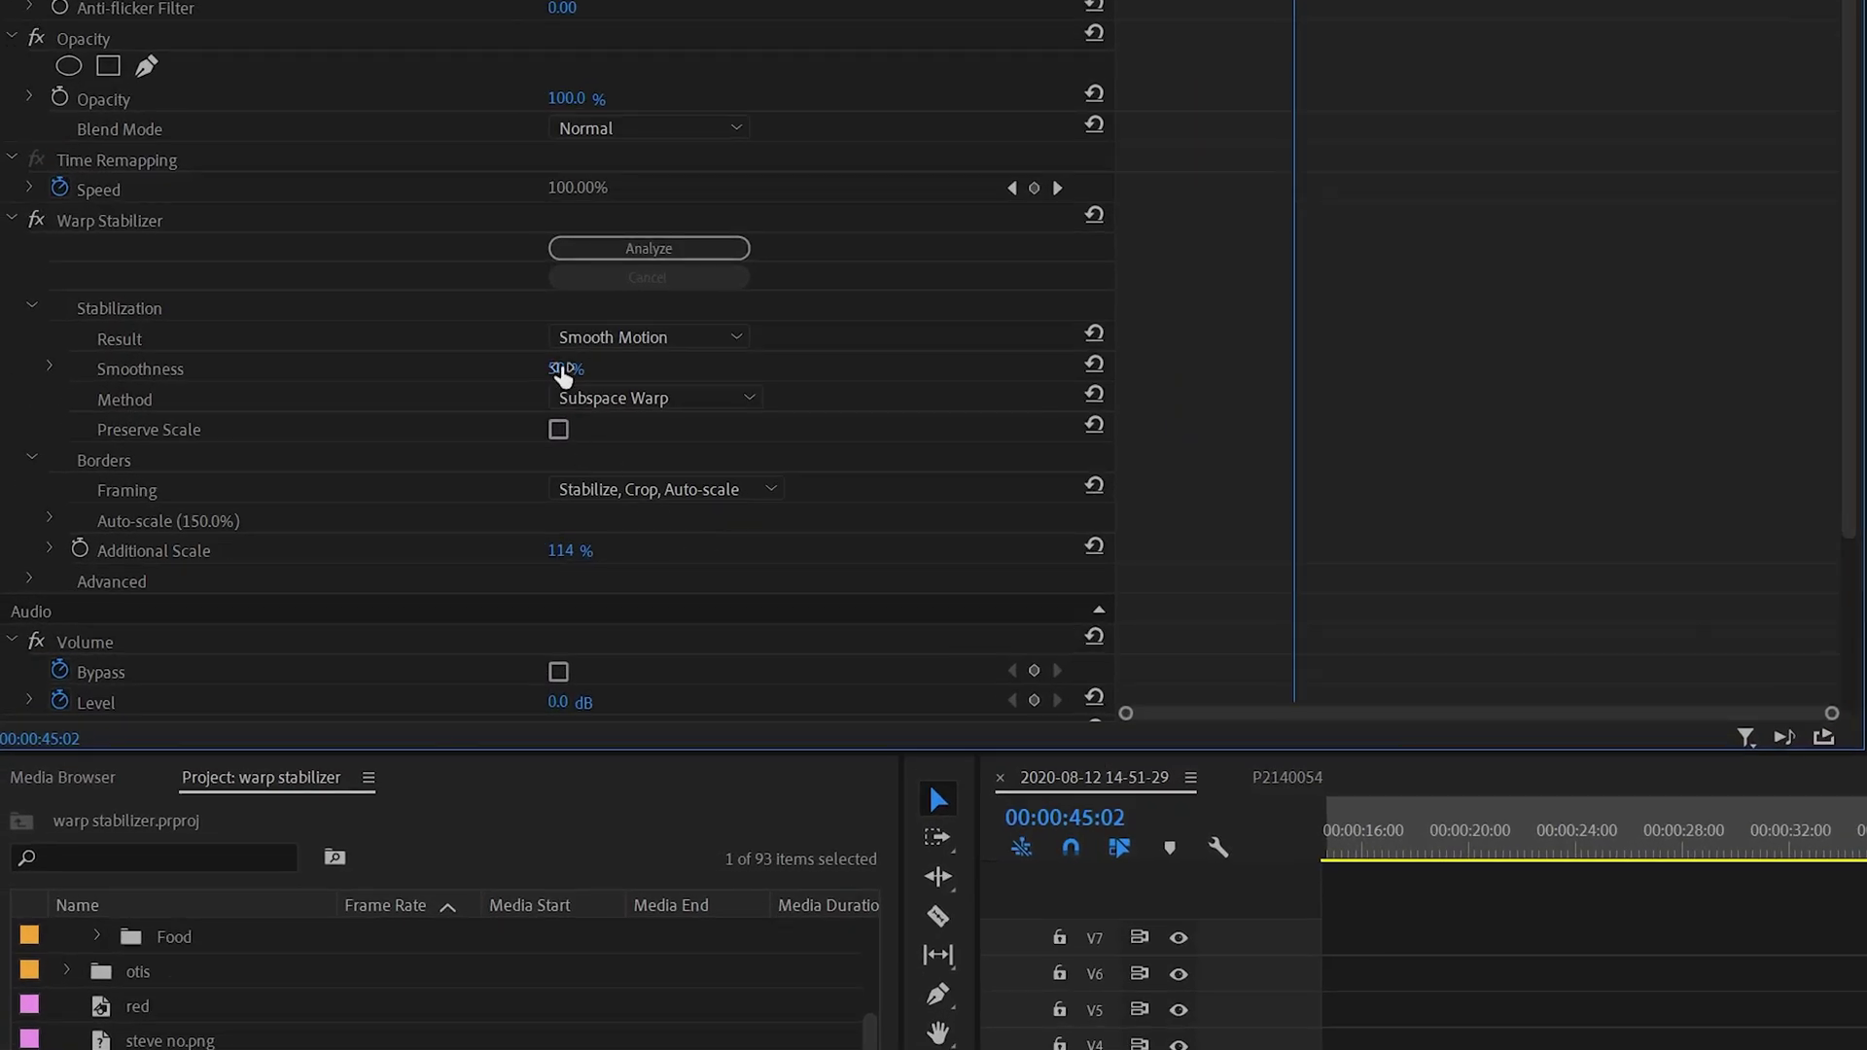
{"action": "left_click_drag", "start_coordinate": [562, 368], "coordinate": [592, 370]}
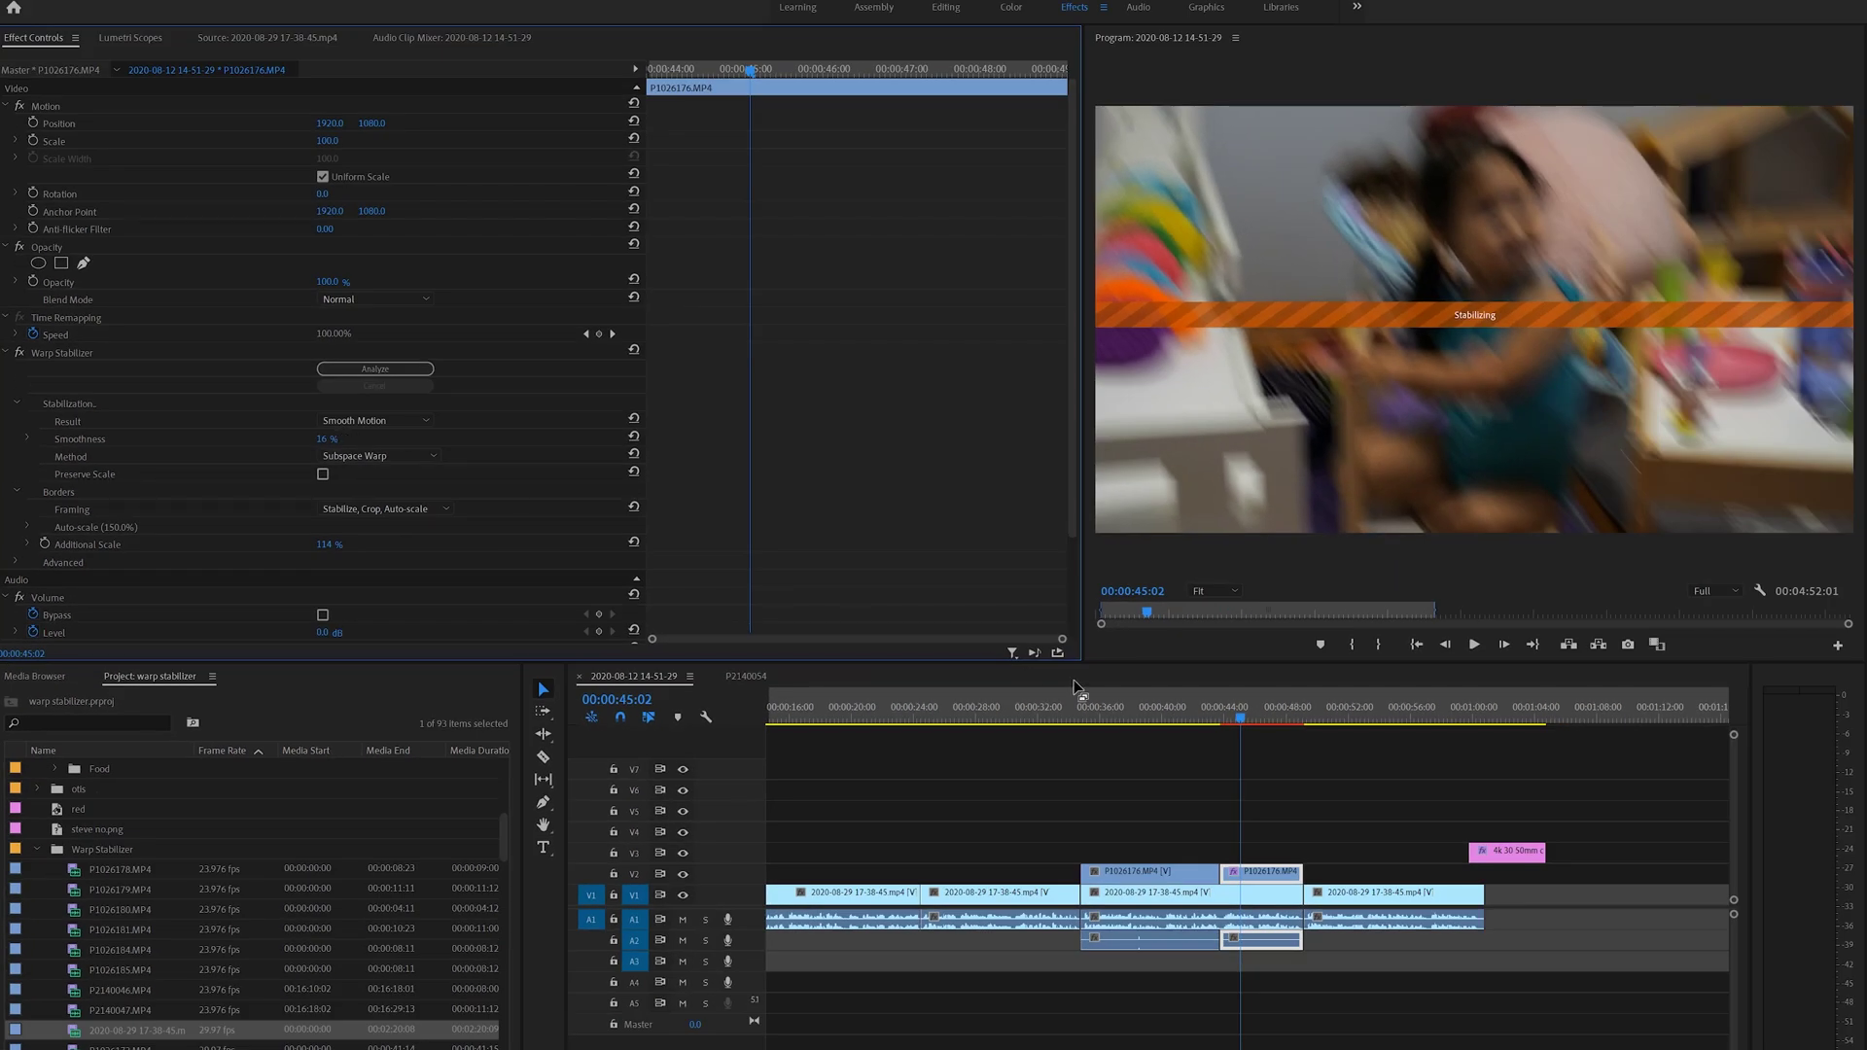
{"action": "left_click", "coordinate": [1475, 646]}
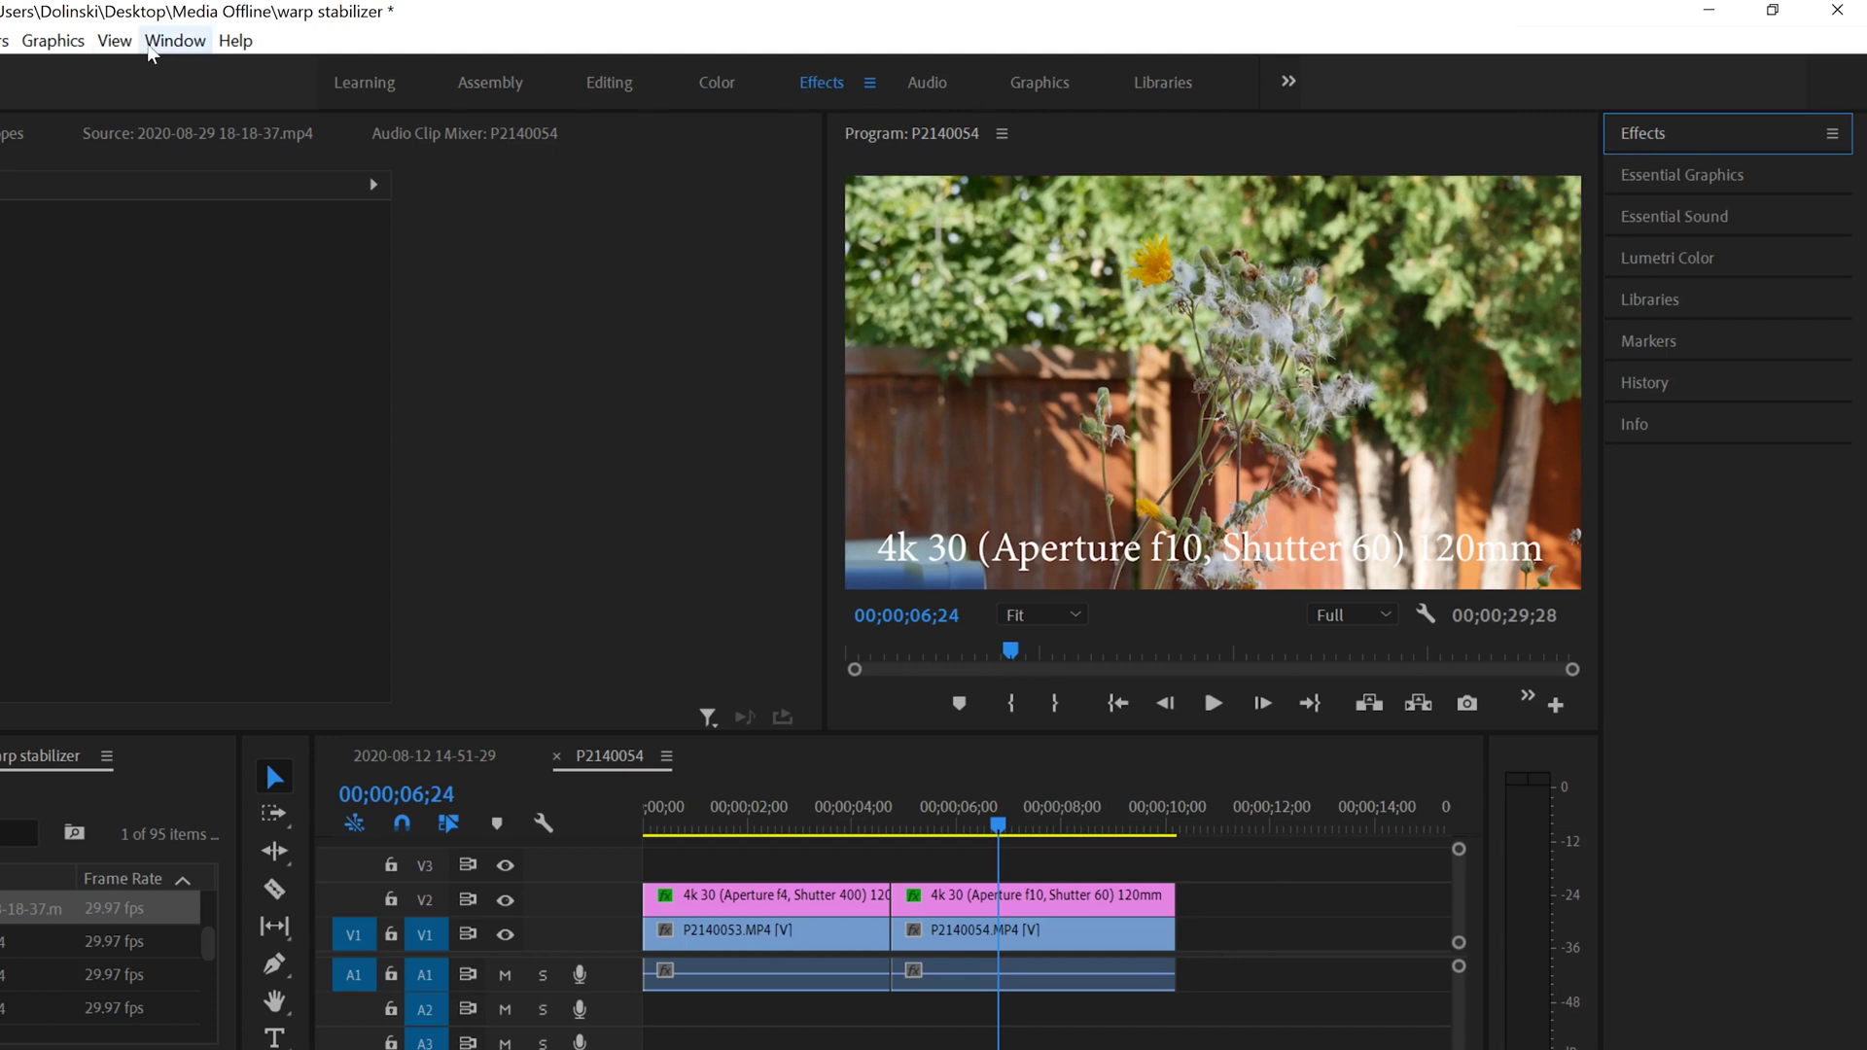
Step: Show the Effects panel and expand Video Effects > Distort
{"action": "left_click", "coordinate": [175, 40]}
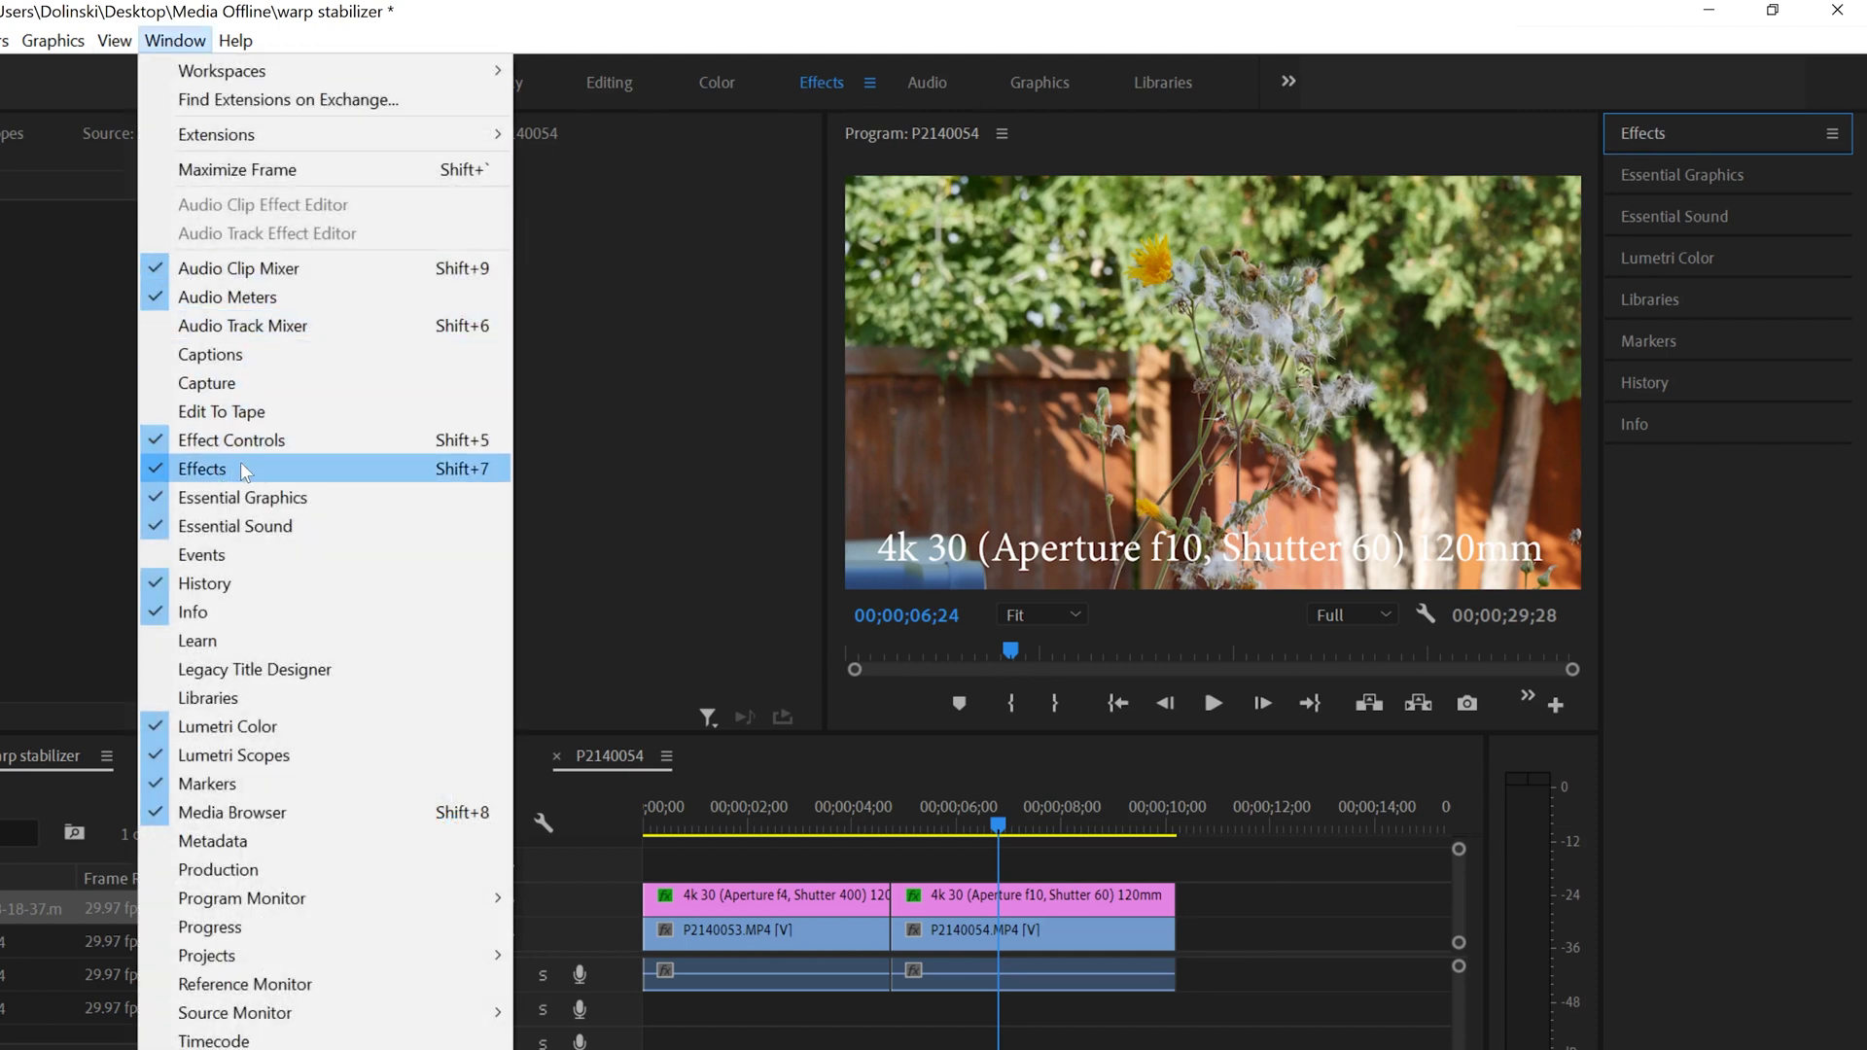
{"action": "left_click", "coordinate": [1684, 132]}
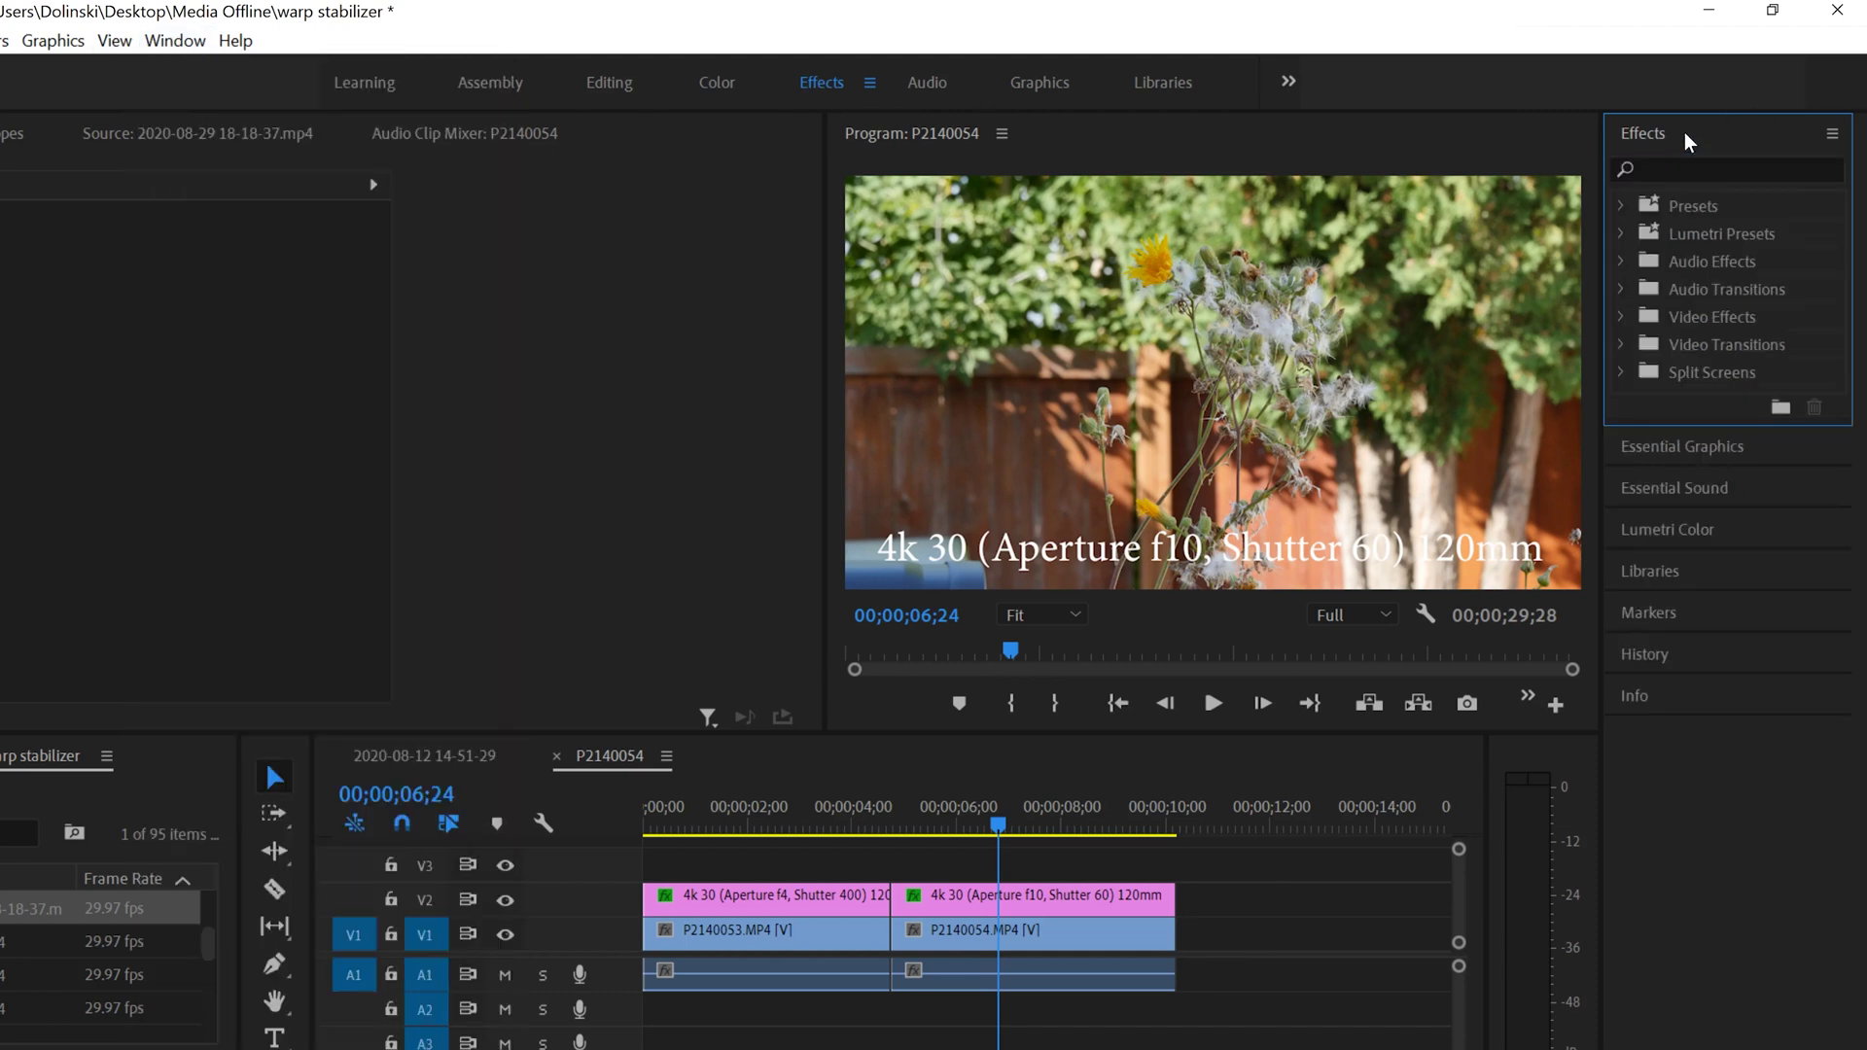
{"action": "left_click", "coordinate": [1619, 317]}
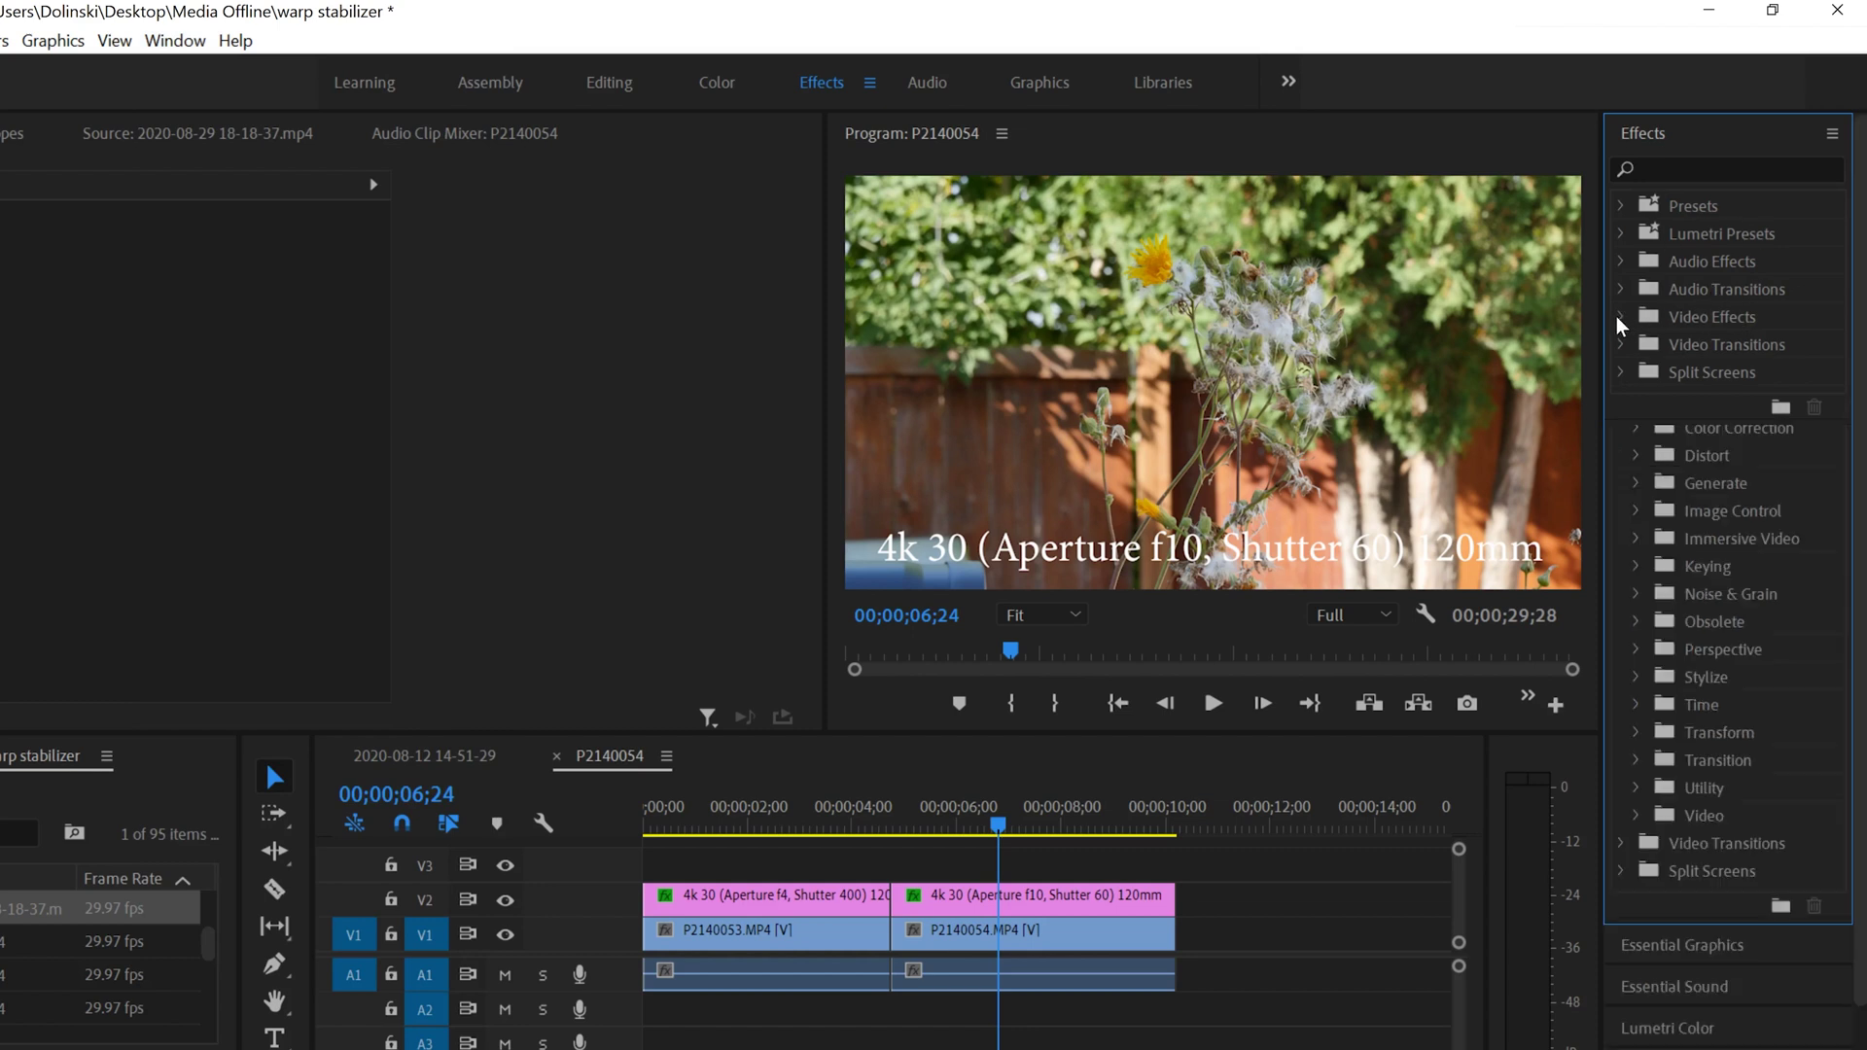
{"action": "left_click", "coordinate": [1633, 455]}
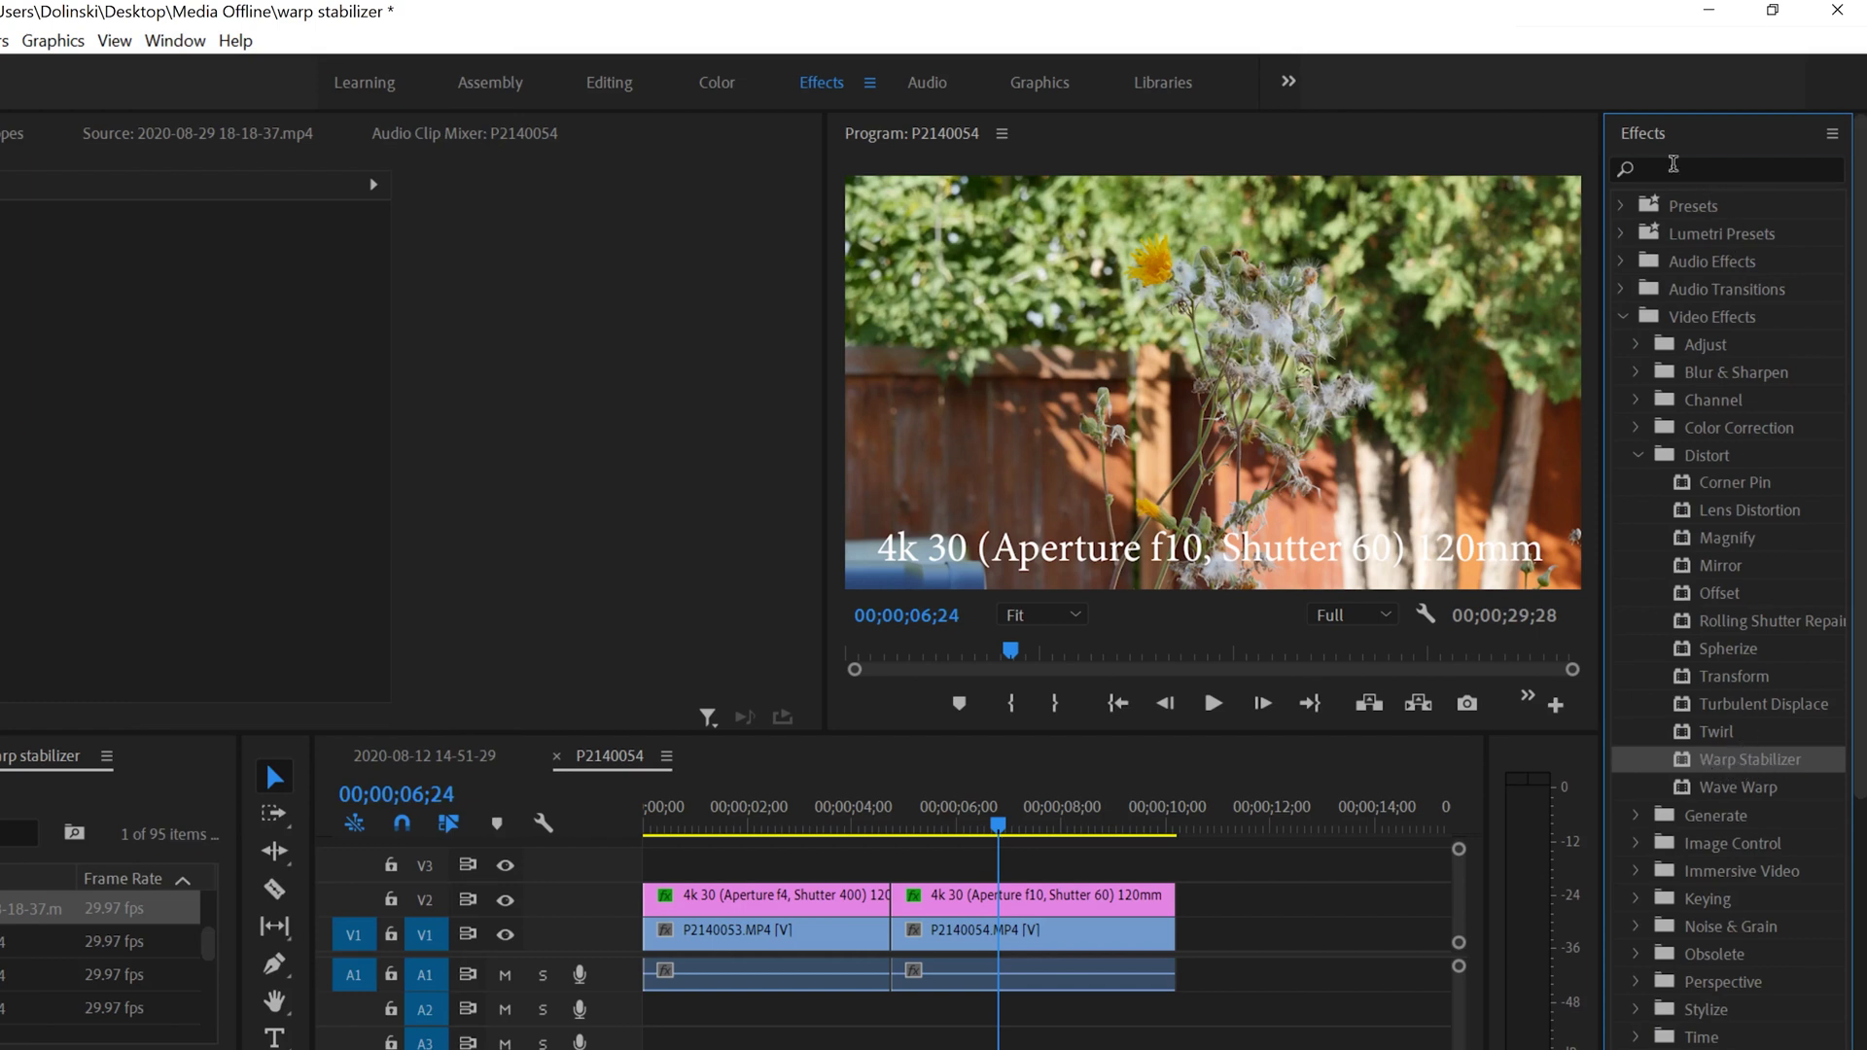
Step: Search the effects for 'war' and apply Warp Stabilizer to clip P2140053
{"action": "left_click", "coordinate": [1674, 164]}
{"action": "type", "text": "warp"}
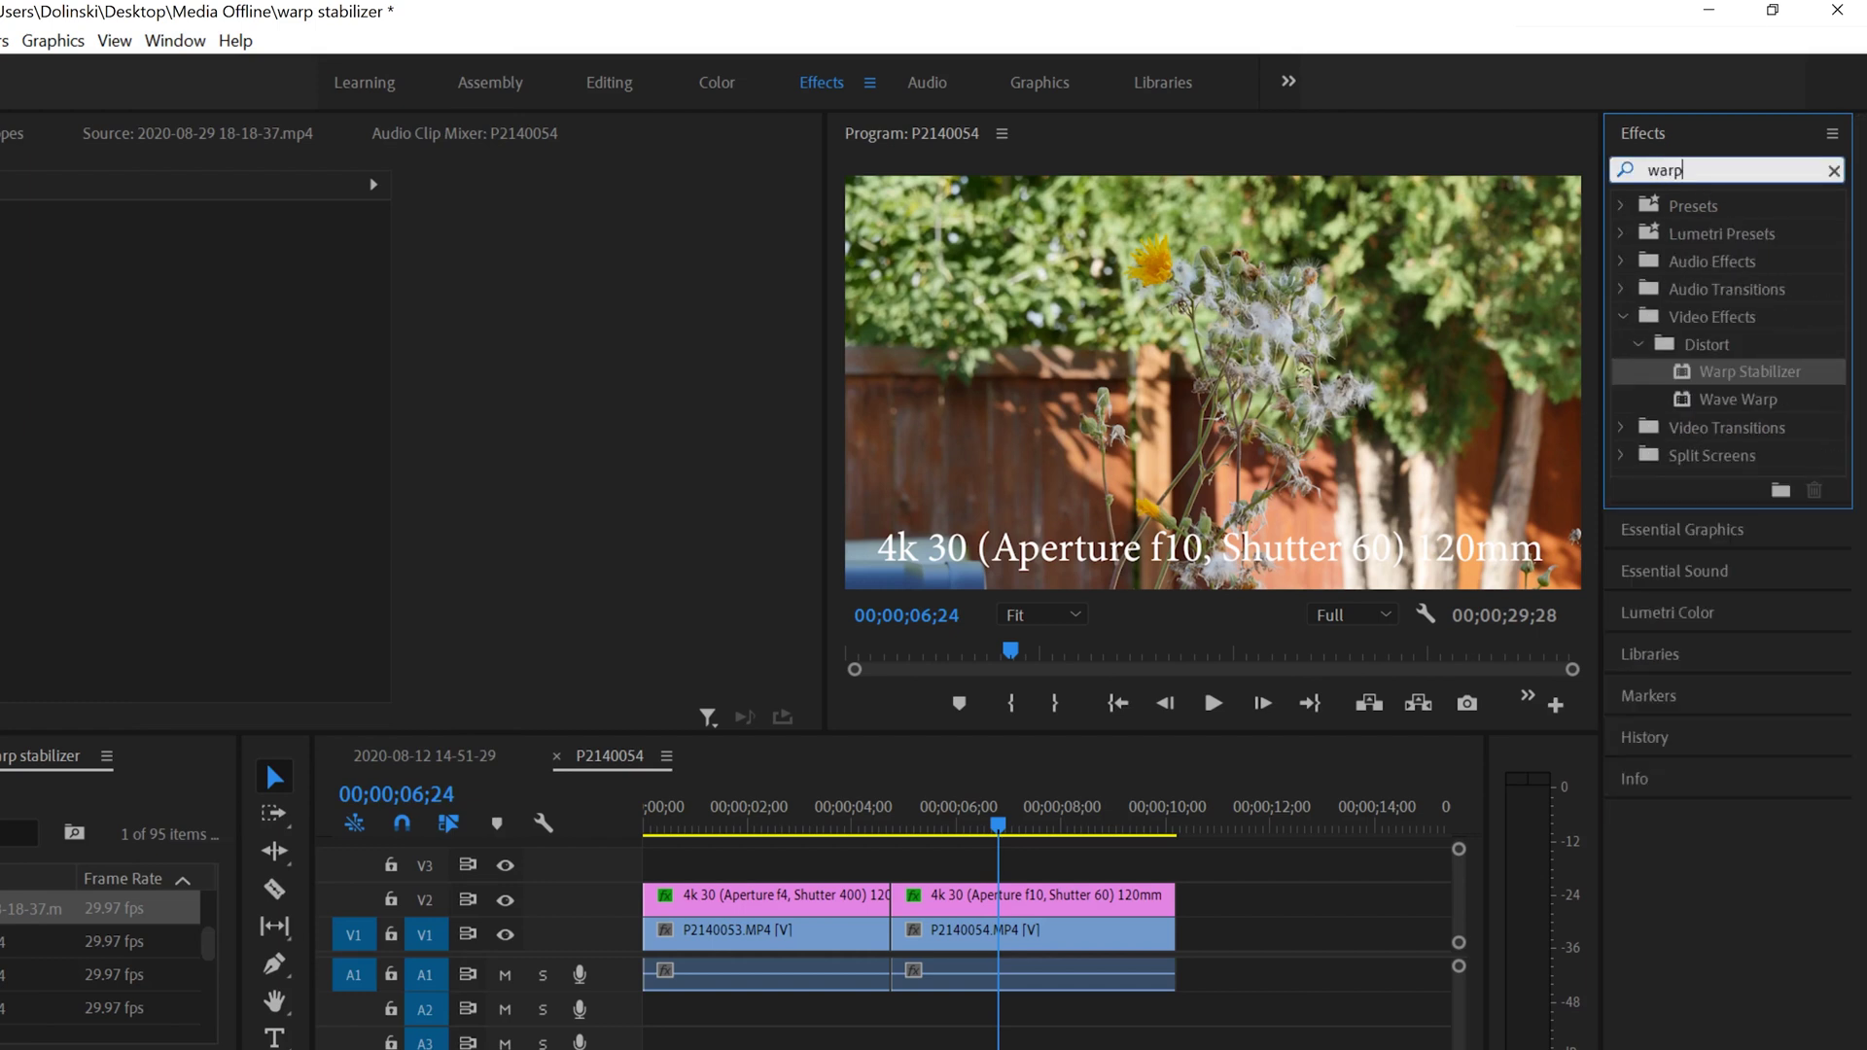
{"action": "left_click", "coordinate": [1685, 379]}
{"action": "left_click_drag", "start_coordinate": [841, 855], "coordinate": [749, 935]}
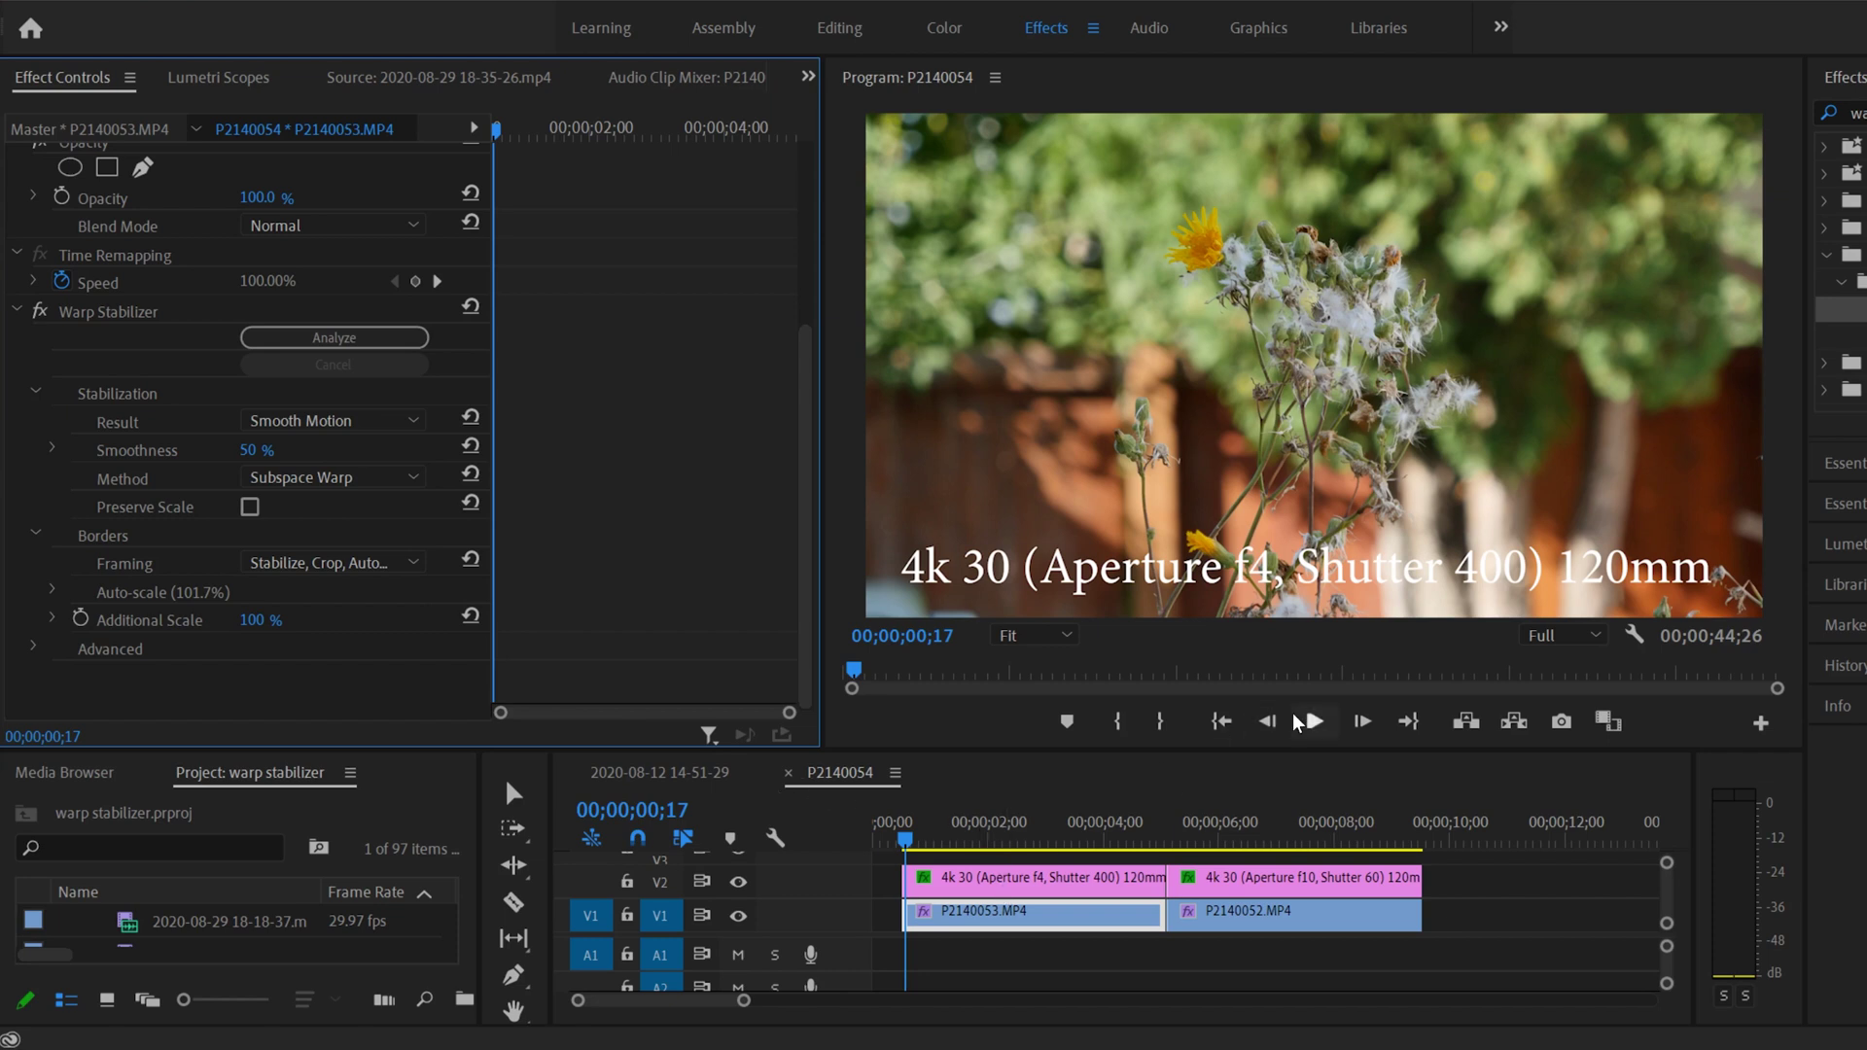
Step: Bypass Warp Stabilizer on P2140053 and play the unstabilized clip, then return to its start
{"action": "left_click", "coordinate": [999, 928]}
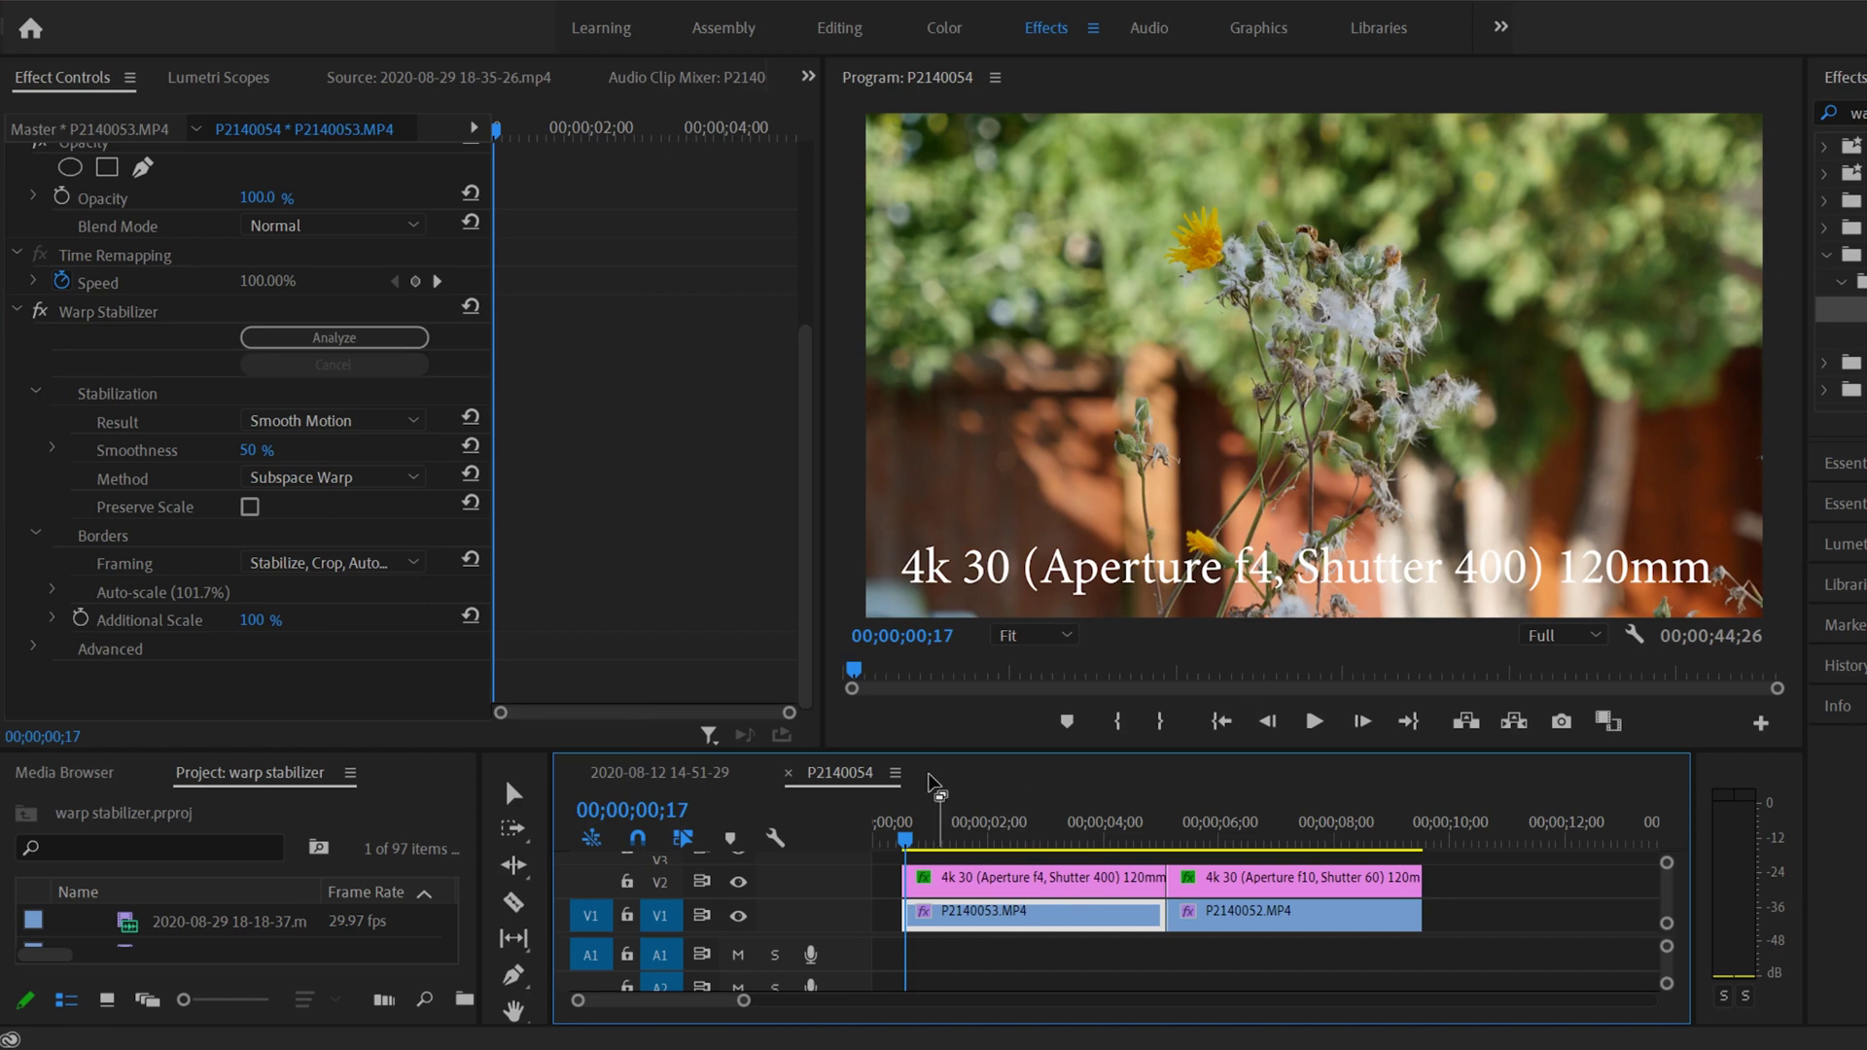
{"action": "left_click", "coordinate": [39, 311]}
{"action": "left_click", "coordinate": [1311, 721]}
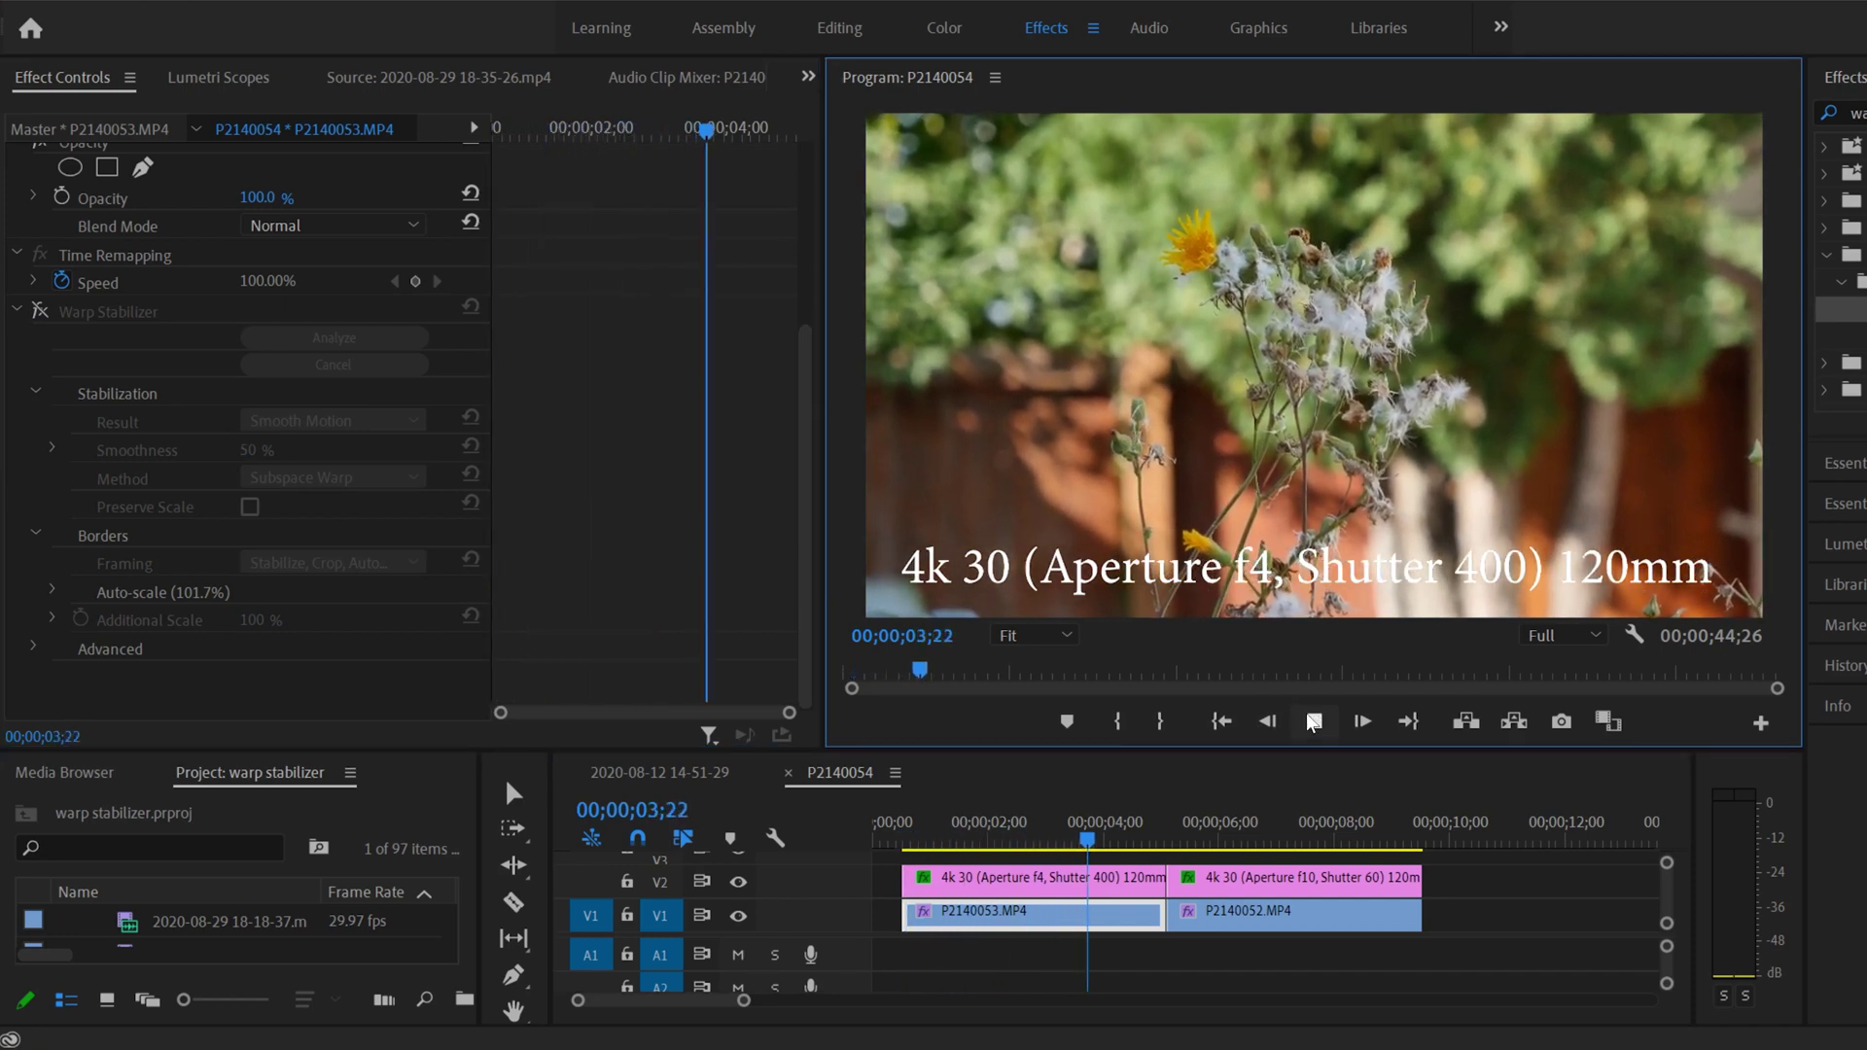
{"action": "left_click", "coordinate": [1309, 720]}
{"action": "left_click", "coordinate": [920, 834]}
Step: Re-enable Warp Stabilizer, play the stabilized first clip, and move to the second clip
{"action": "left_click", "coordinate": [40, 311]}
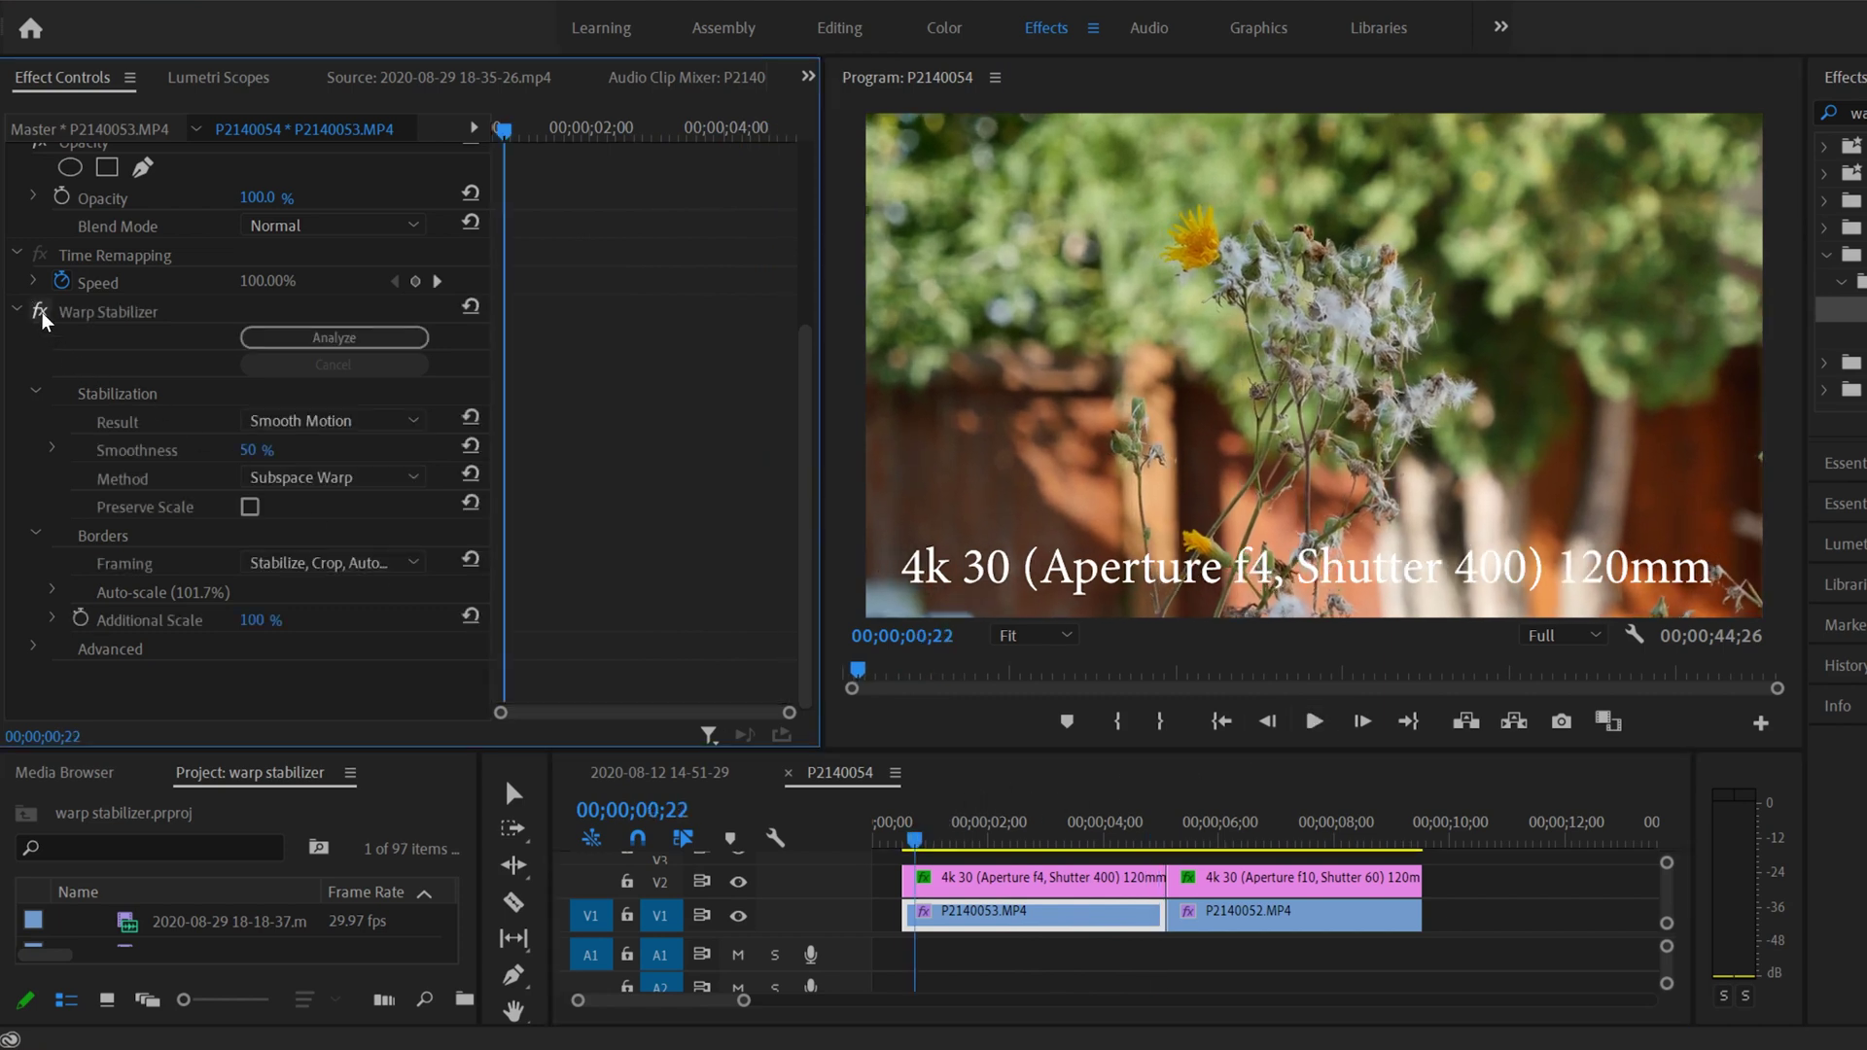
{"action": "left_click", "coordinate": [1313, 721]}
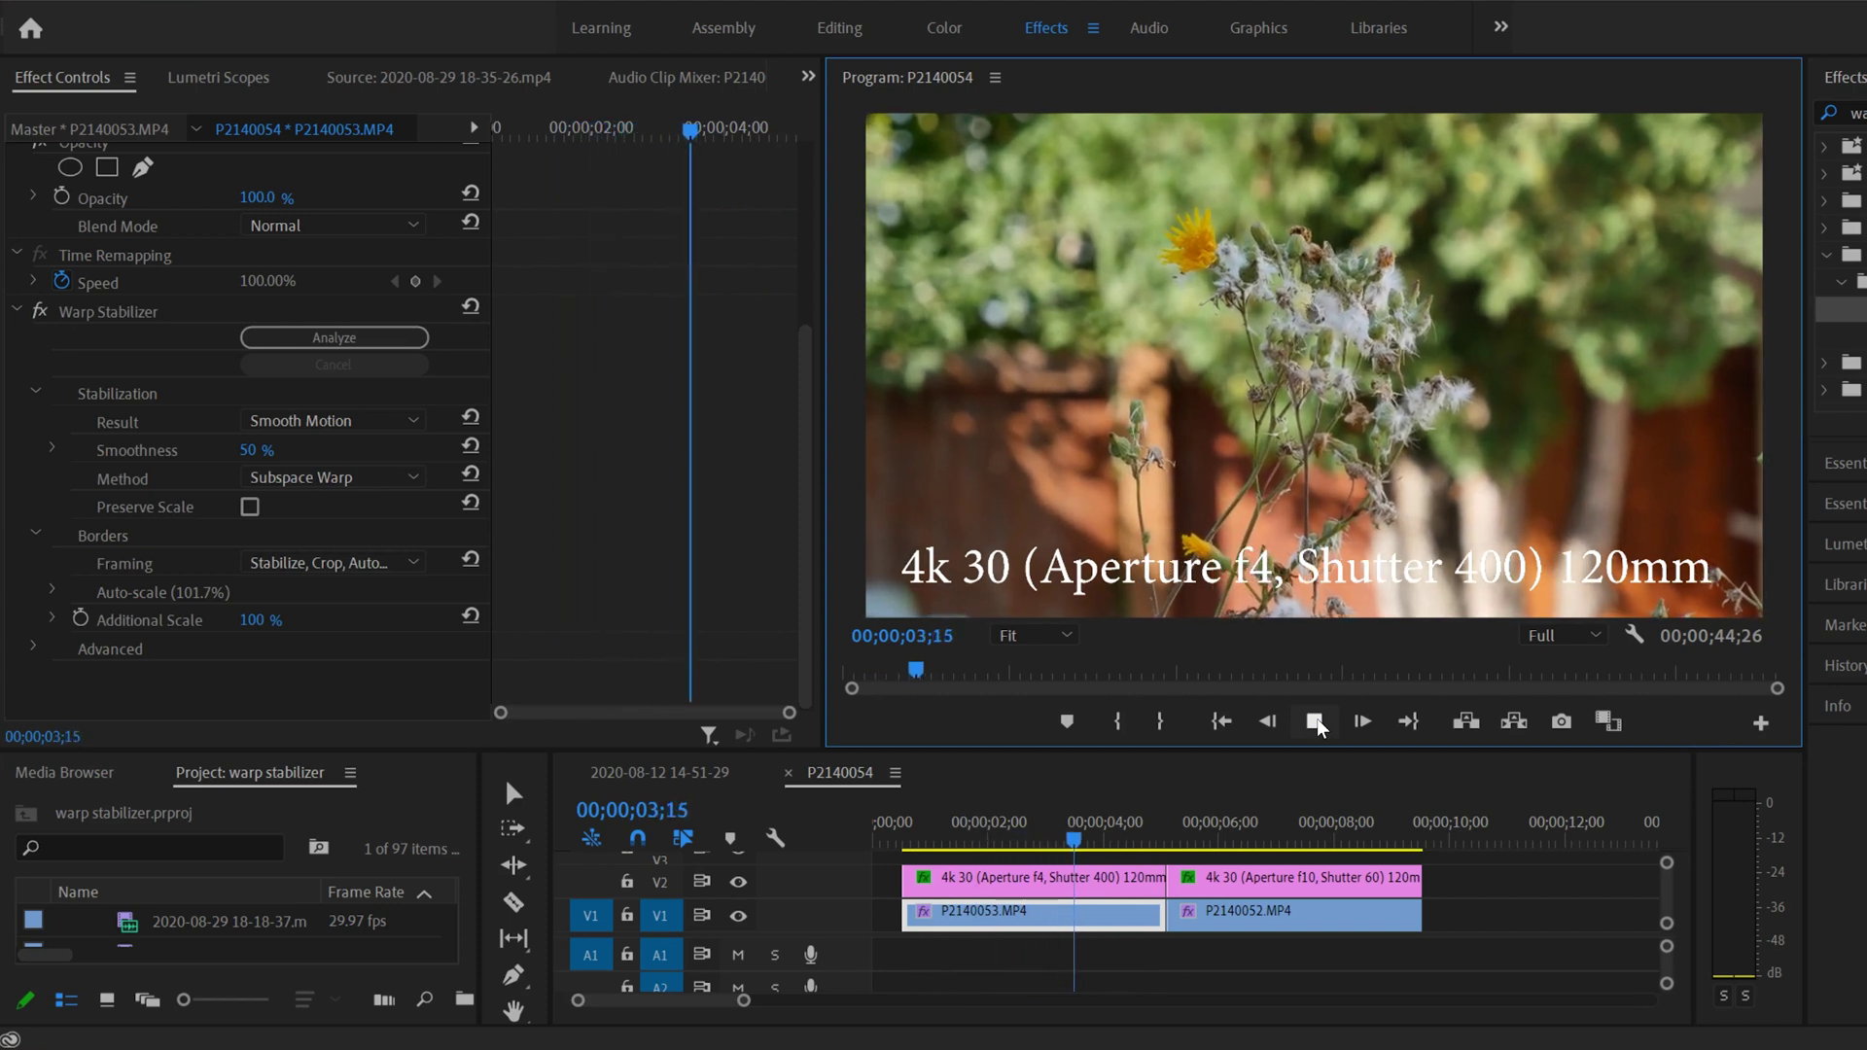
{"action": "left_click", "coordinate": [1316, 723]}
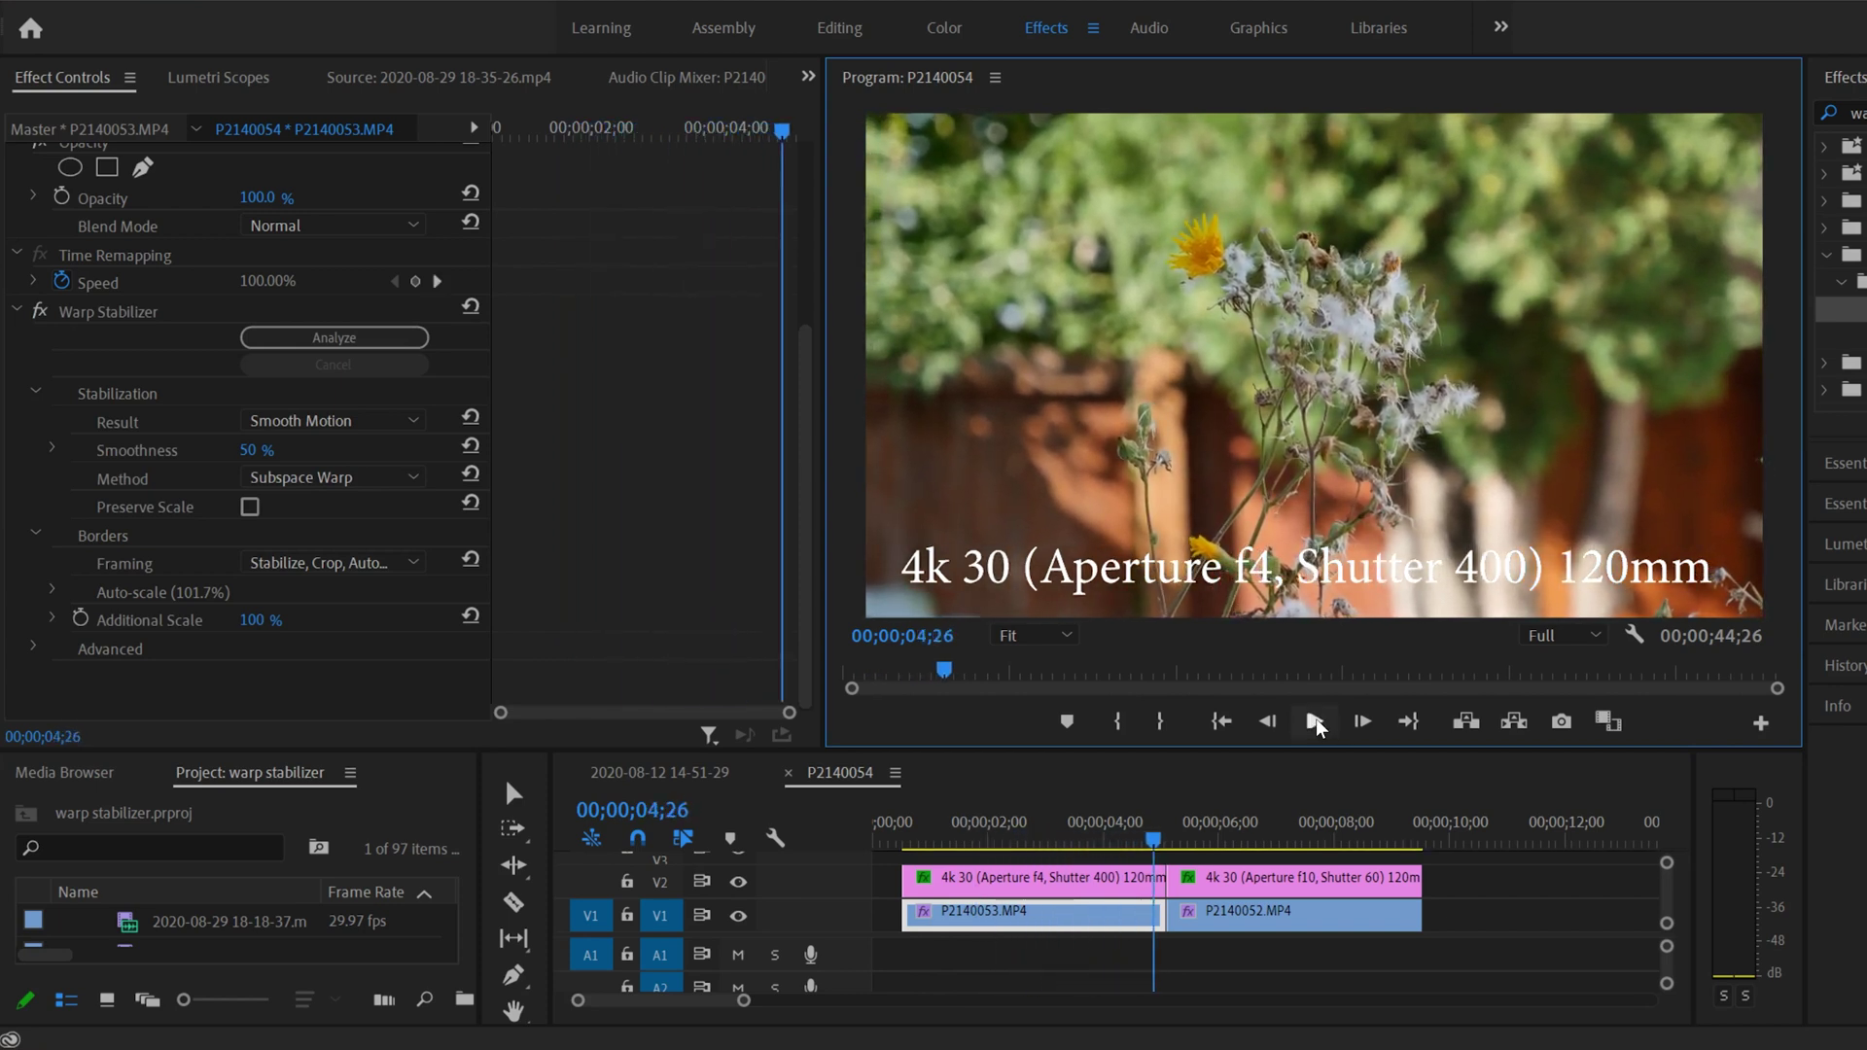
{"action": "left_click", "coordinate": [1168, 835]}
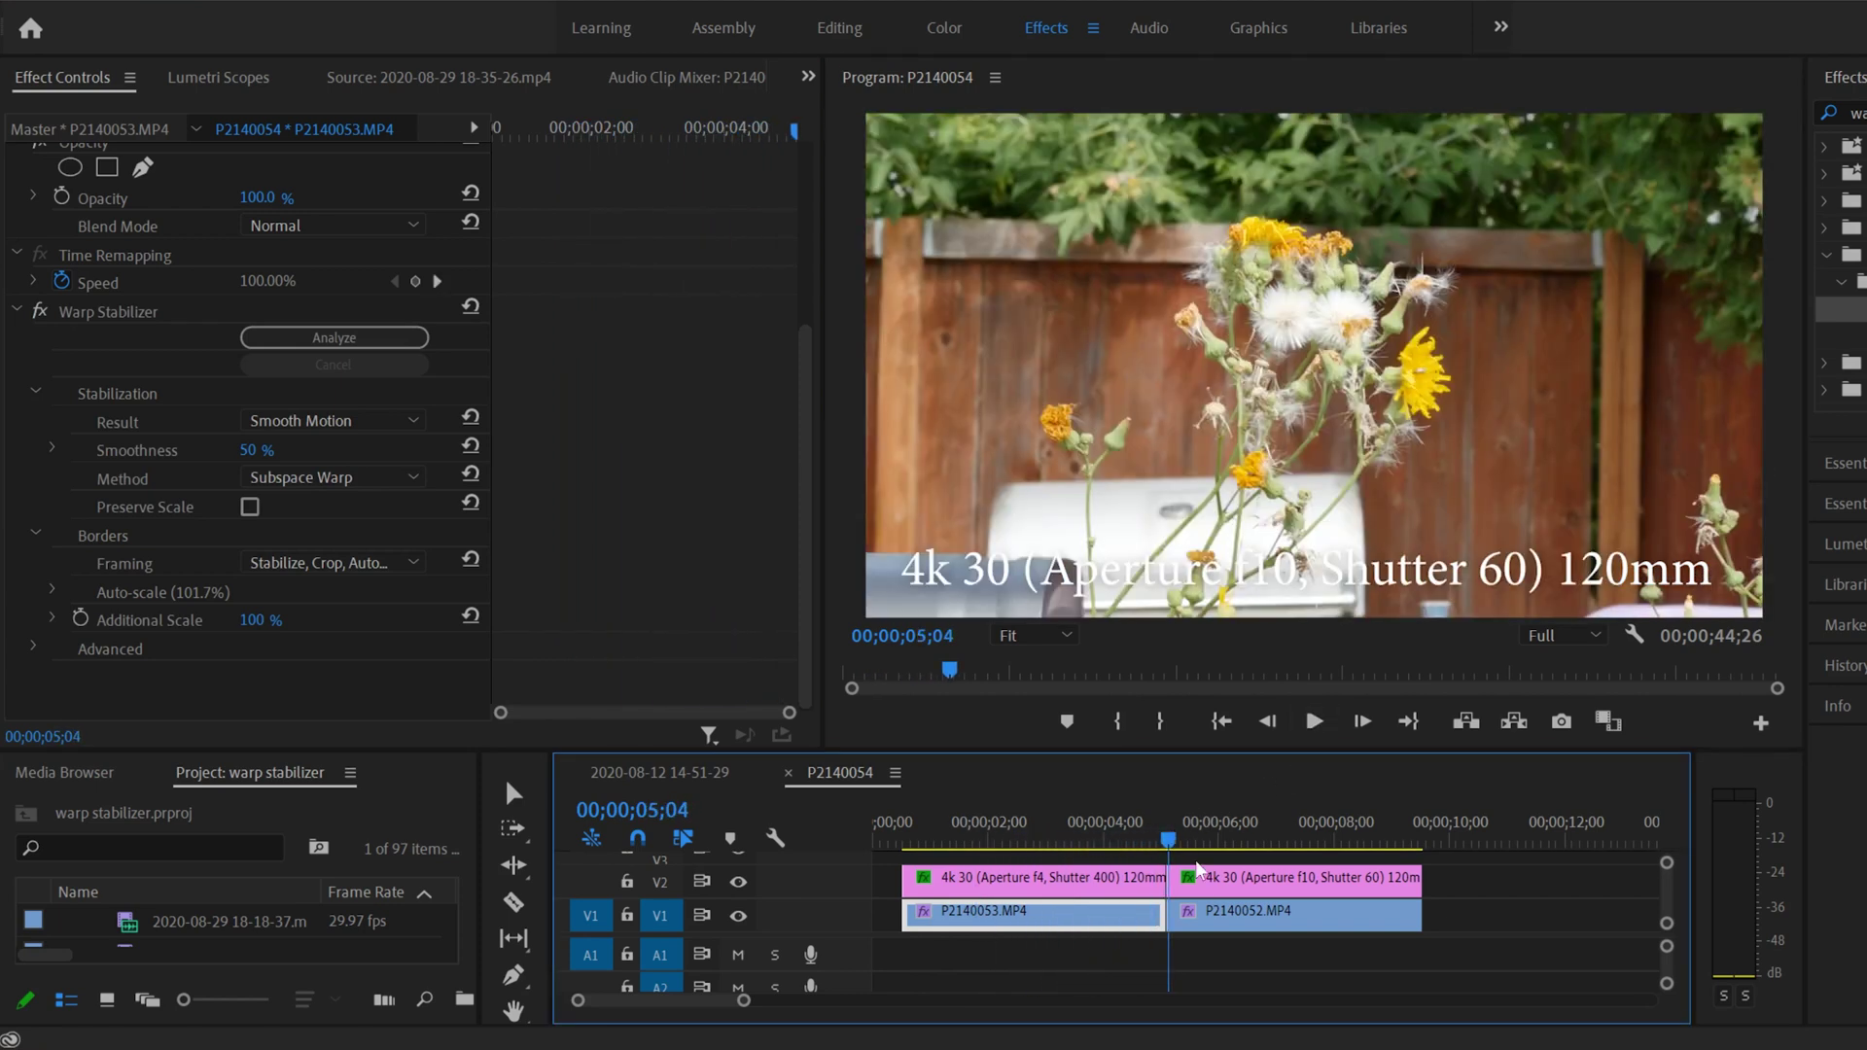
Step: Select clip P2140052, bypass its Warp Stabilizer, and play the unstabilized footage
{"action": "left_click", "coordinate": [1244, 917]}
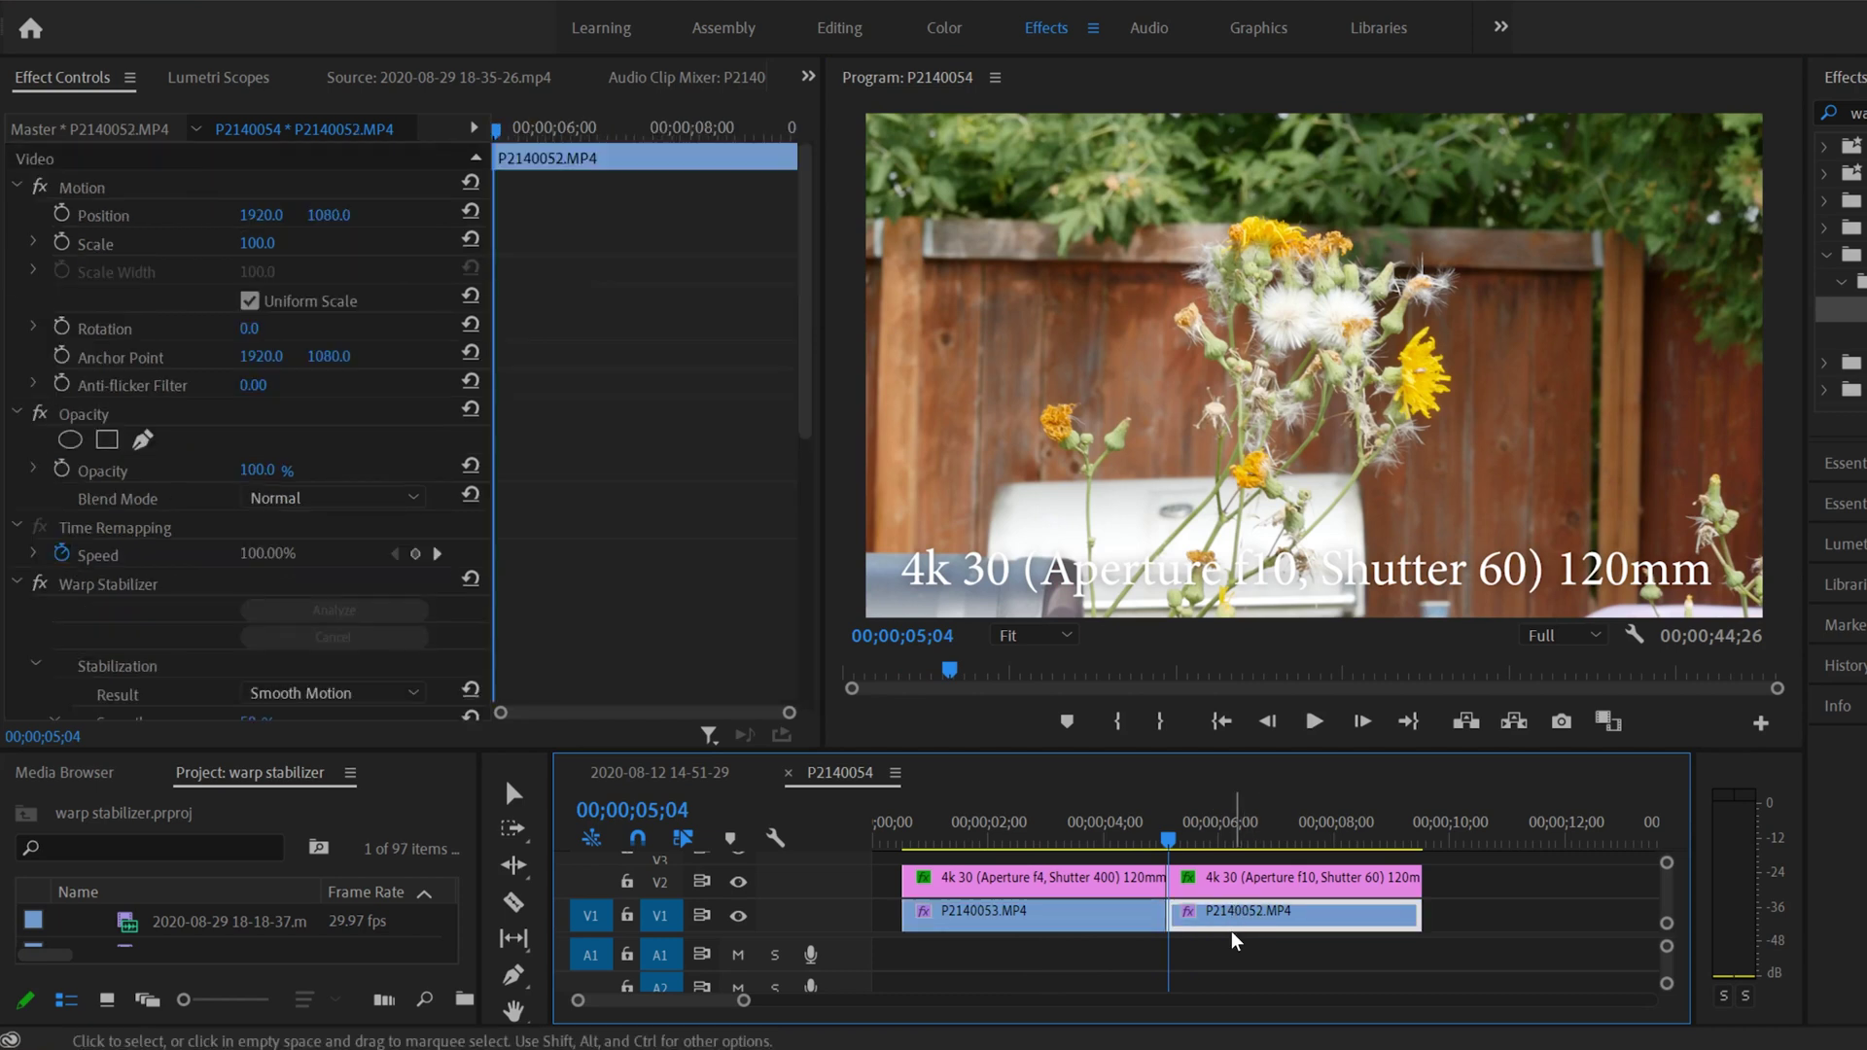
{"action": "left_click", "coordinate": [243, 669]}
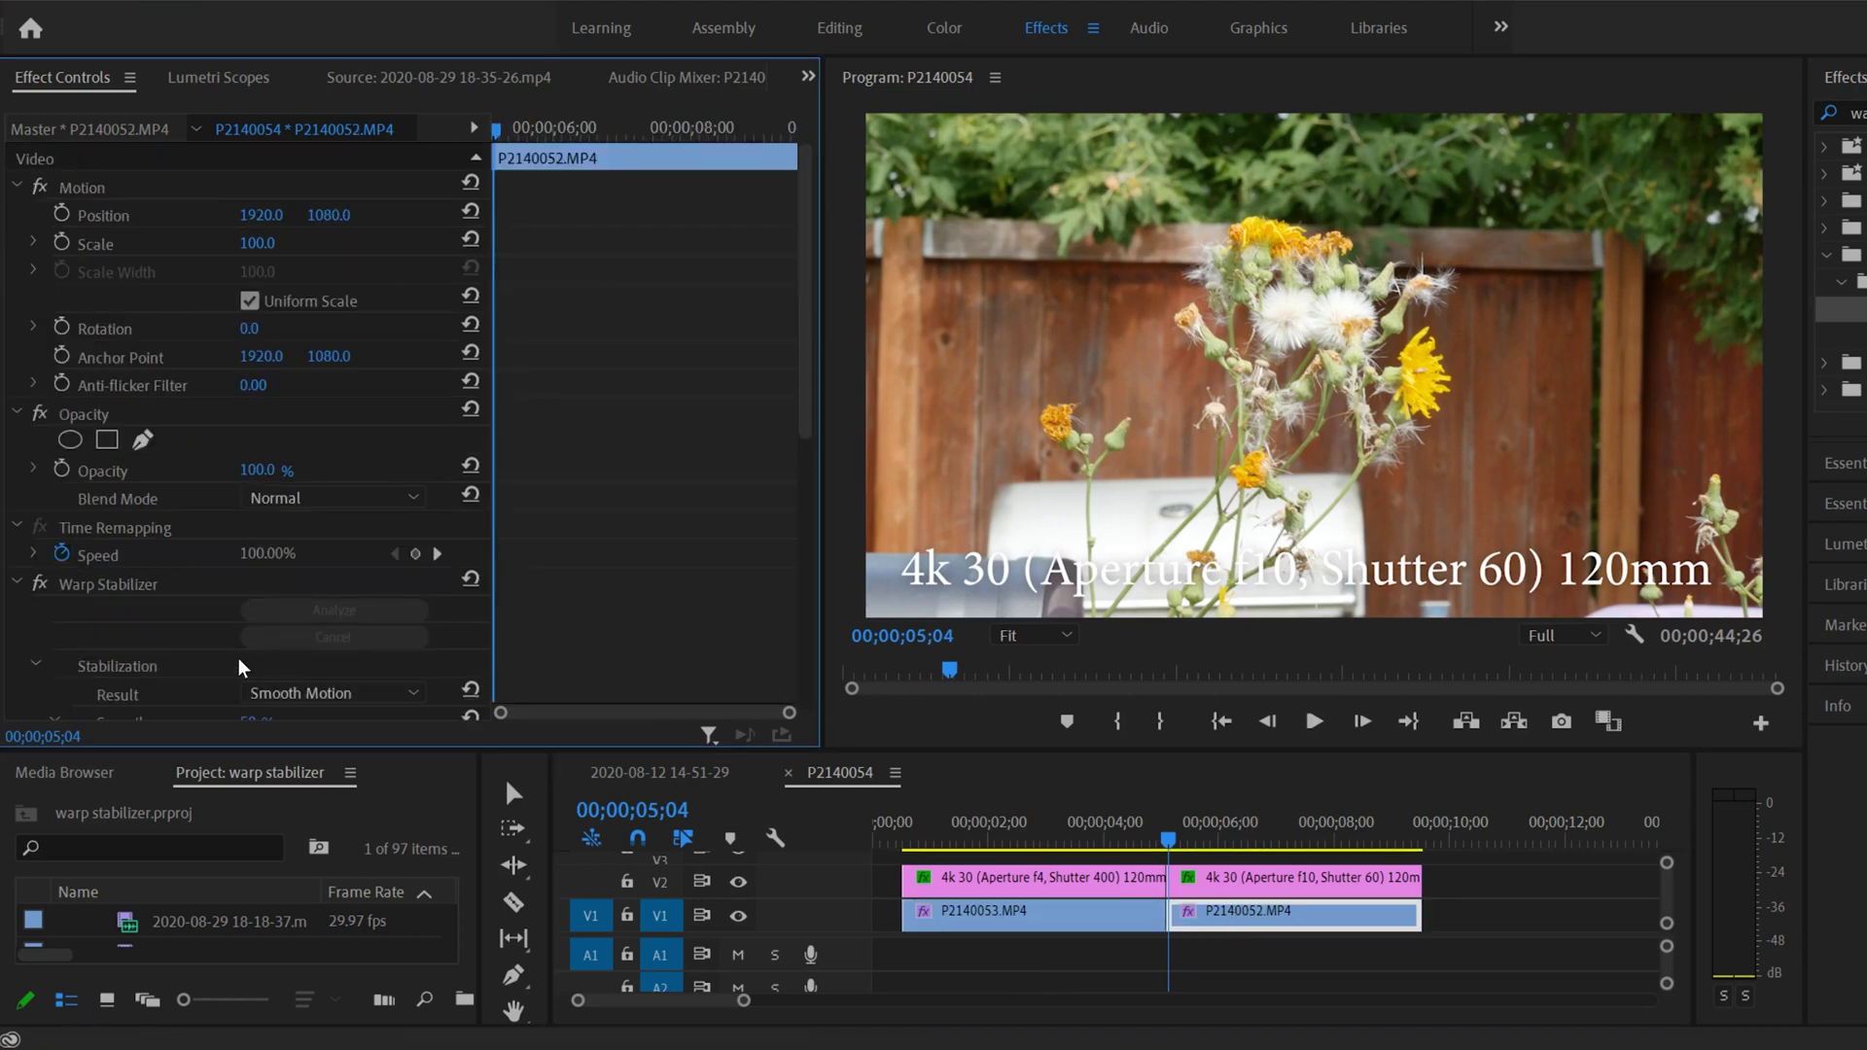
{"action": "left_click", "coordinate": [40, 584]}
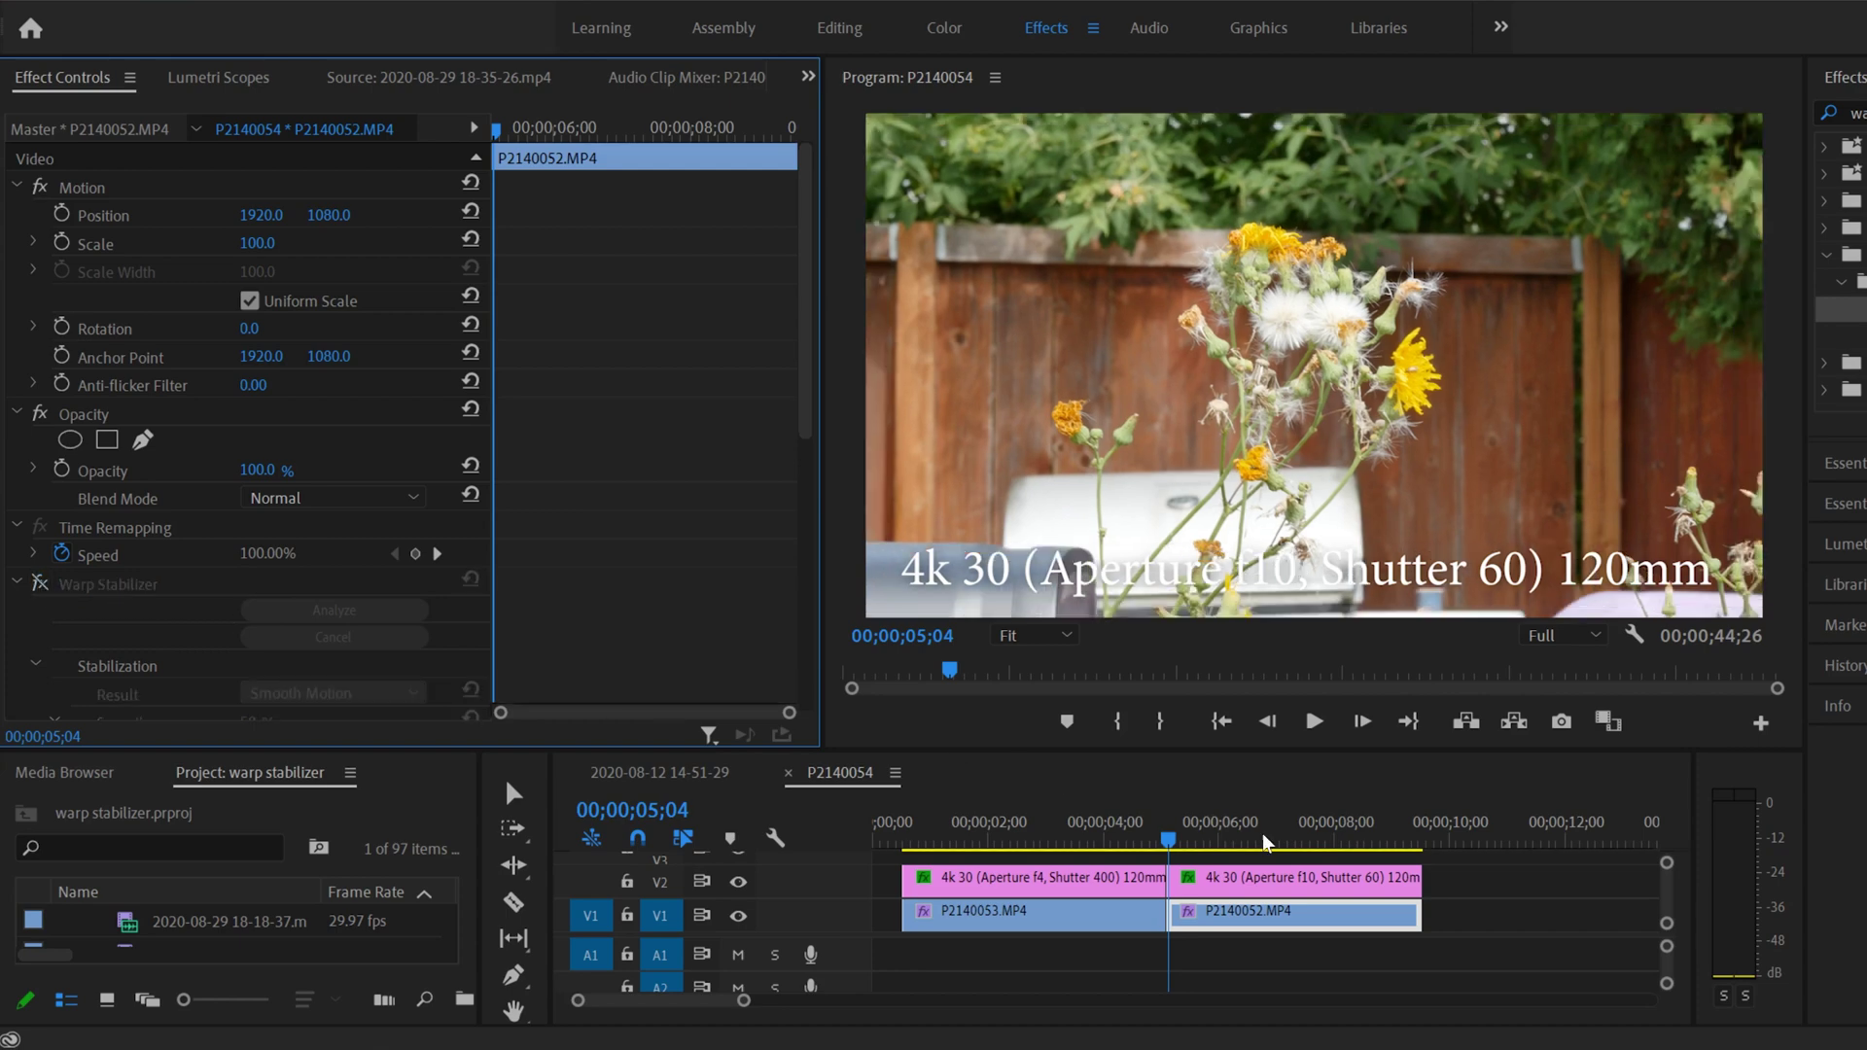
{"action": "left_click", "coordinate": [1314, 724]}
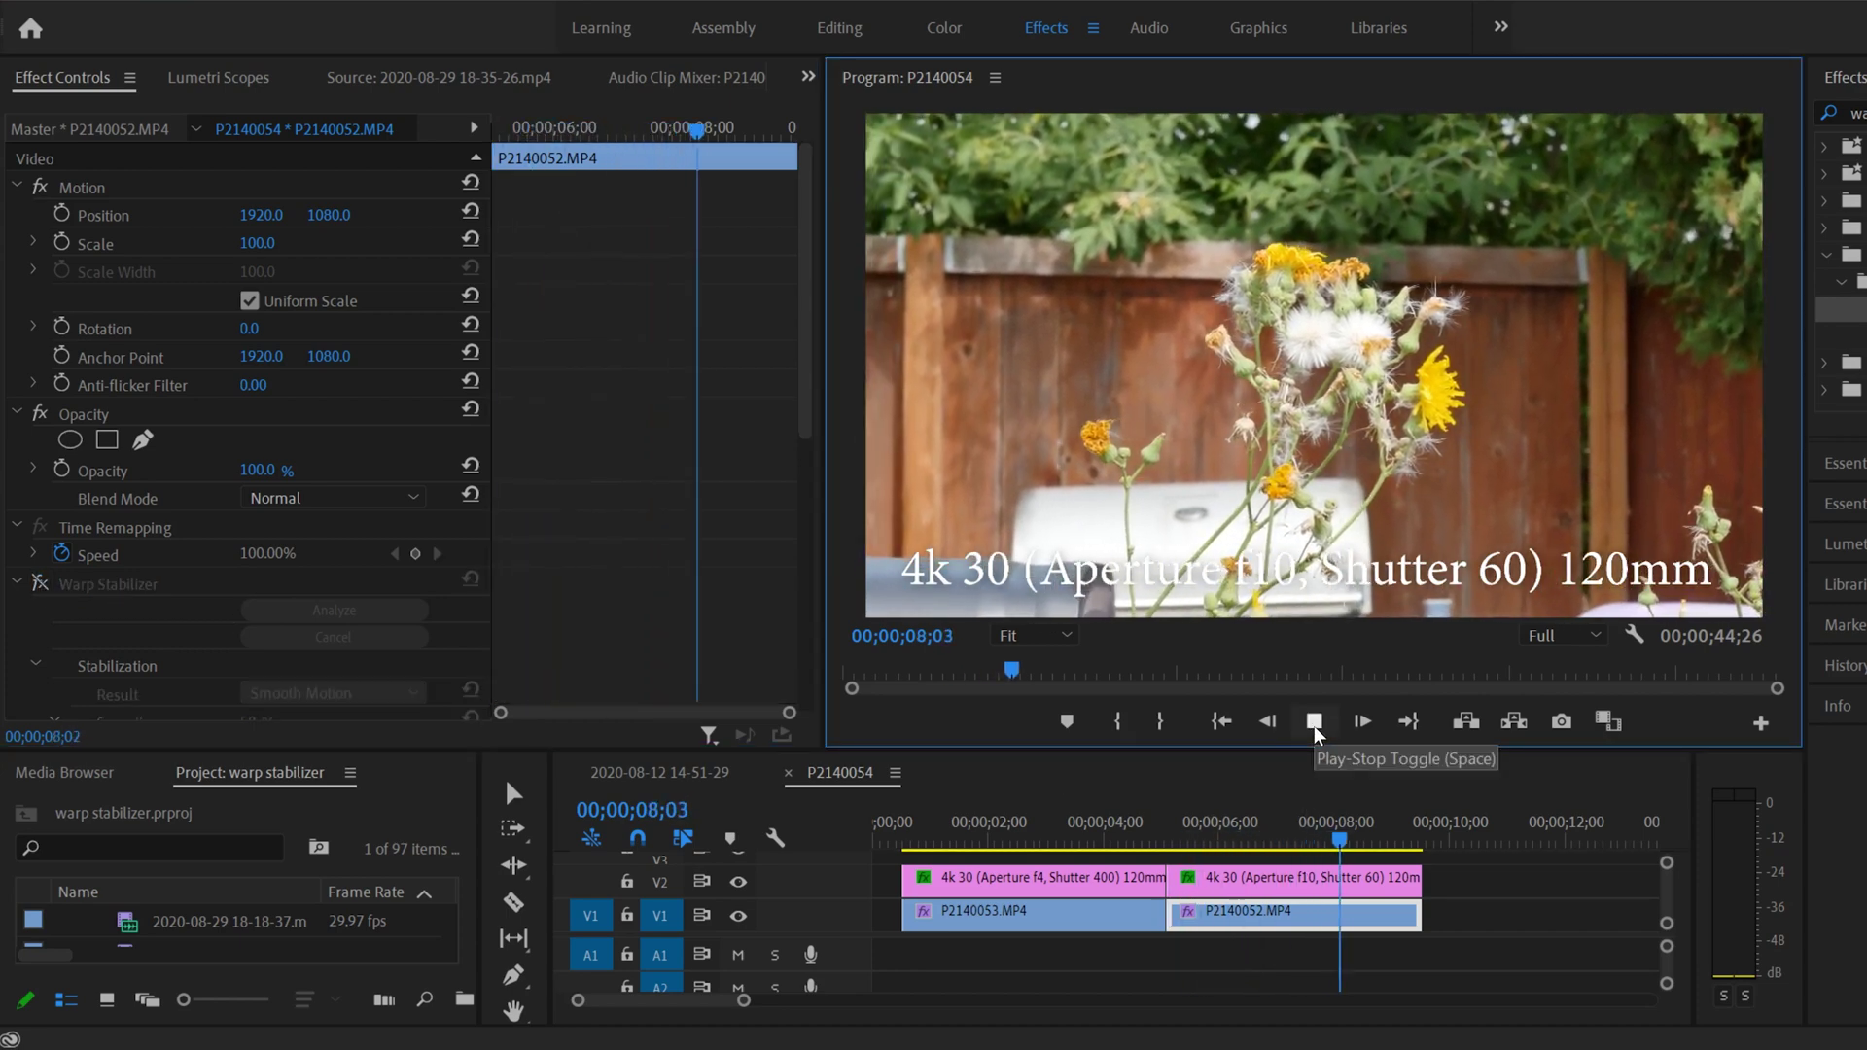
{"action": "left_click", "coordinate": [1172, 837]}
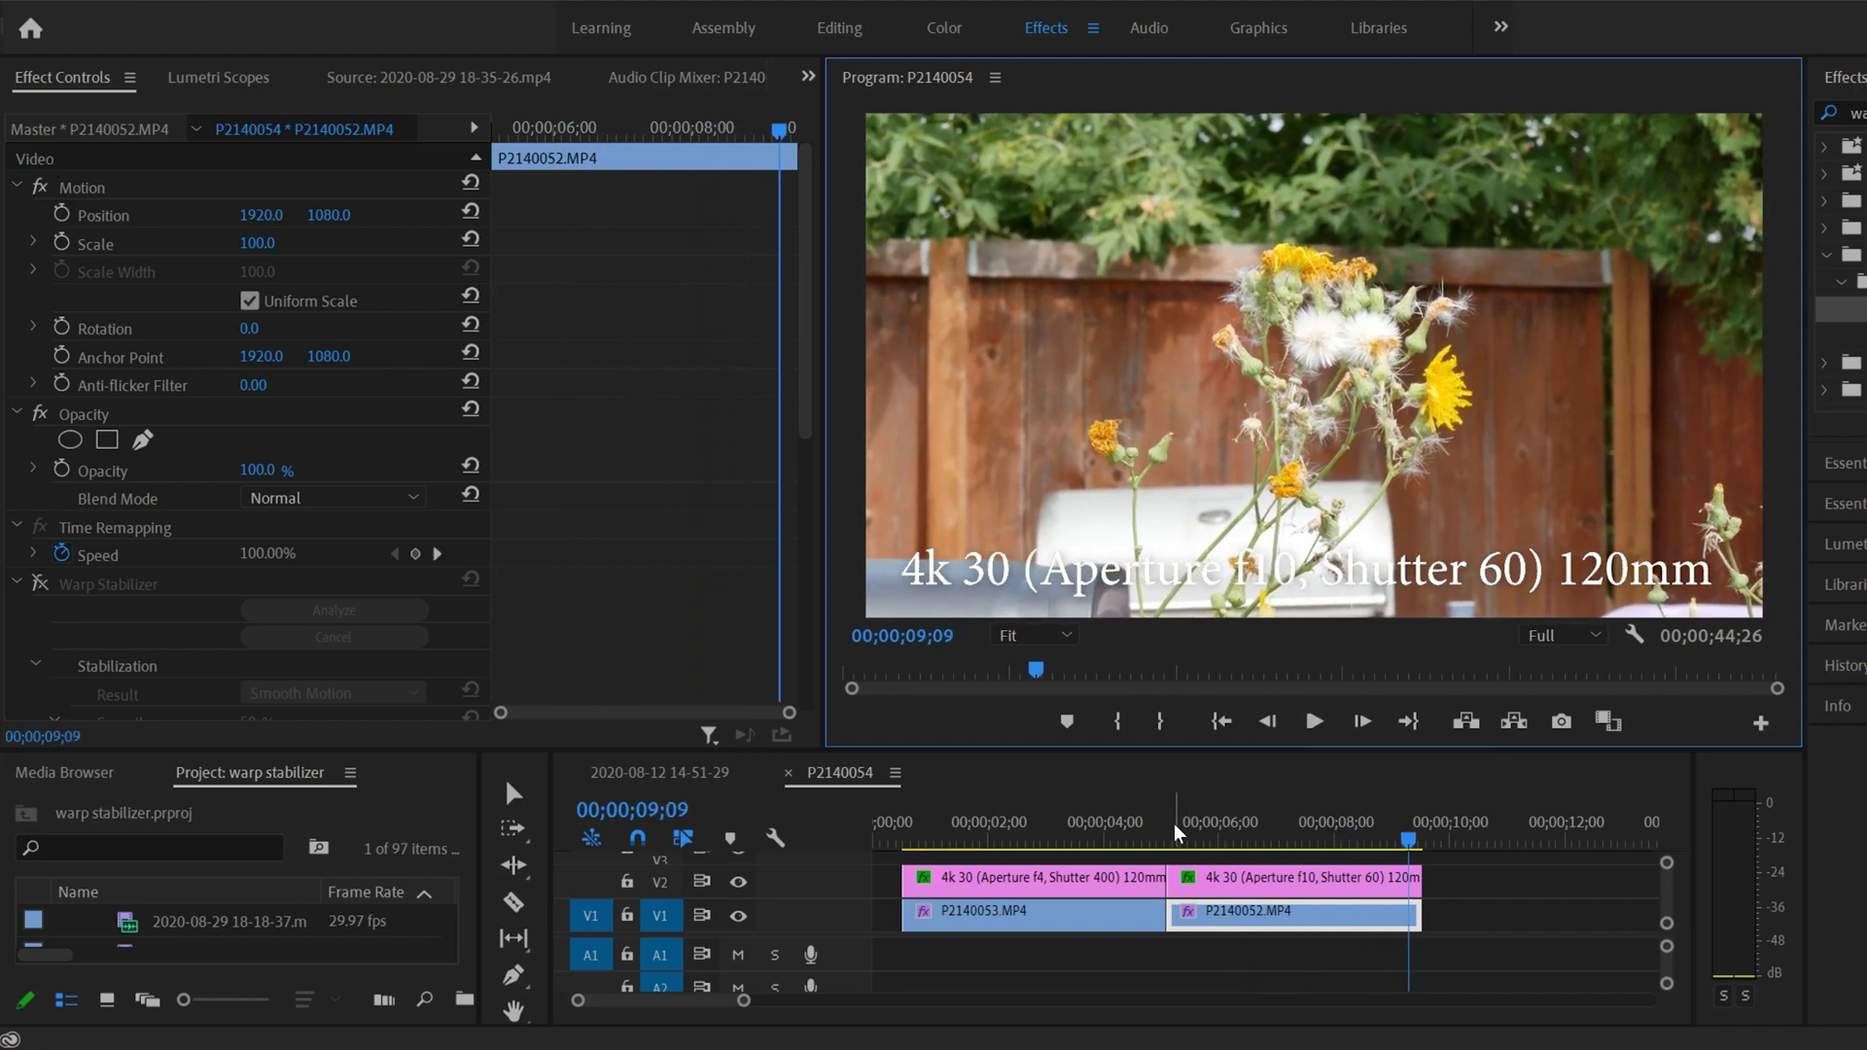
Step: Re-enable Warp Stabilizer on P2140052 and play the whole sequence from the start
{"action": "left_click", "coordinate": [40, 584]}
{"action": "left_click", "coordinate": [1305, 729]}
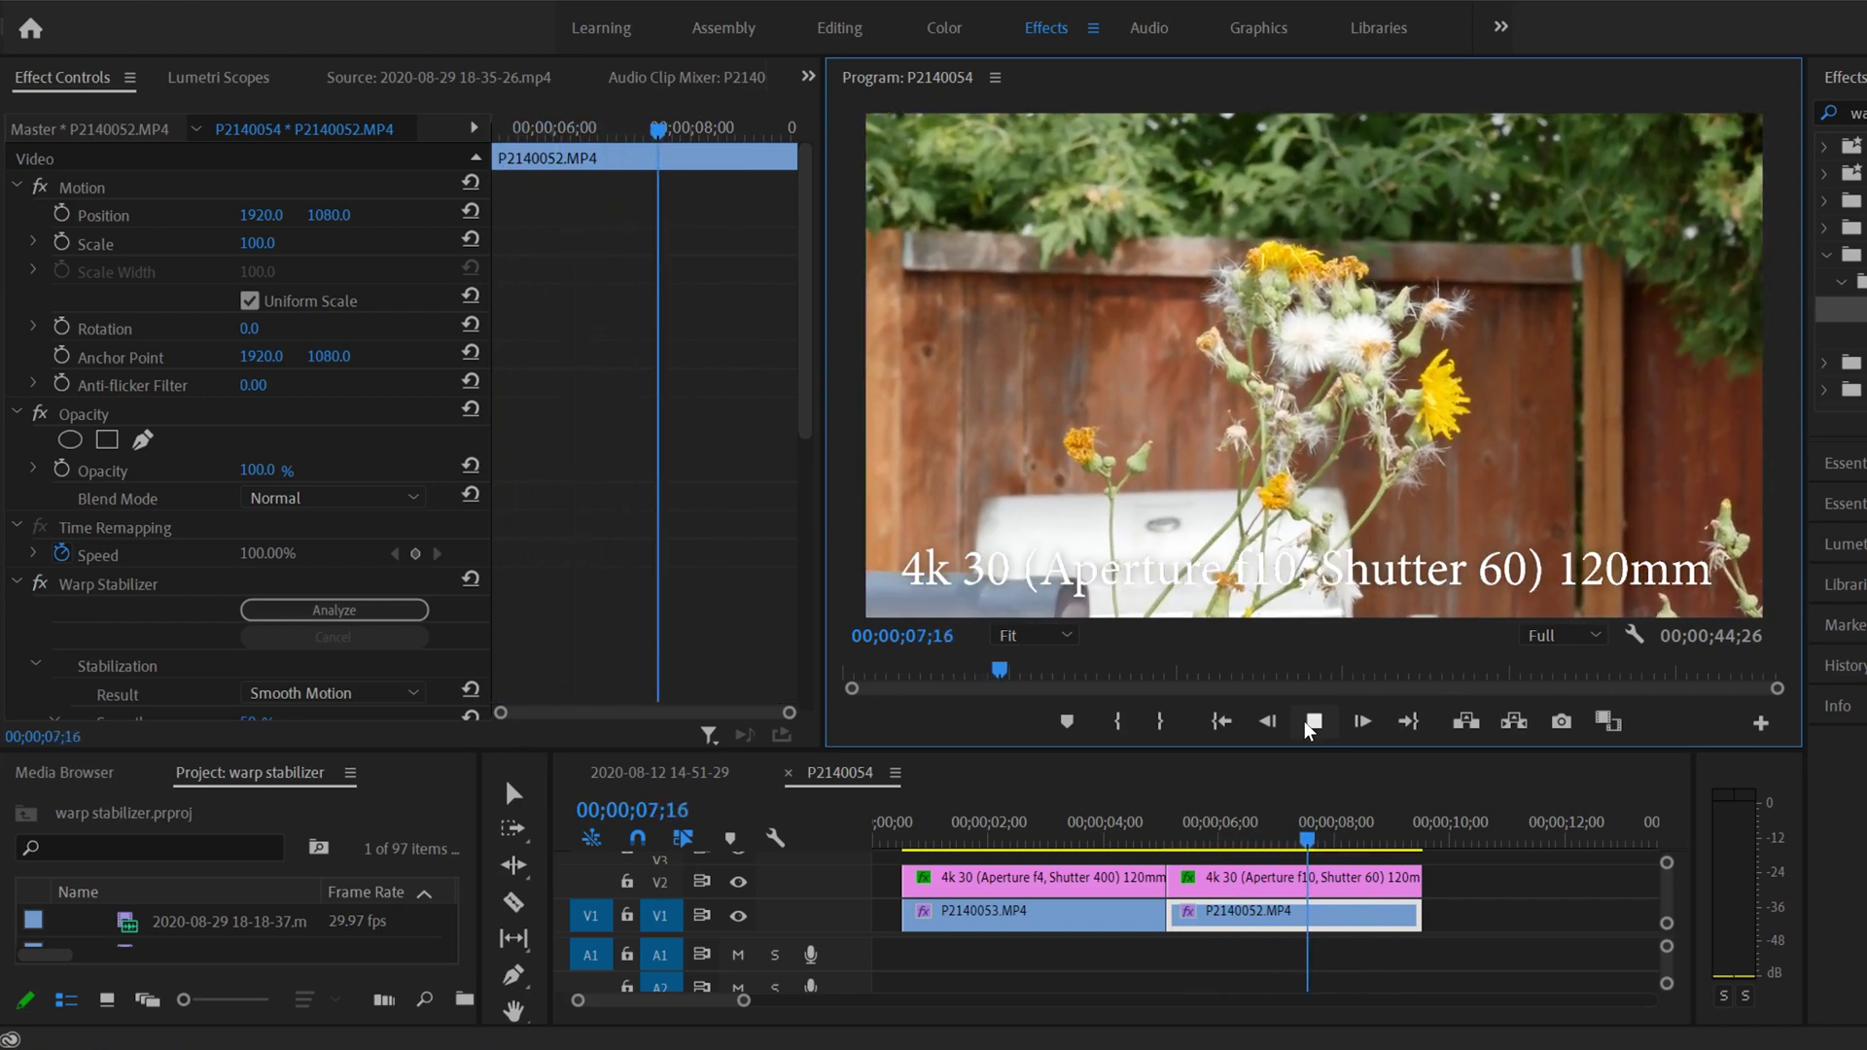
{"action": "left_click", "coordinate": [1494, 814]}
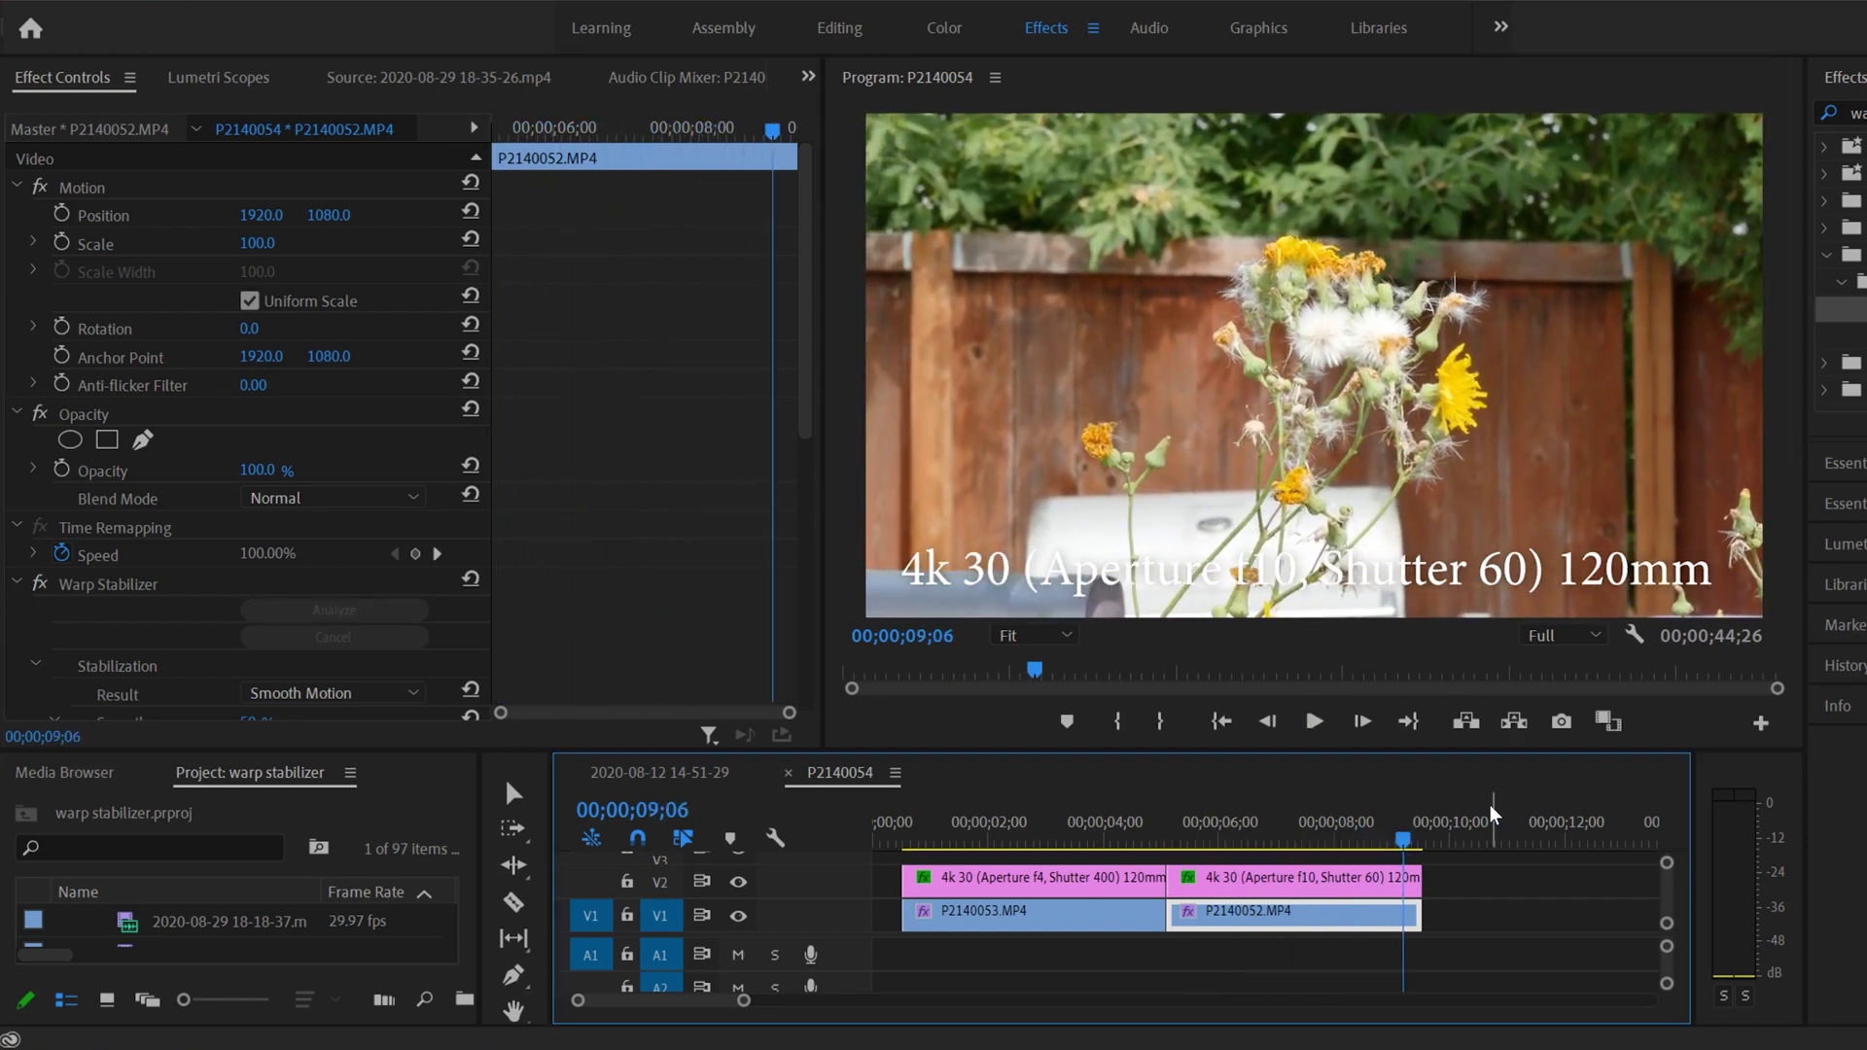
{"action": "left_click", "coordinate": [916, 831]}
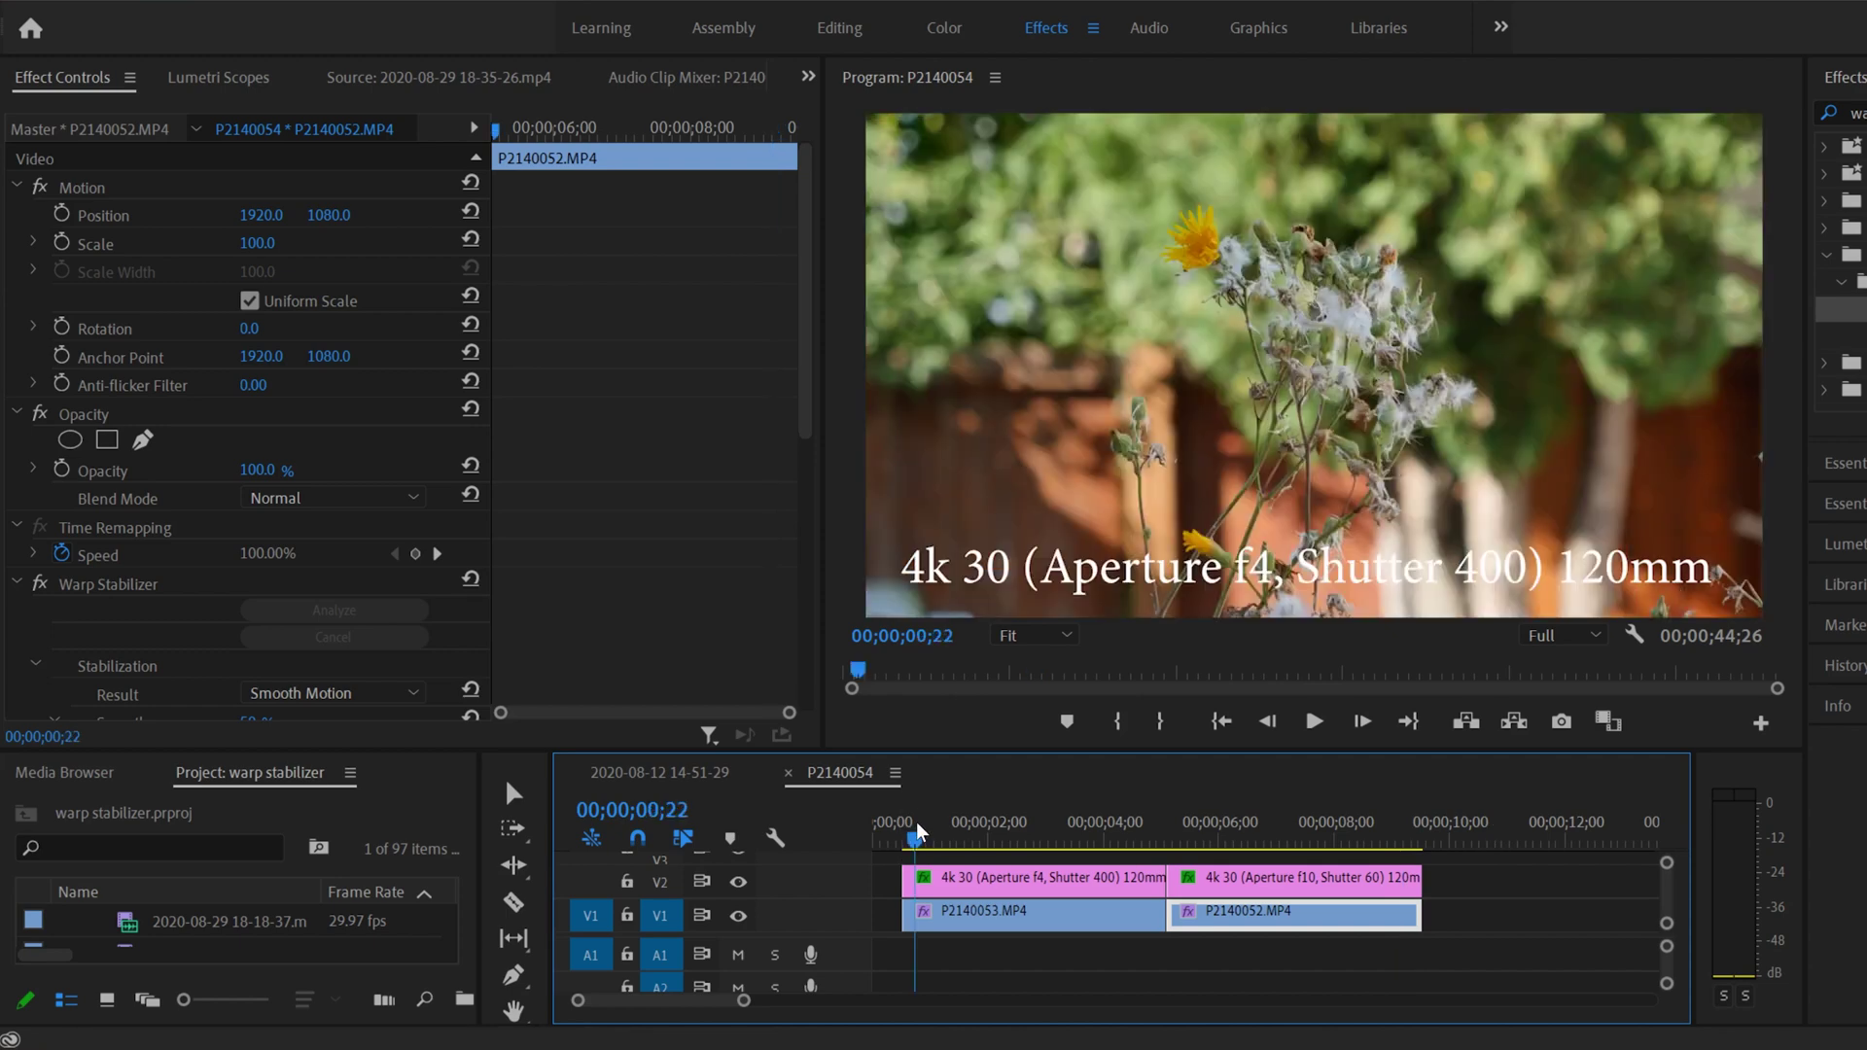
{"action": "left_click_drag", "start_coordinate": [805, 292], "coordinate": [805, 414]}
{"action": "left_click", "coordinate": [1314, 721]}
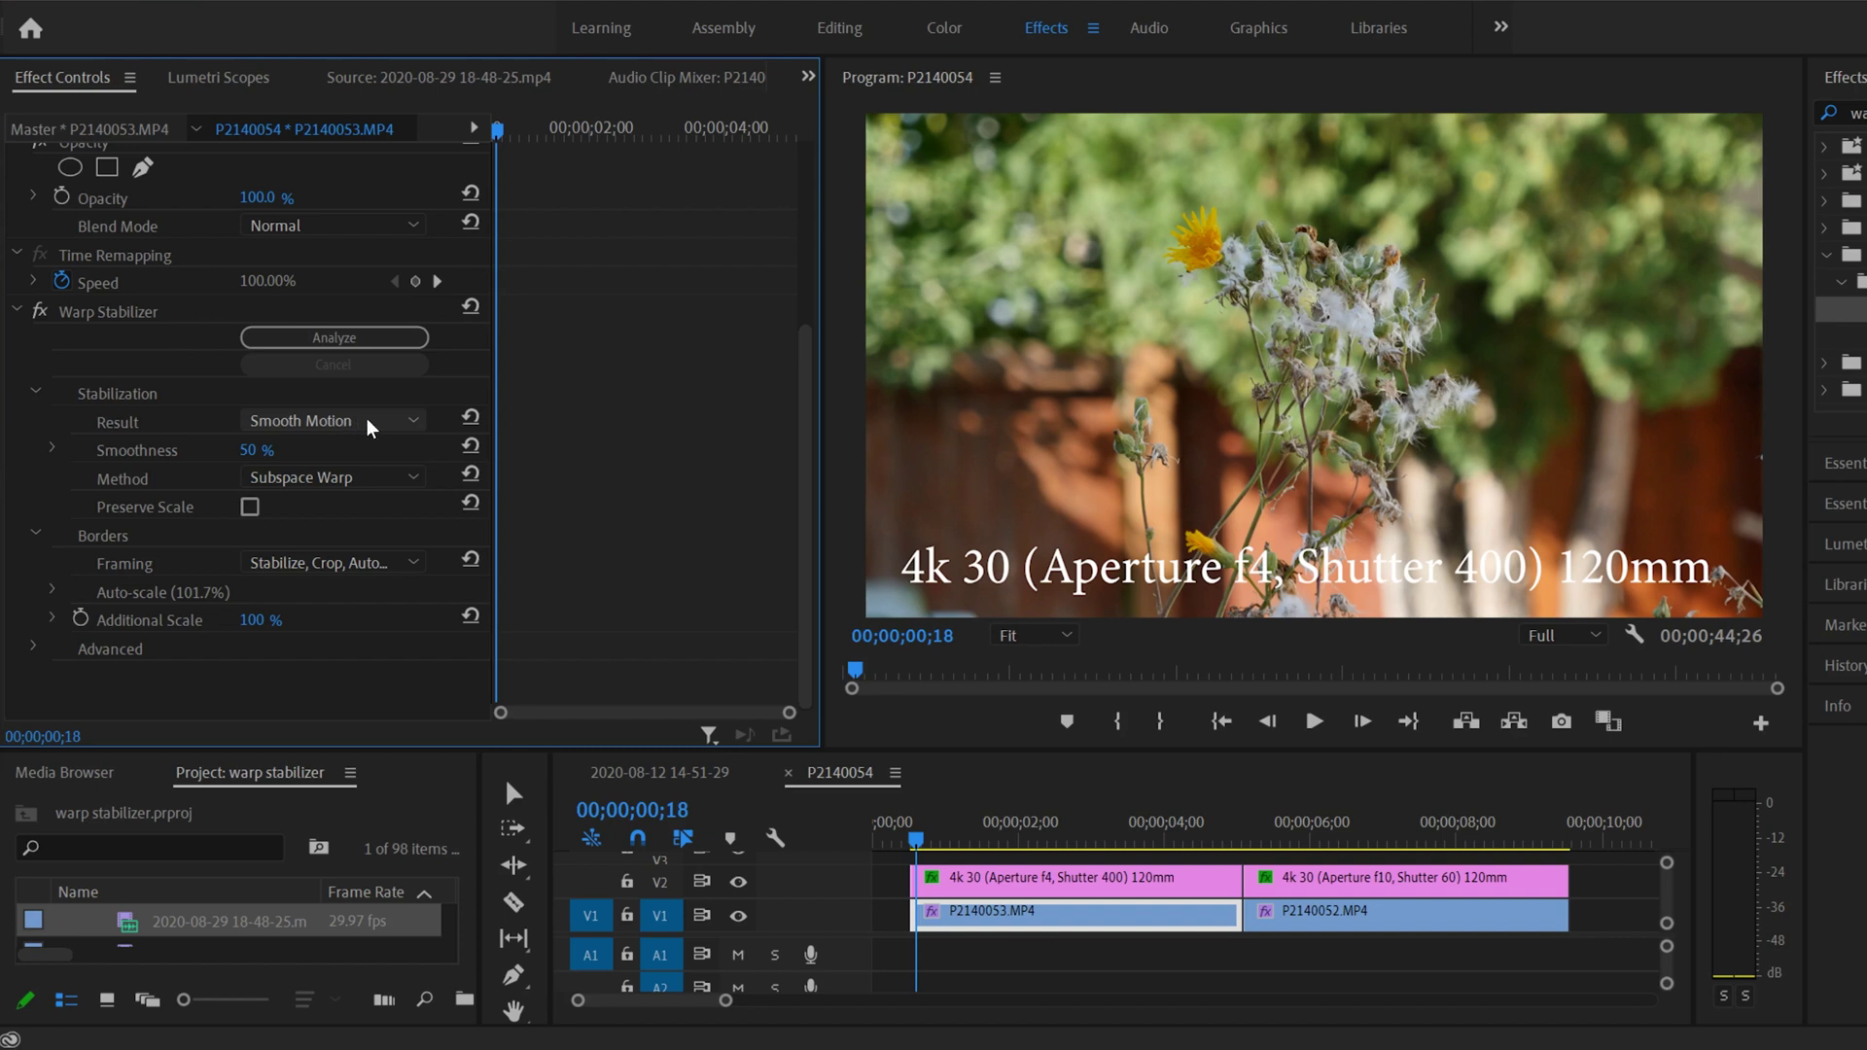
Step: Set the first clip's Warp Stabilizer Result to No Motion and play it
{"action": "left_click", "coordinate": [413, 422]}
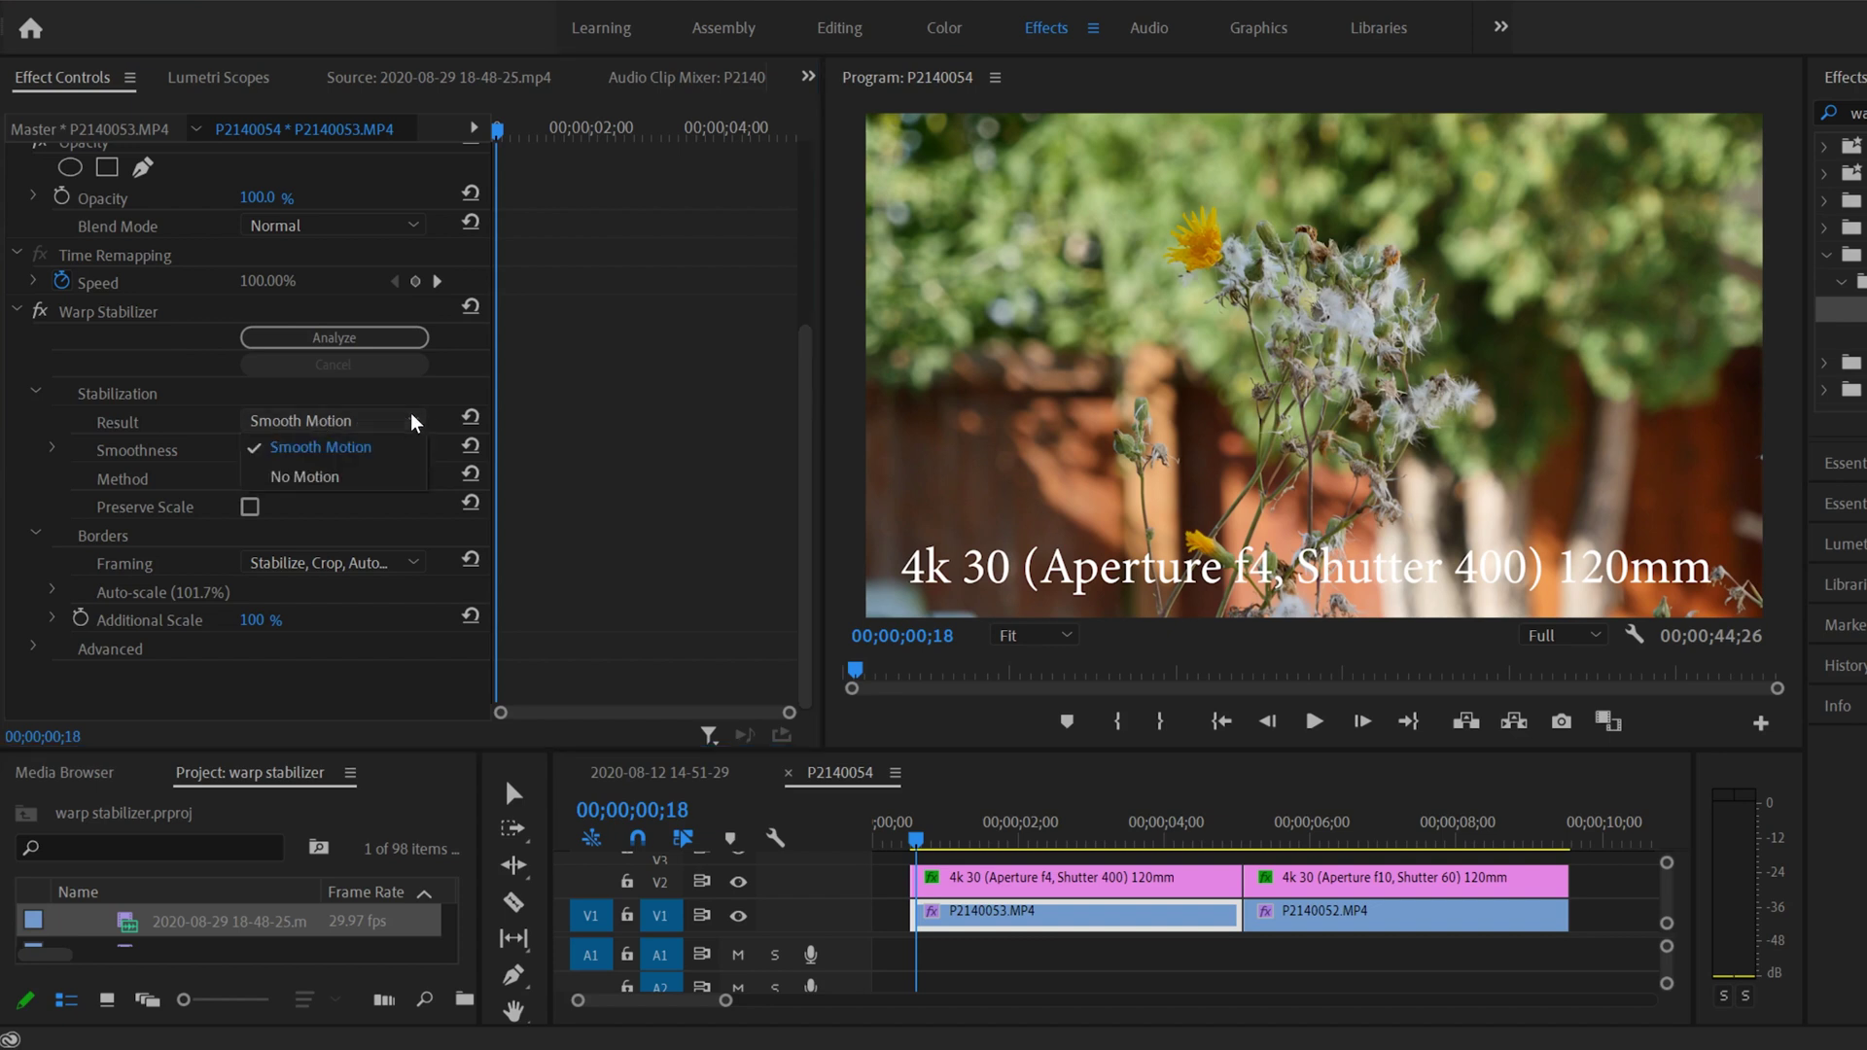
{"action": "left_click", "coordinate": [338, 480]}
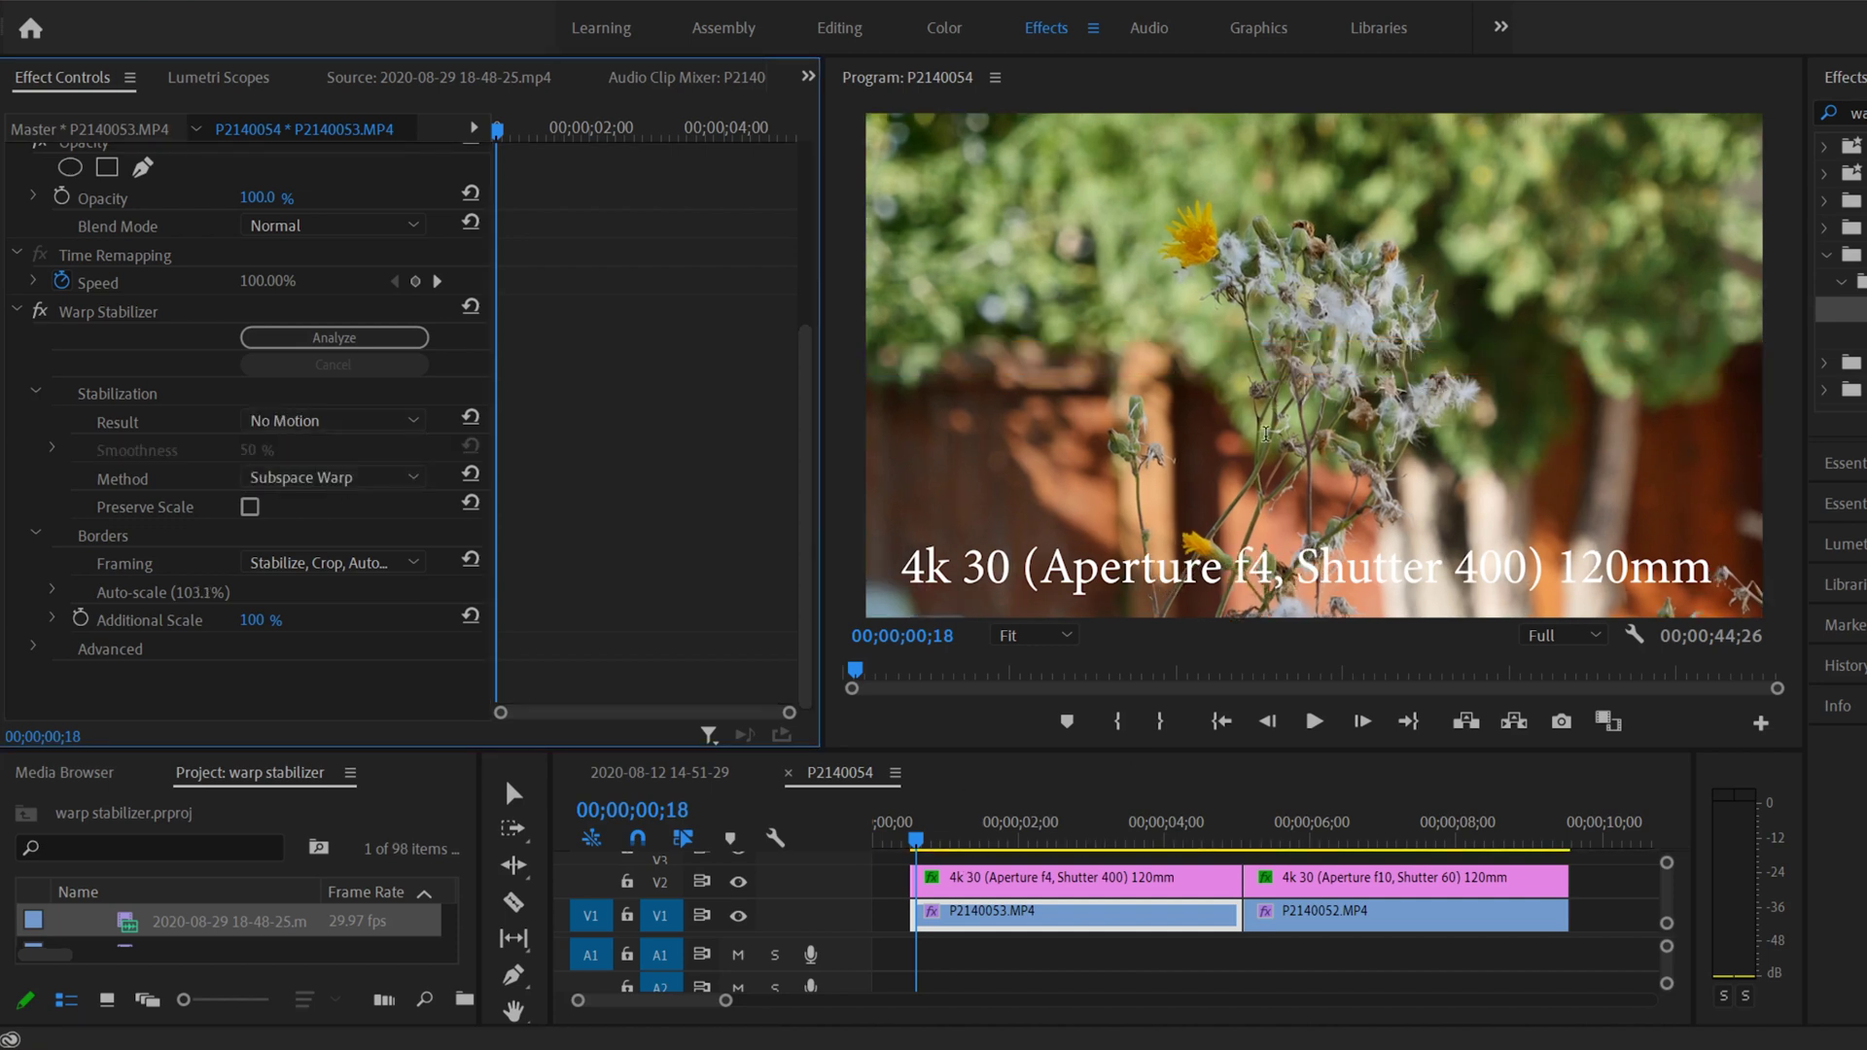
{"action": "left_click", "coordinate": [1314, 722]}
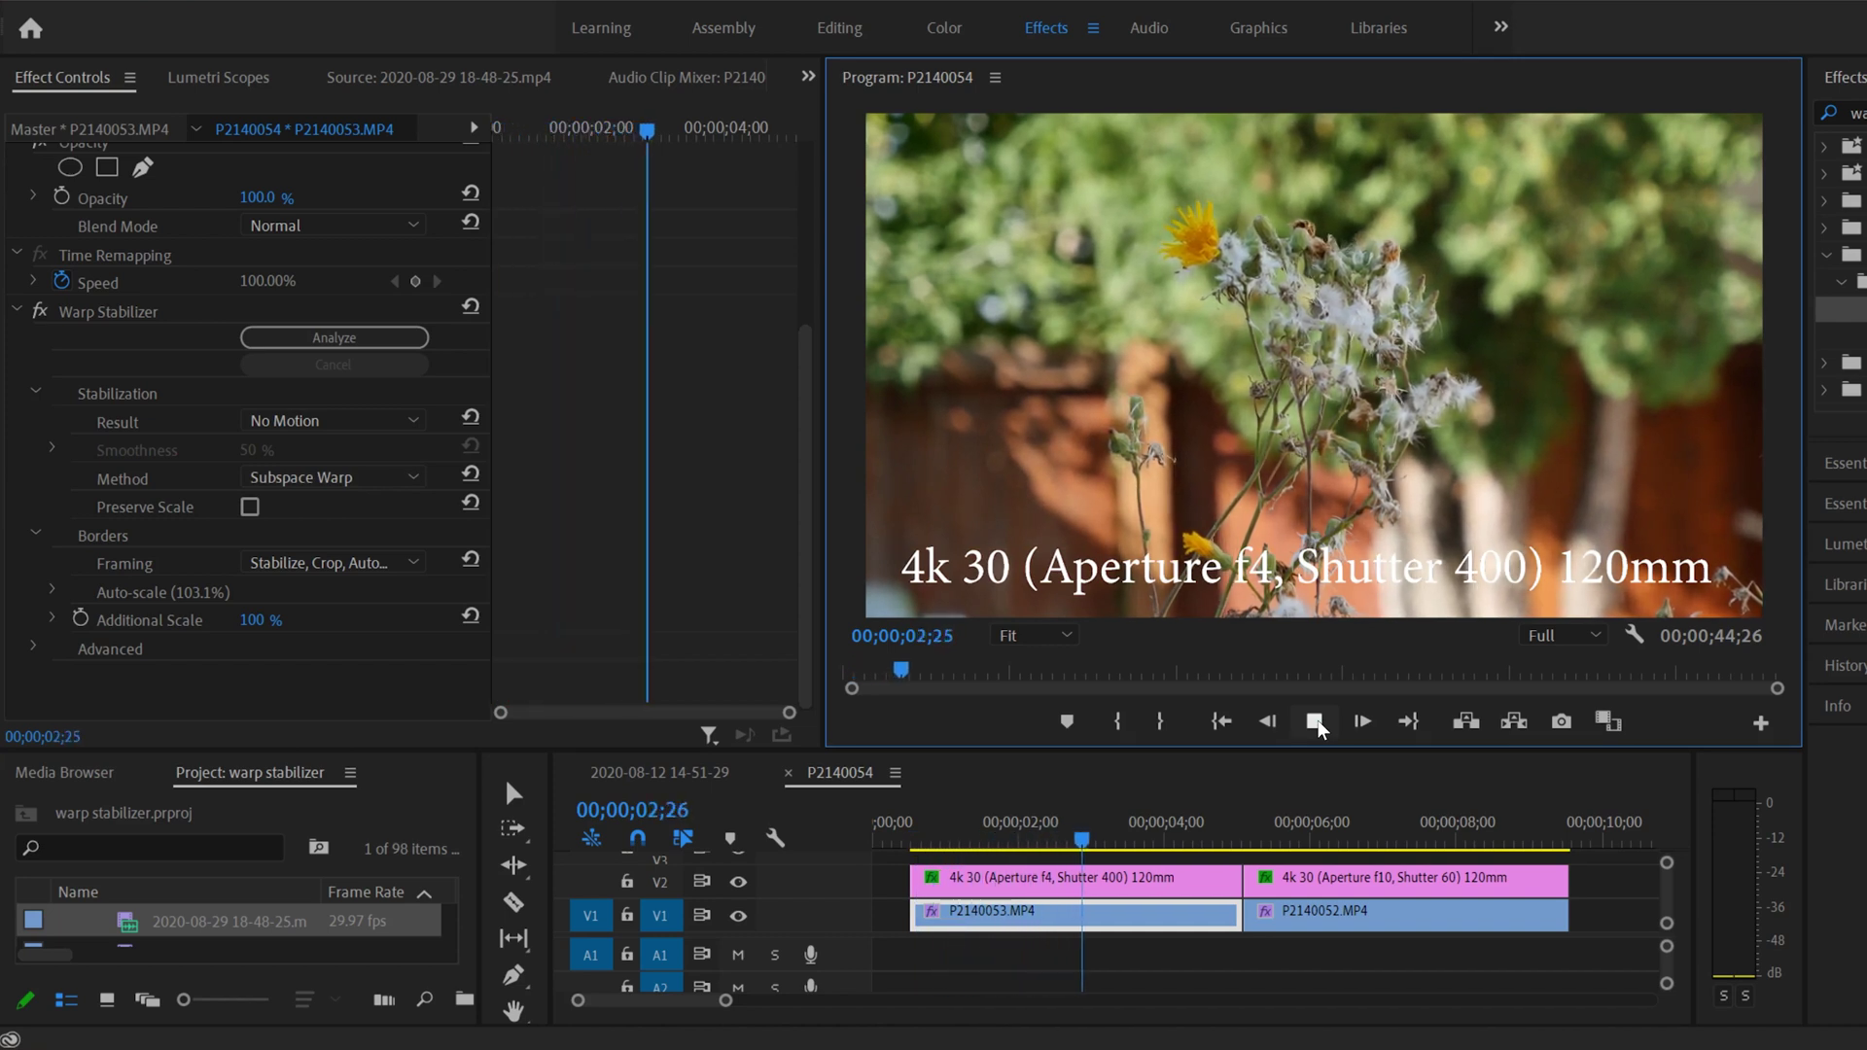
{"action": "left_click", "coordinate": [1315, 722]}
Step: Replay the No Motion result from the clip start to compare
{"action": "left_click", "coordinate": [939, 828]}
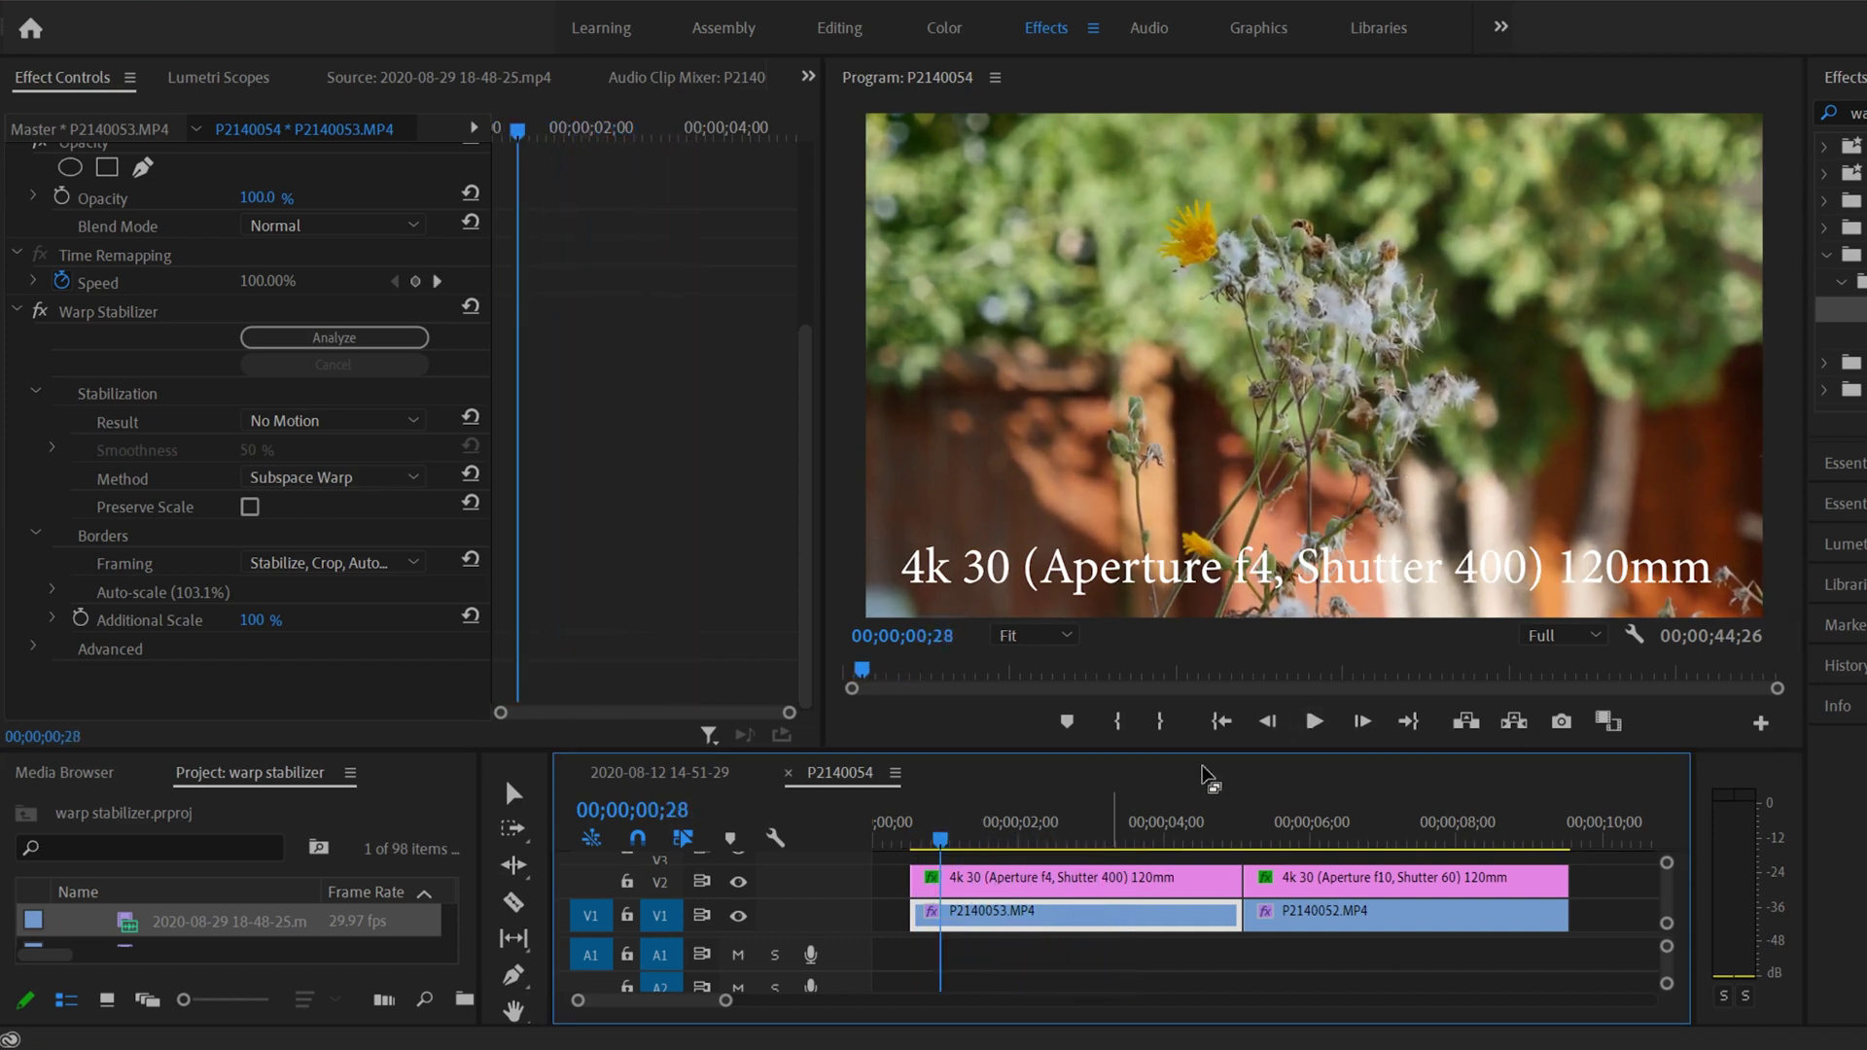
{"action": "left_click", "coordinate": [1324, 731]}
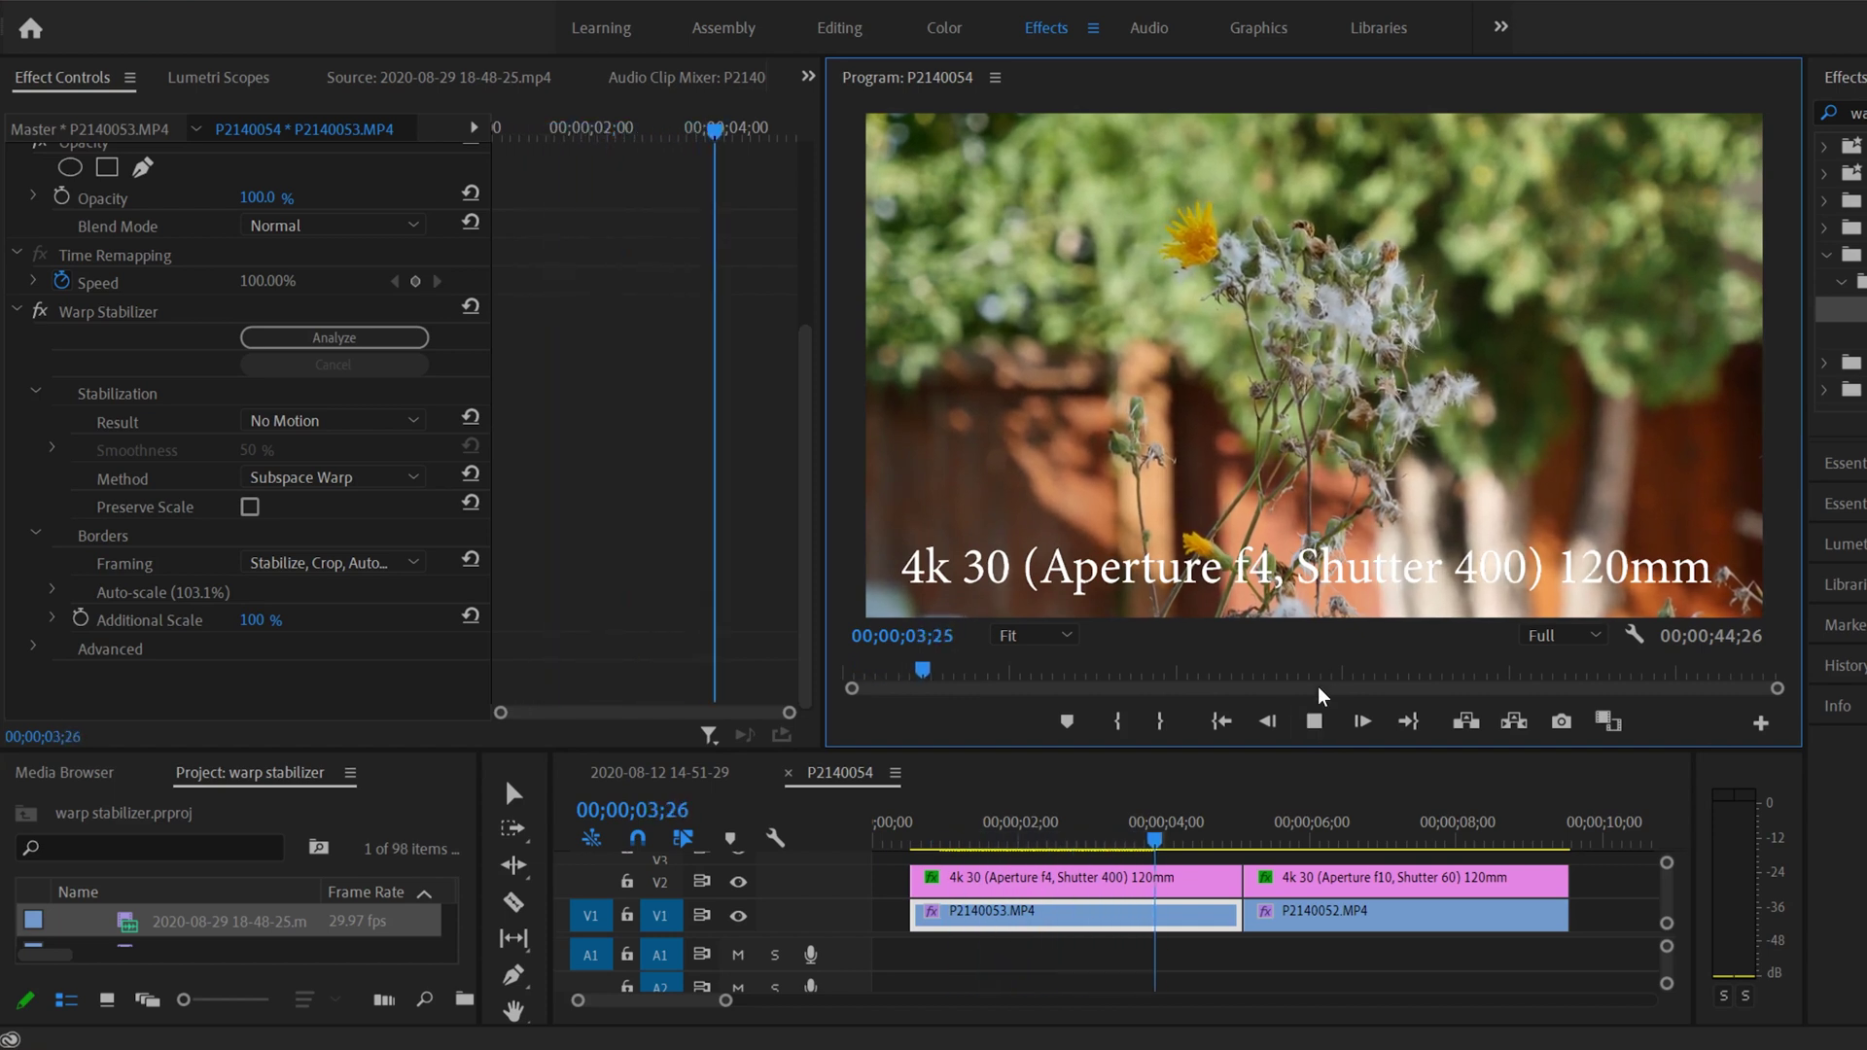
{"action": "left_click", "coordinate": [1315, 722]}
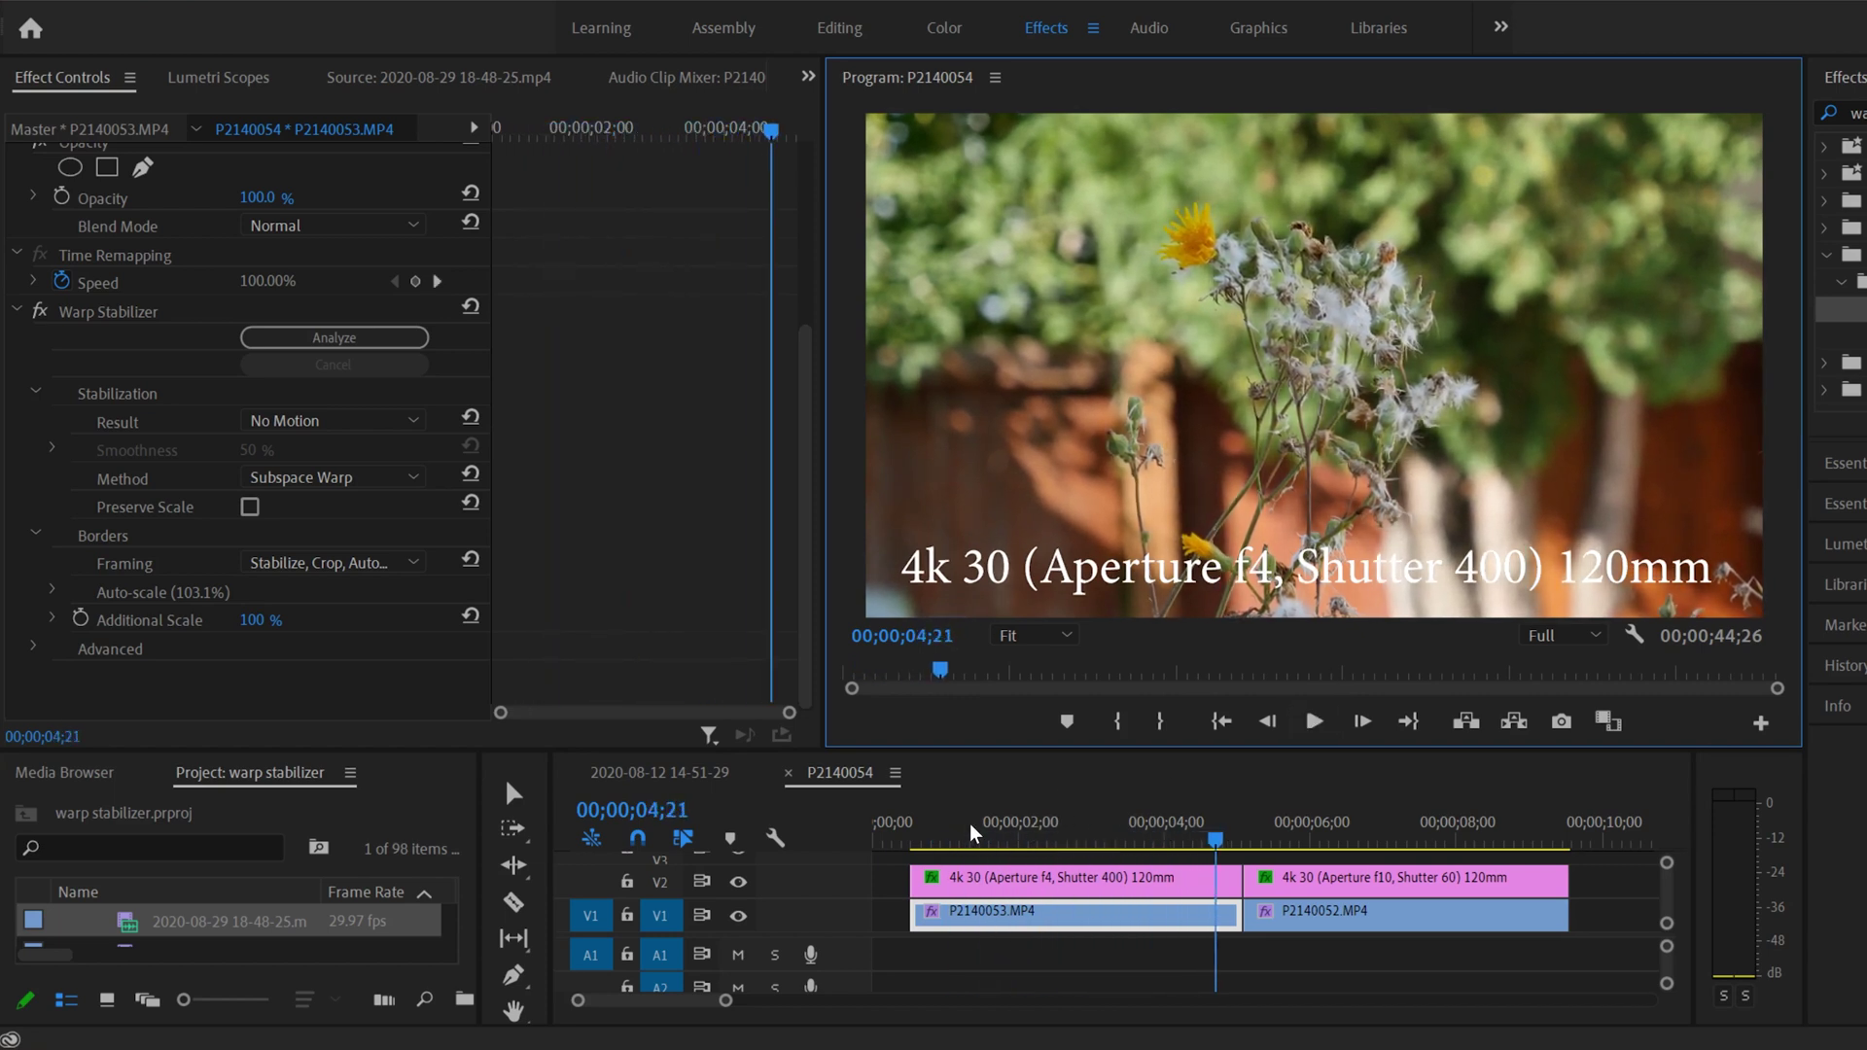
{"action": "key", "text": "Home"}
{"action": "key", "text": "space"}
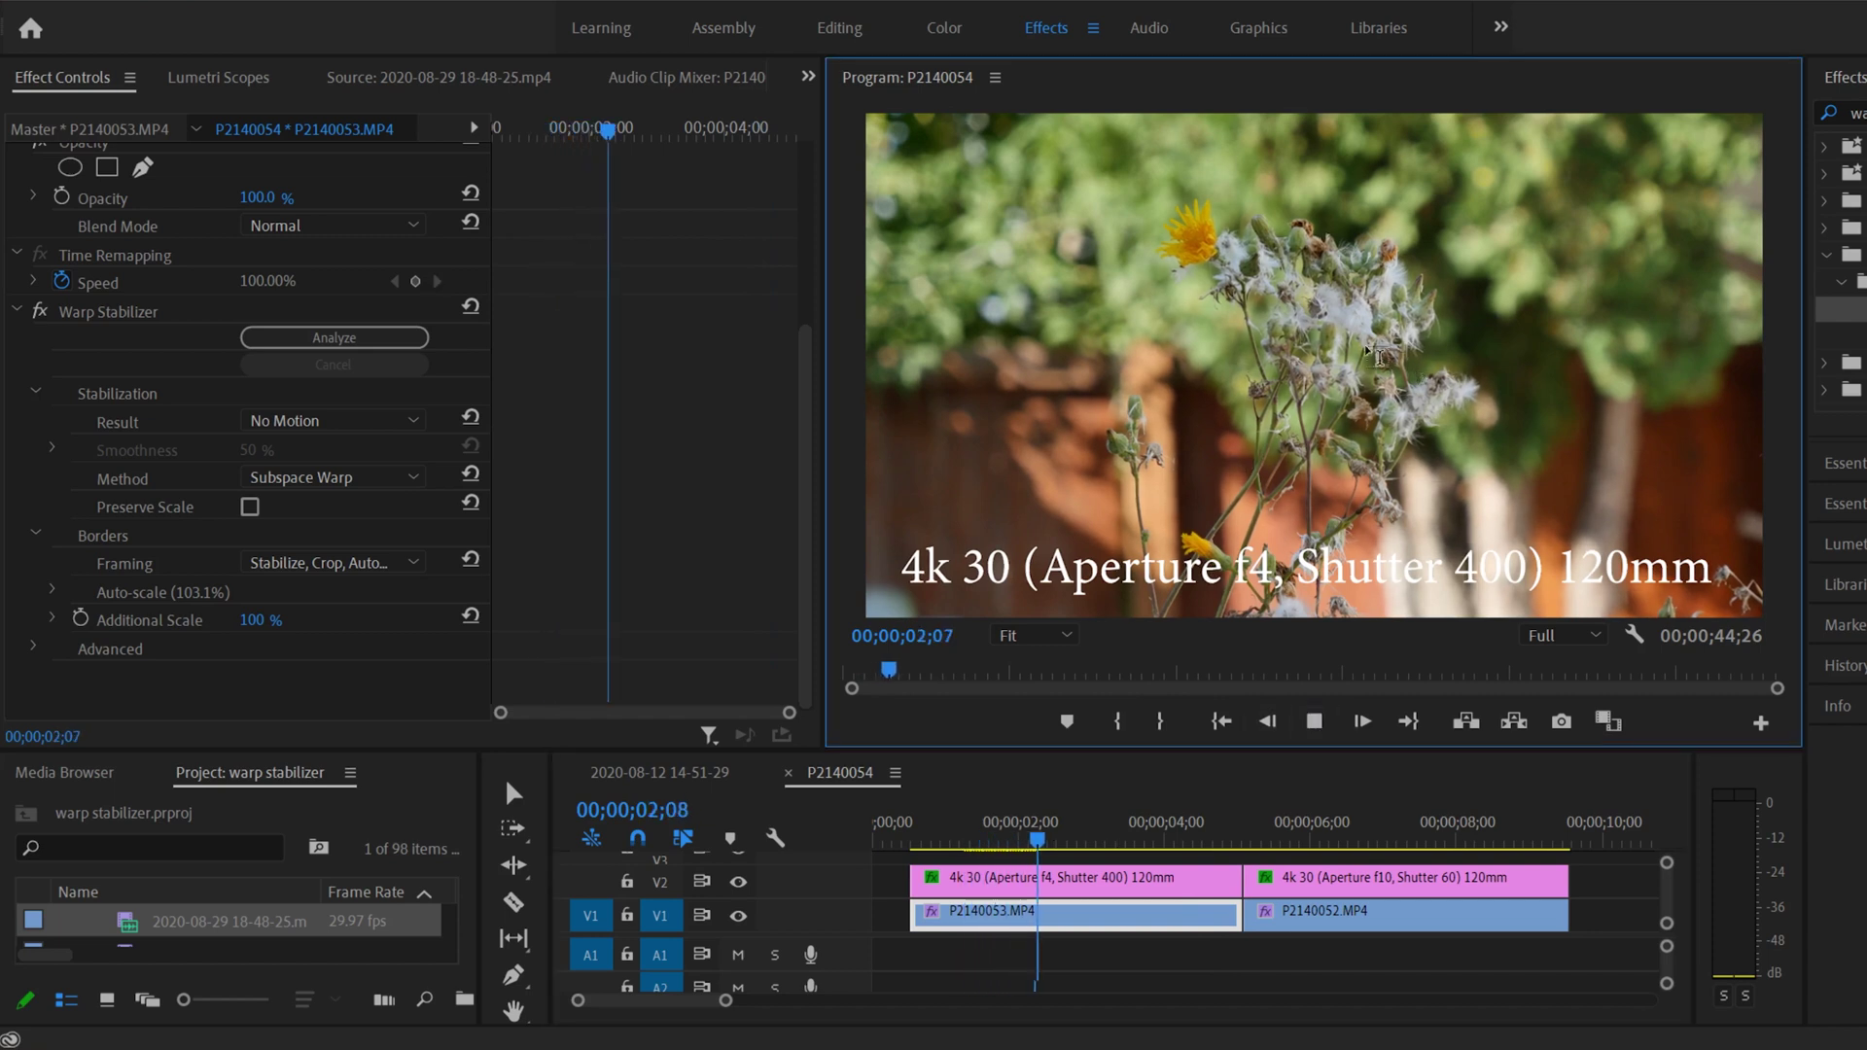
{"action": "left_click", "coordinate": [1314, 729]}
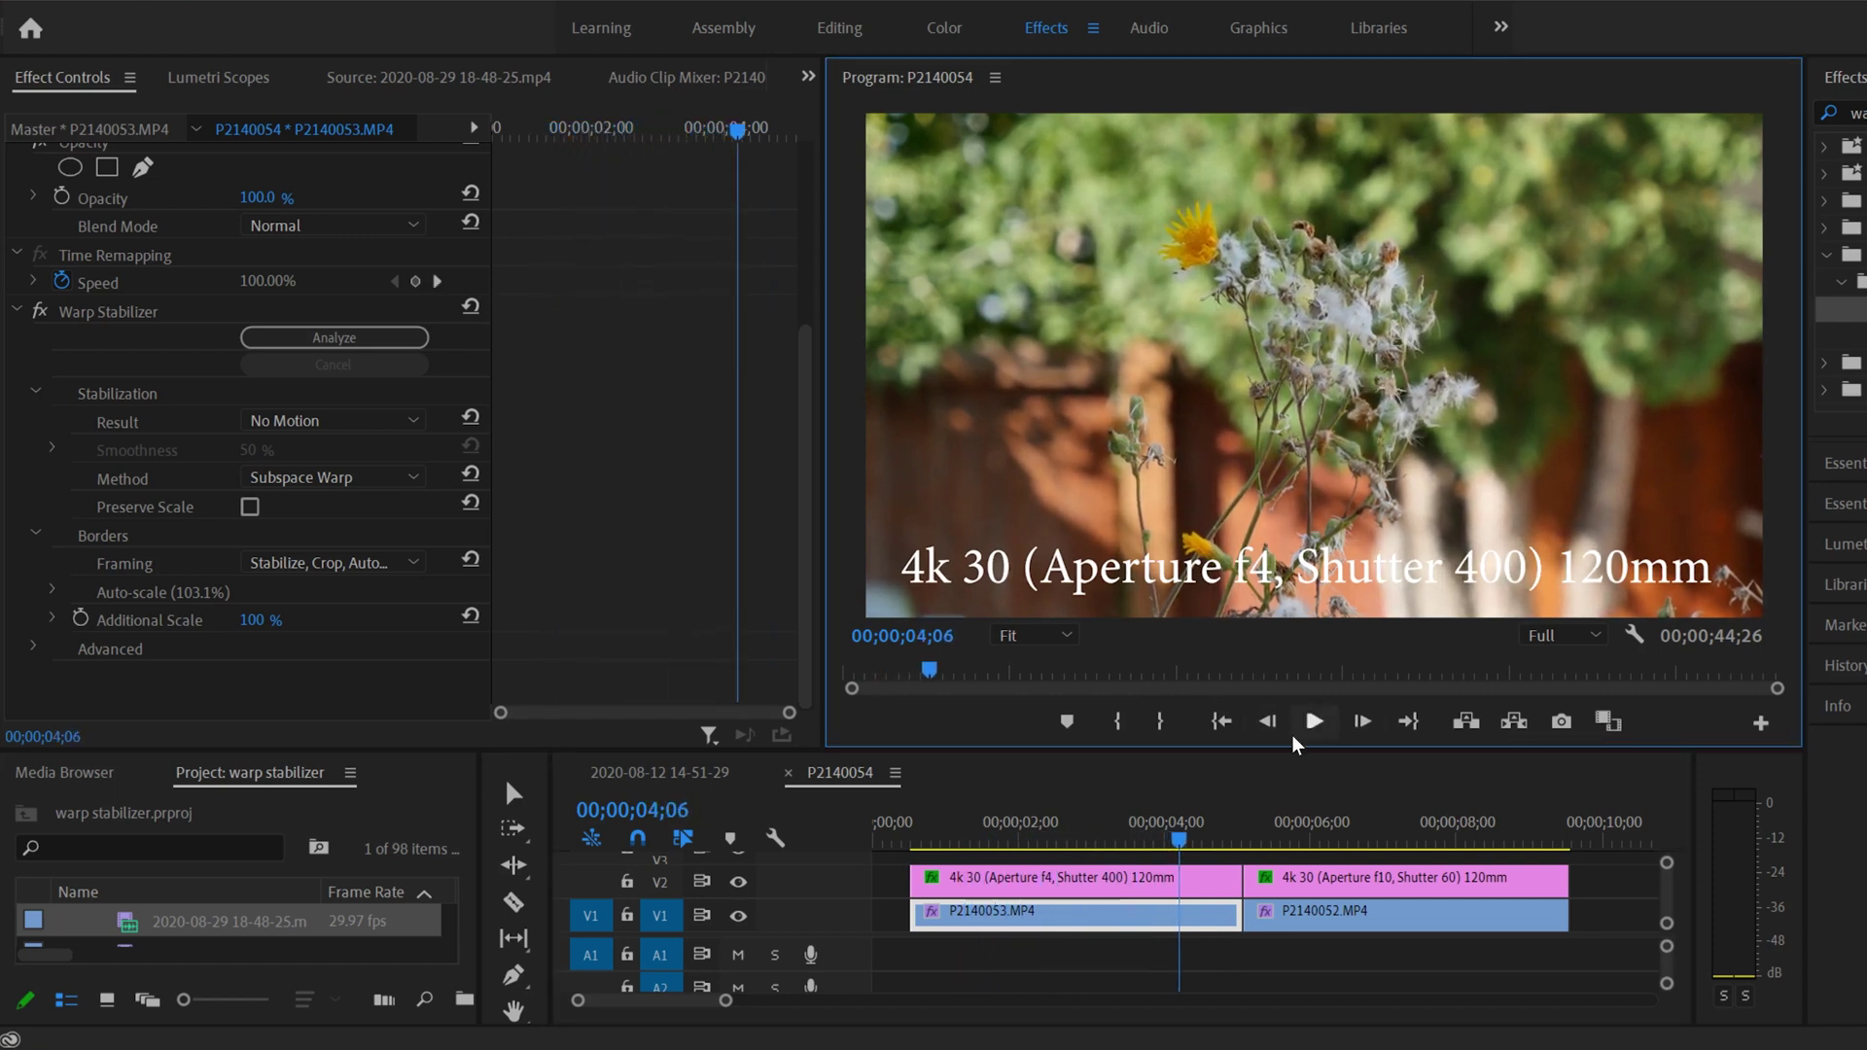
{"action": "left_click", "coordinate": [946, 829]}
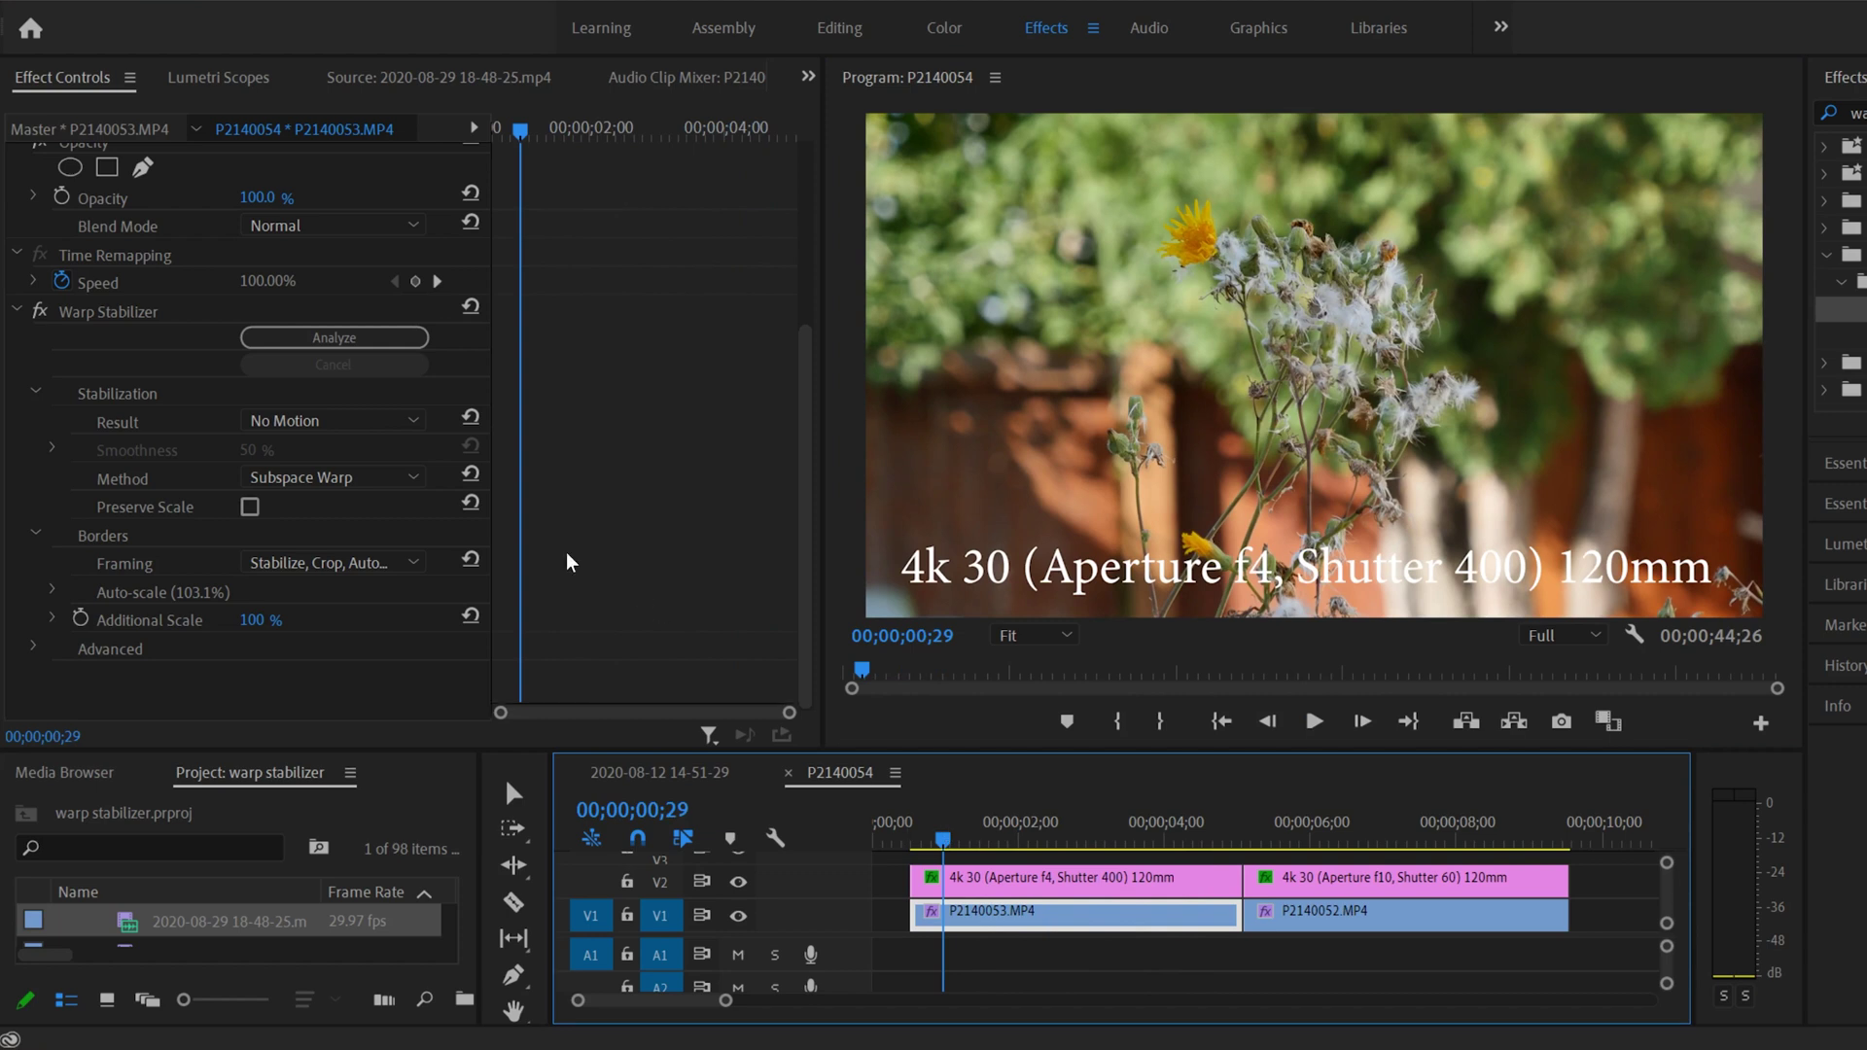
Step: Switch the Result back to Smooth Motion and expand the Smoothness slider
{"action": "left_click", "coordinate": [413, 424]}
{"action": "left_click", "coordinate": [369, 451]}
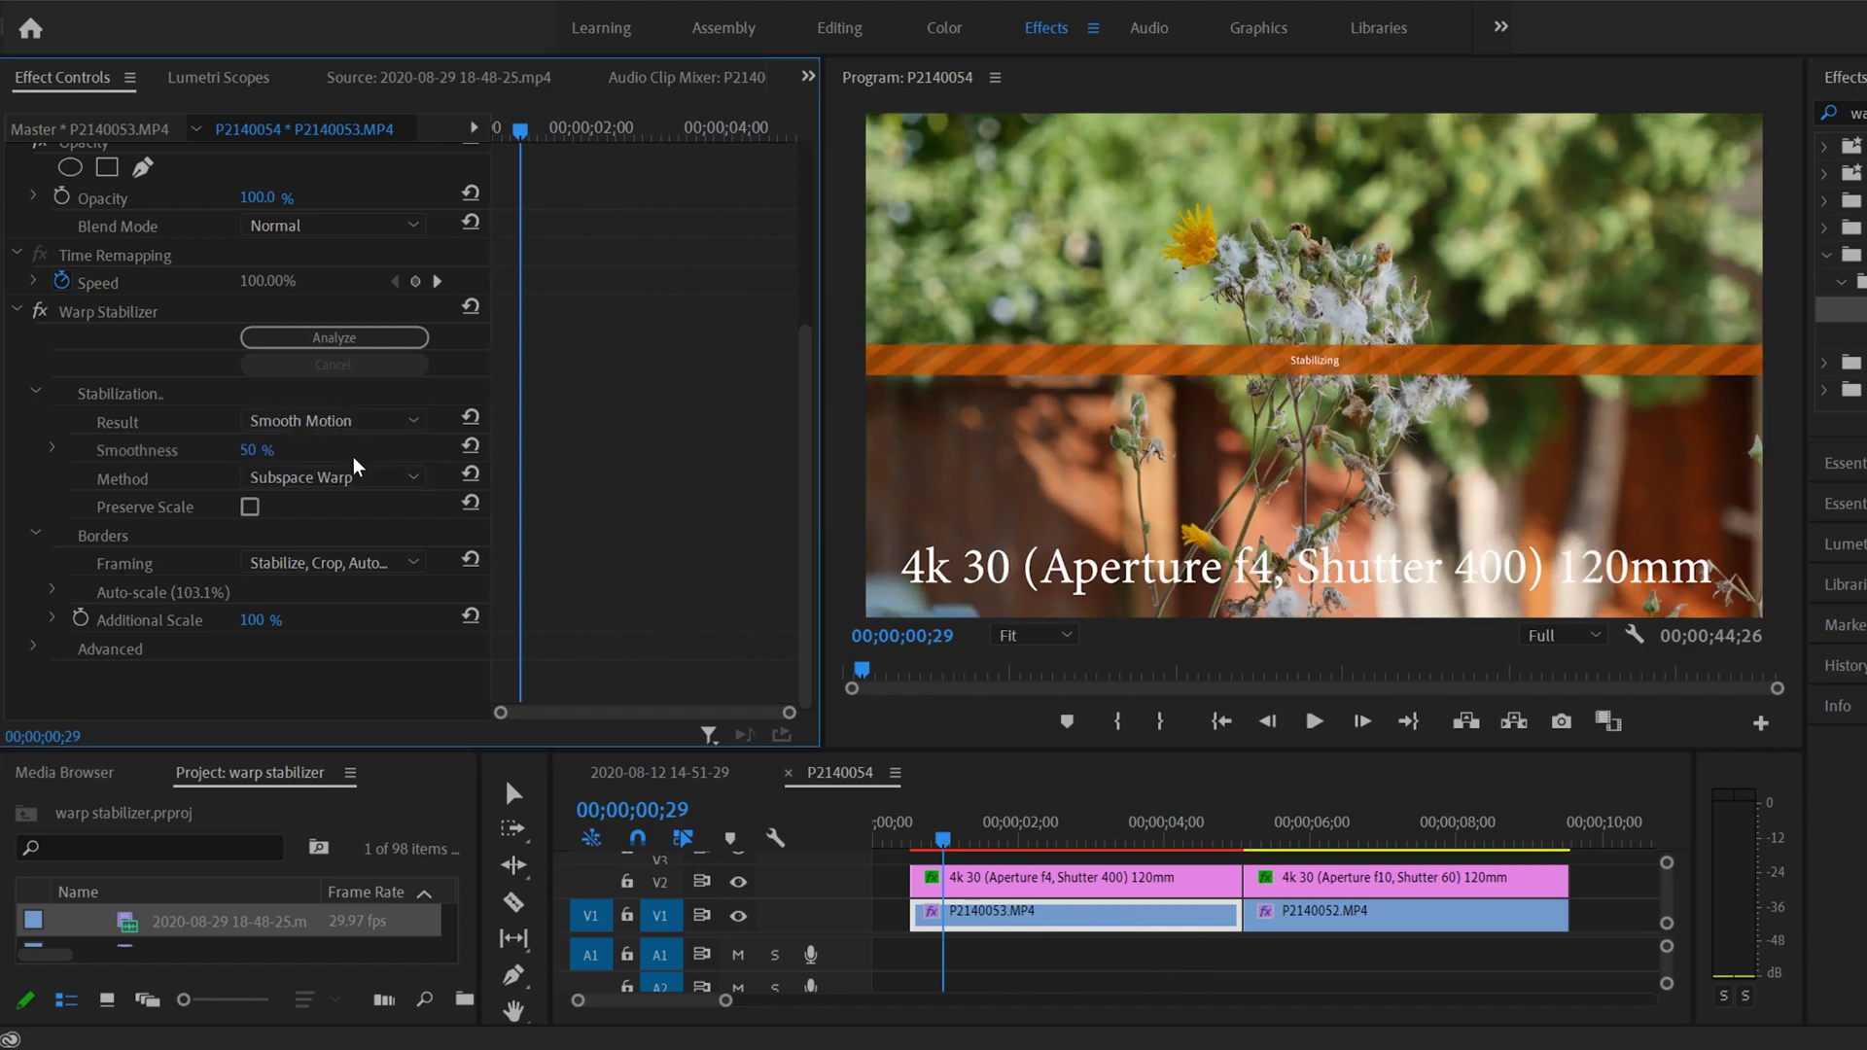
{"action": "left_click", "coordinate": [53, 450]}
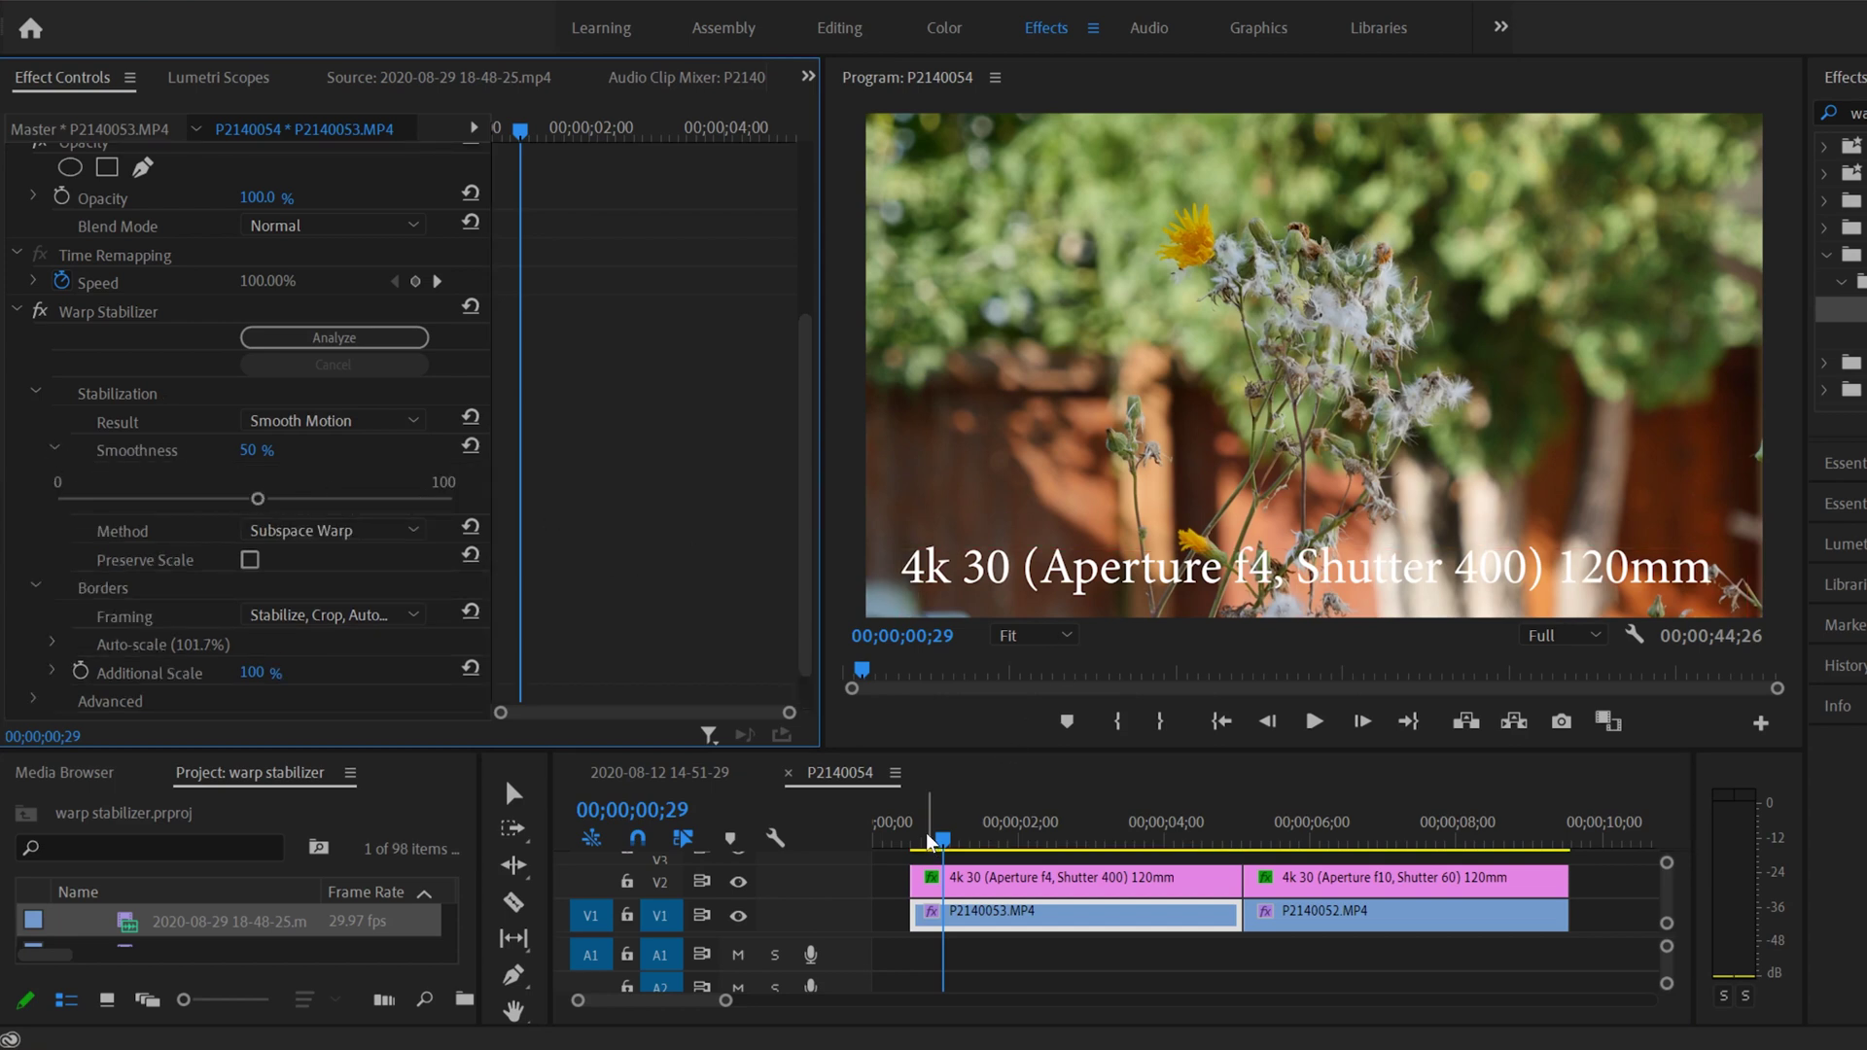
Step: Bypass Warp Stabilizer on clip P2140053 to show the unstabilized footage
{"action": "left_click", "coordinate": [982, 943]}
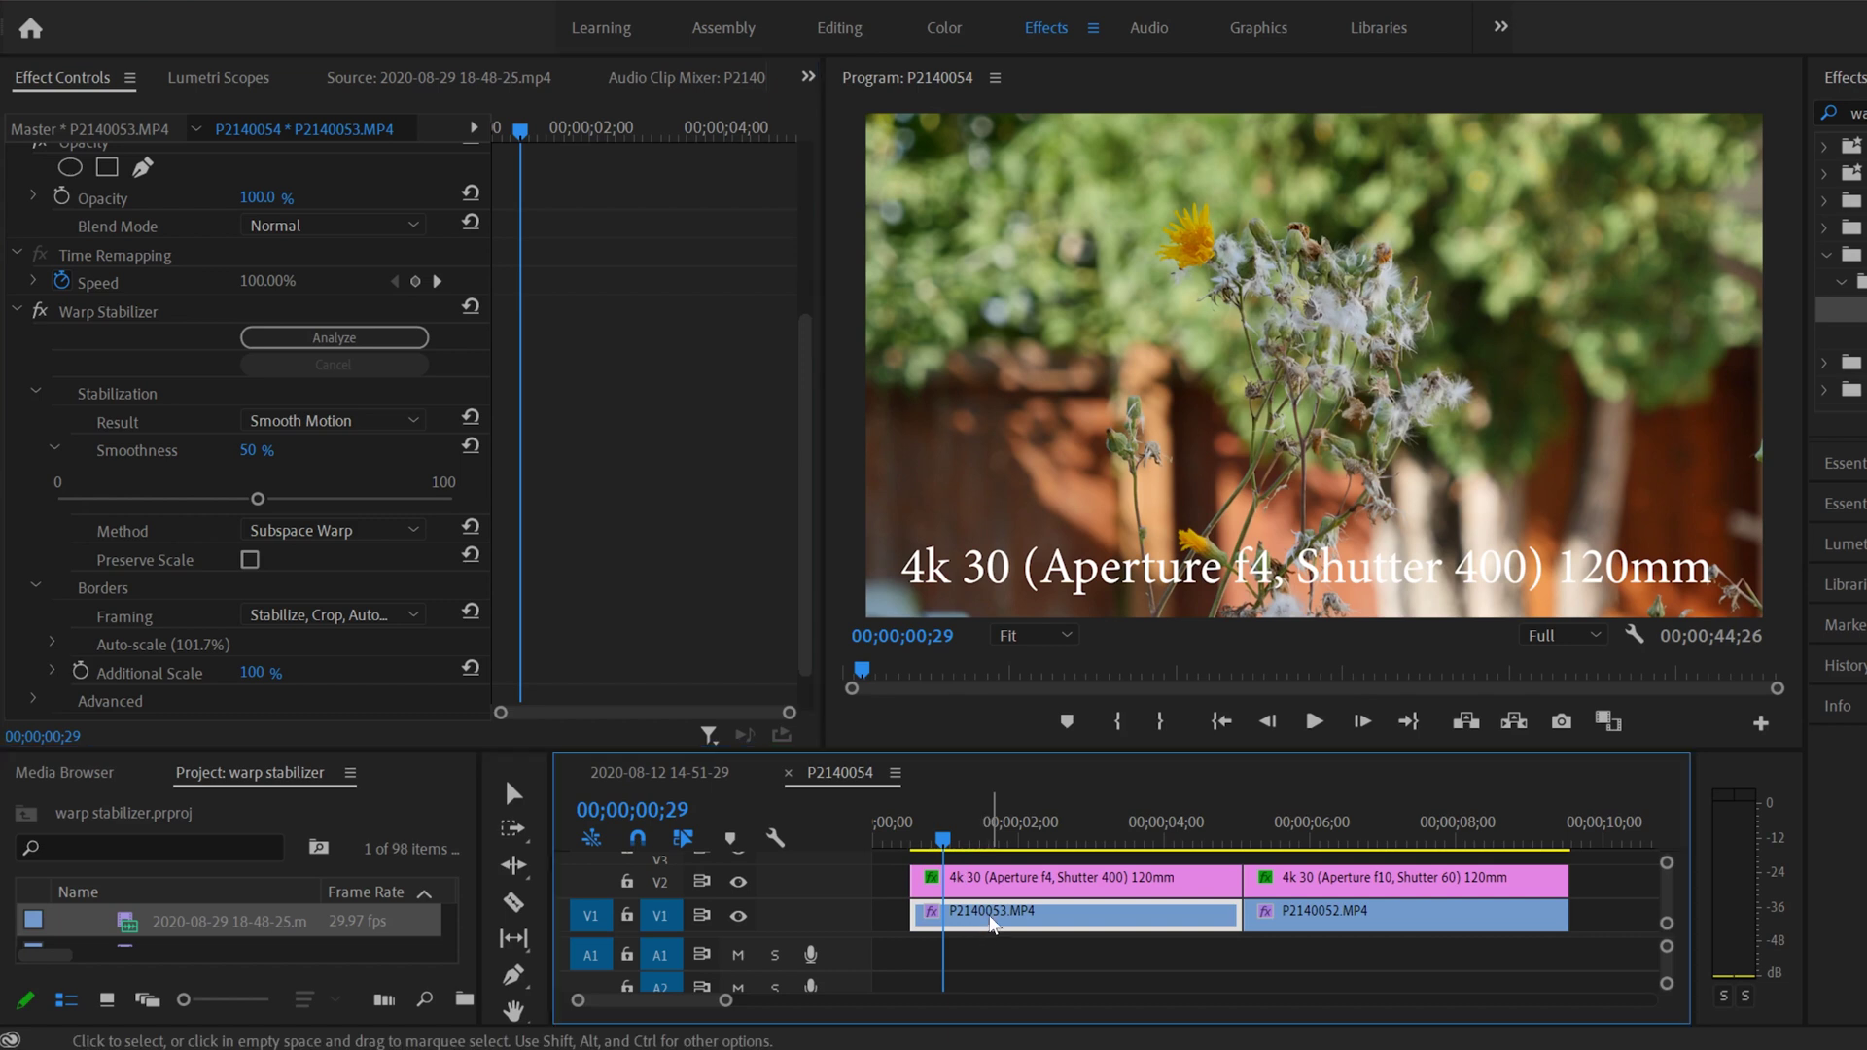
{"action": "left_click", "coordinate": [41, 313]}
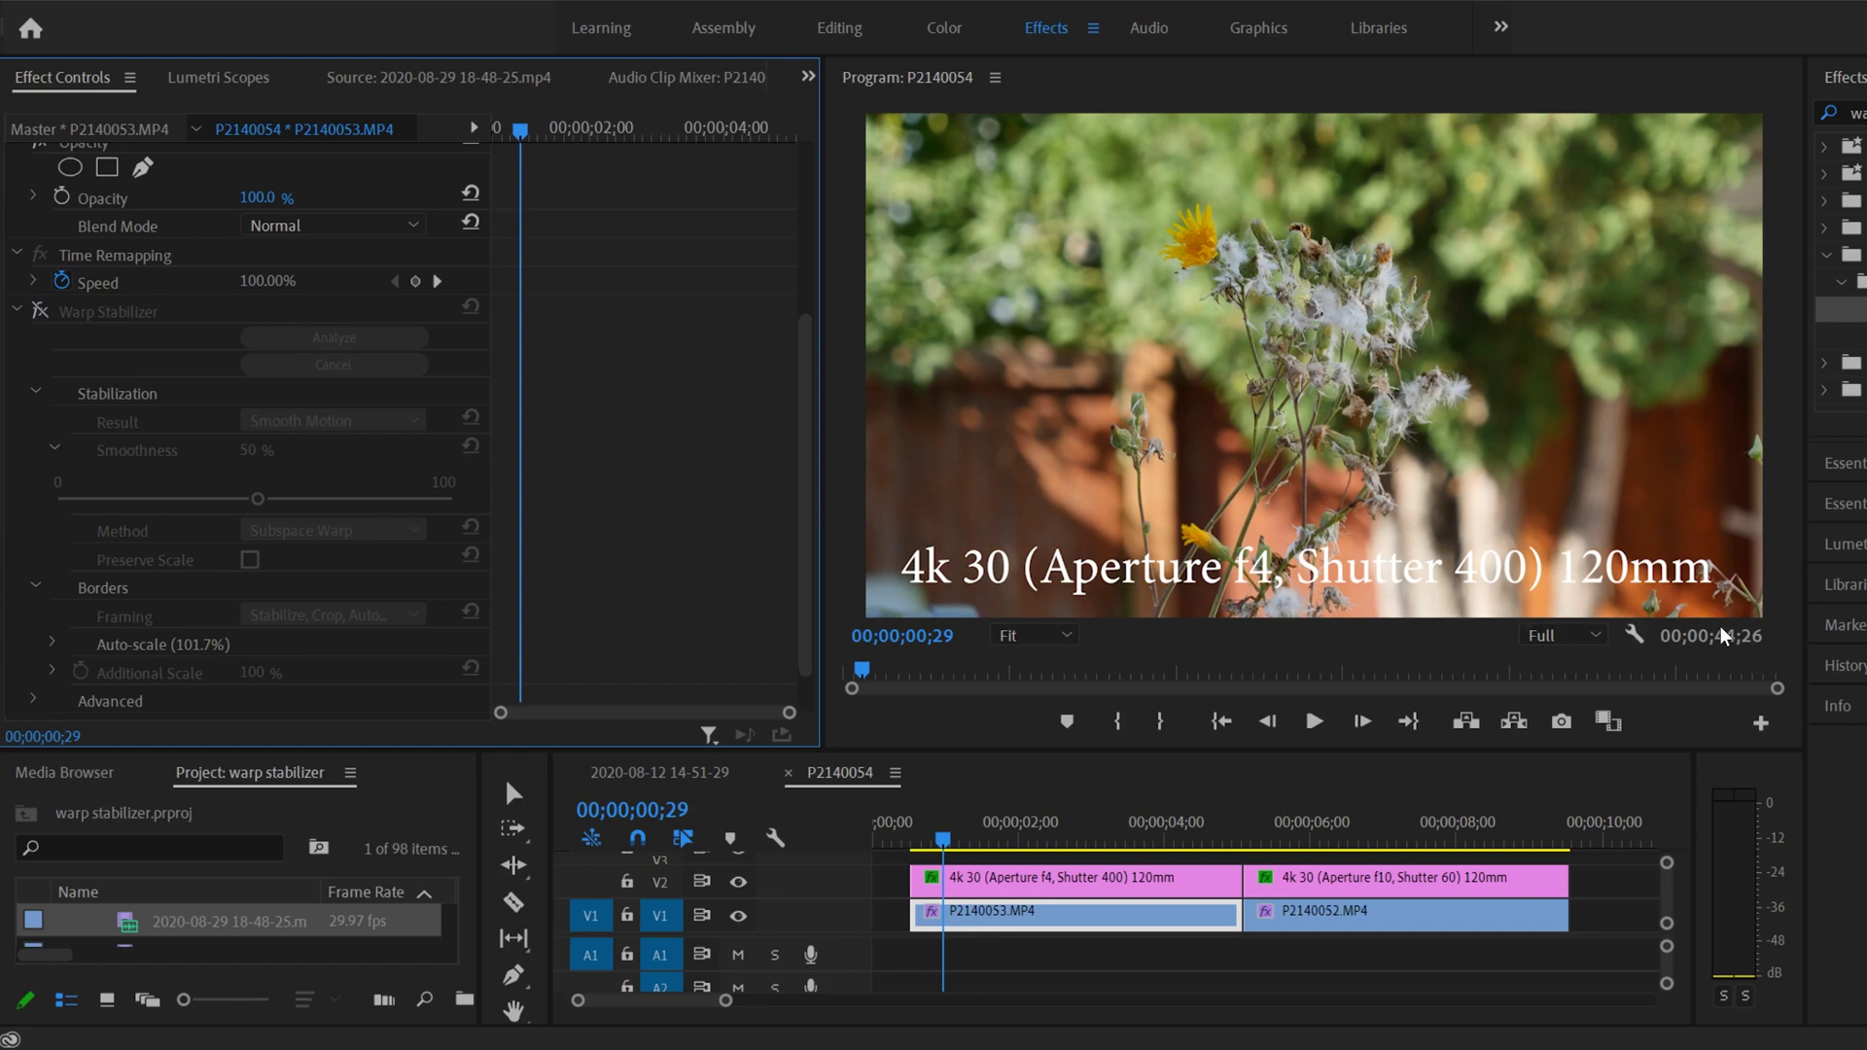
Step: Re-enable Warp Stabilizer and set Smoothness to 90%, keeping Smooth Motion
{"action": "left_click", "coordinate": [41, 313]}
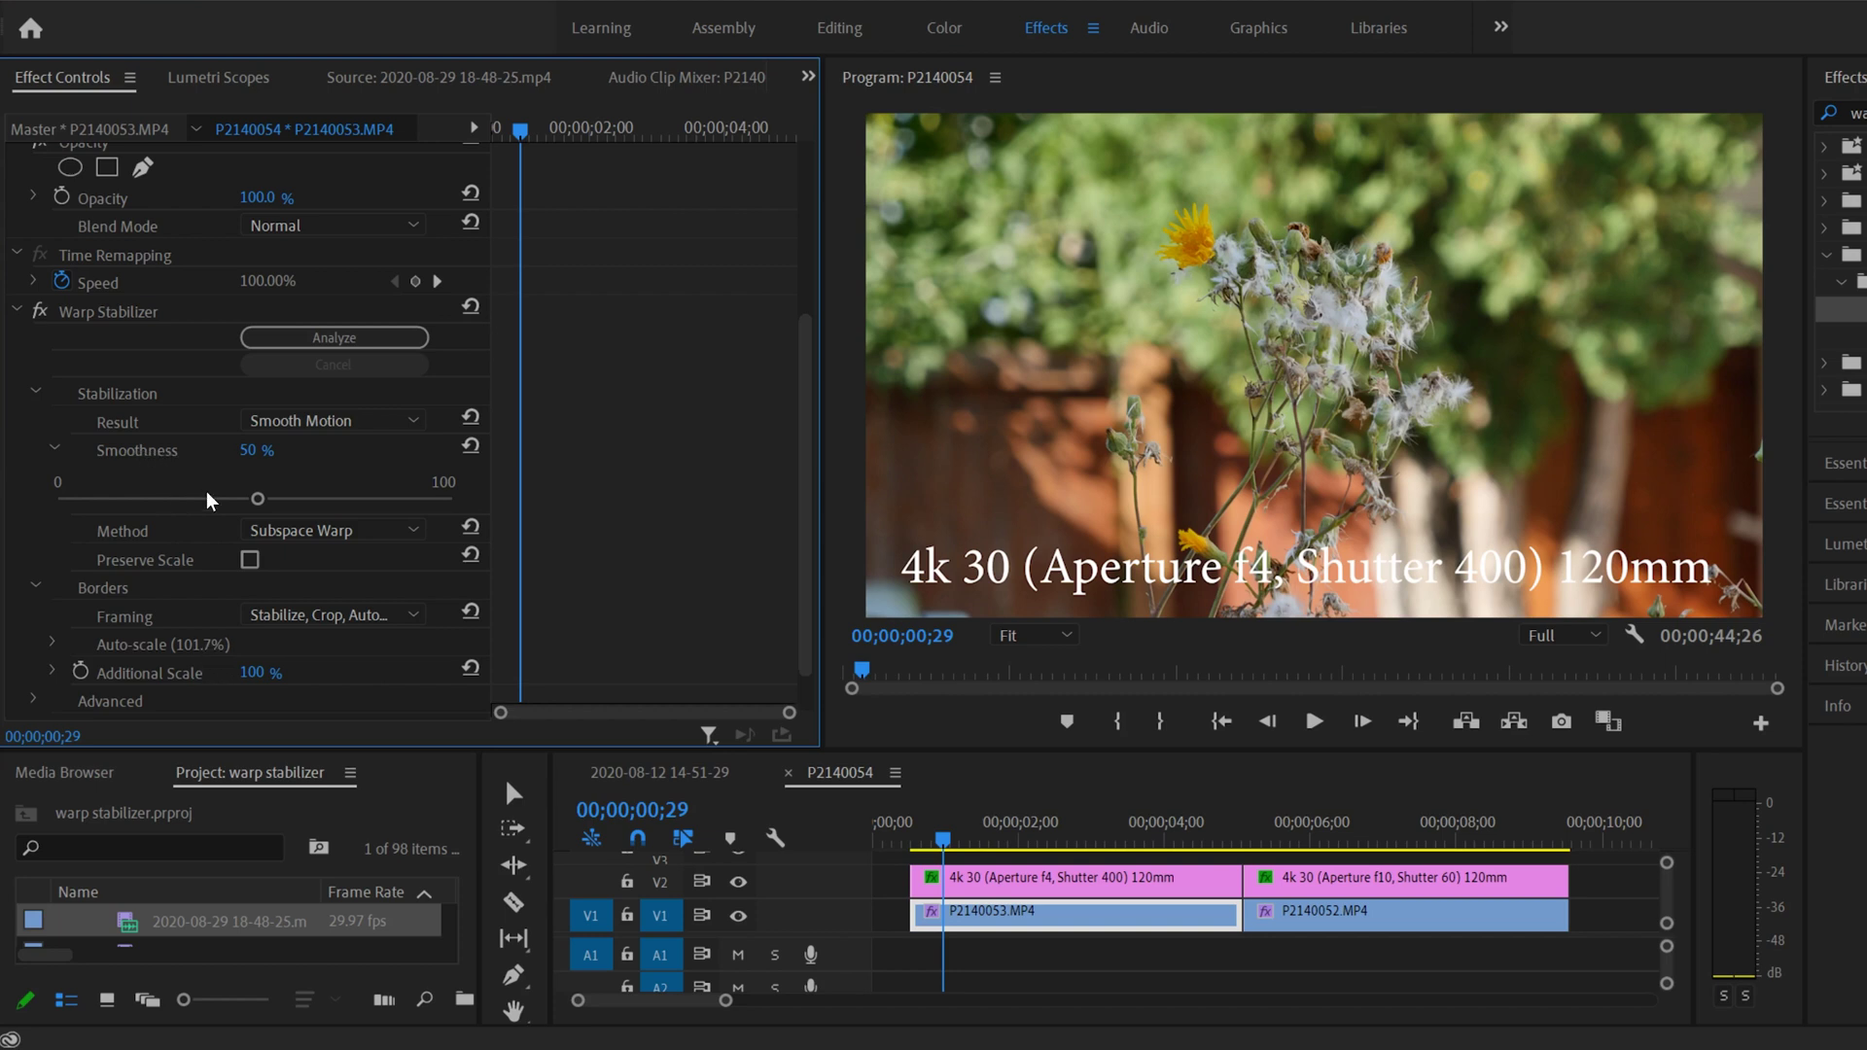
{"action": "left_click_drag", "start_coordinate": [258, 499], "coordinate": [108, 504]}
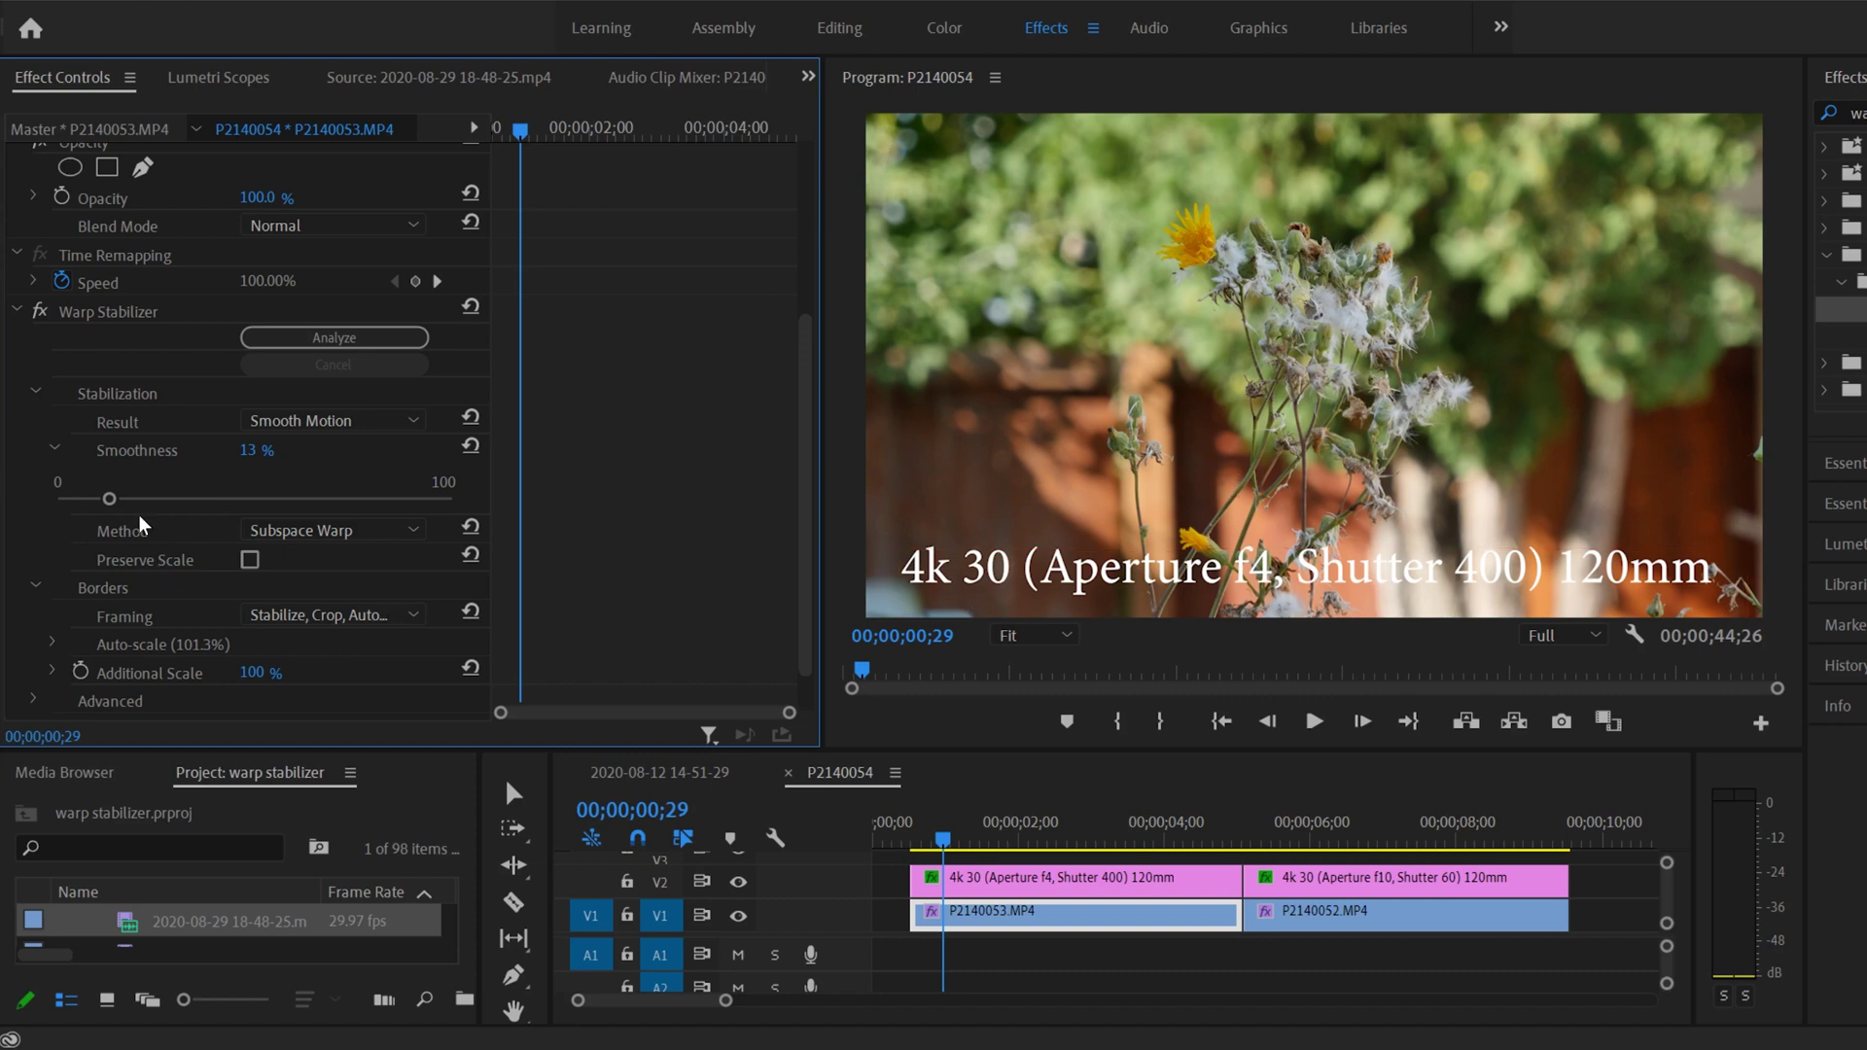
{"action": "left_click_drag", "start_coordinate": [110, 501], "coordinate": [416, 507]}
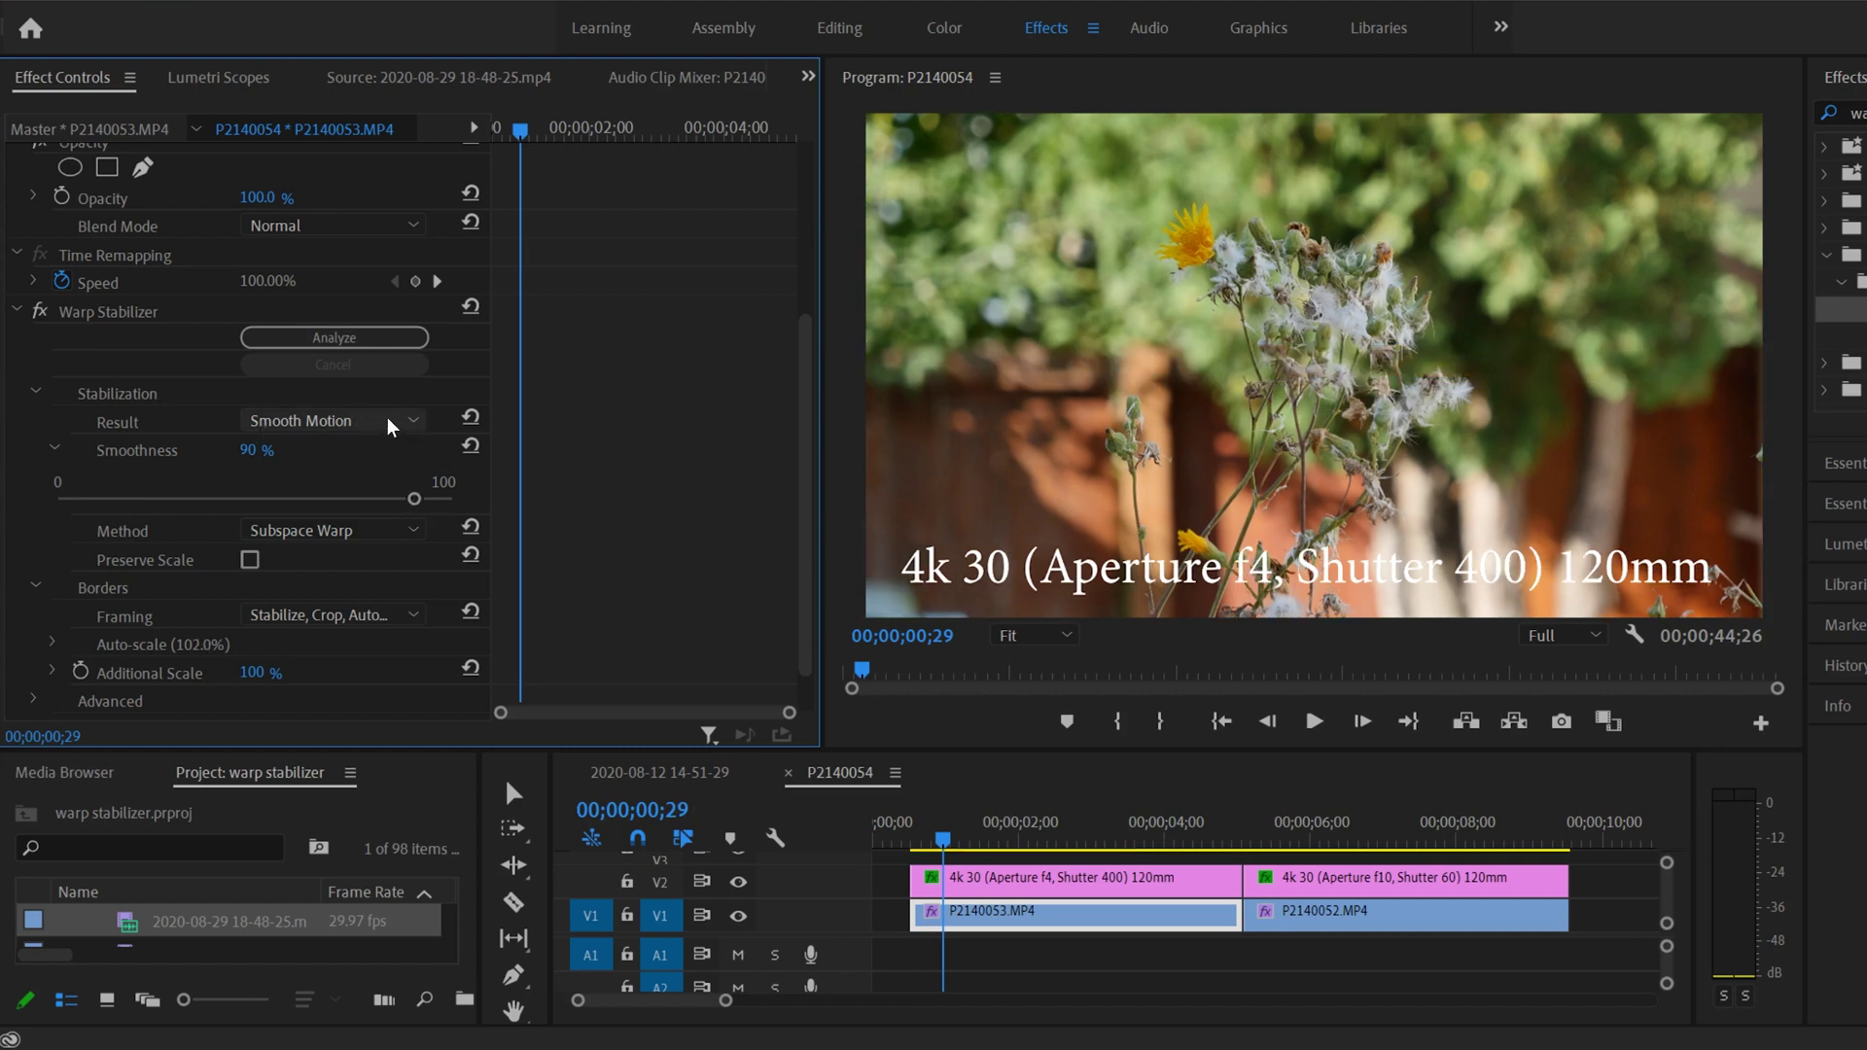
{"action": "left_click", "coordinate": [413, 424]}
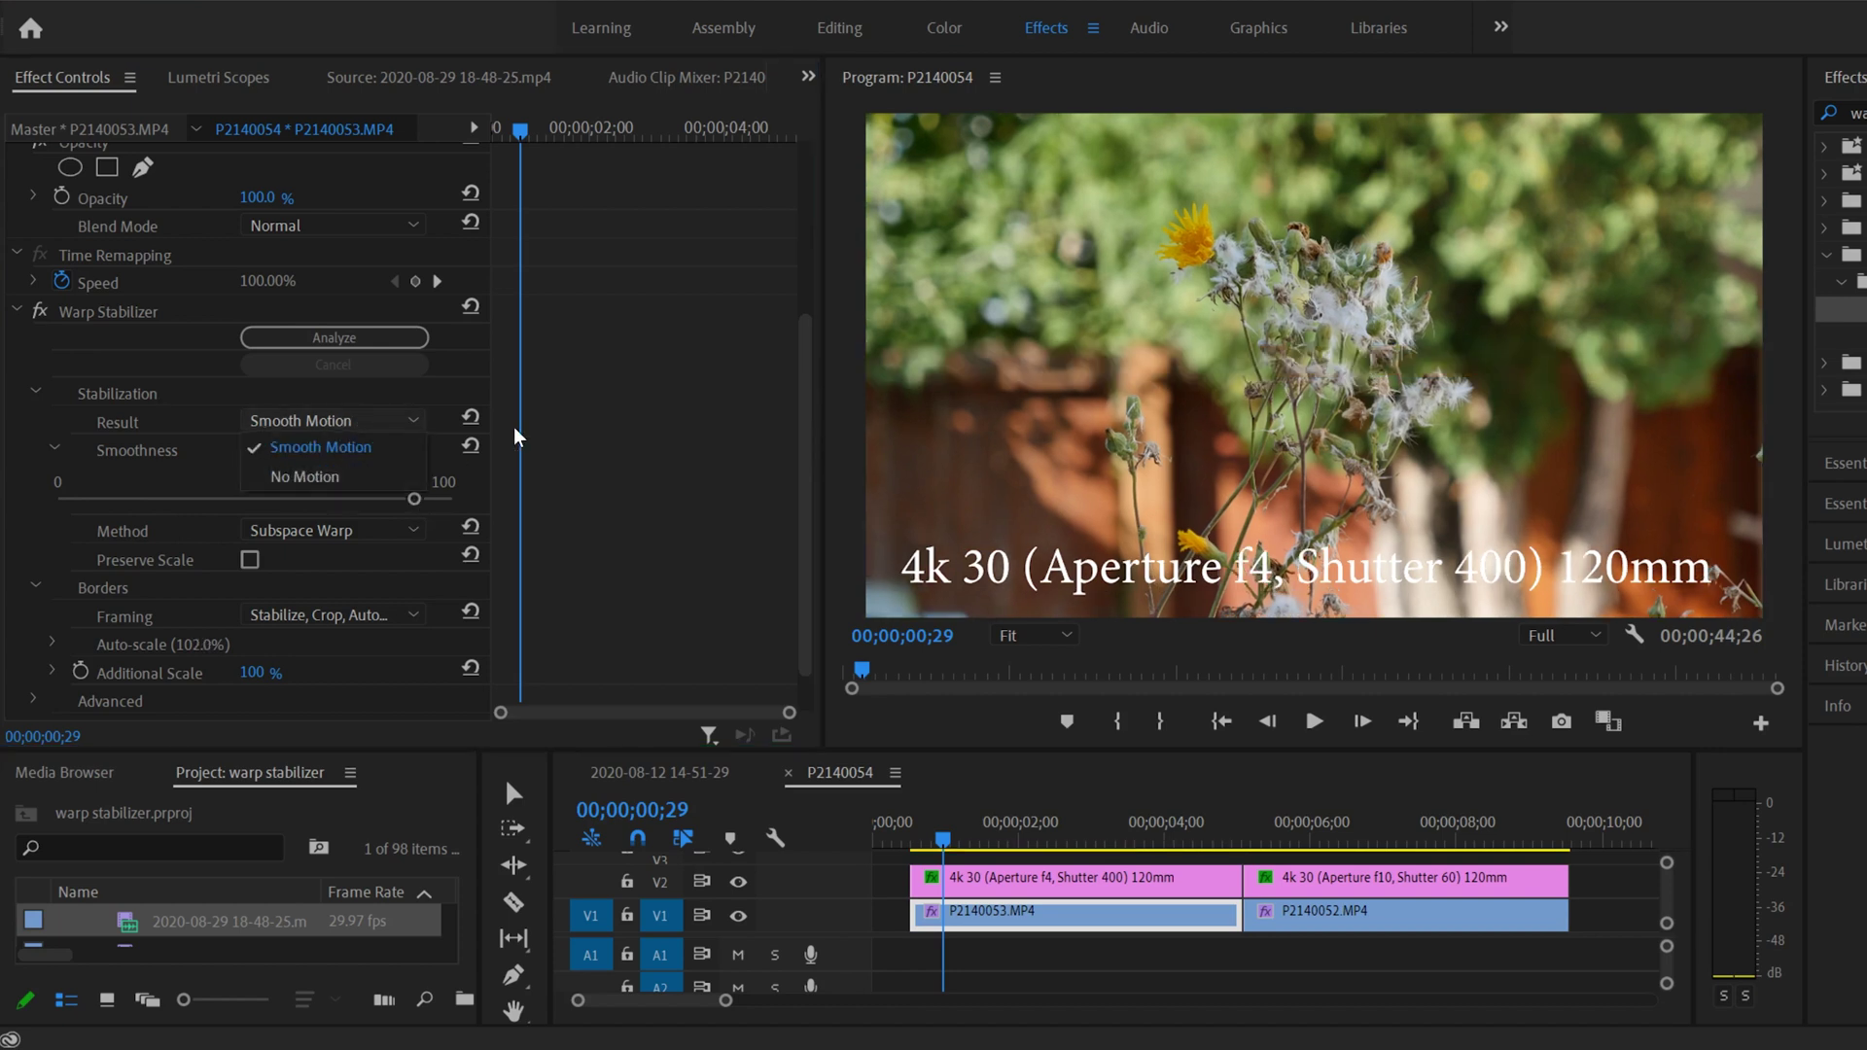
{"action": "left_click", "coordinate": [577, 426]}
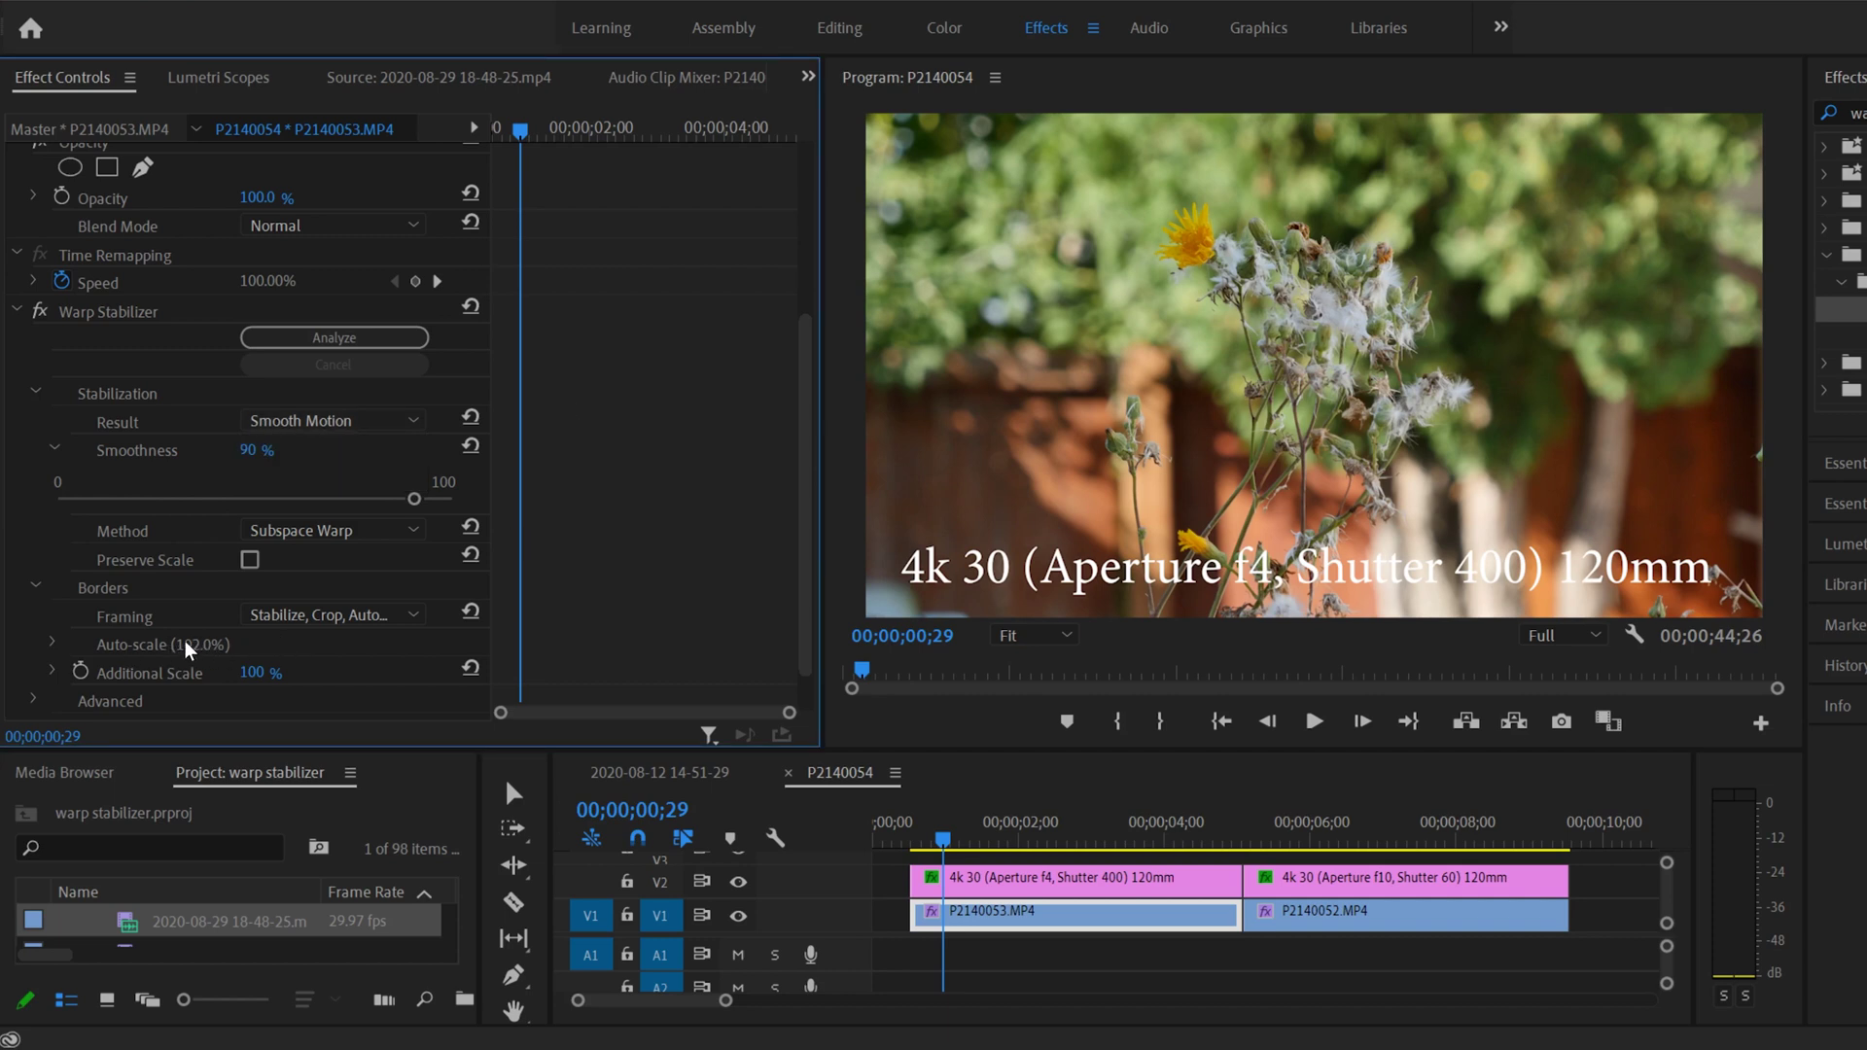
Step: Play the 90% smoothness result from the clip start
{"action": "left_click", "coordinate": [917, 825]}
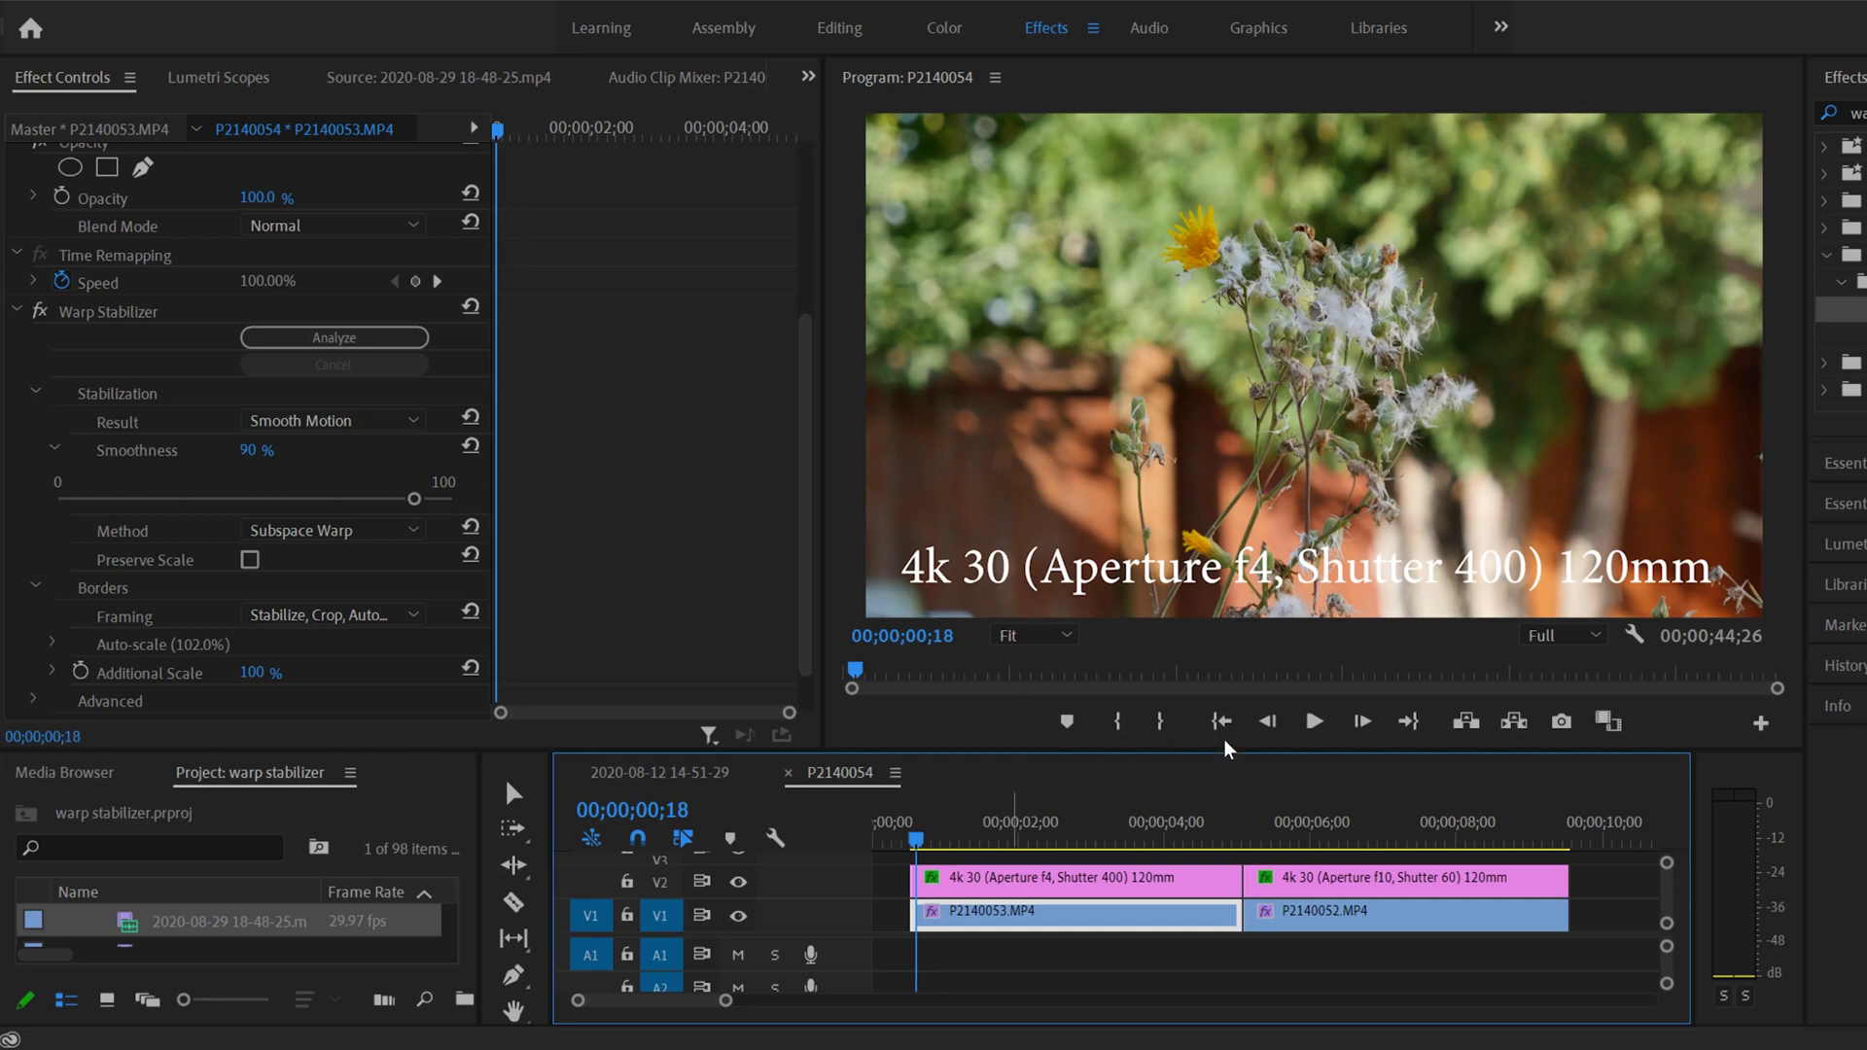
{"action": "left_click", "coordinate": [1314, 722]}
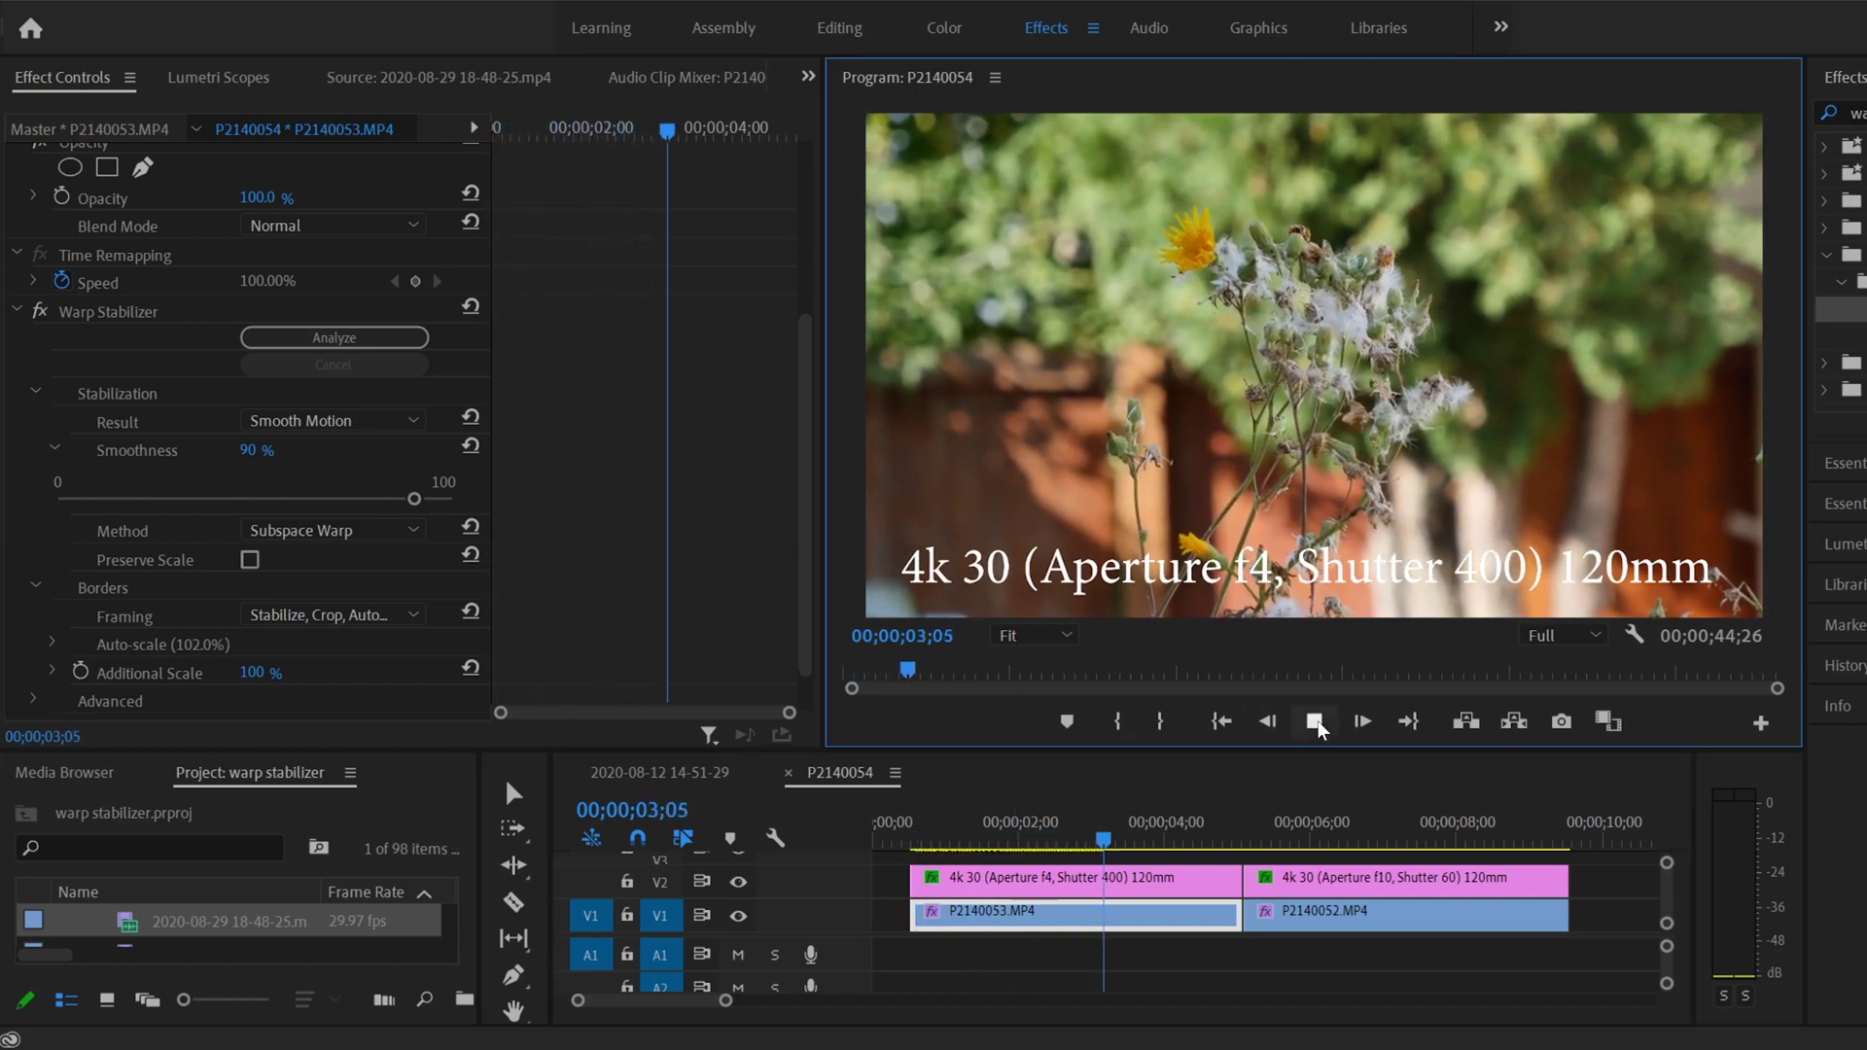
{"action": "left_click", "coordinate": [1314, 723]}
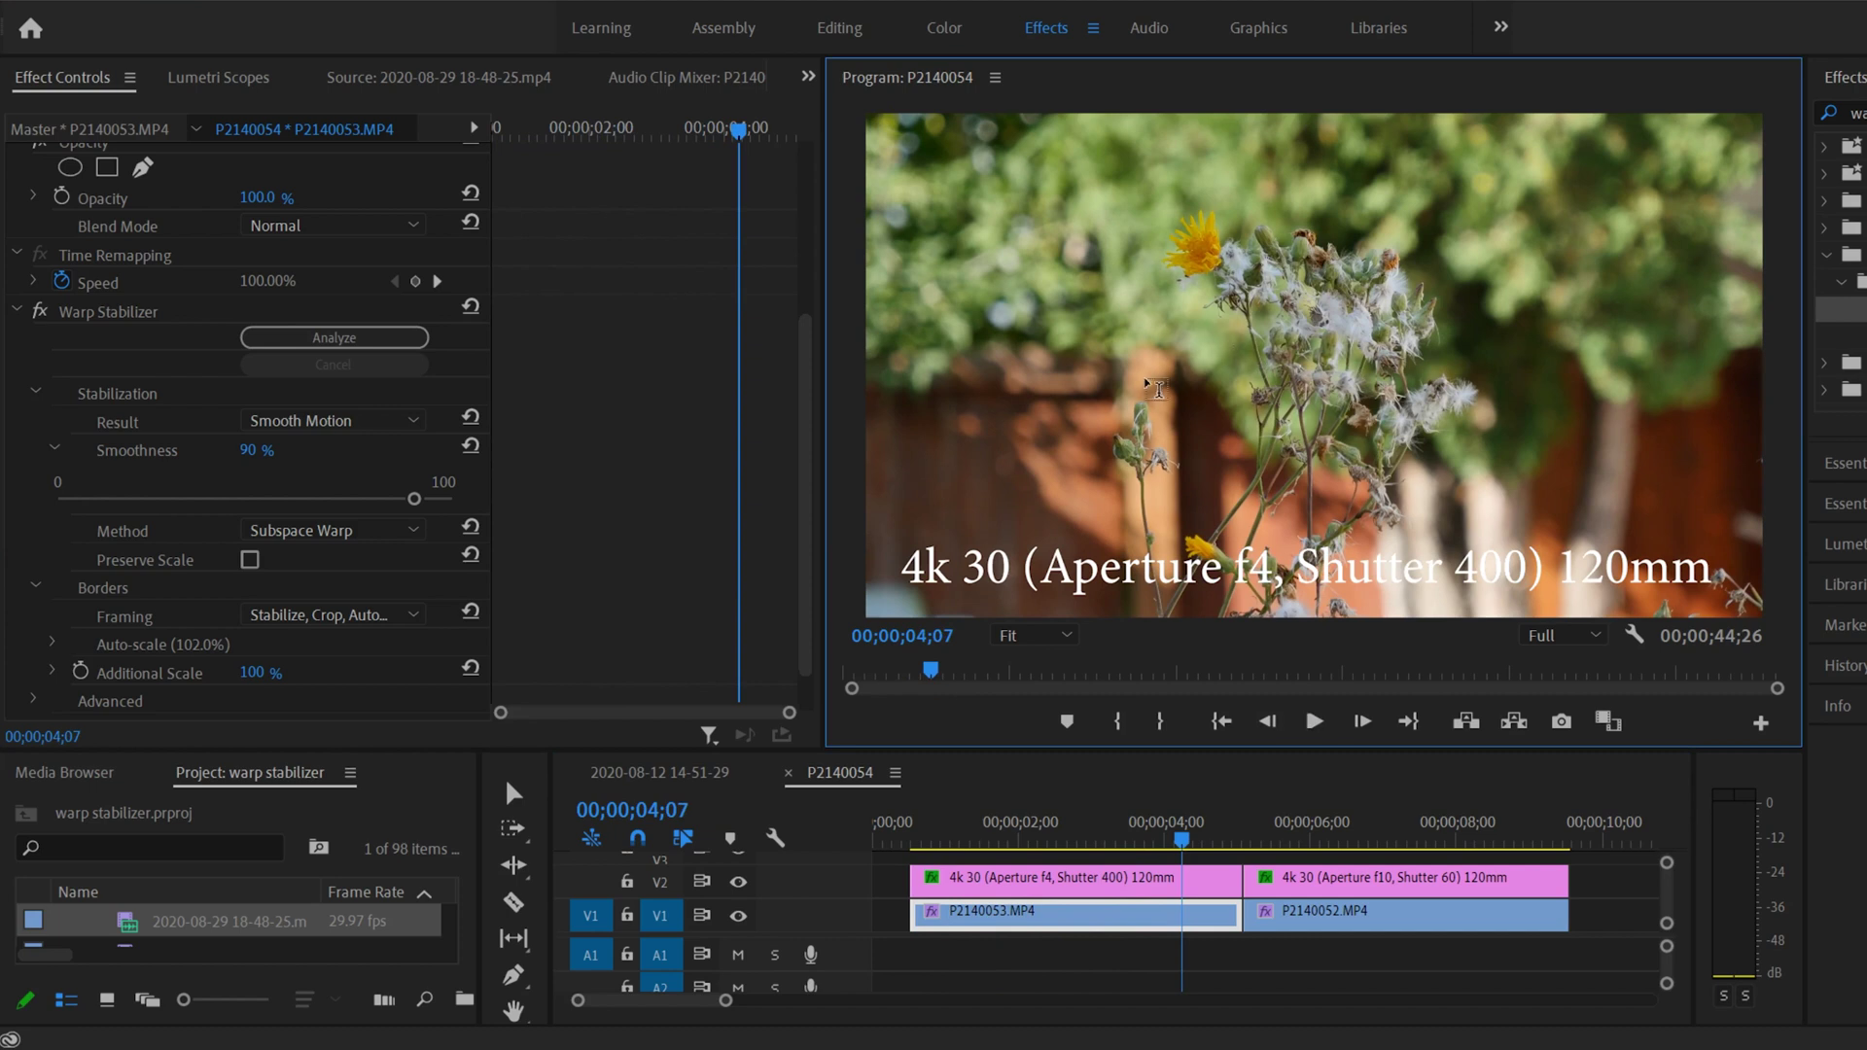
Step: Lower Smoothness to 9% and play that result
{"action": "left_click_drag", "start_coordinate": [416, 500], "coordinate": [92, 508]}
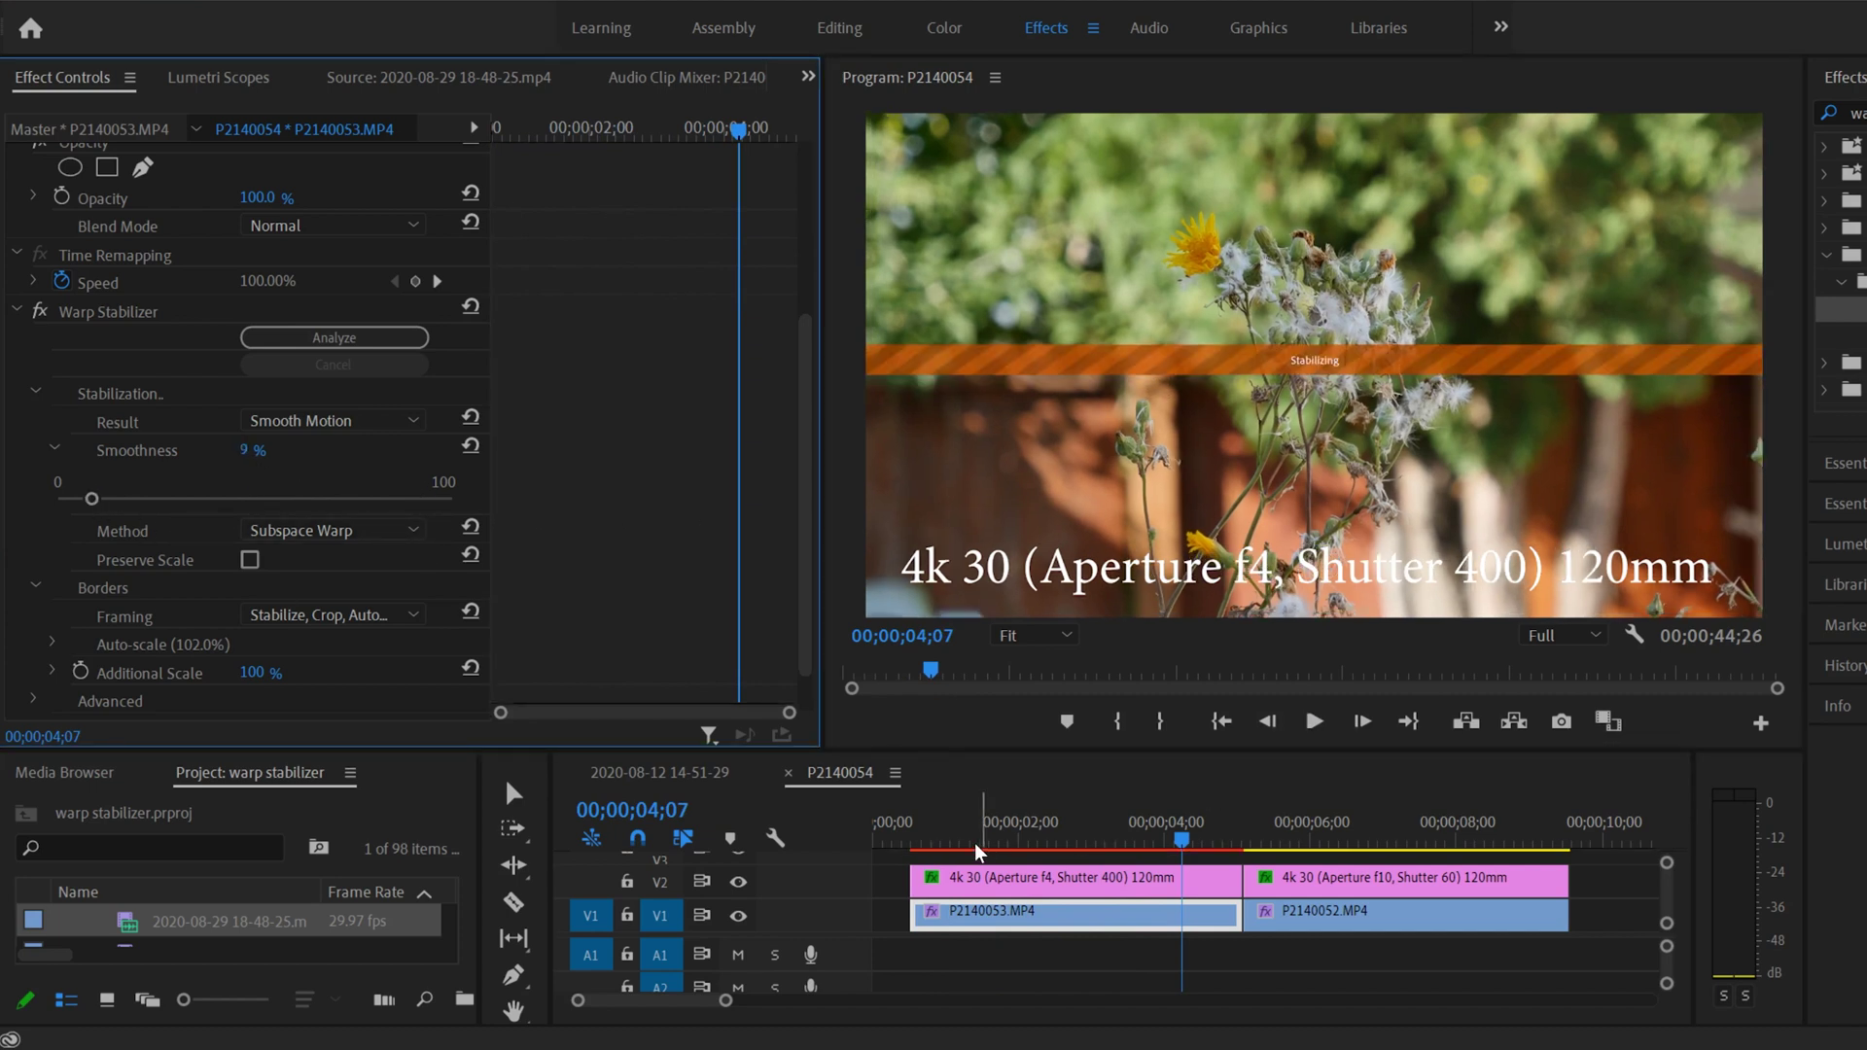
{"action": "left_click_drag", "start_coordinate": [977, 853], "coordinate": [919, 846]}
{"action": "left_click", "coordinate": [1314, 722]}
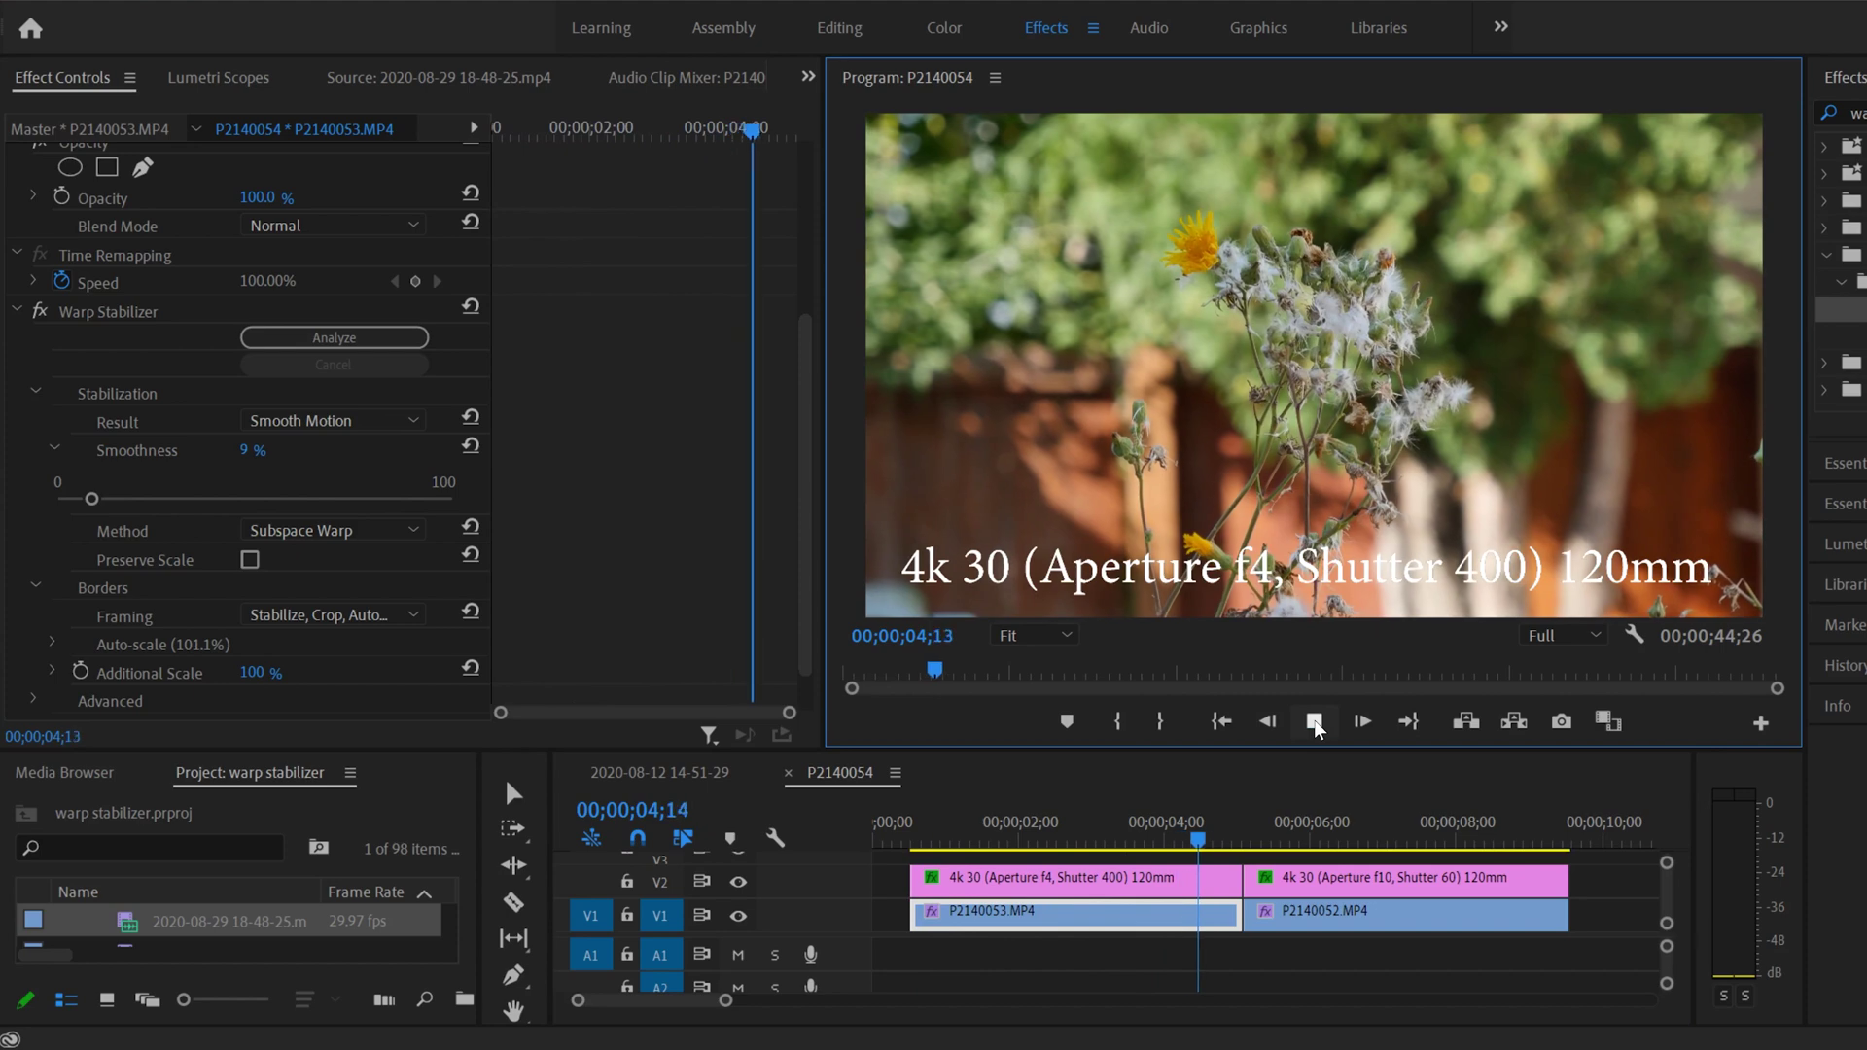
{"action": "key", "text": "space"}
{"action": "left_click", "coordinate": [928, 826]}
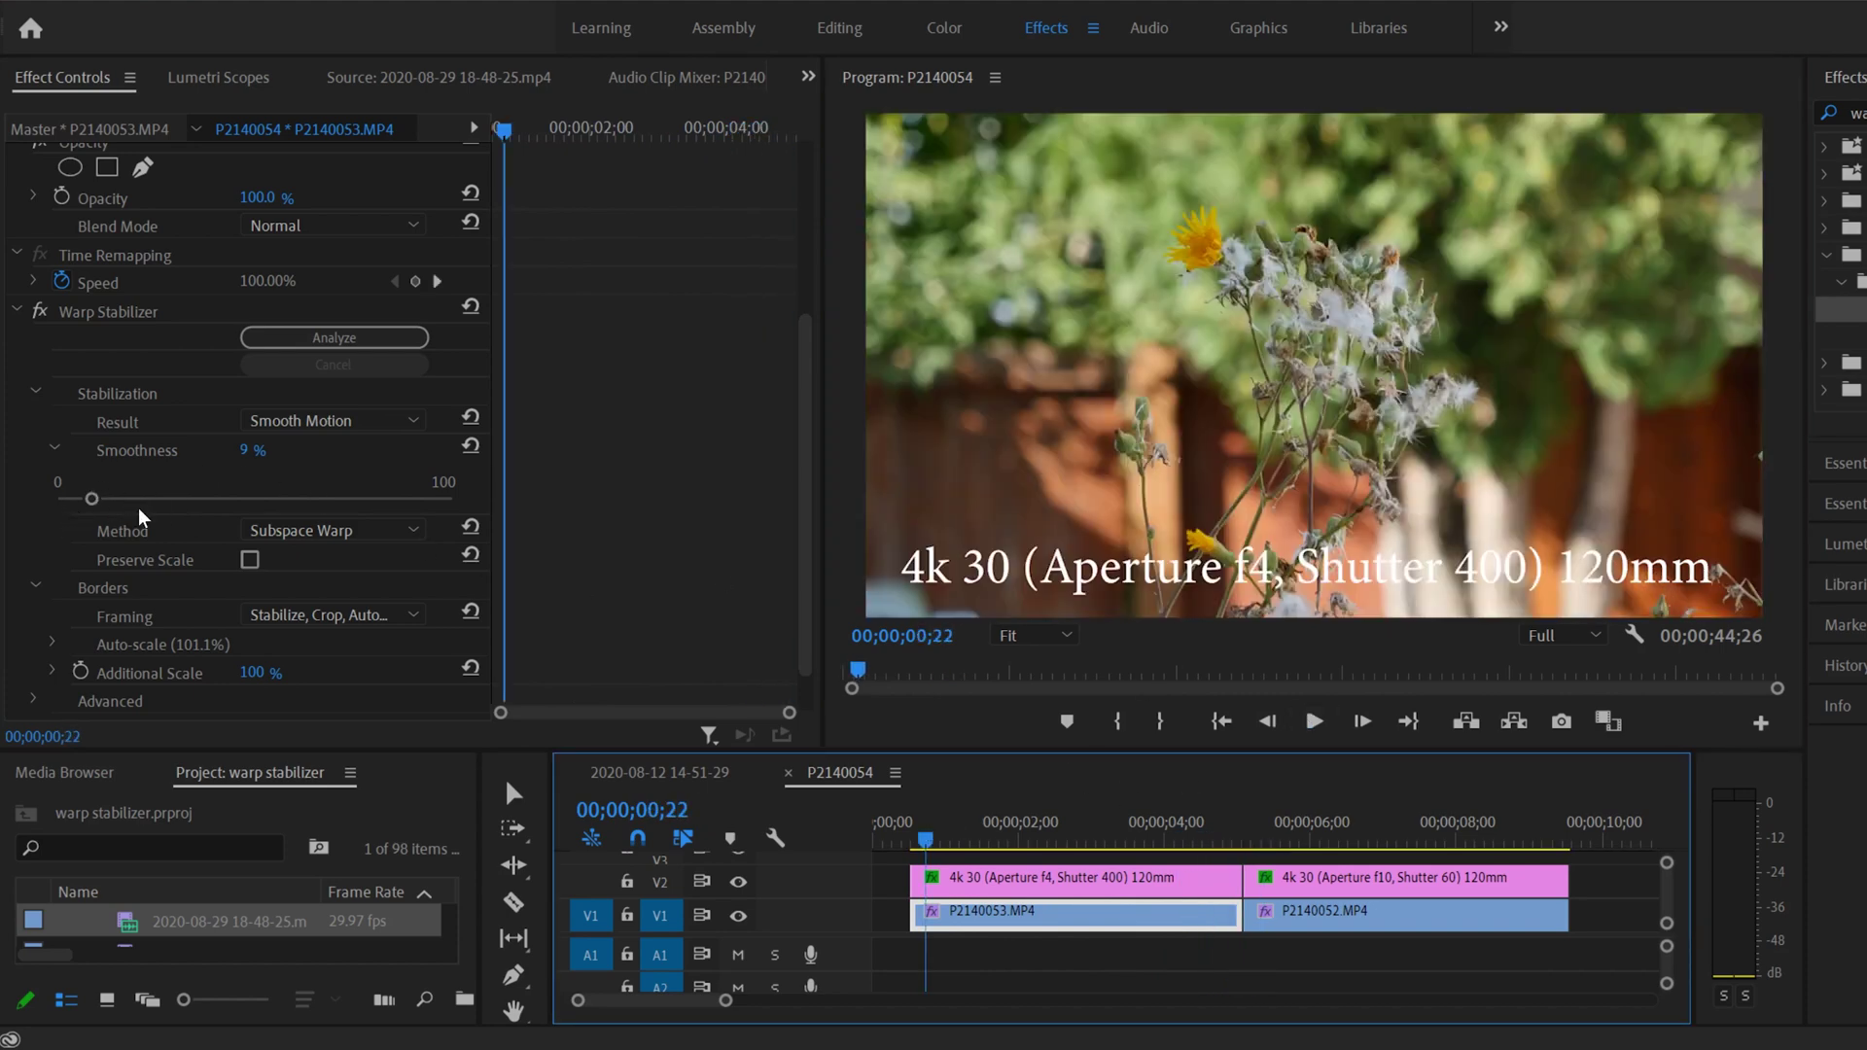
Step: Set Smoothness back to 50% and play the result
{"action": "left_click", "coordinate": [255, 498]}
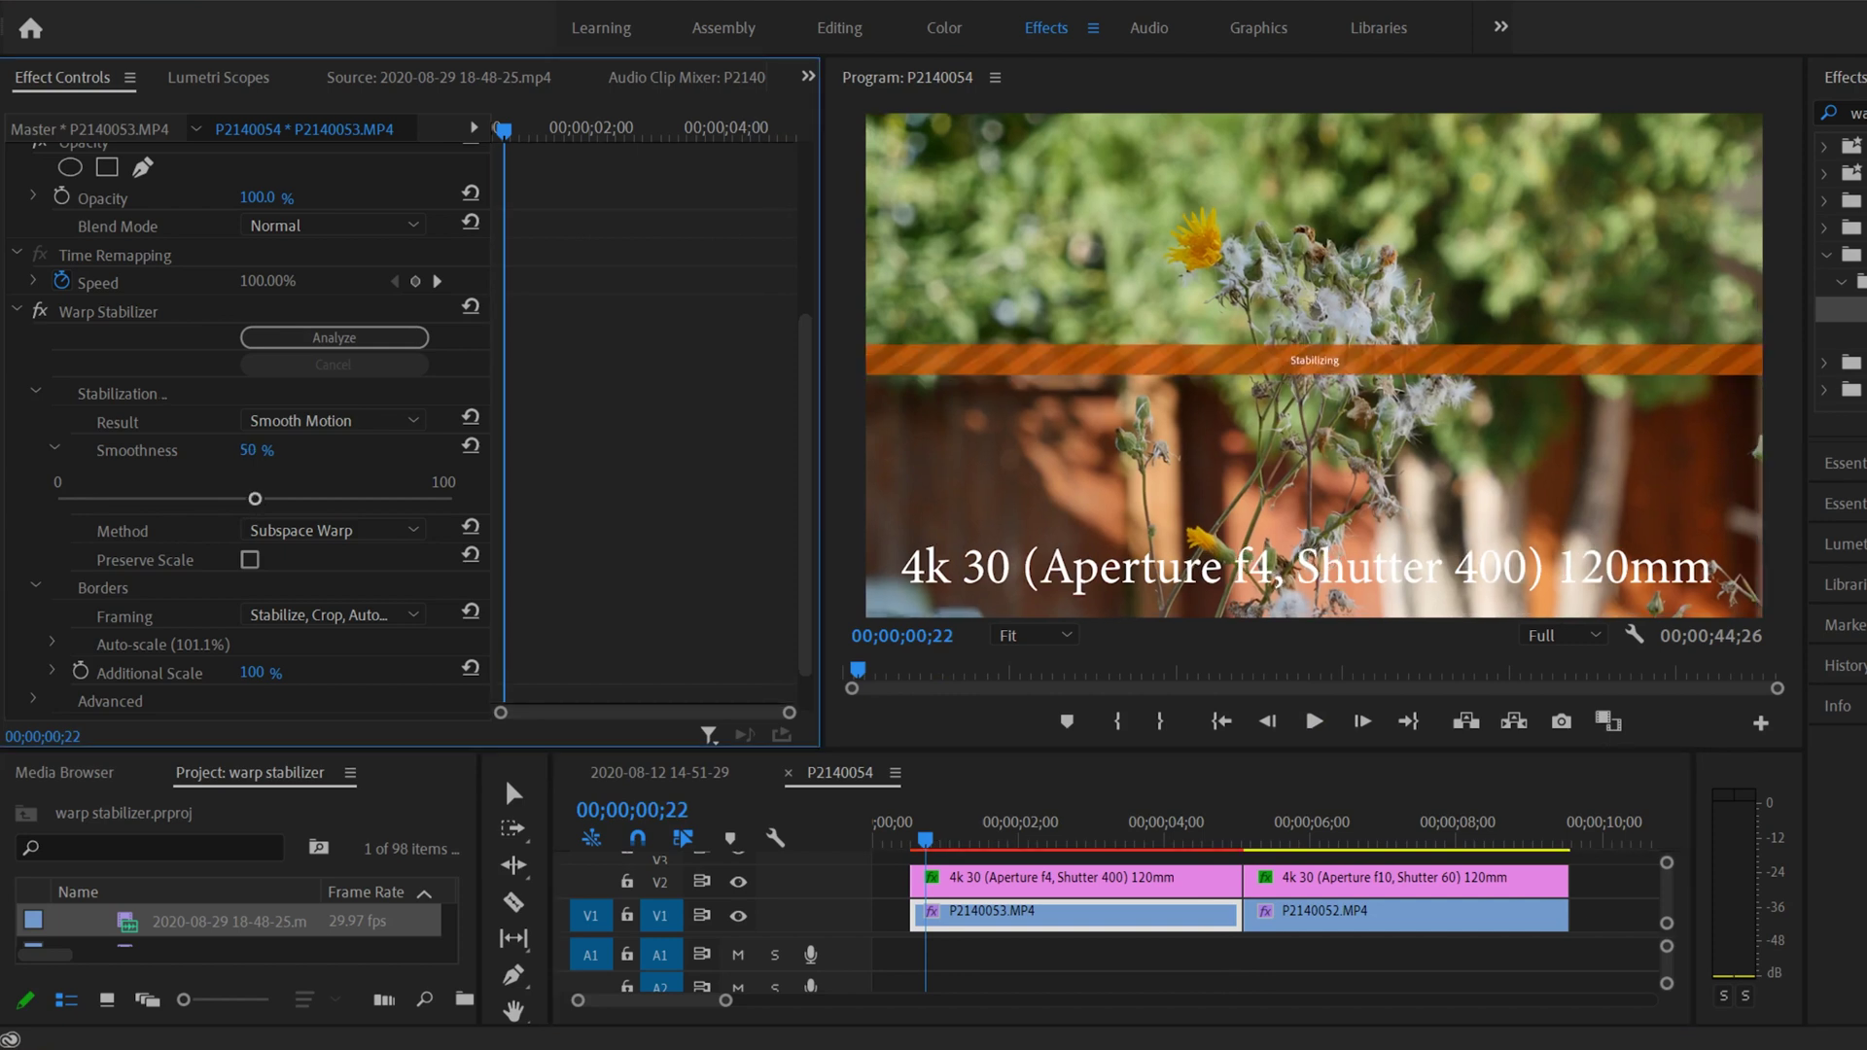
{"action": "left_click", "coordinate": [1313, 720]}
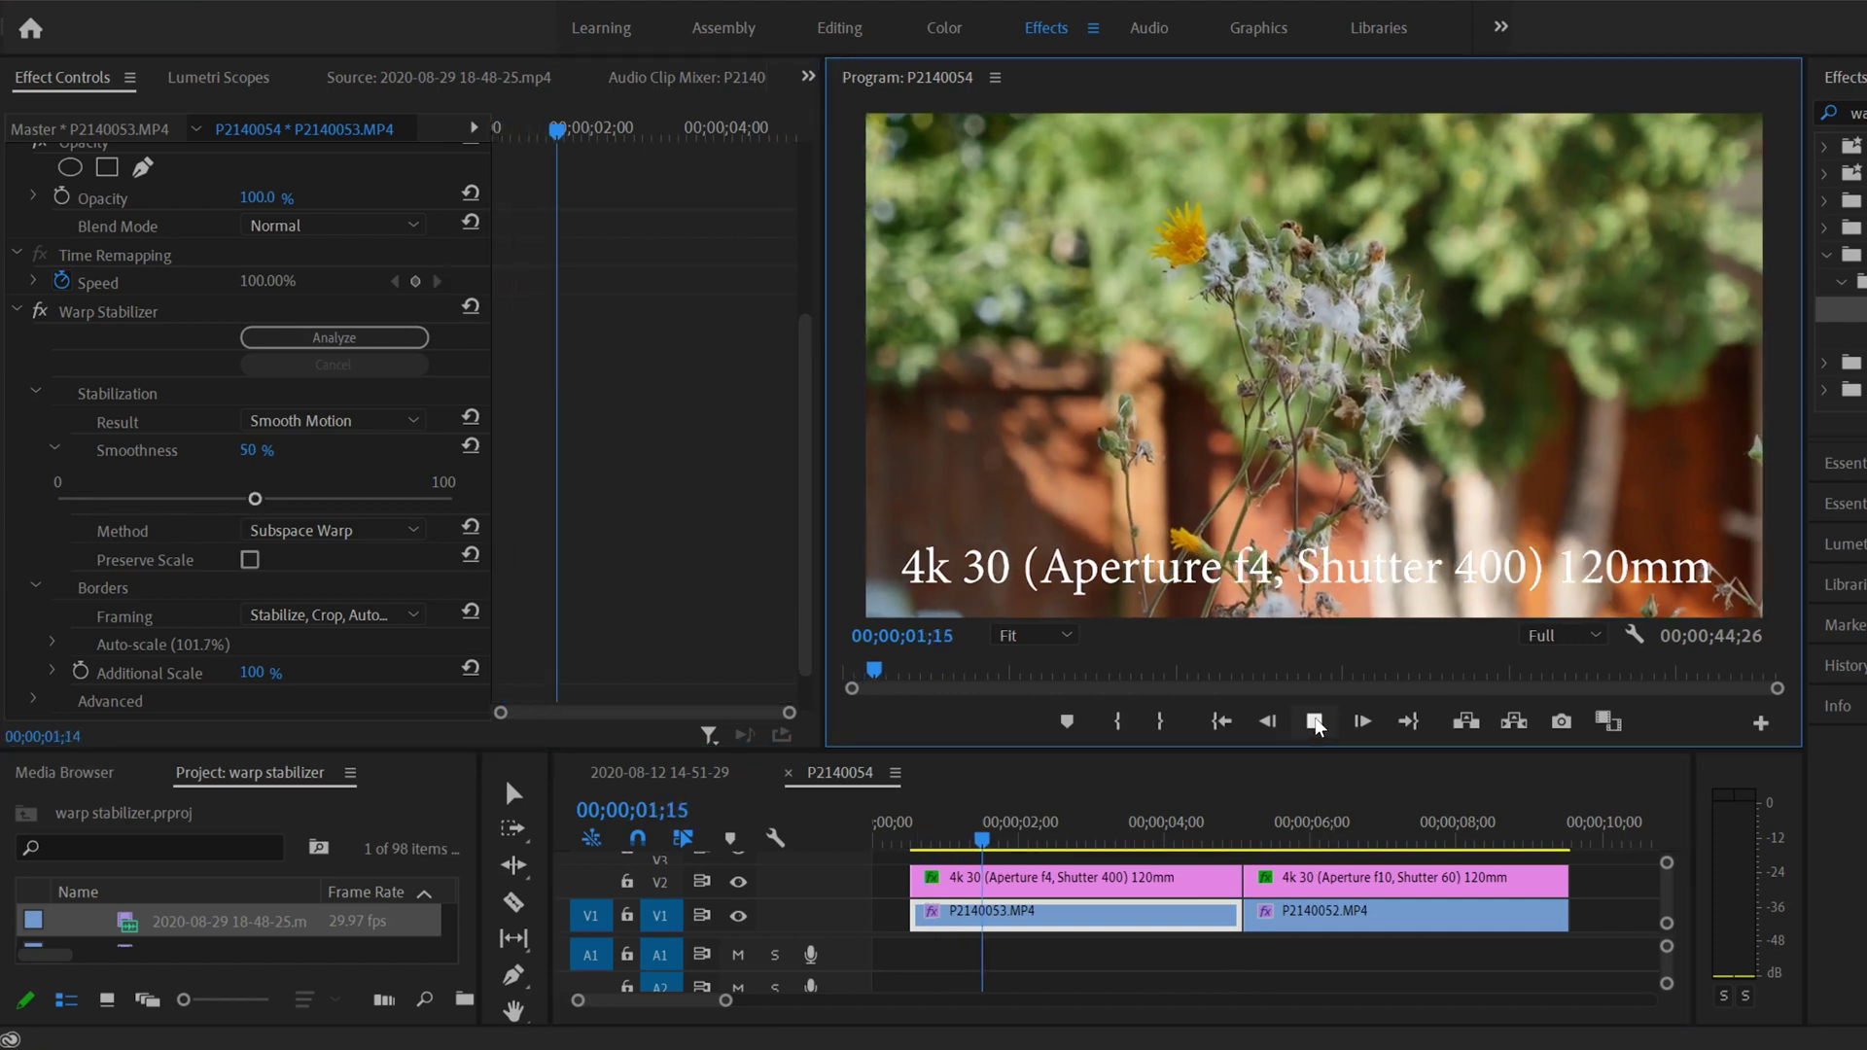
{"action": "left_click", "coordinate": [1314, 721]}
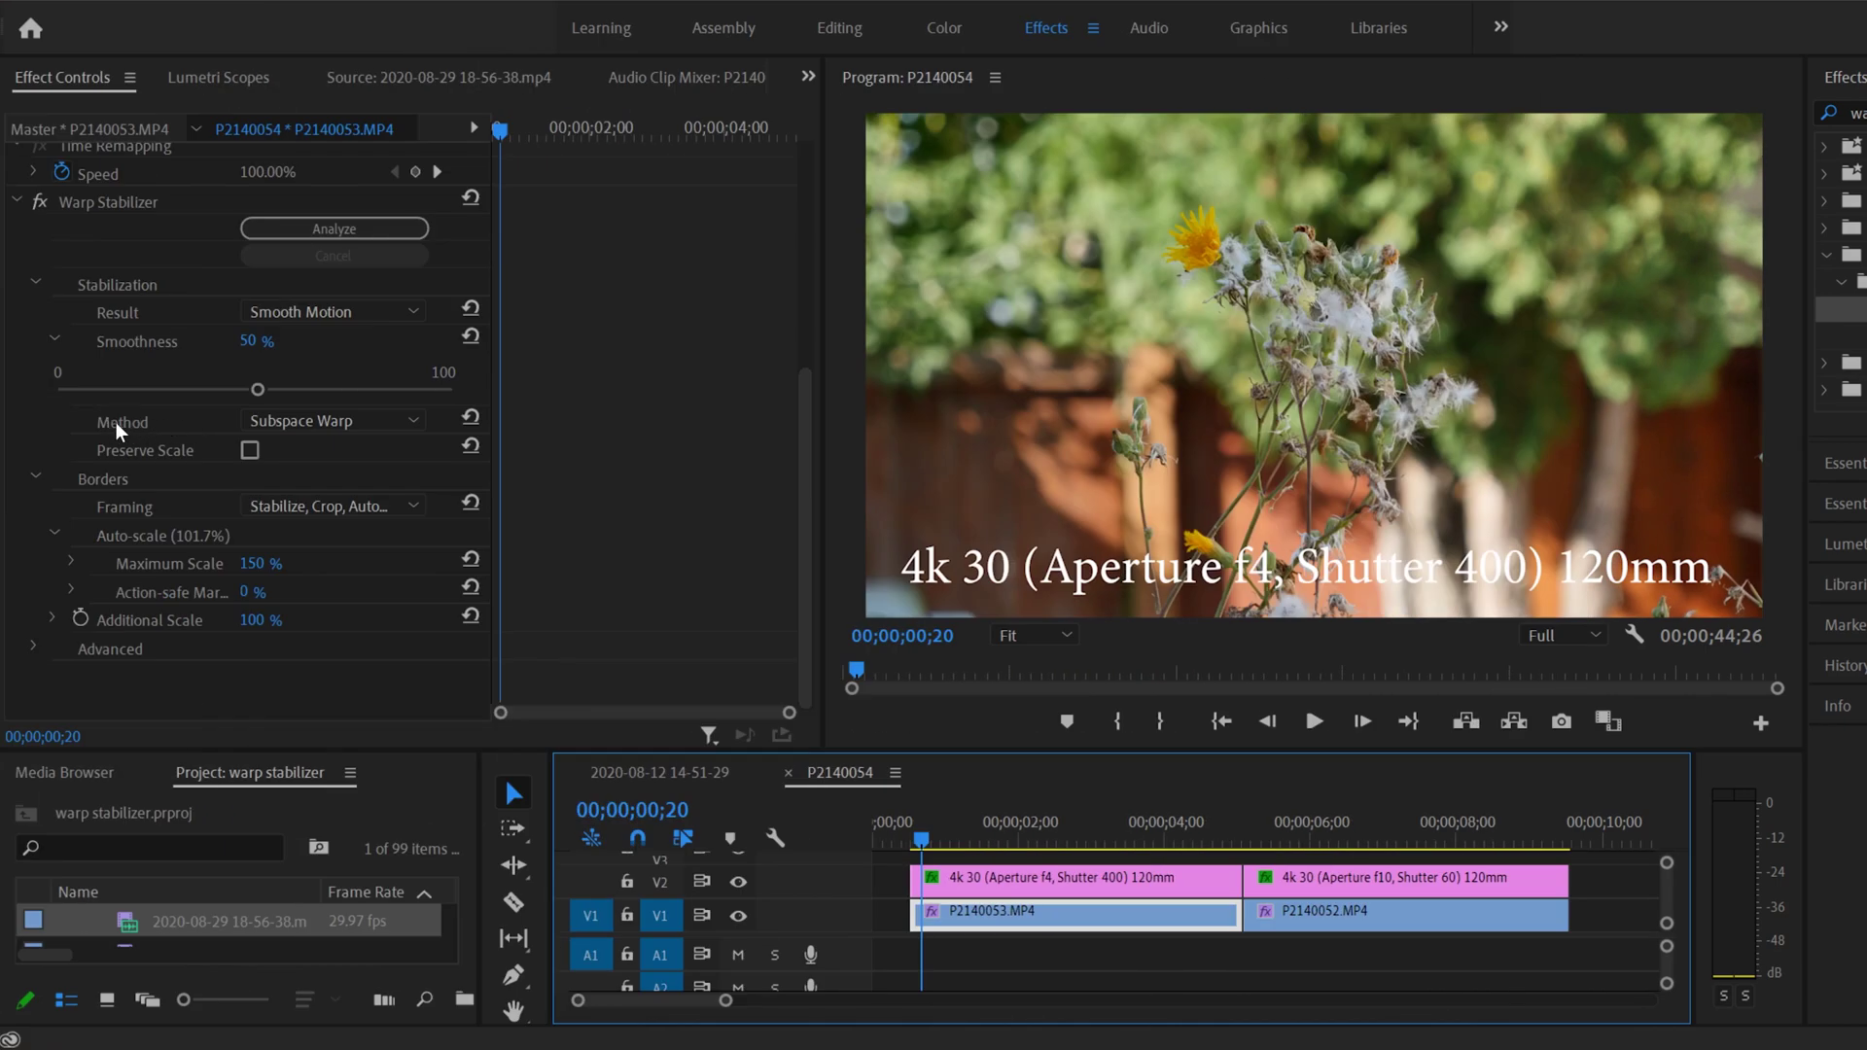
Step: Change the stabilization Method from Subspace Warp to Position and play the result
{"action": "left_click", "coordinate": [410, 420]}
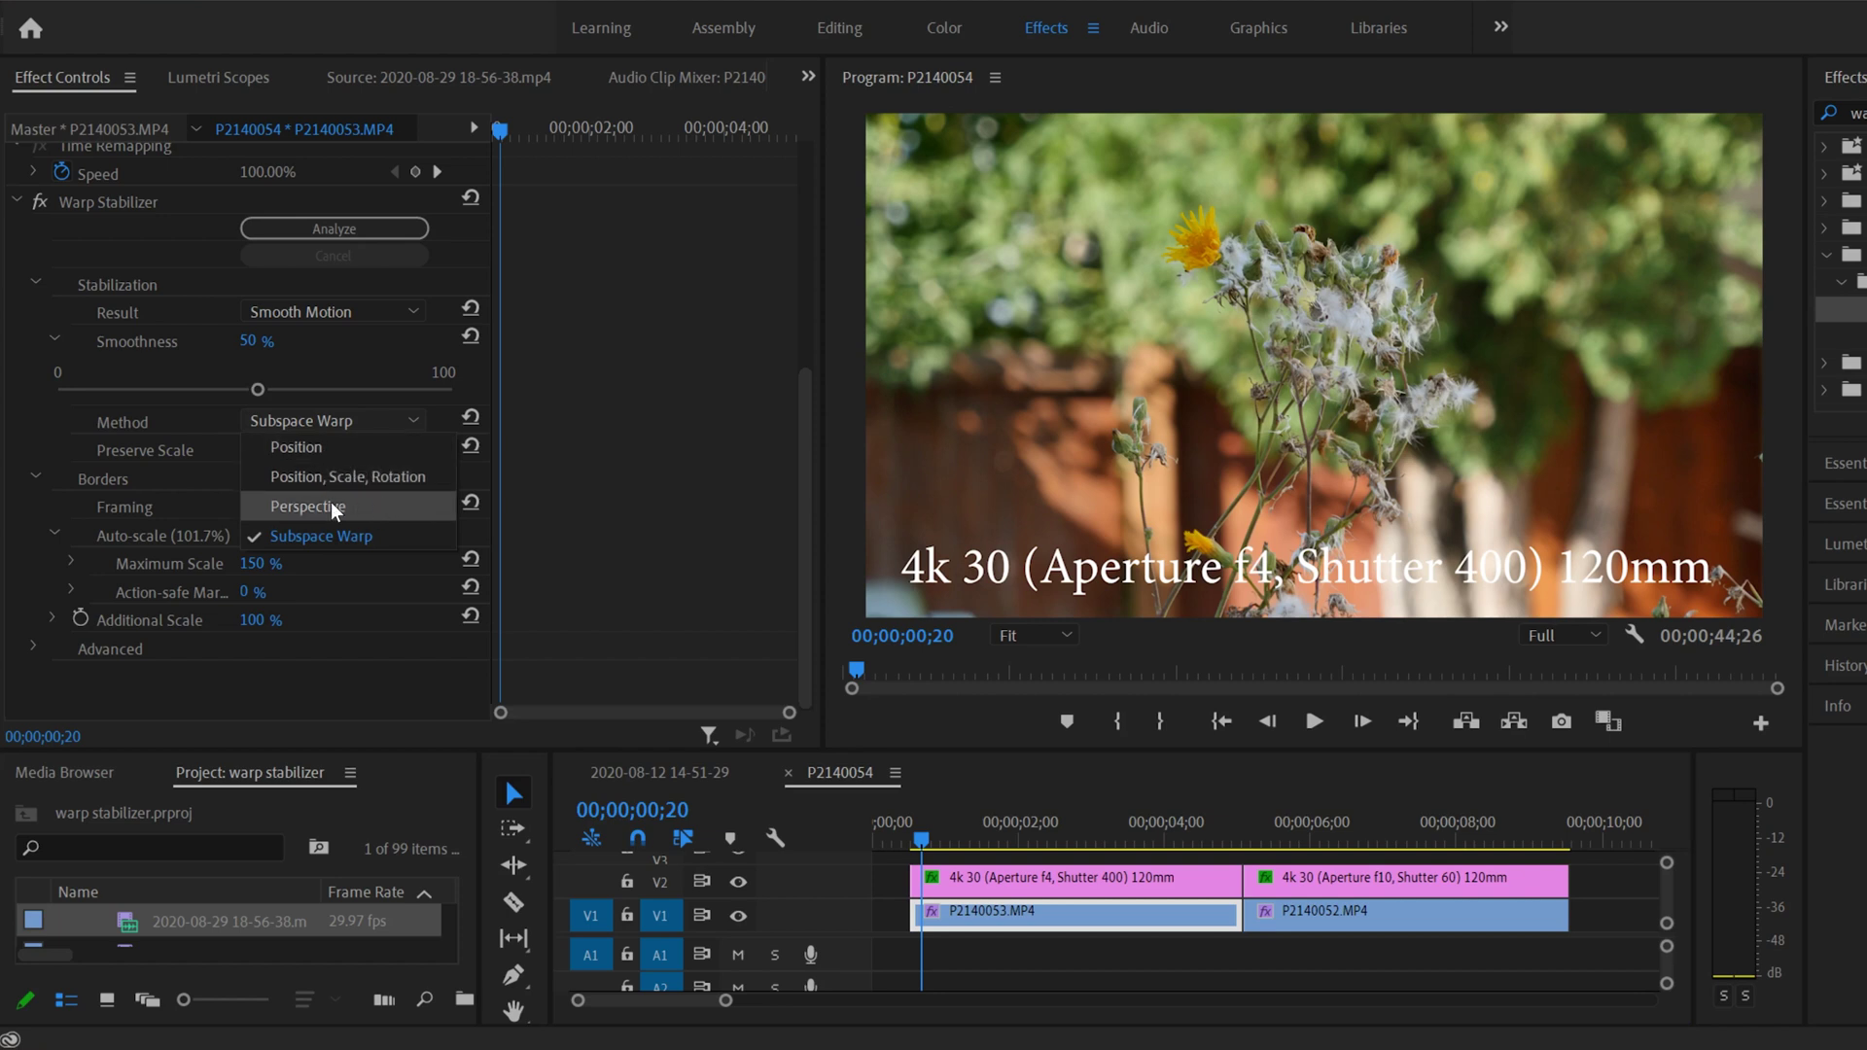
{"action": "left_click", "coordinate": [339, 449]}
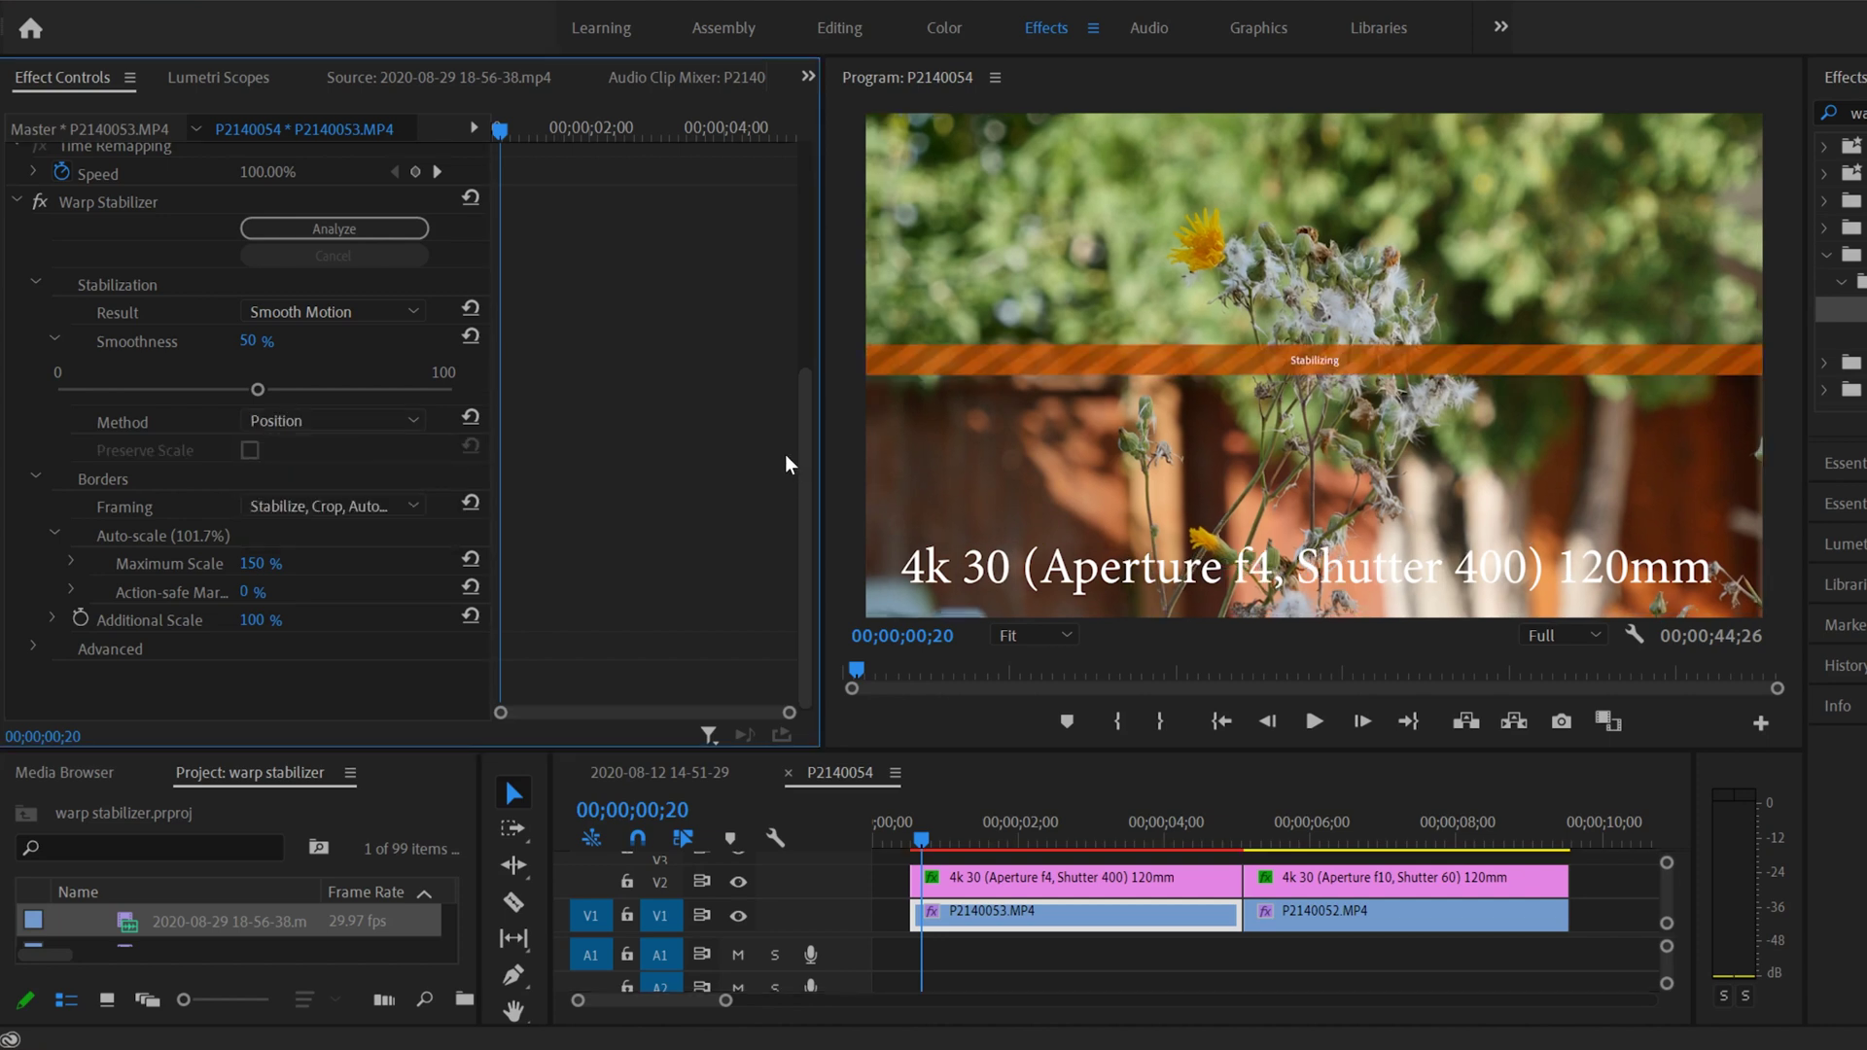
{"action": "left_click_drag", "start_coordinate": [803, 409], "coordinate": [772, 254]}
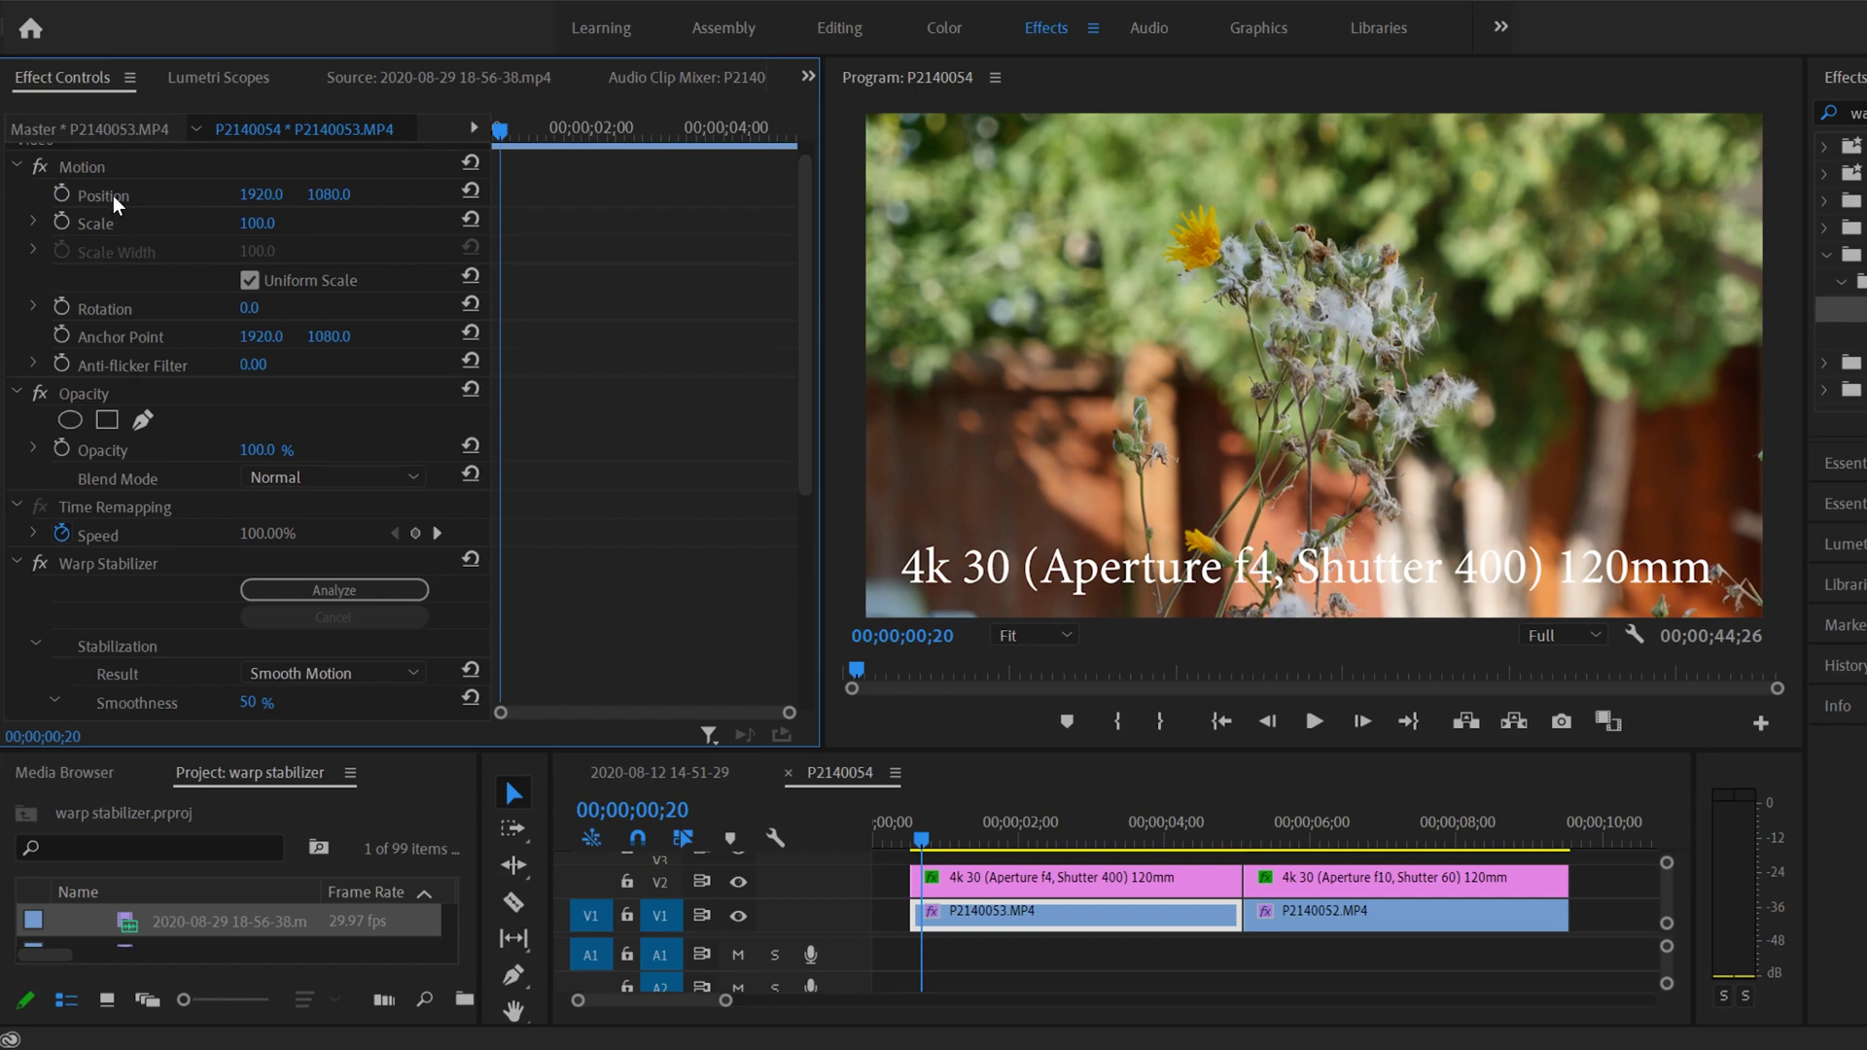
{"action": "left_click_drag", "start_coordinate": [804, 226], "coordinate": [786, 434]}
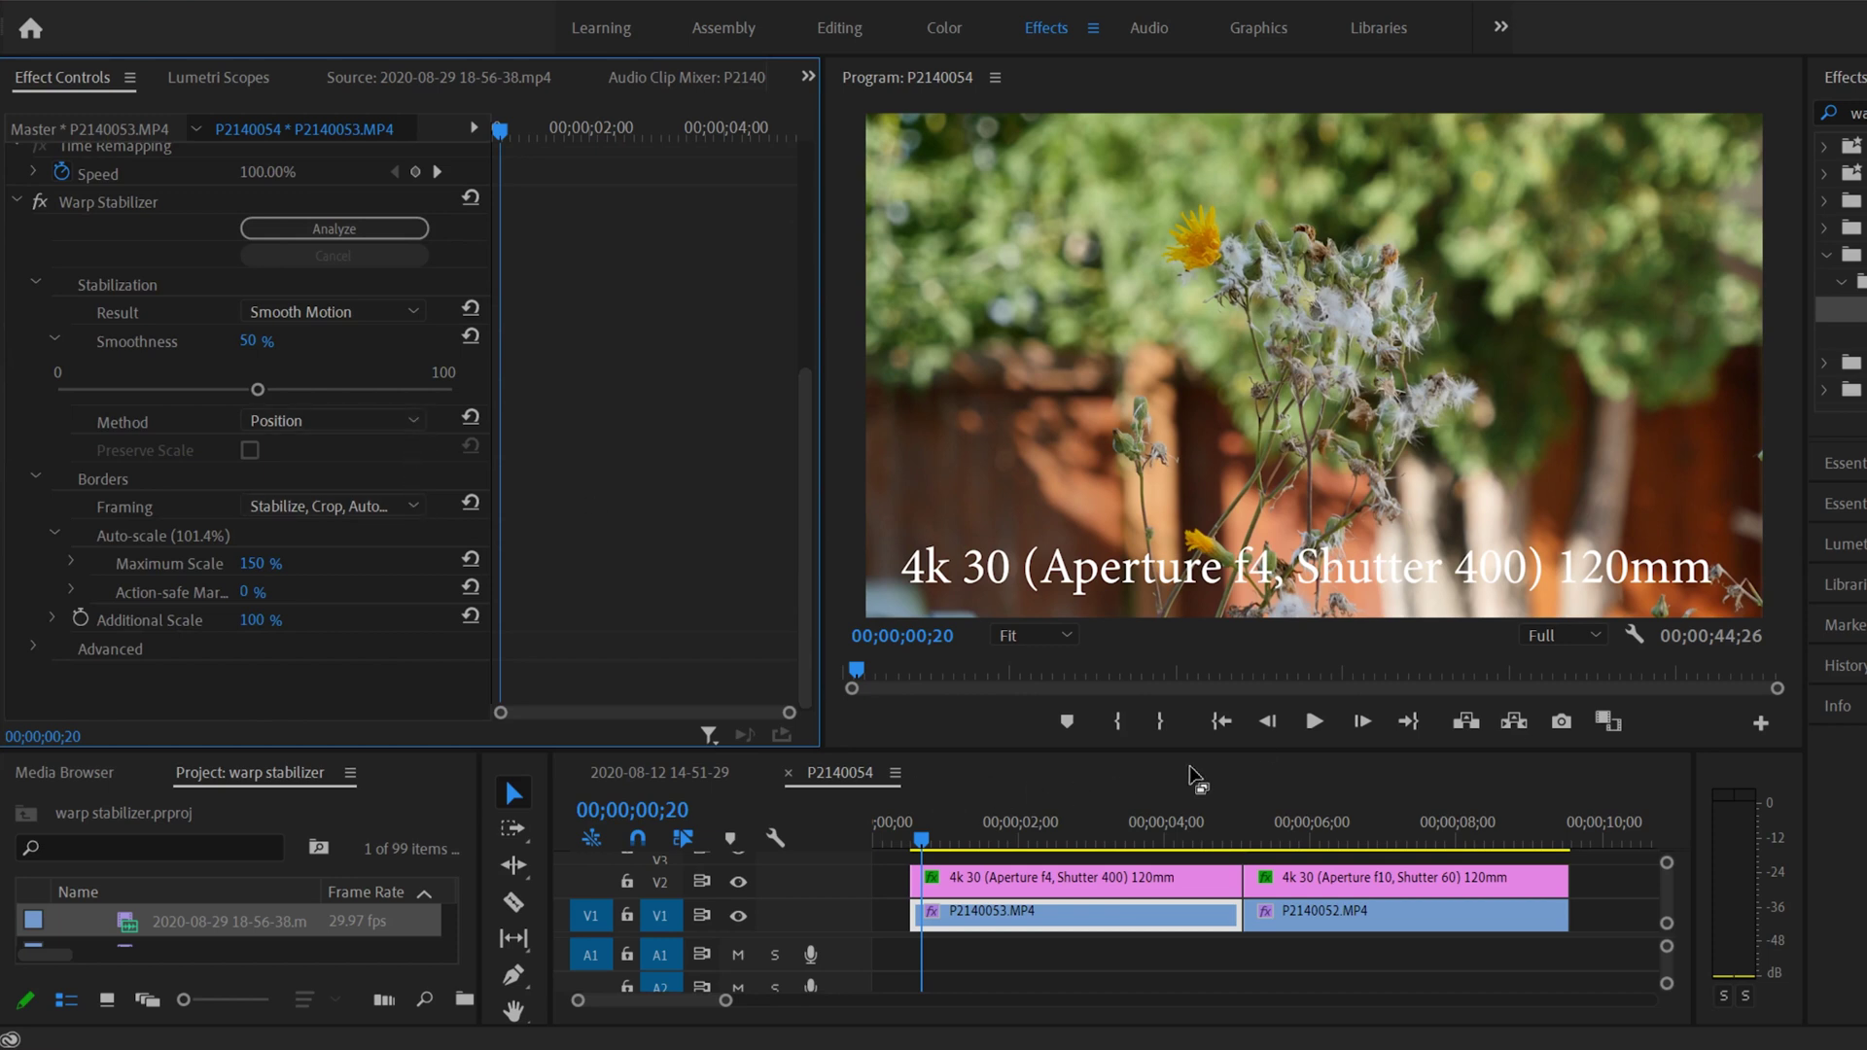
{"action": "left_click", "coordinate": [1309, 727]}
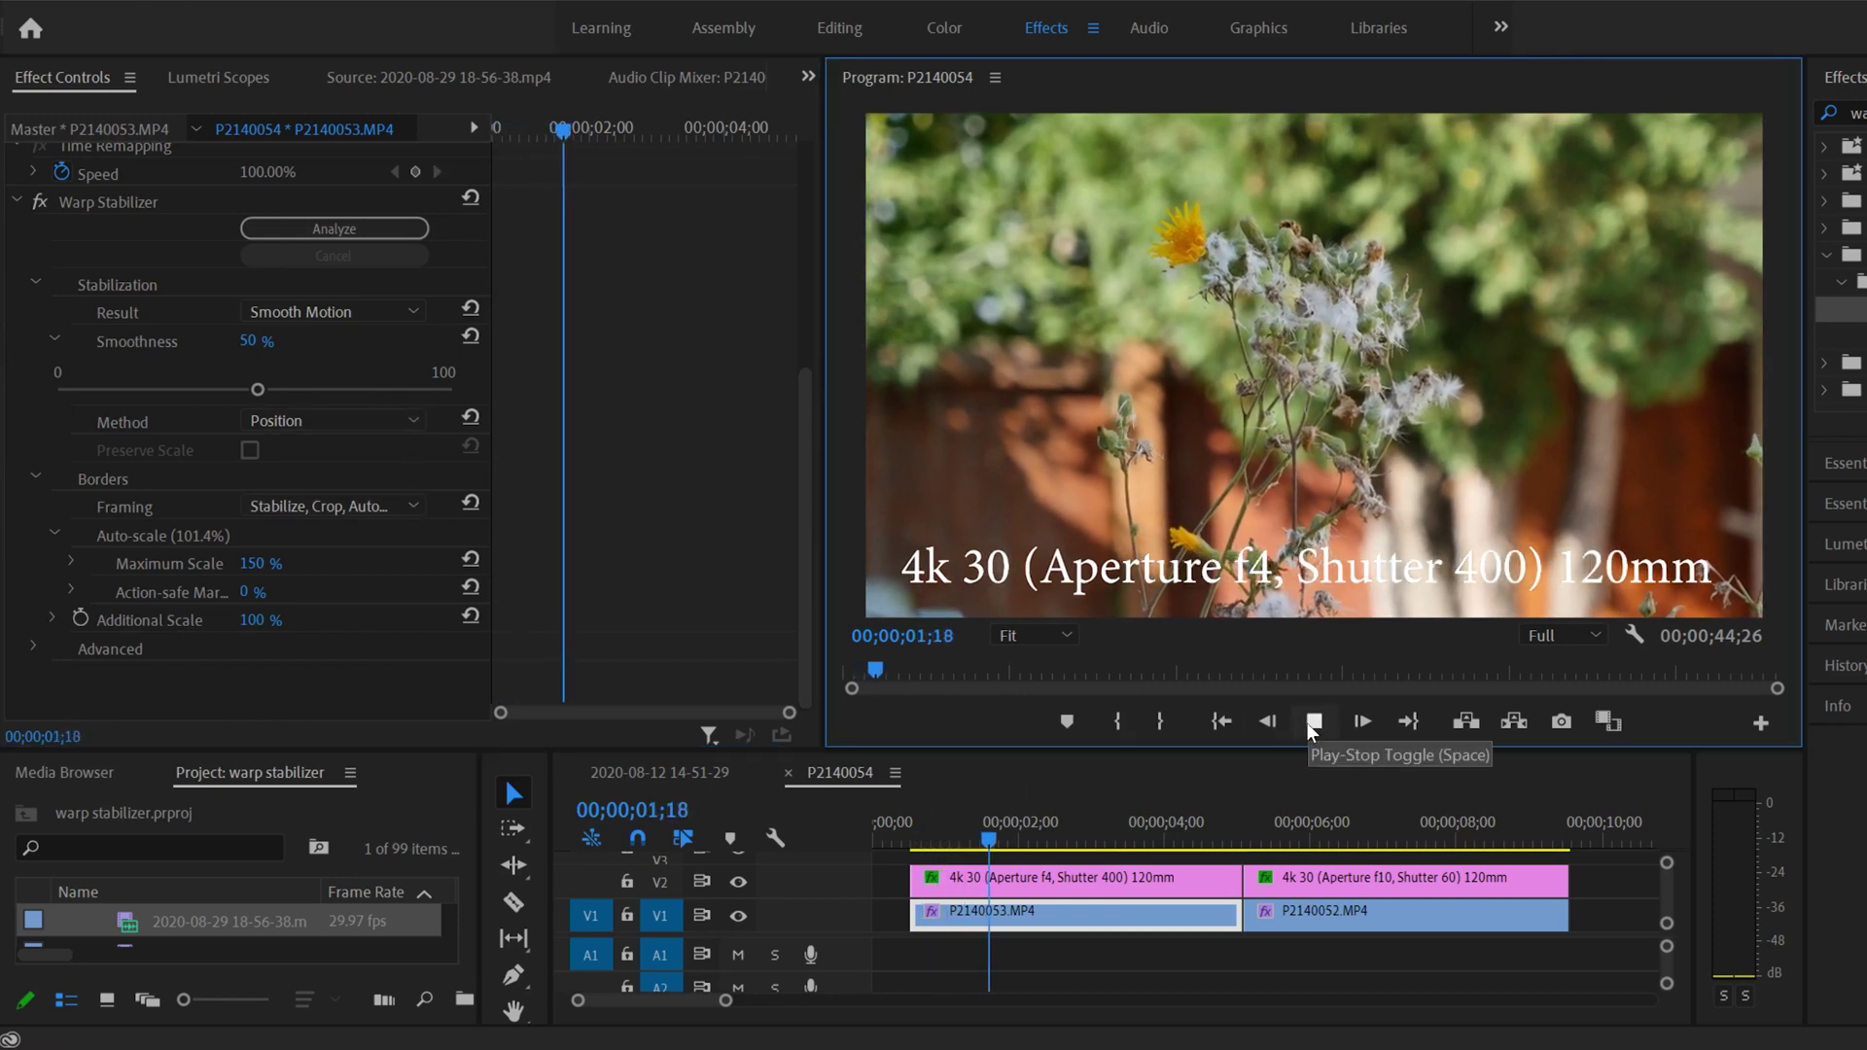
{"action": "key", "text": "space"}
{"action": "left_click", "coordinate": [412, 422]}
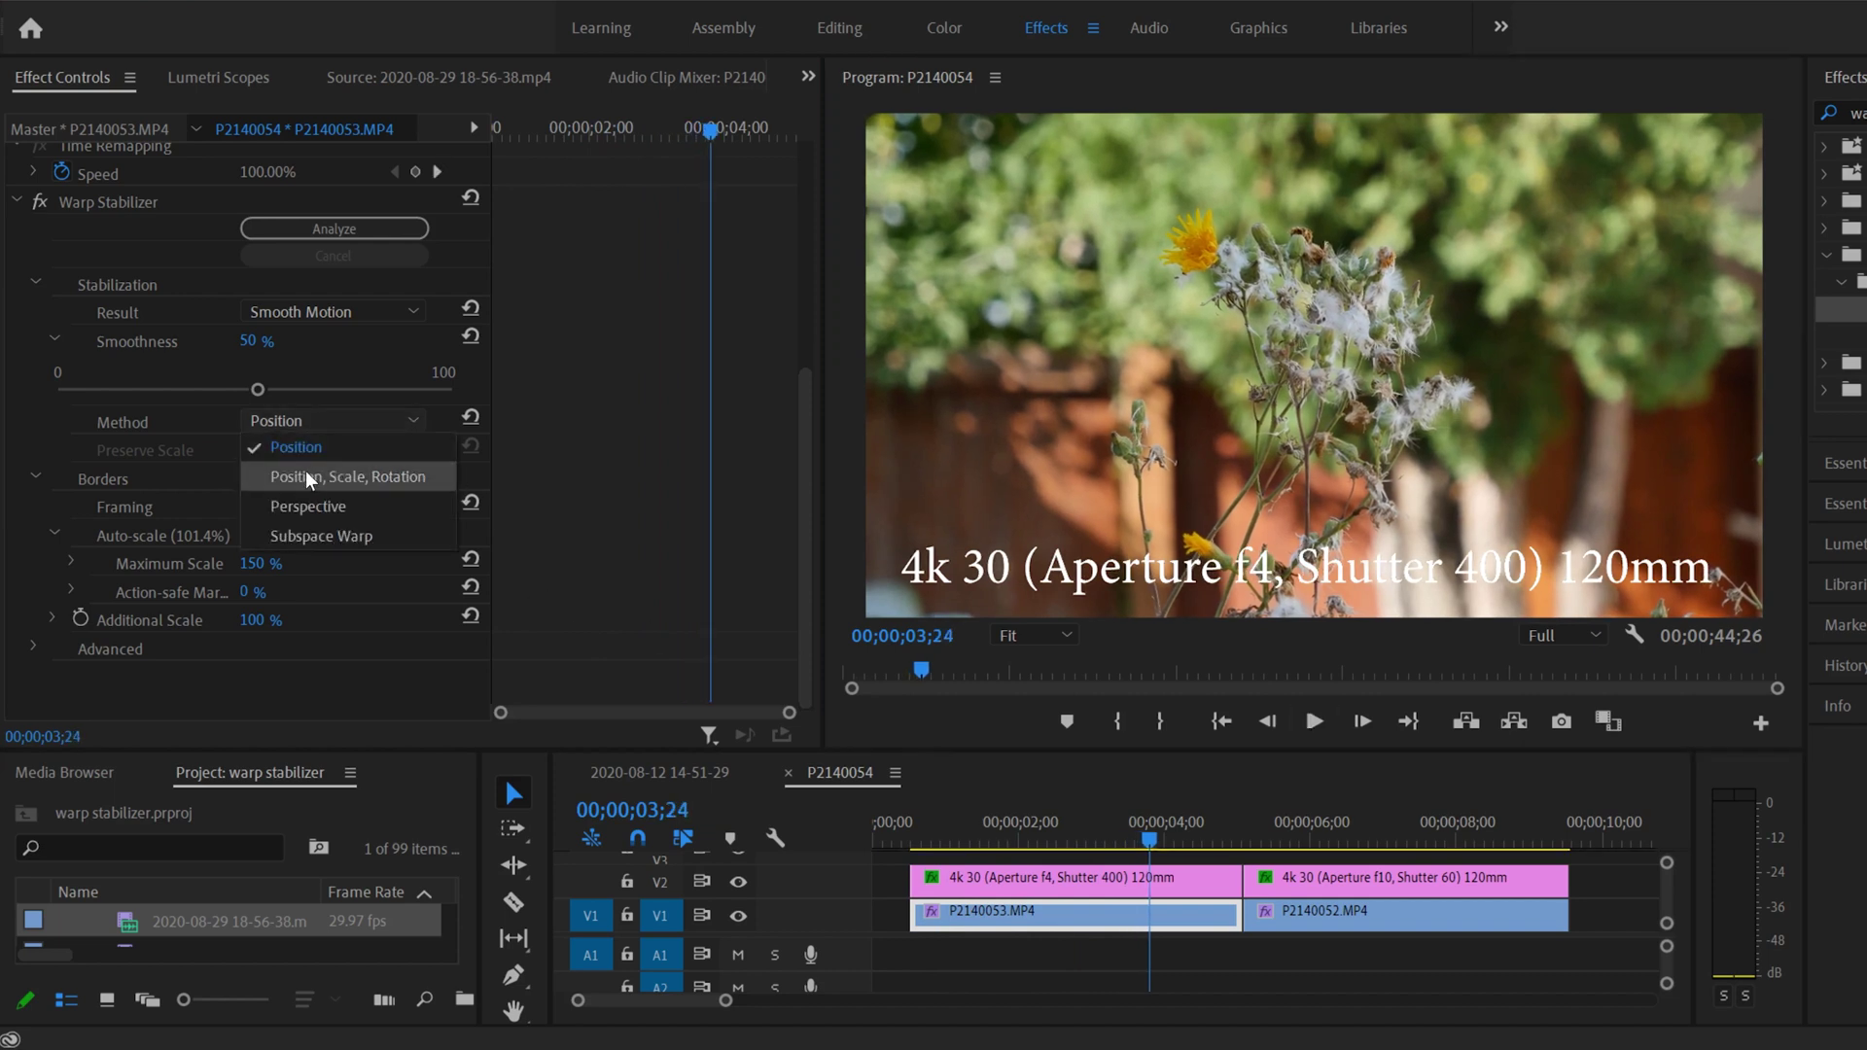
Step: Switch P2140053's Warp Stabilizer method to Position, Scale, Rotation
{"action": "left_click", "coordinate": [388, 477]}
{"action": "left_click_drag", "start_coordinate": [803, 487], "coordinate": [807, 257]}
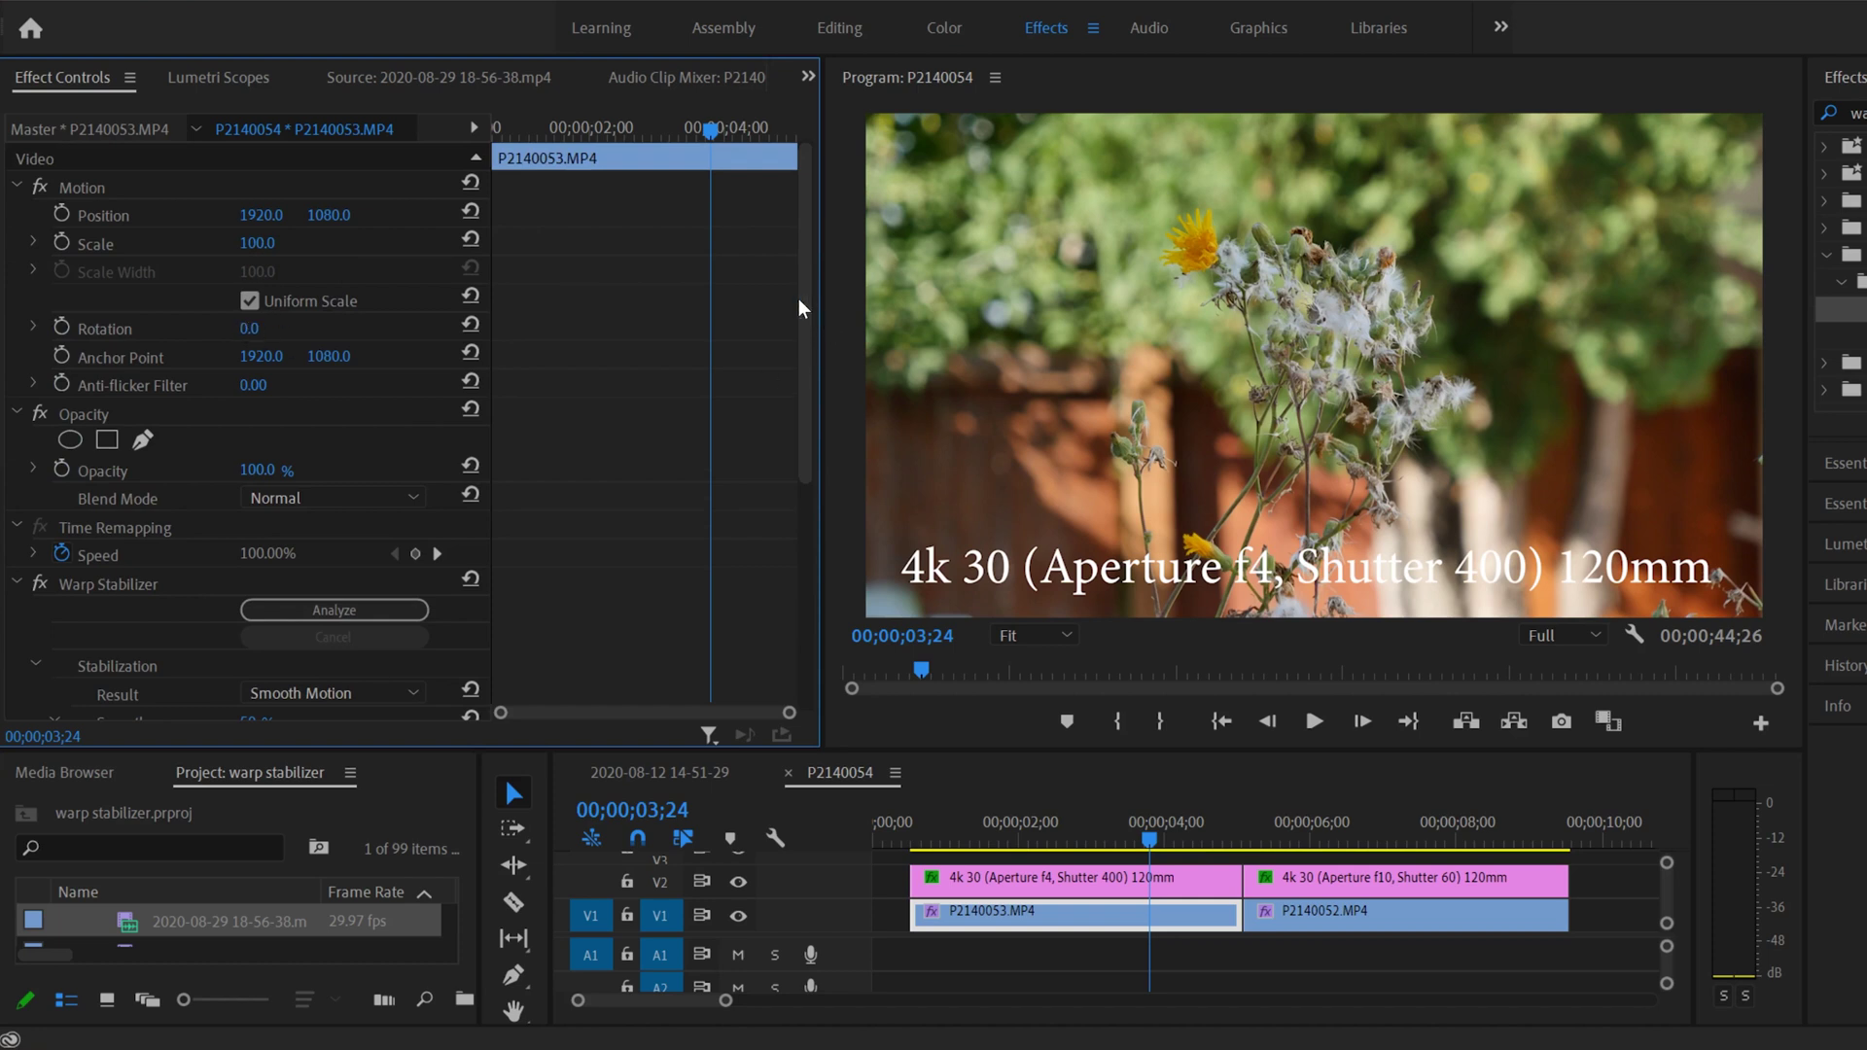
{"action": "left_click_drag", "start_coordinate": [798, 299], "coordinate": [791, 519]}
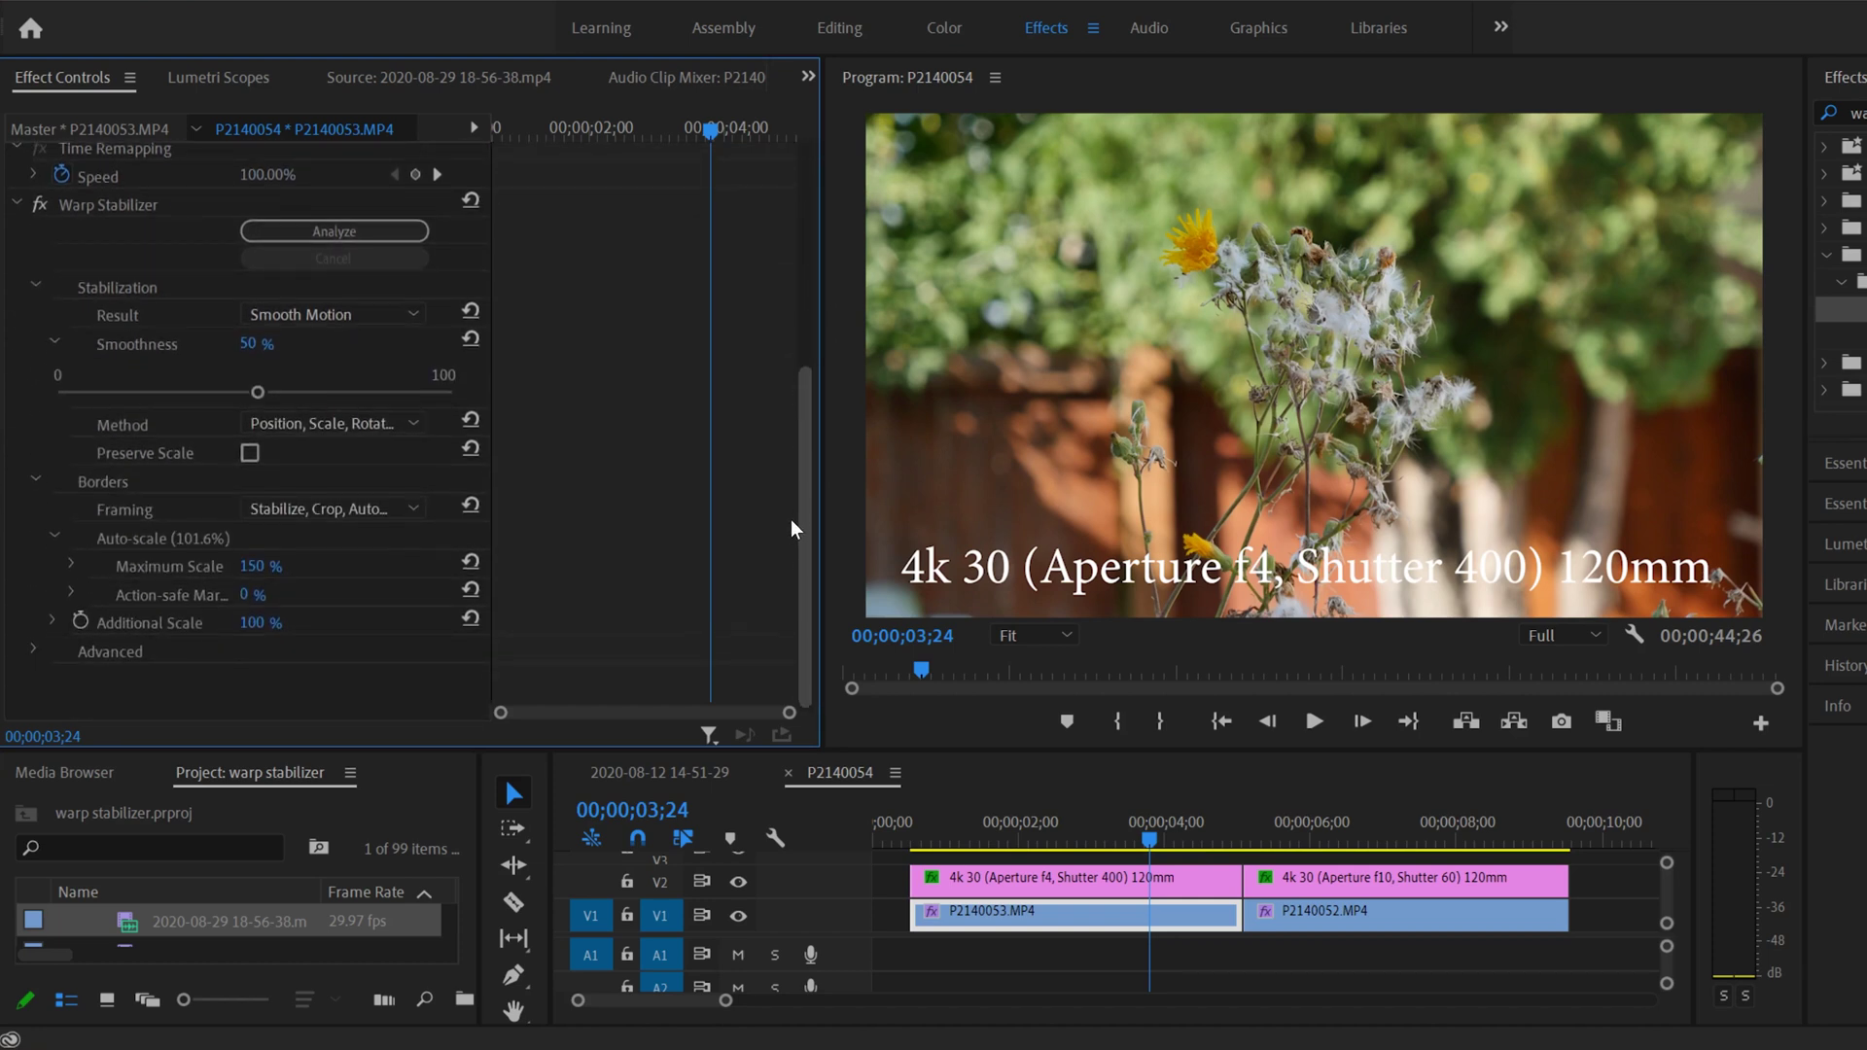
Step: Play the first clip back from near its start, then bring up the Method choices
{"action": "left_click", "coordinate": [926, 825]}
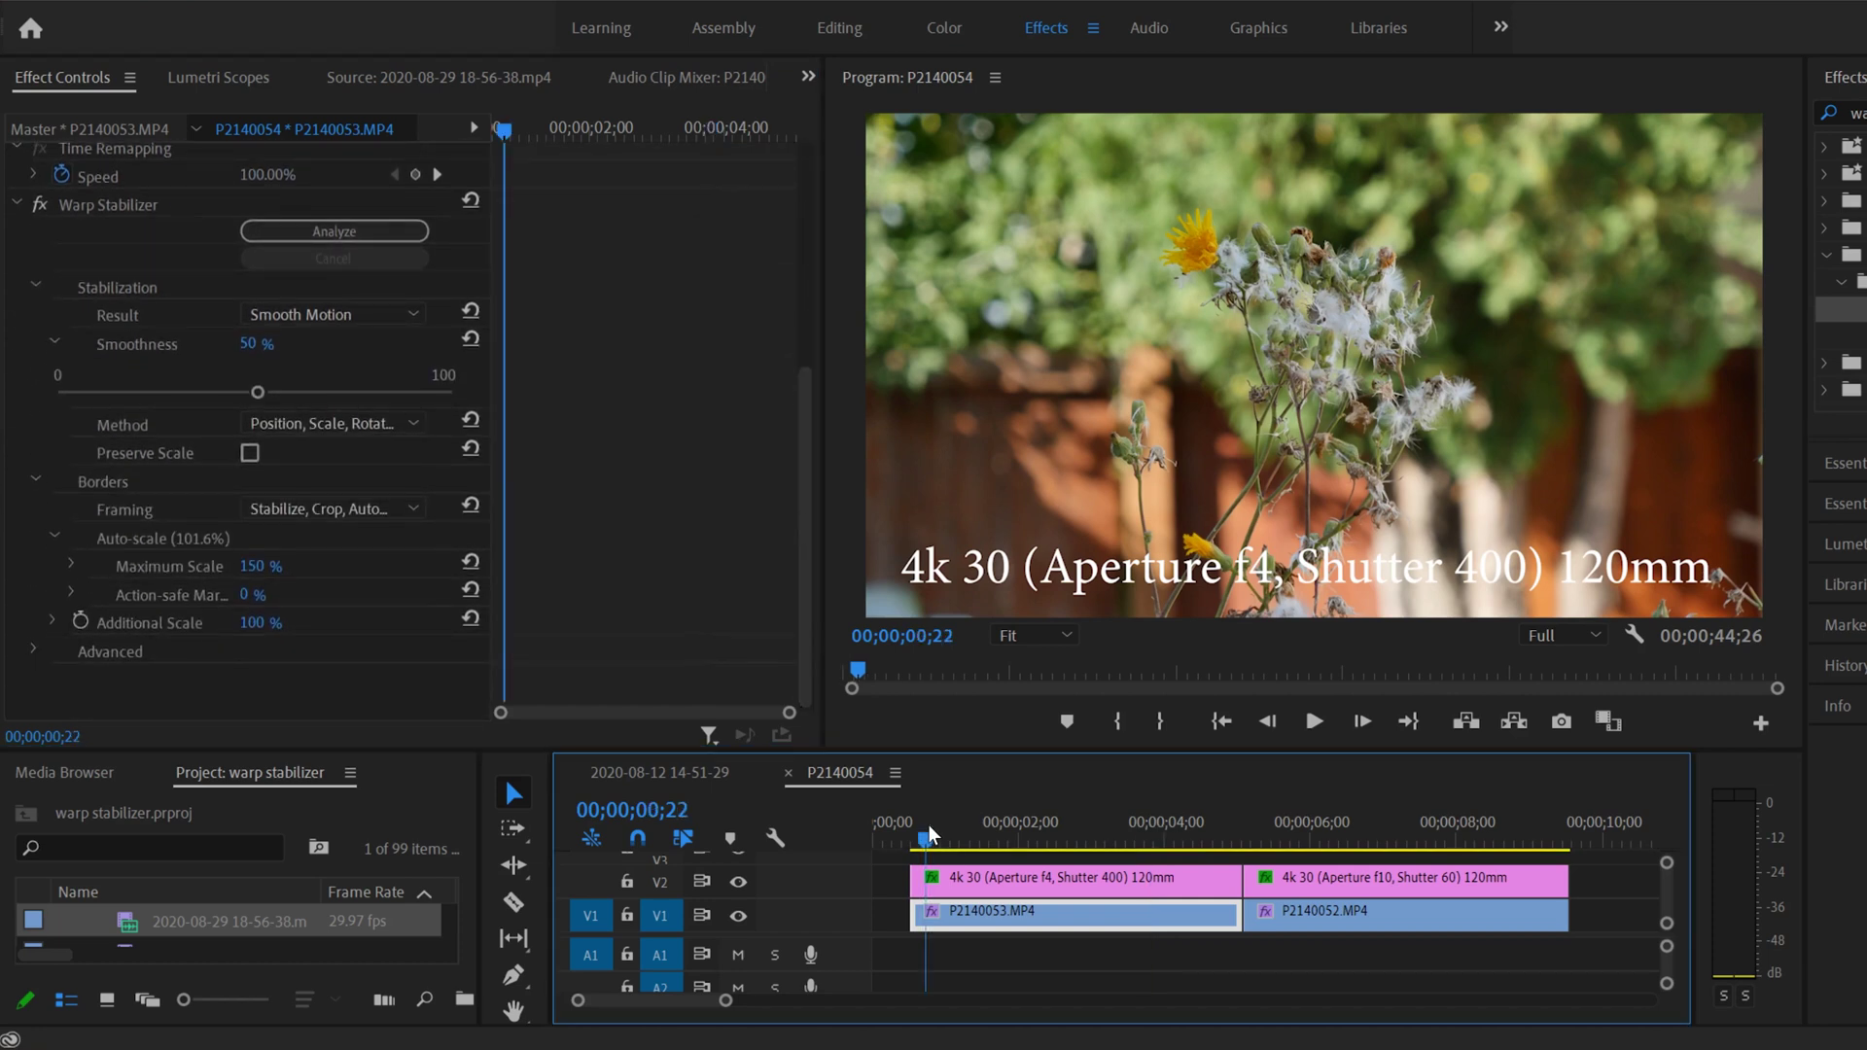
{"action": "left_click", "coordinate": [1312, 720]}
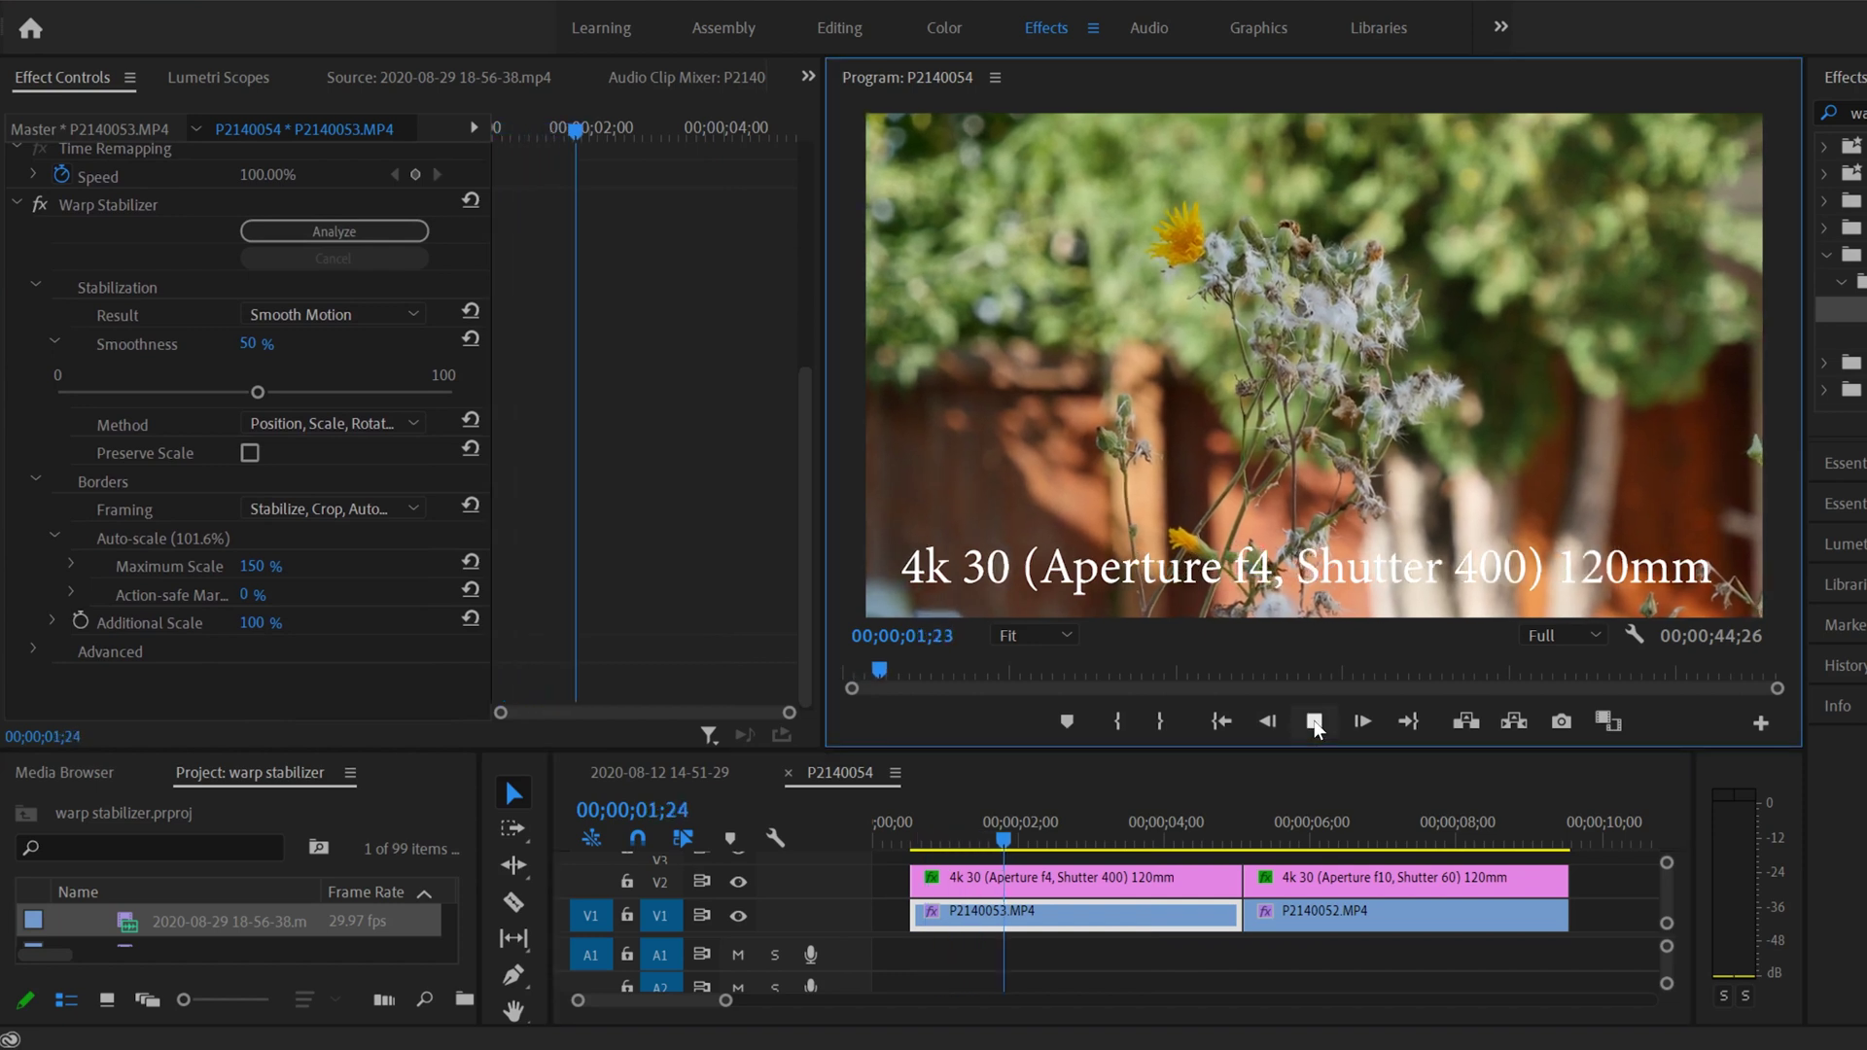
{"action": "left_click", "coordinate": [408, 420]}
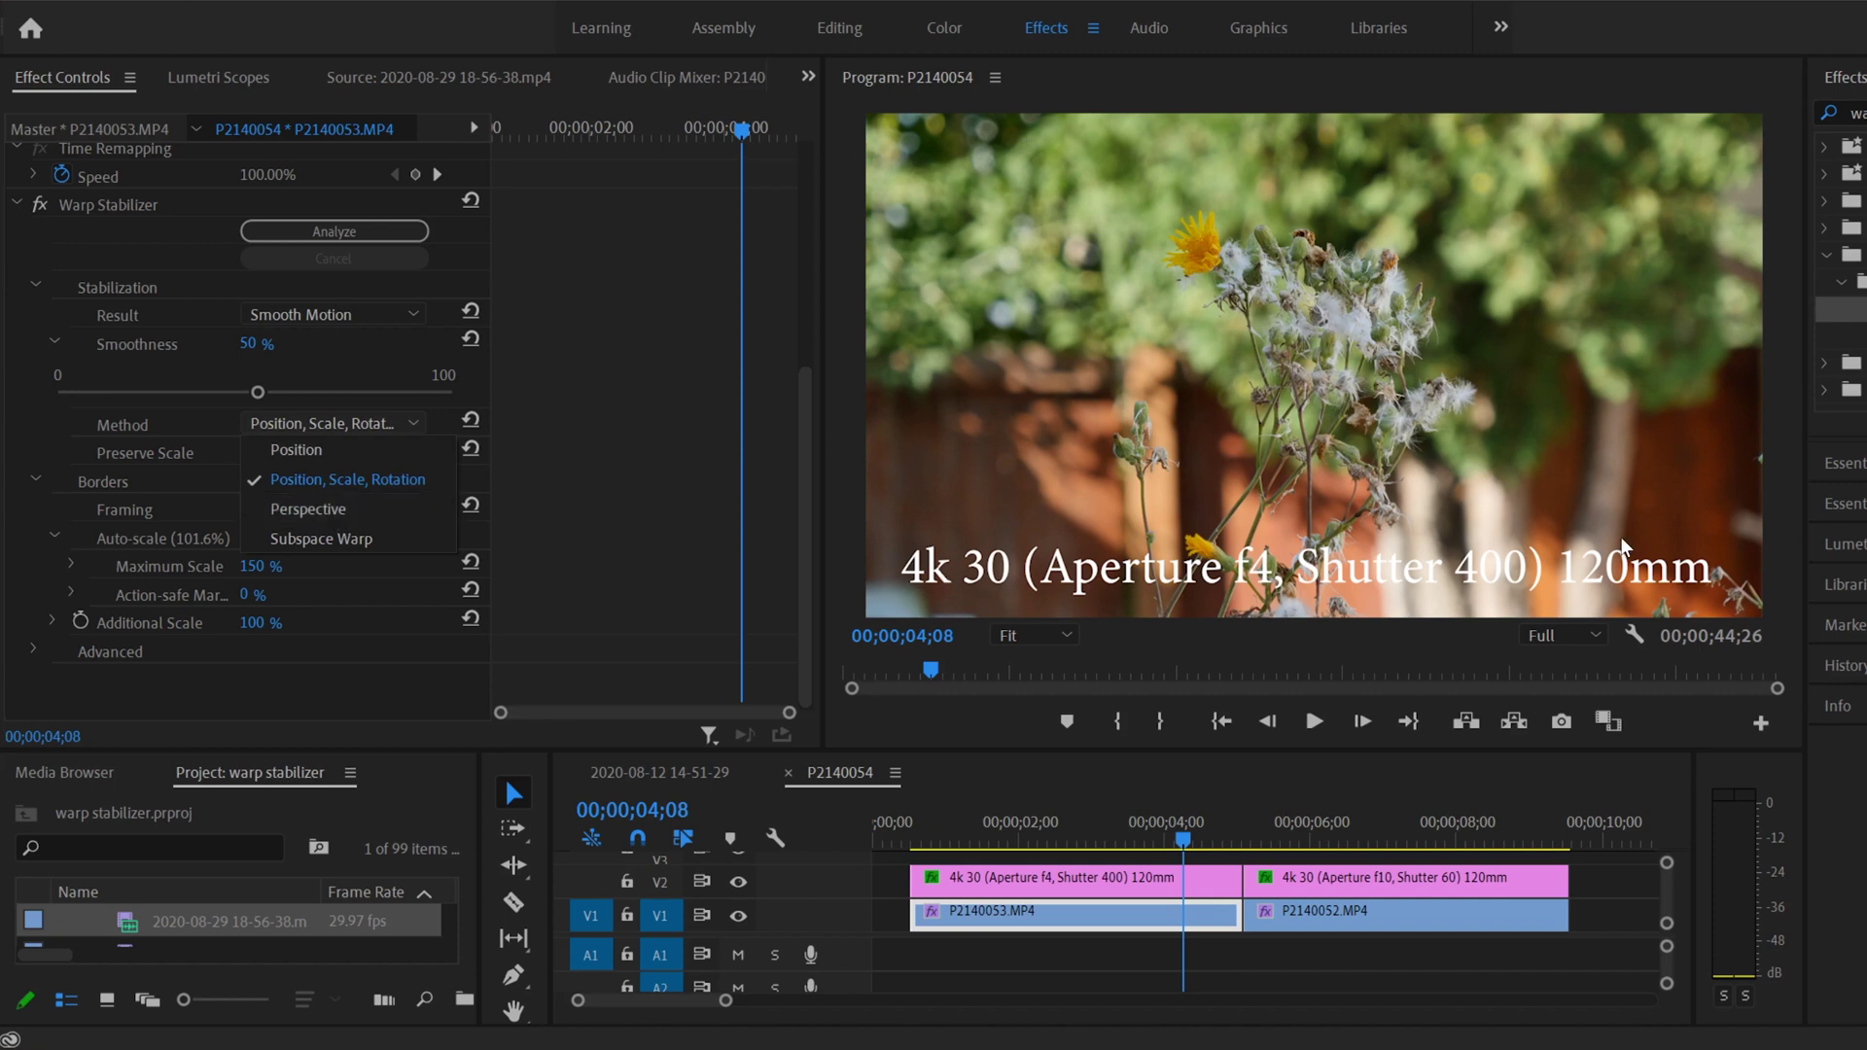
Step: Set the stabilization method to Perspective and play the clip back from near the start
{"action": "left_click", "coordinate": [333, 508]}
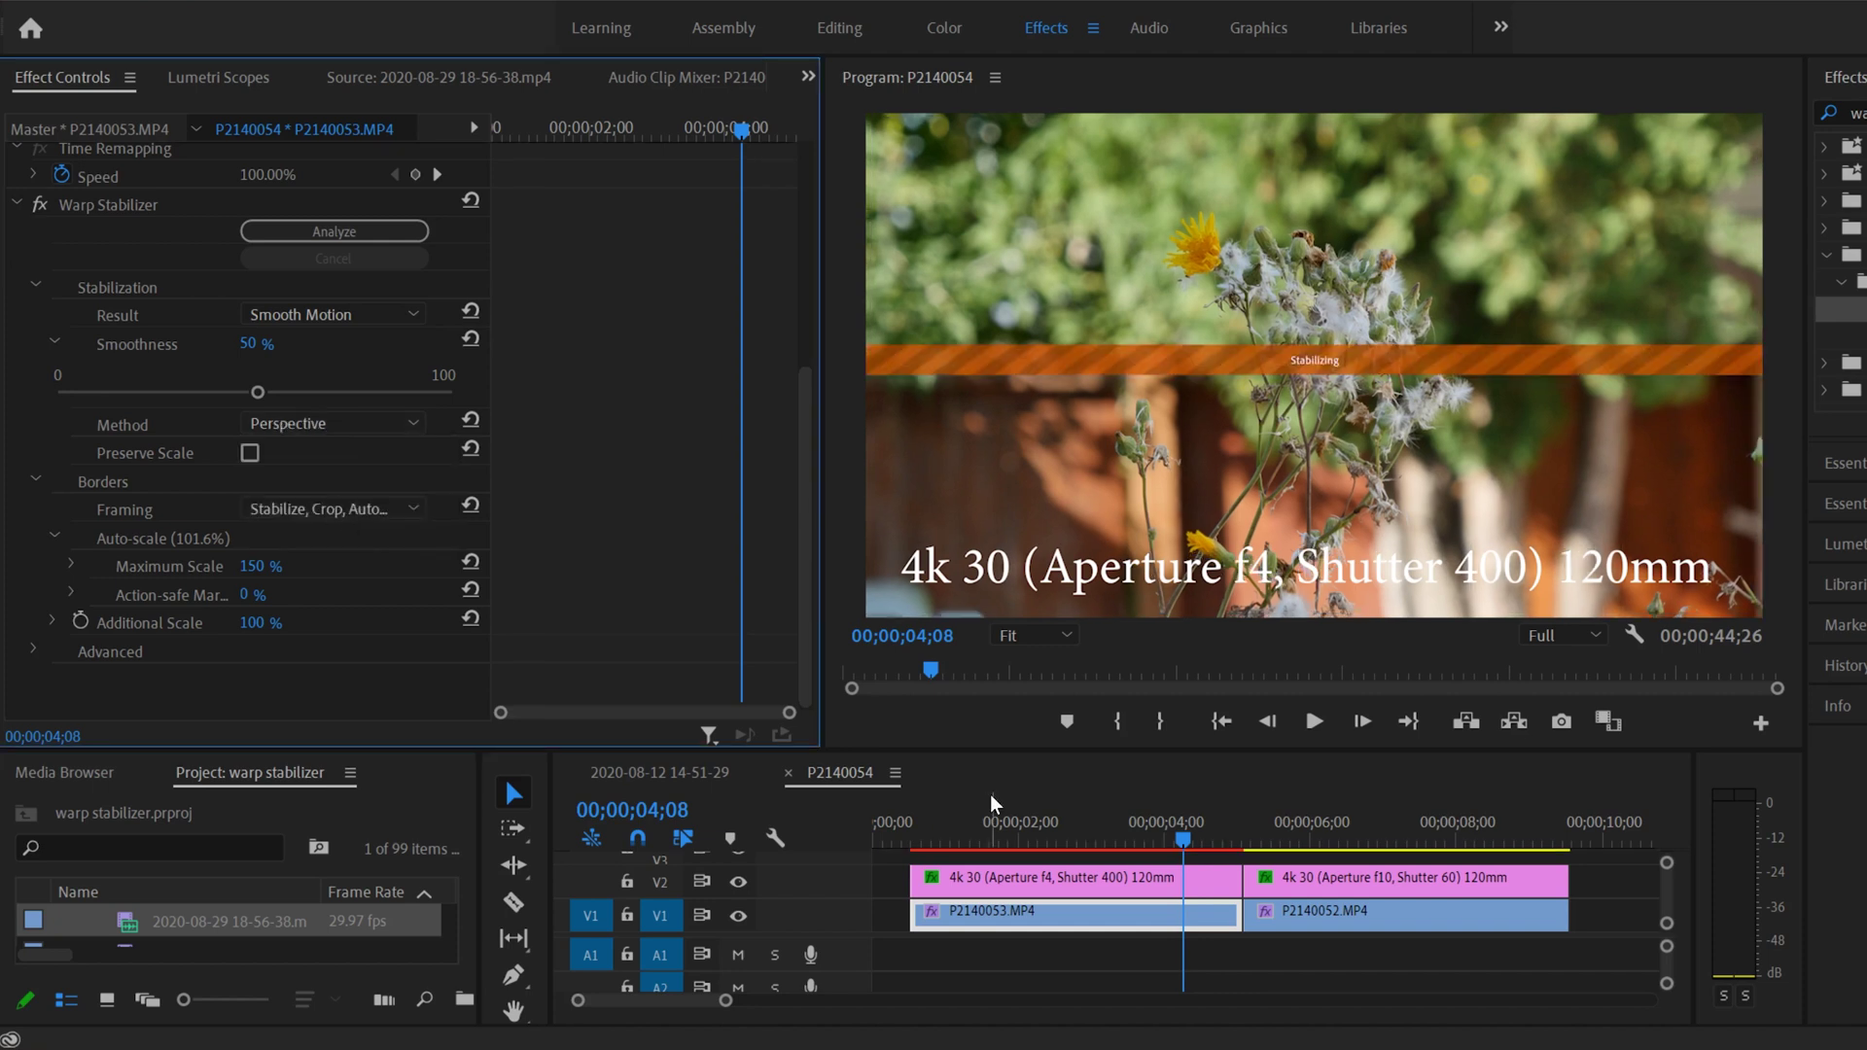
{"action": "left_click", "coordinate": [924, 822]}
{"action": "left_click", "coordinate": [1313, 721]}
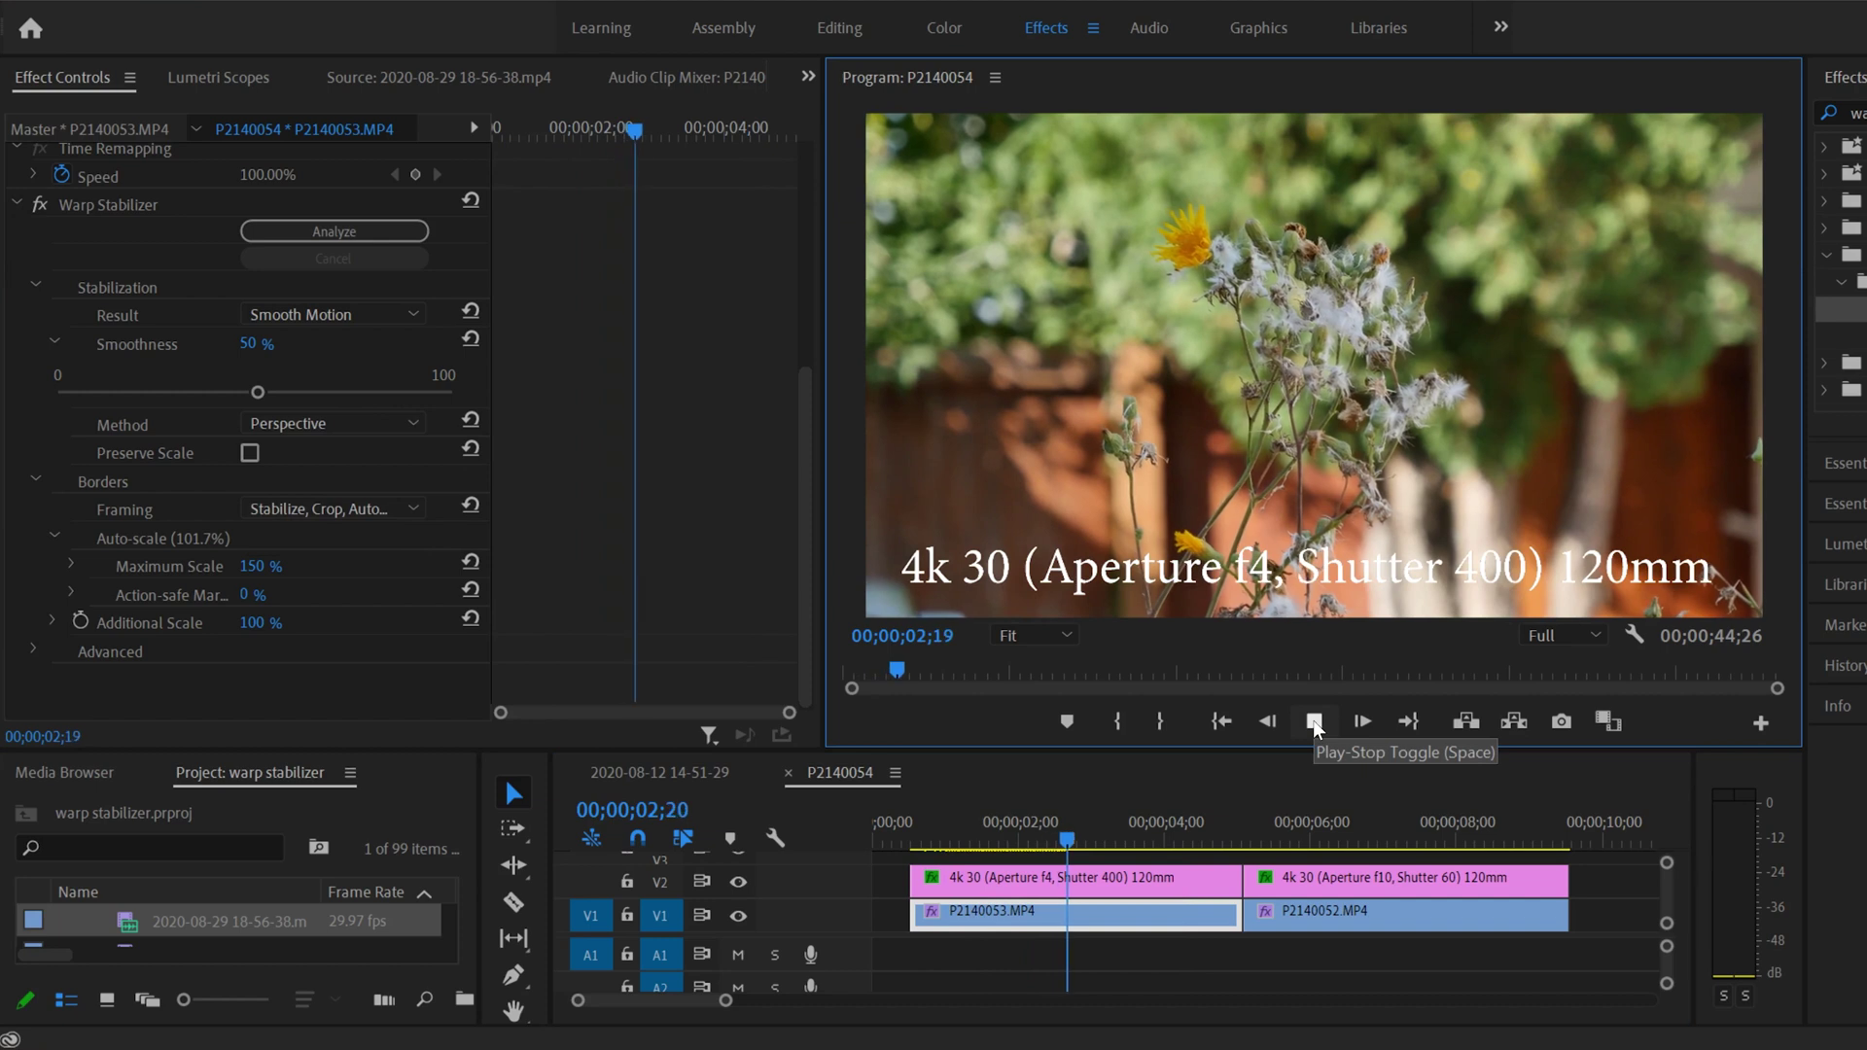
{"action": "left_click", "coordinate": [1313, 720]}
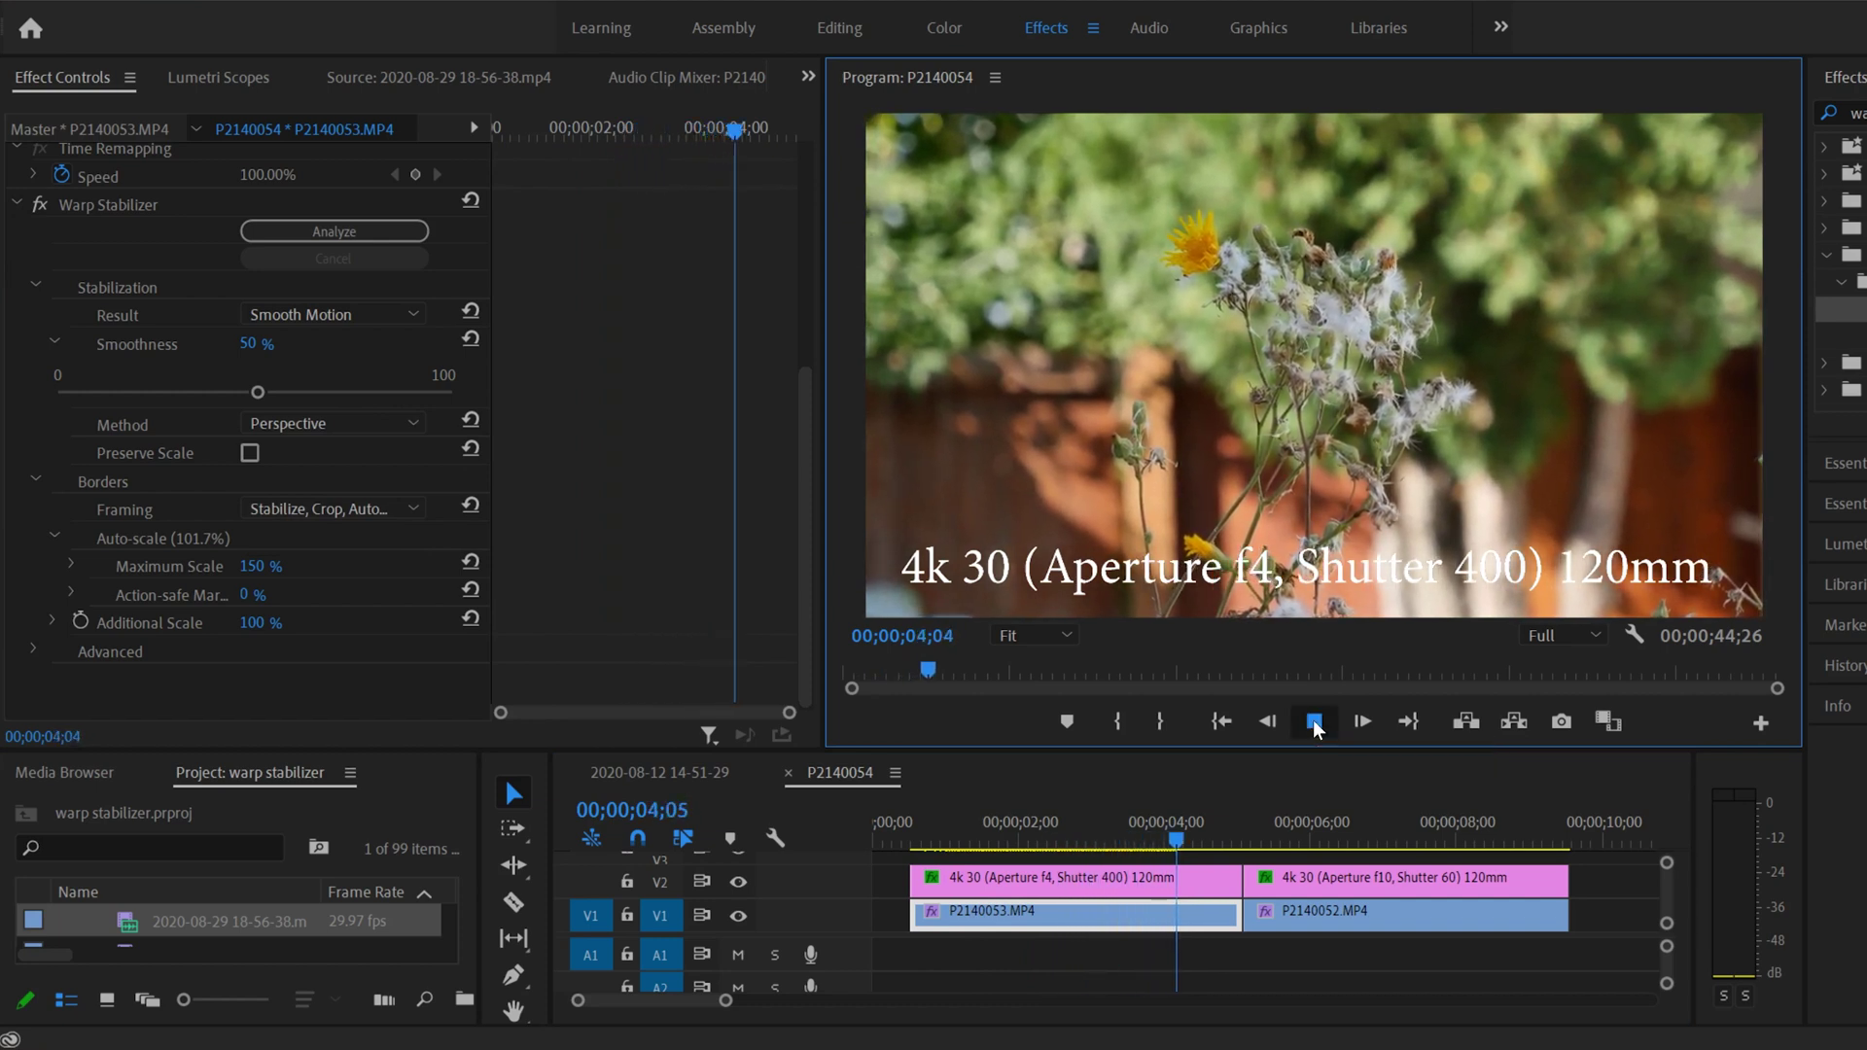
Step: Switch the method to Subspace Warp and replay the clip from near the start
{"action": "left_click", "coordinate": [412, 425]}
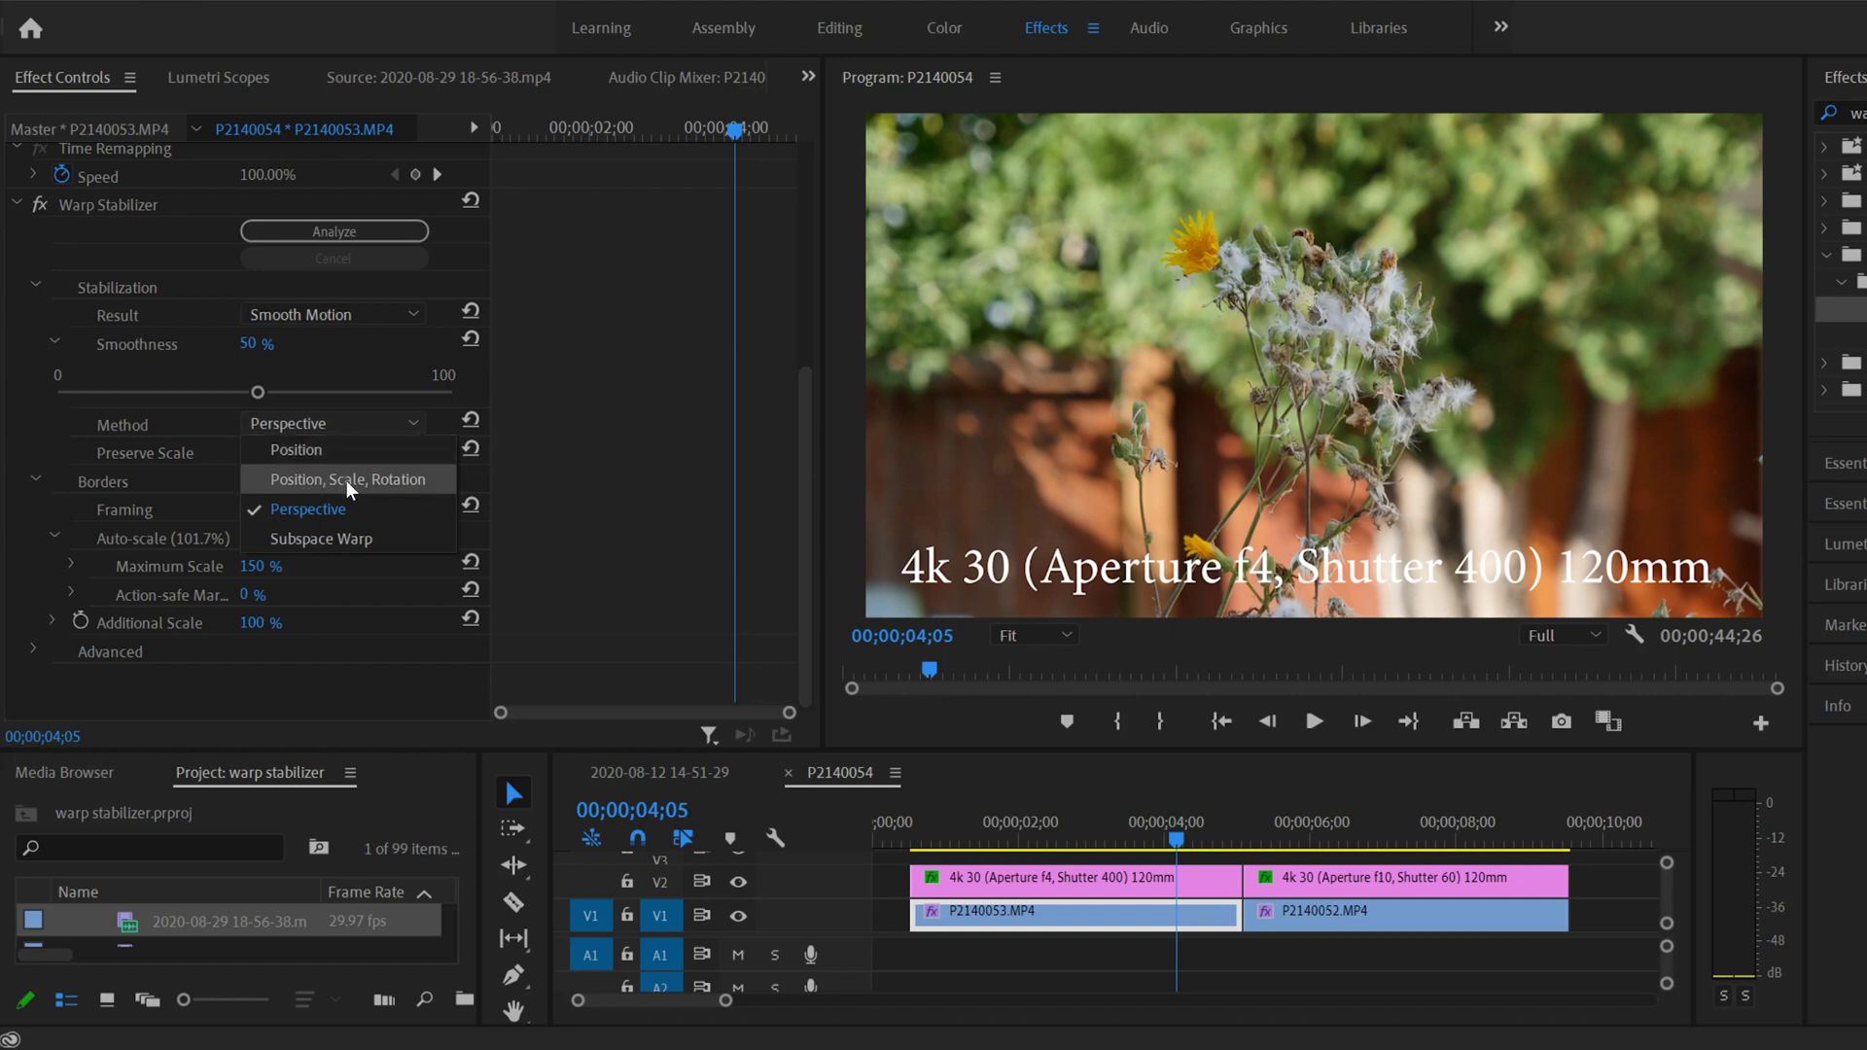
{"action": "left_click", "coordinate": [343, 539]}
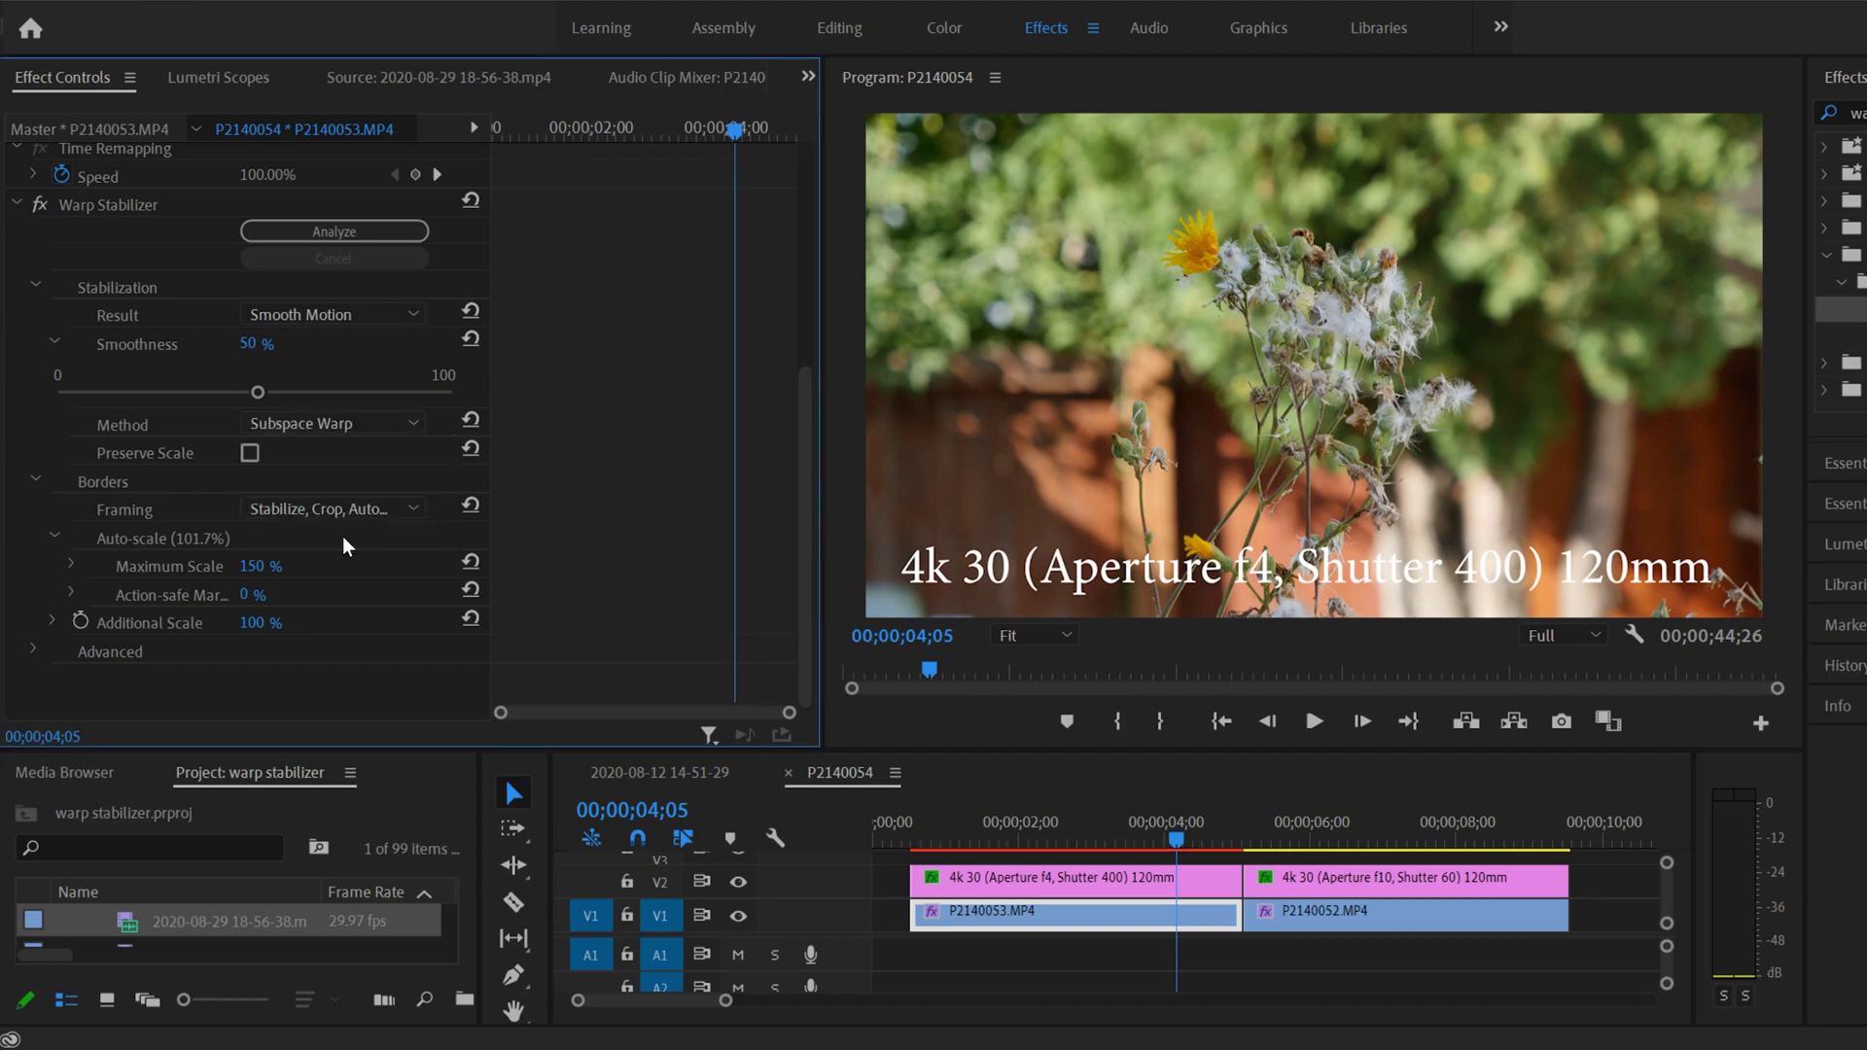
{"action": "left_click", "coordinate": [925, 821]}
{"action": "left_click", "coordinate": [1311, 725]}
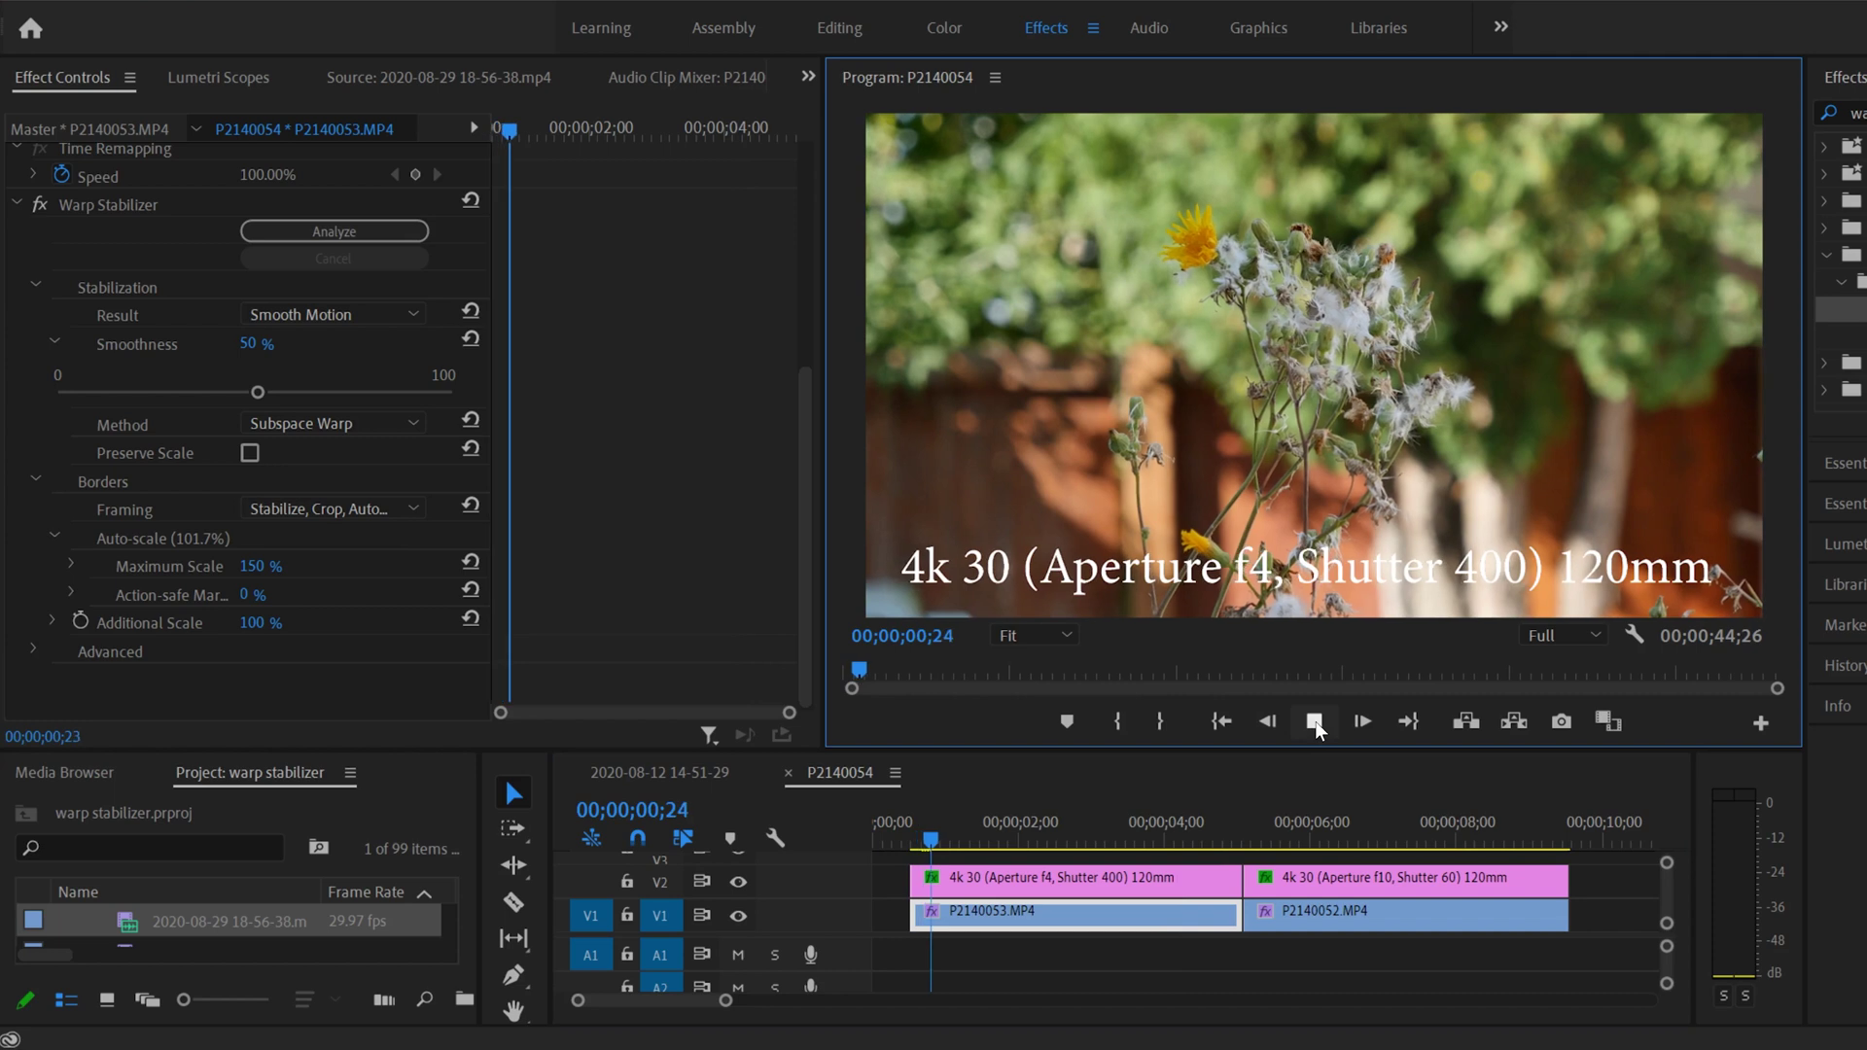
{"action": "left_click", "coordinate": [413, 423]}
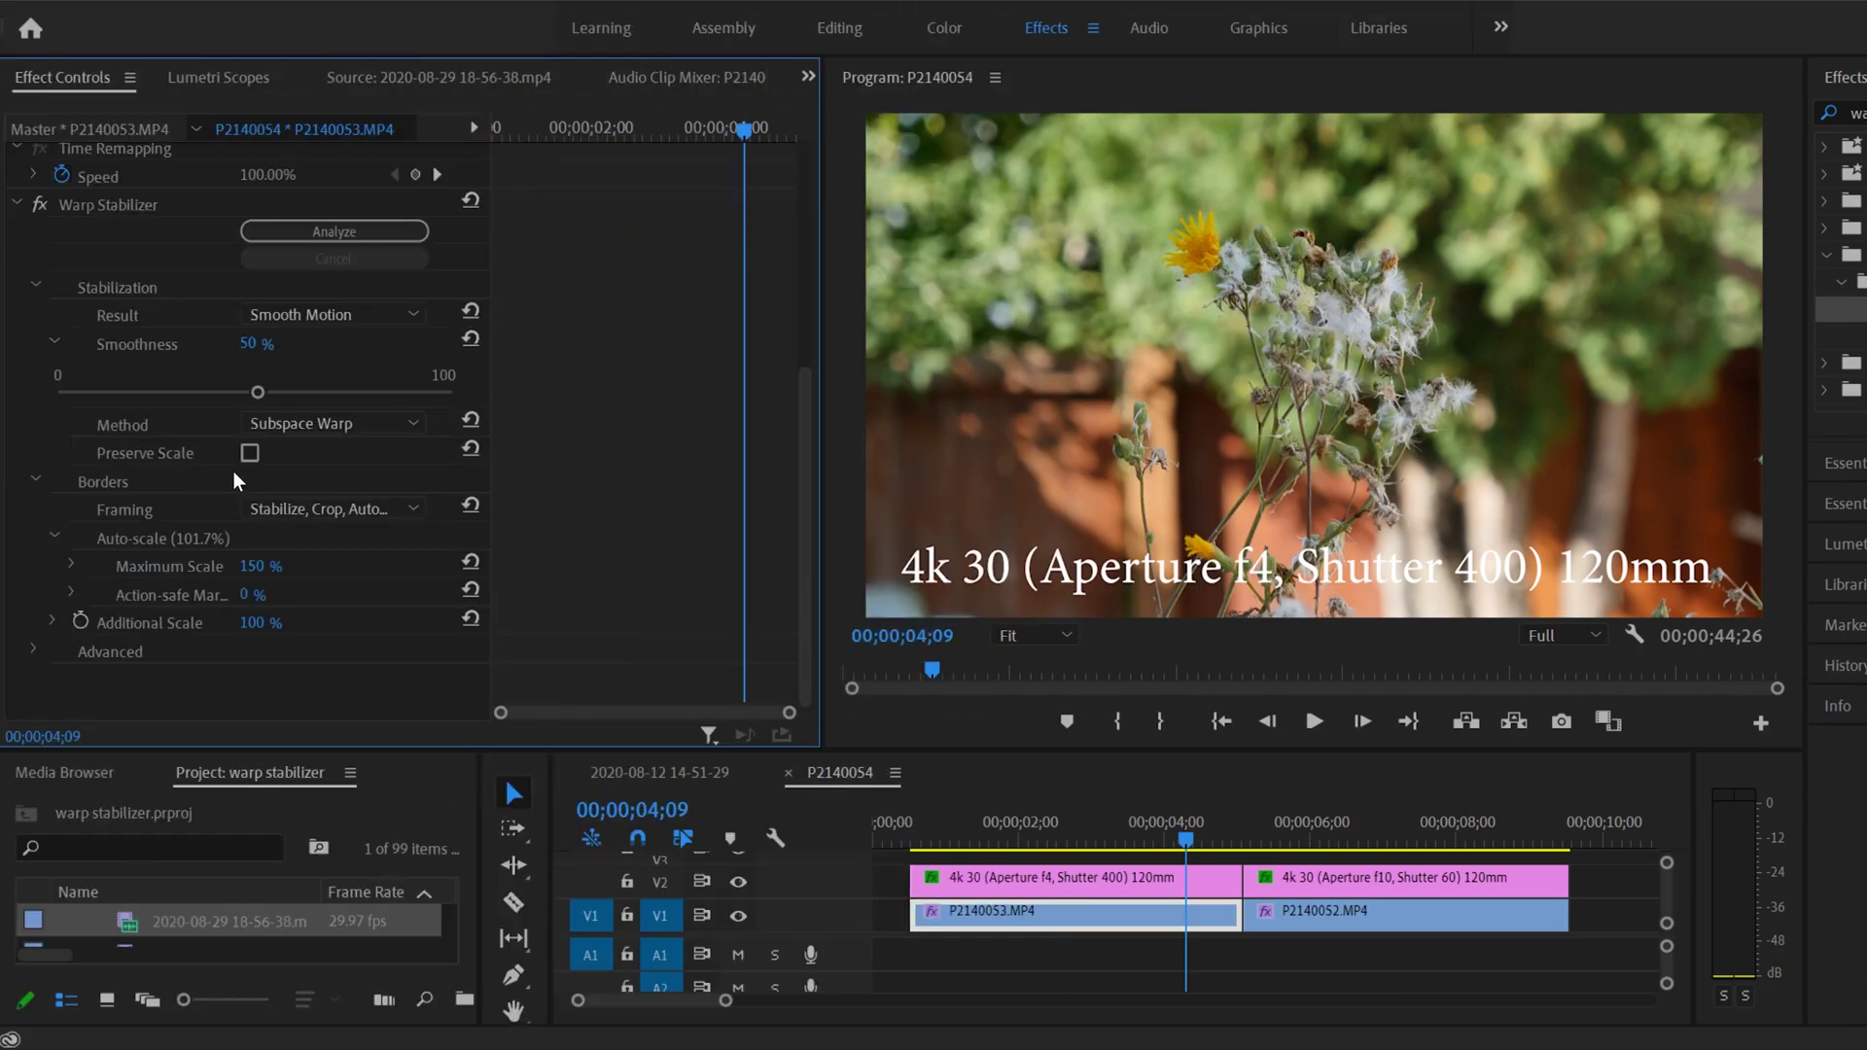
{"action": "left_click", "coordinate": [250, 453]}
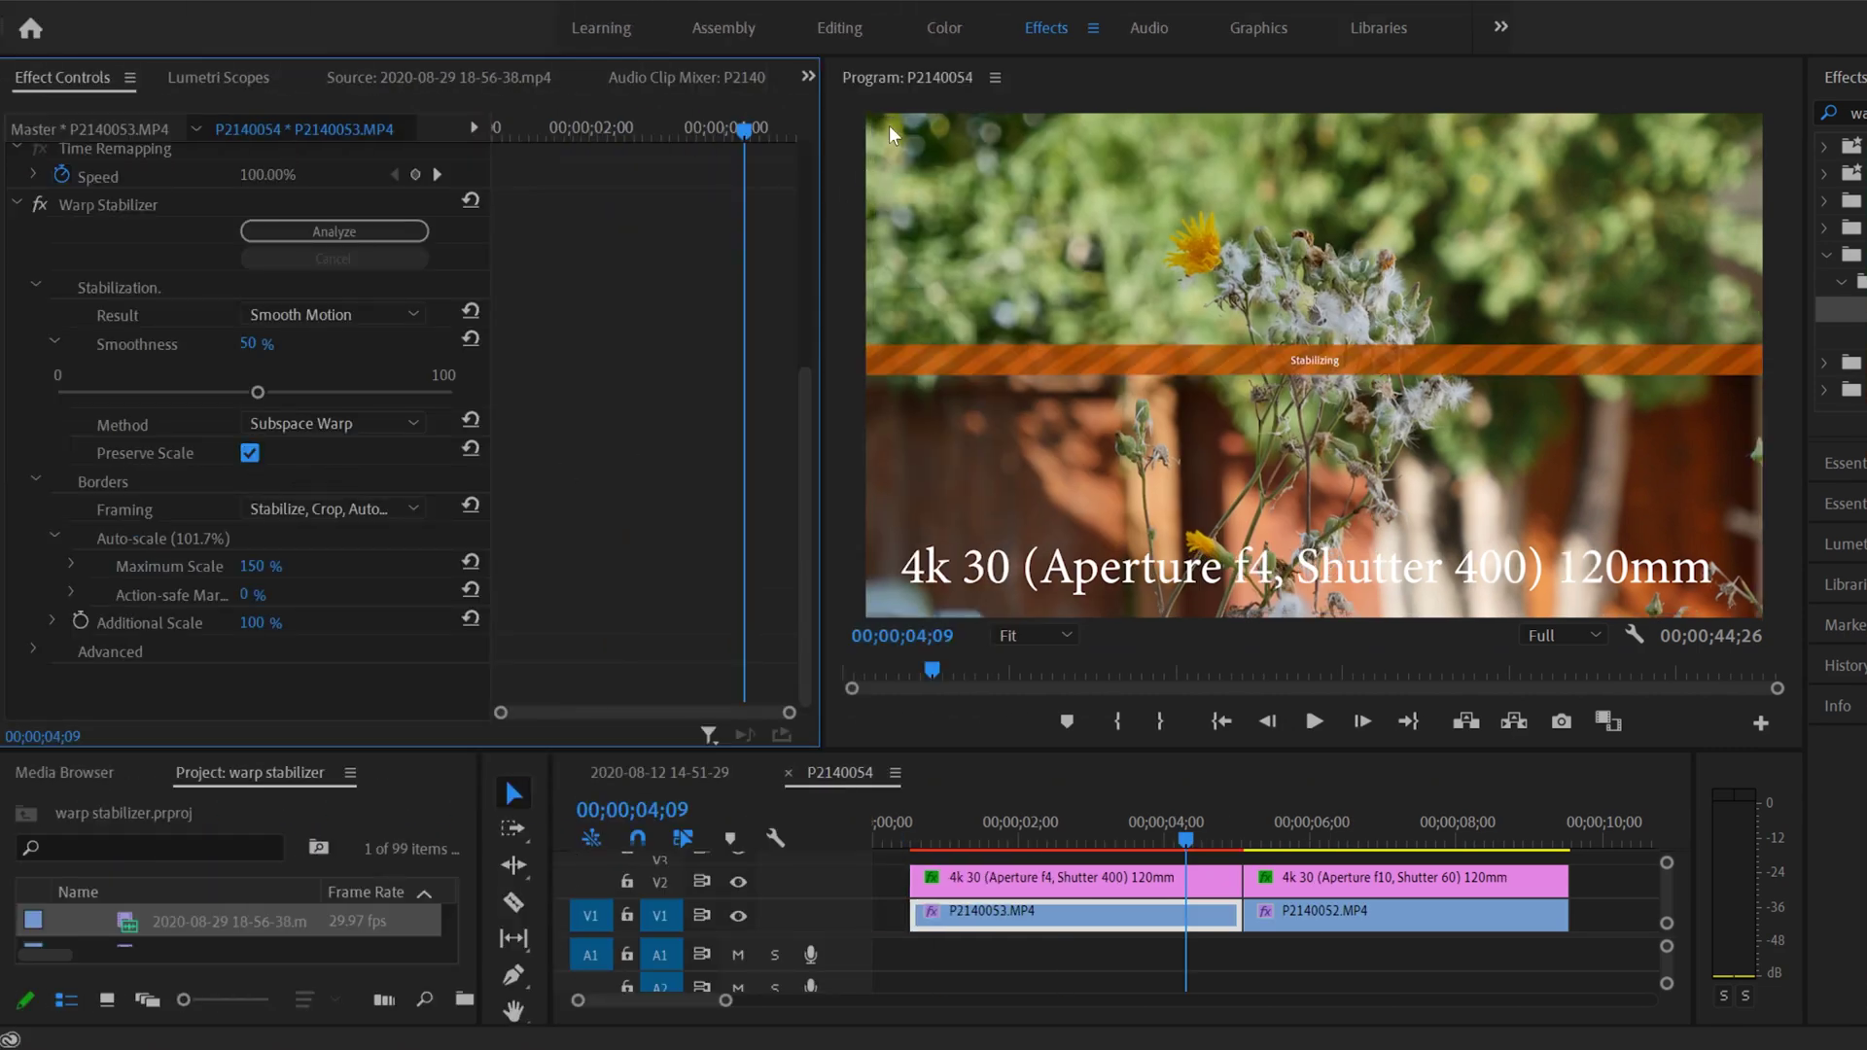
{"action": "left_click", "coordinate": [413, 418]}
{"action": "left_click", "coordinate": [371, 428]}
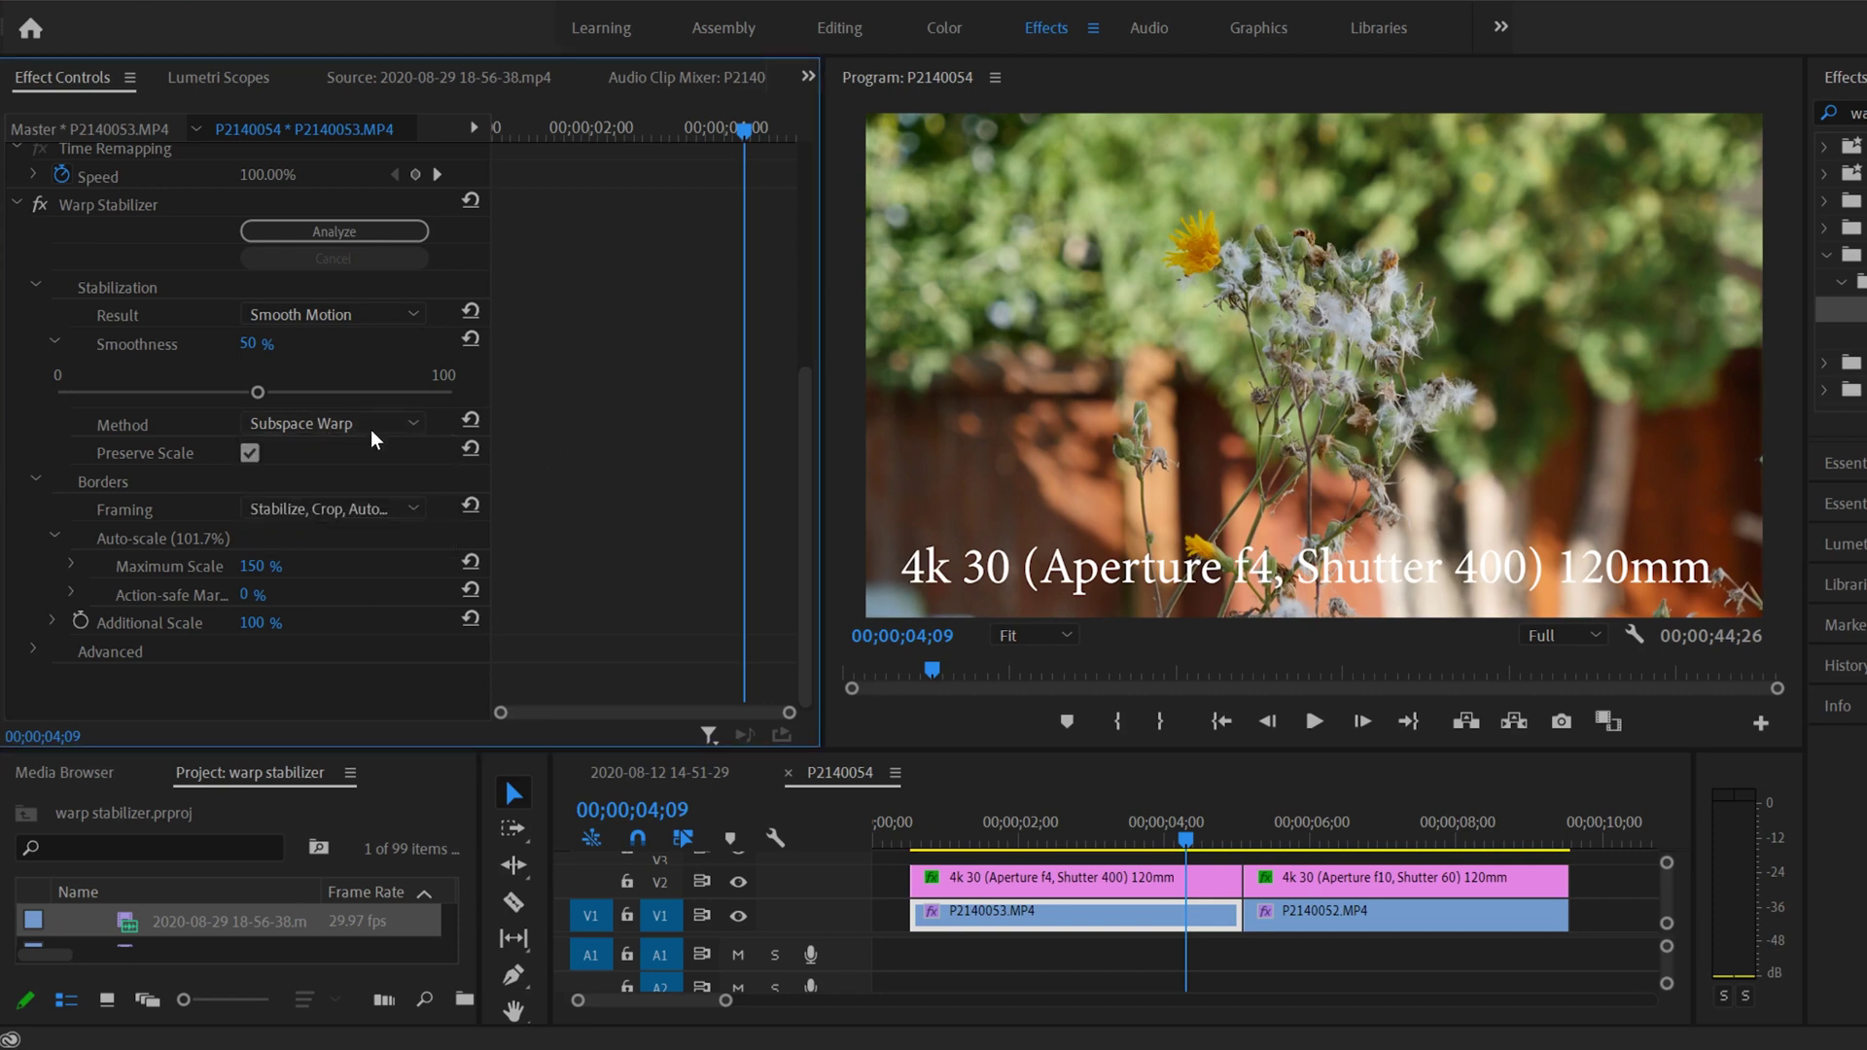
{"action": "left_click", "coordinate": [250, 454]}
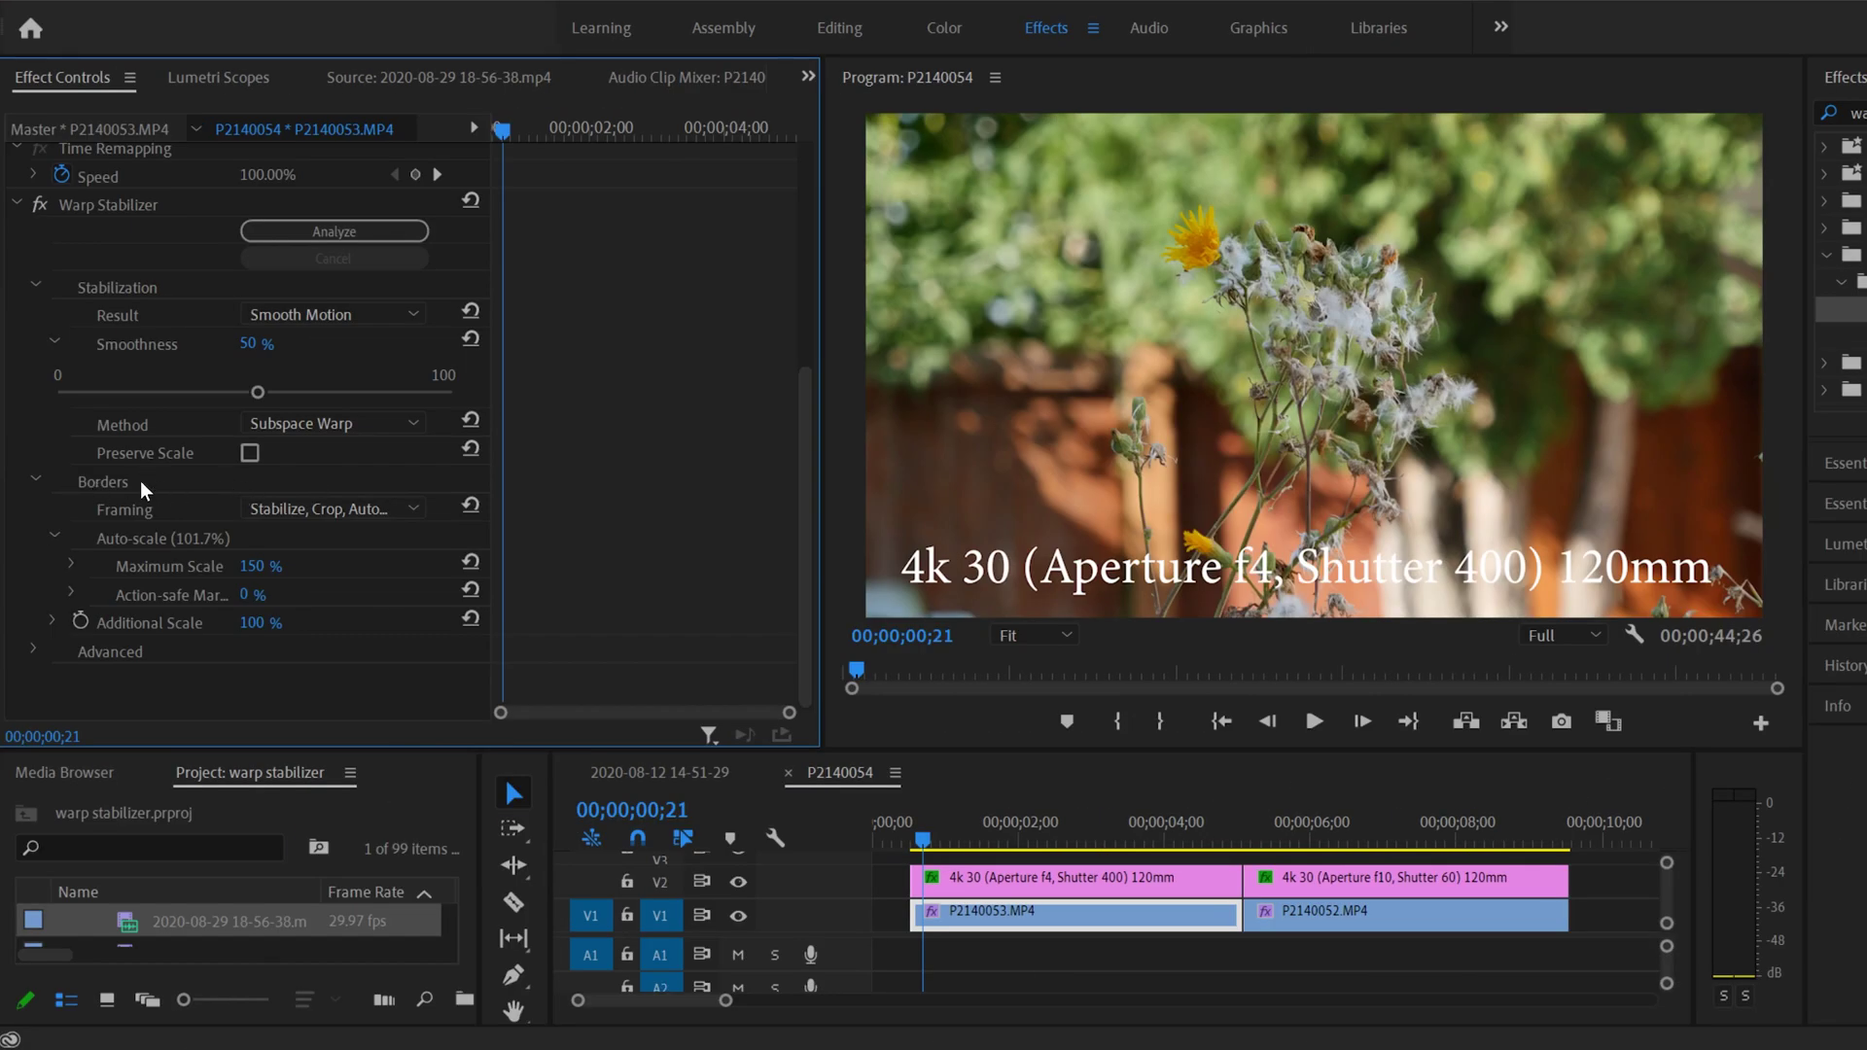
Step: Set P2140053's framing to Stabilize Only, play it, and return near the start
{"action": "left_click", "coordinate": [412, 507]}
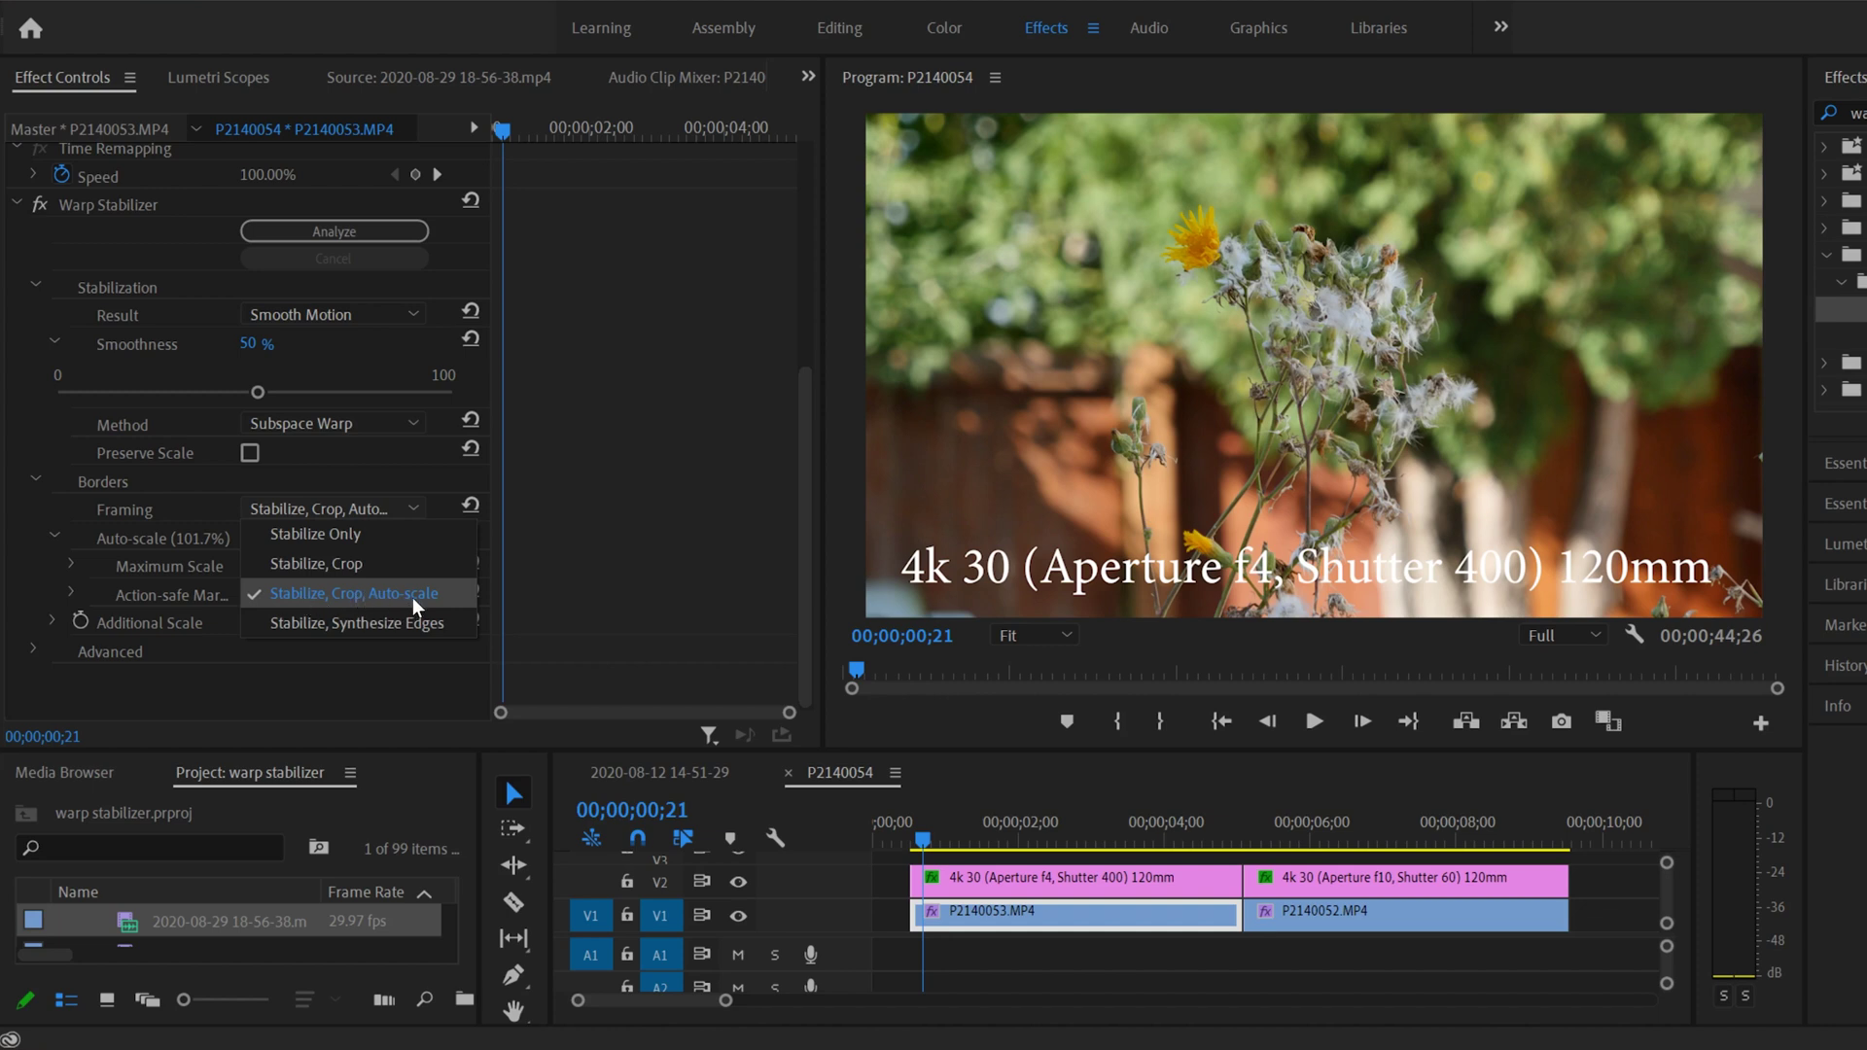
{"action": "left_click", "coordinate": [317, 537]}
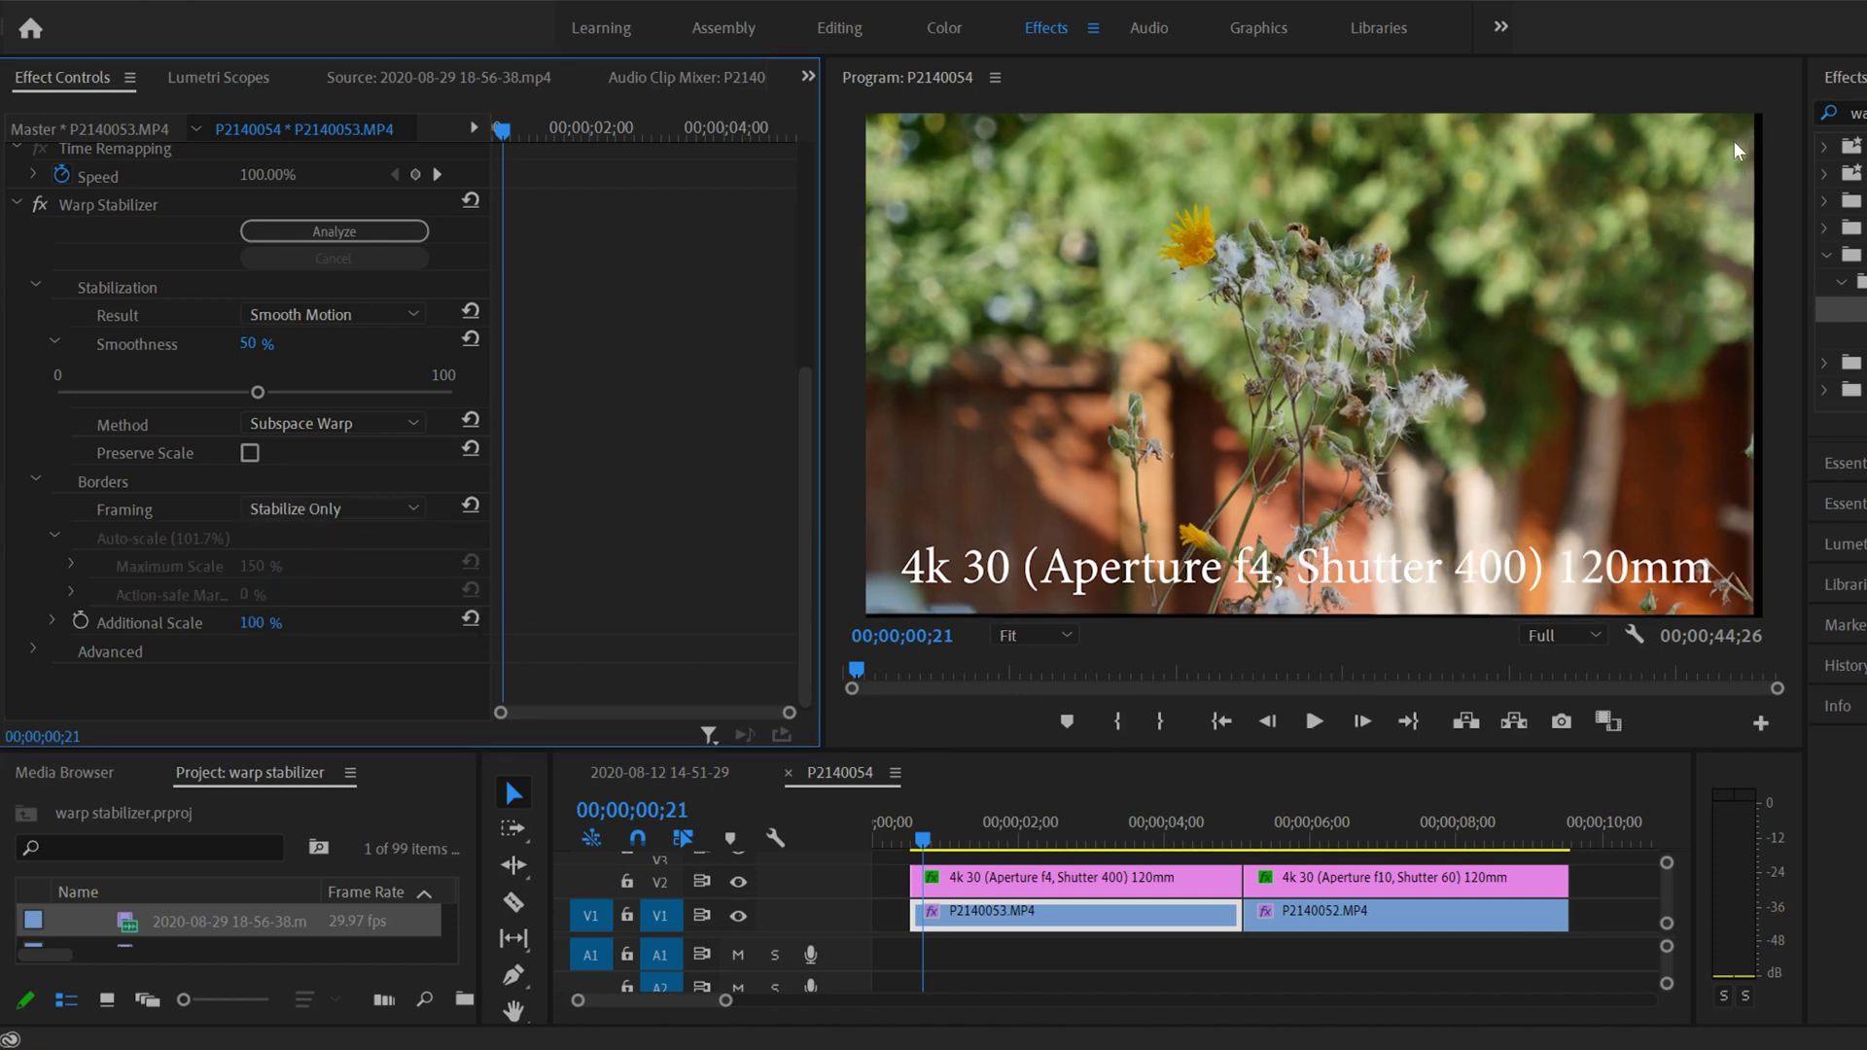
{"action": "left_click", "coordinate": [405, 509]}
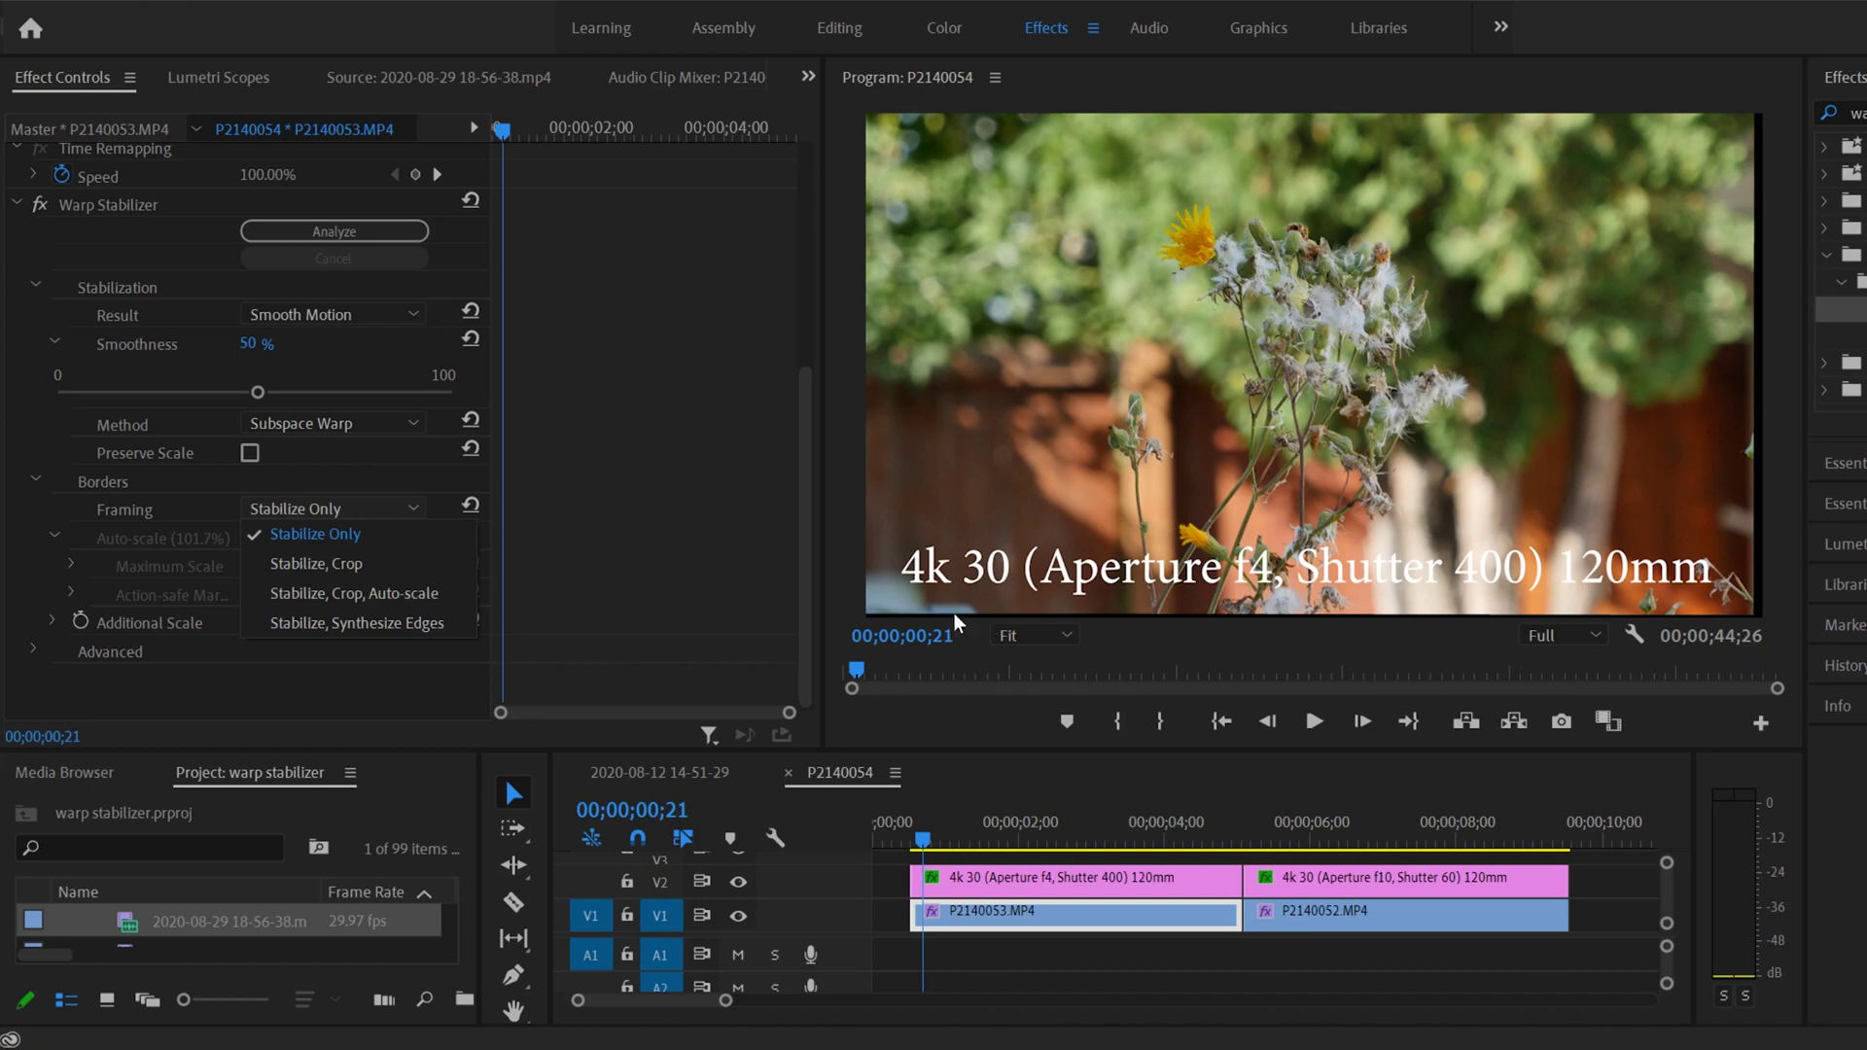
{"action": "left_click", "coordinate": [1313, 722]}
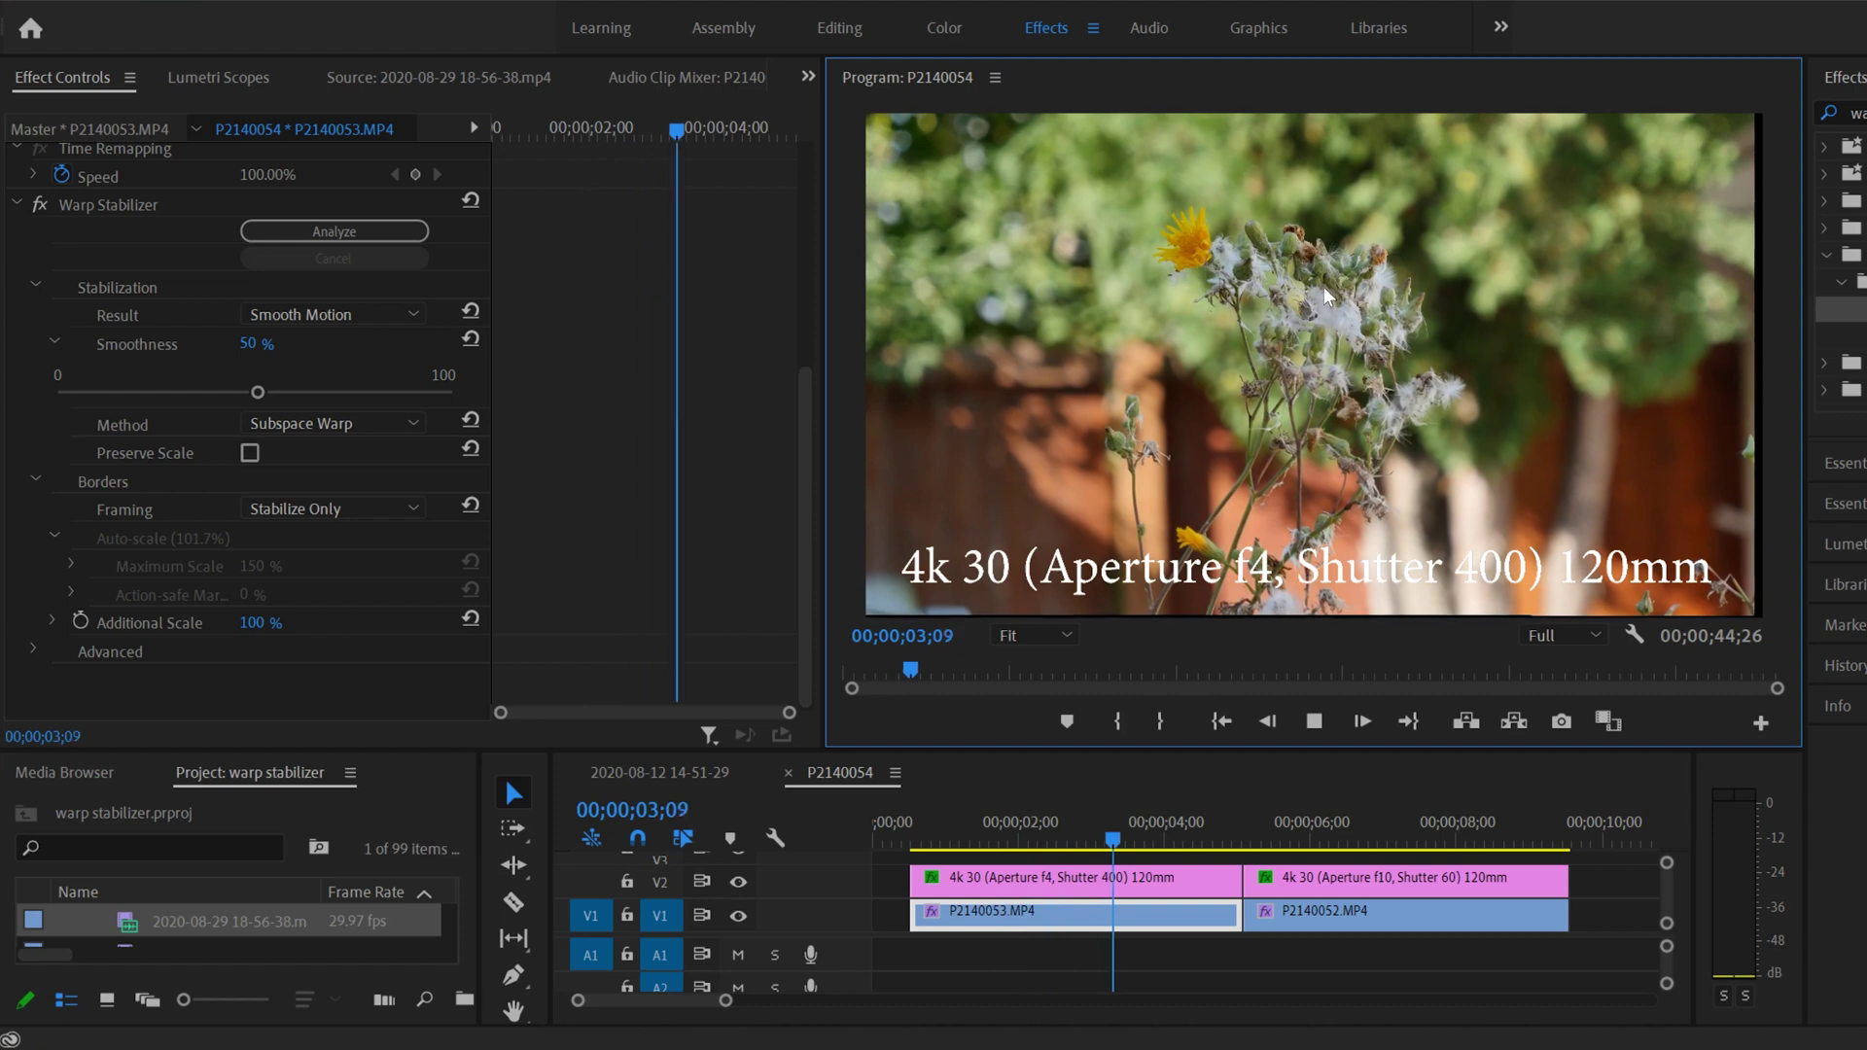
{"action": "left_click", "coordinate": [1315, 722]}
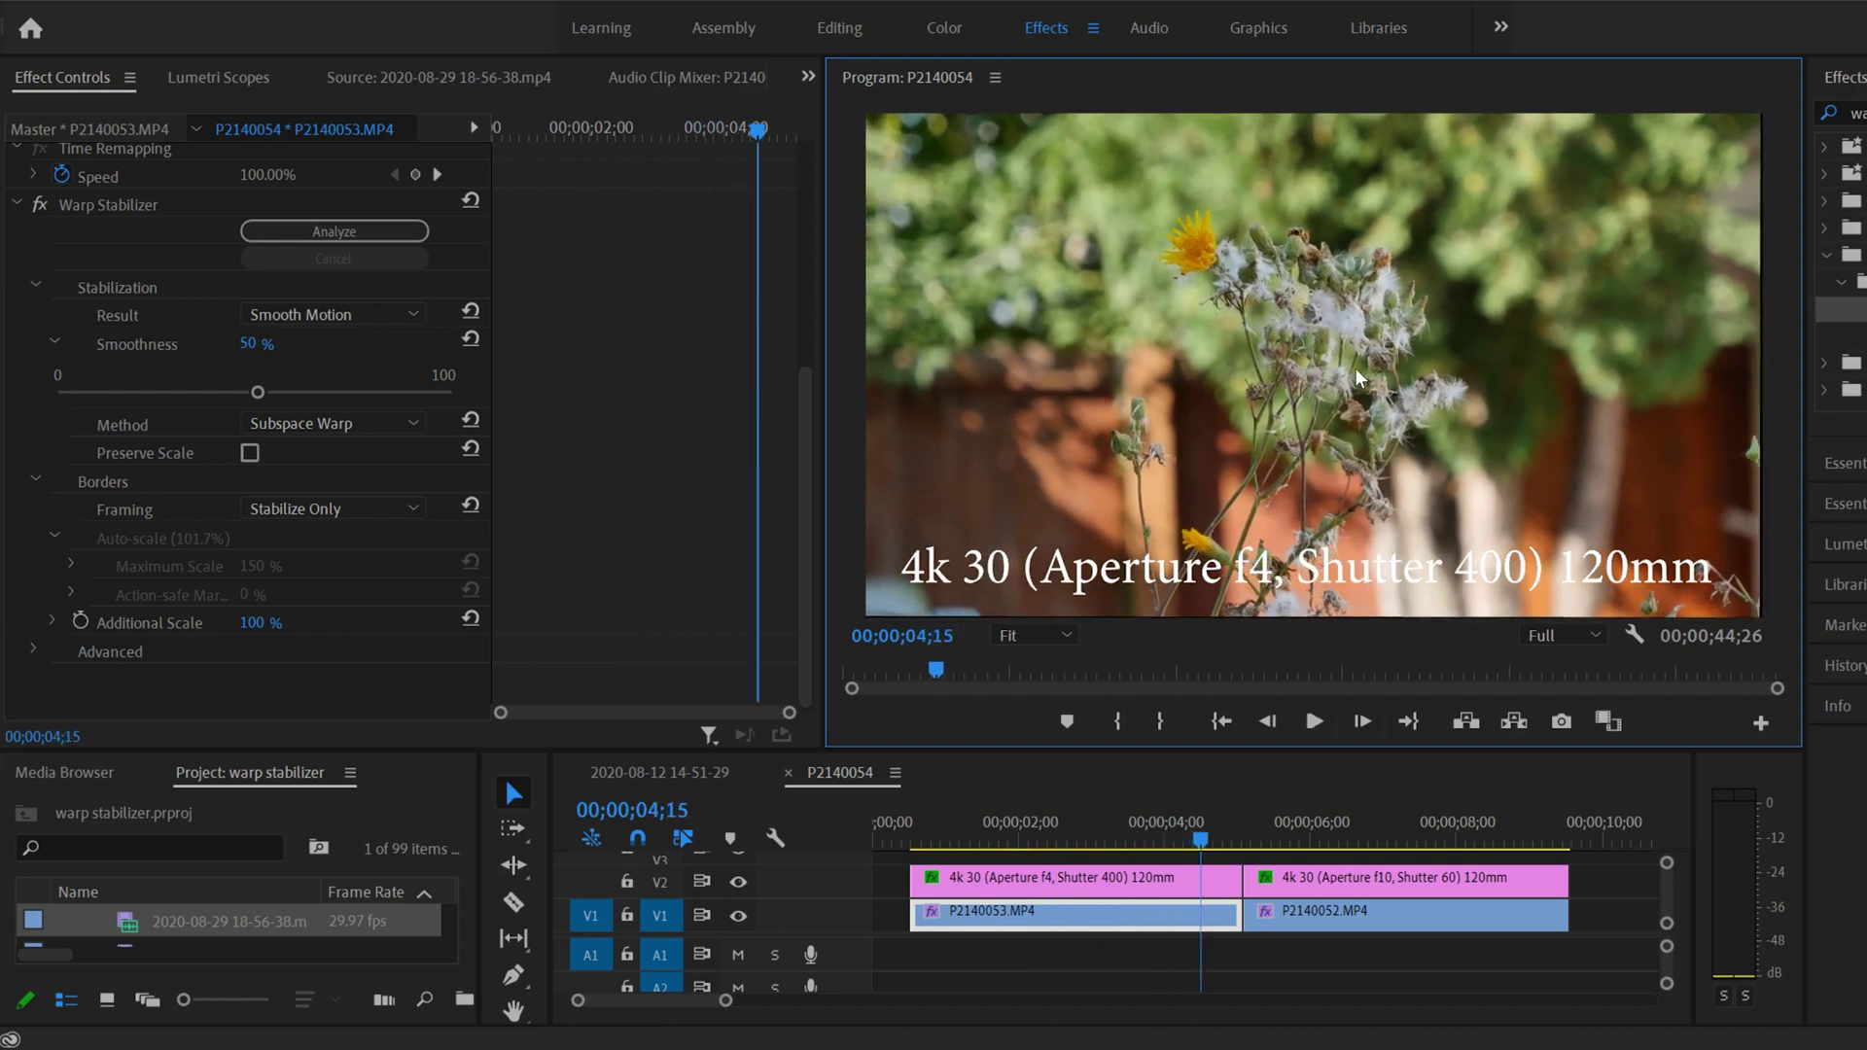
{"action": "left_click", "coordinate": [933, 829]}
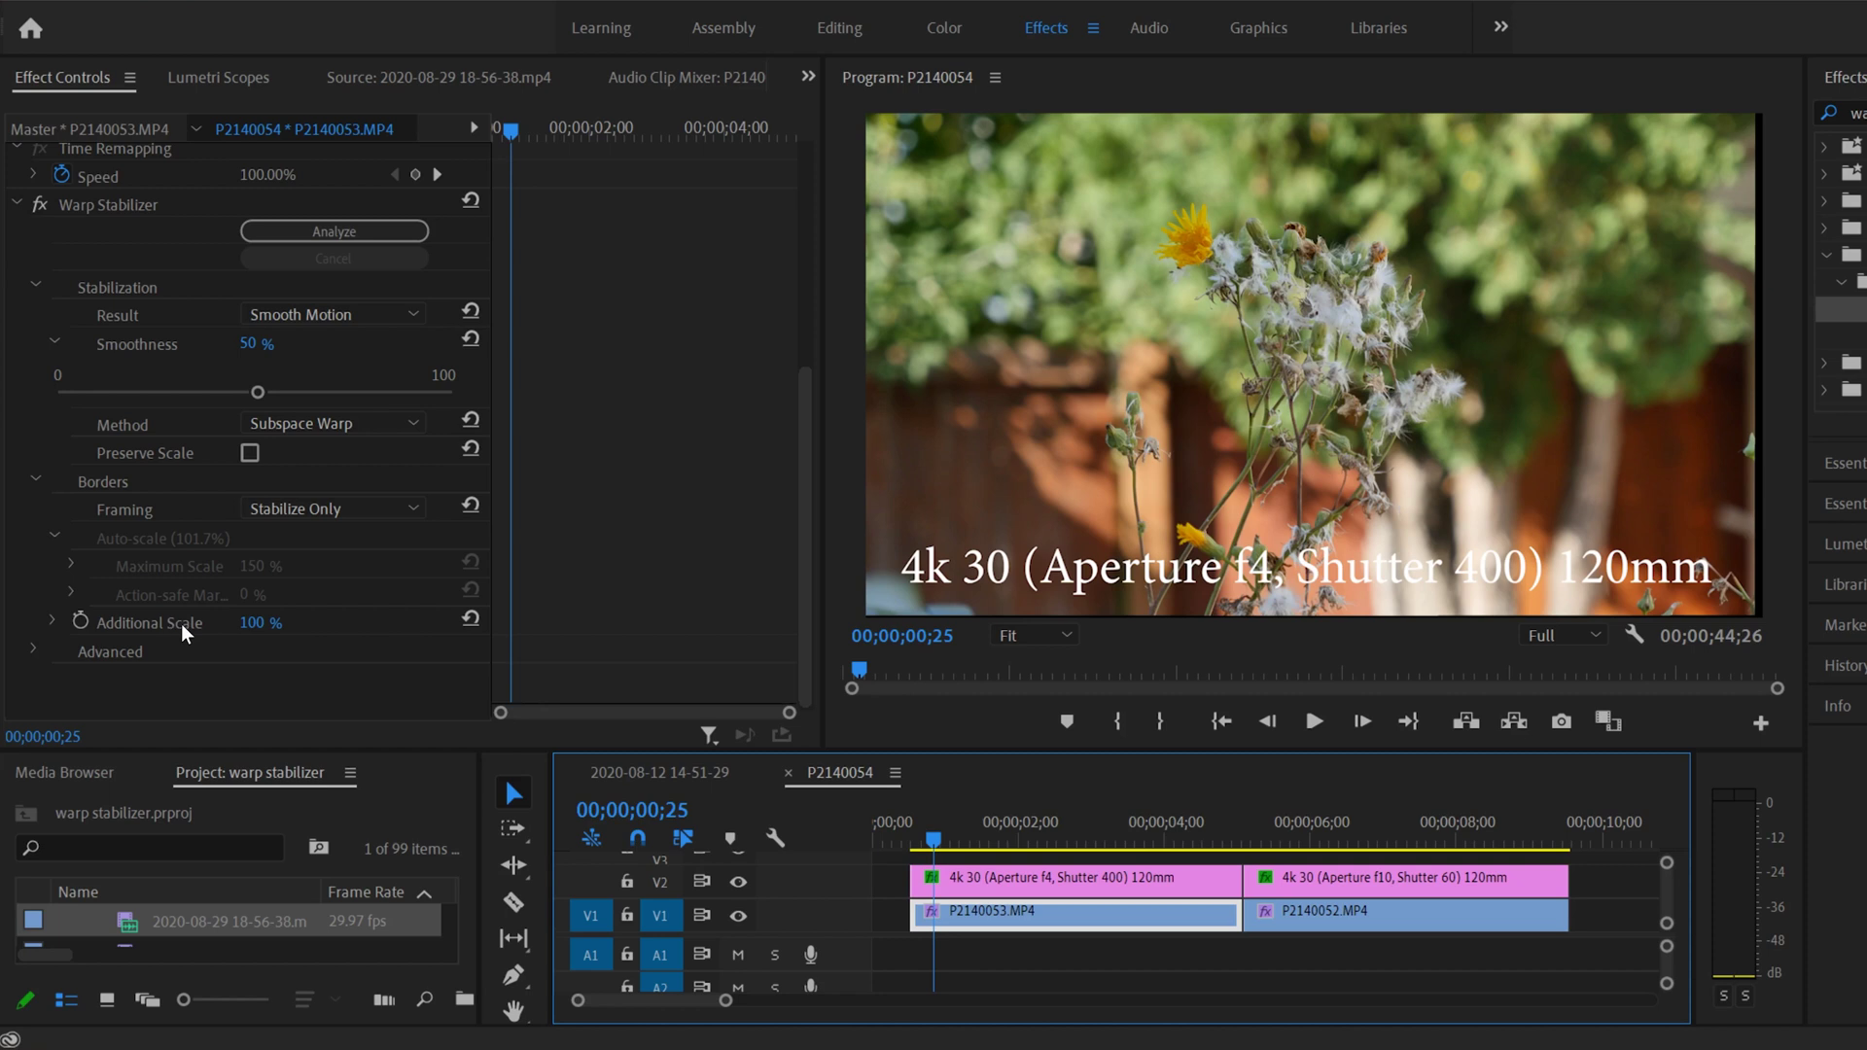
Step: Try Additional Scale at 105%, then set it back to 100%
{"action": "left_click", "coordinate": [251, 623]}
{"action": "type", "text": "105"}
{"action": "key", "text": "Return"}
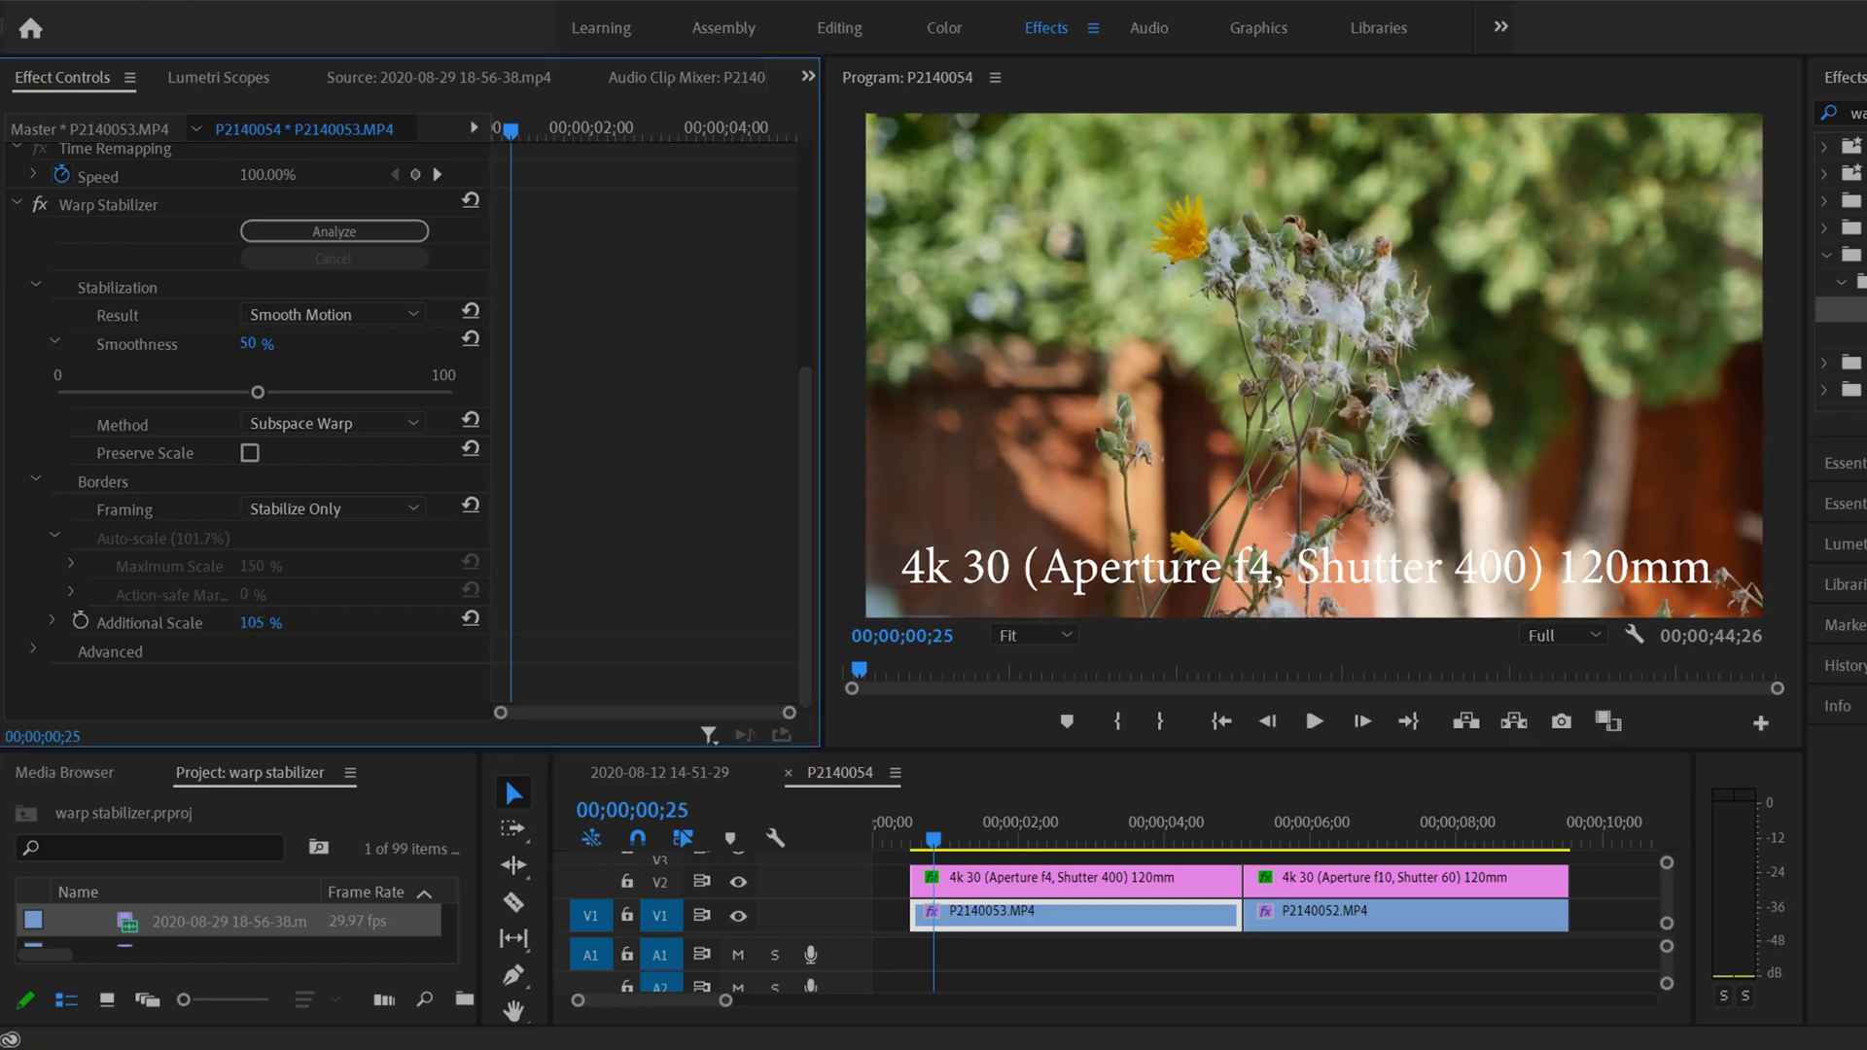
{"action": "left_click", "coordinate": [252, 630]}
{"action": "type", "text": "100"}
{"action": "key", "text": "Return"}
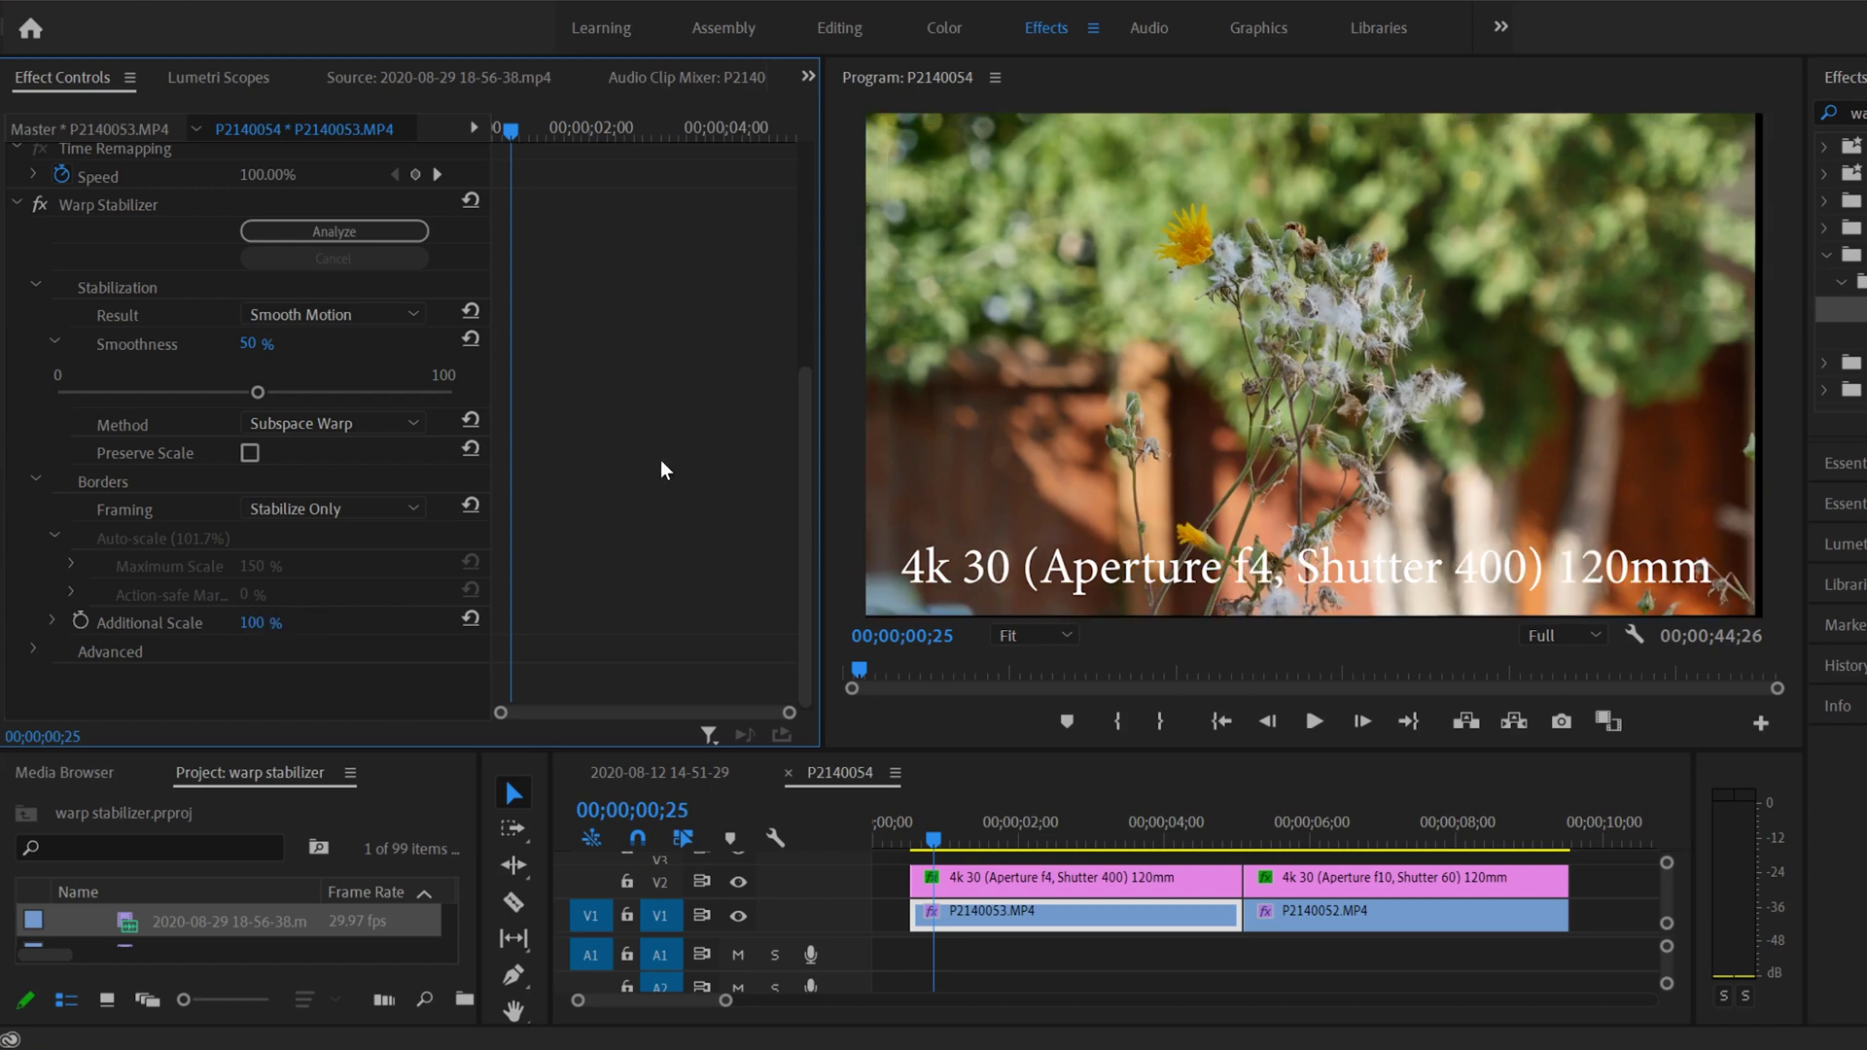
Step: Set framing to Stabilize, Crop and play the clip back from near the start
{"action": "left_click", "coordinate": [387, 504]}
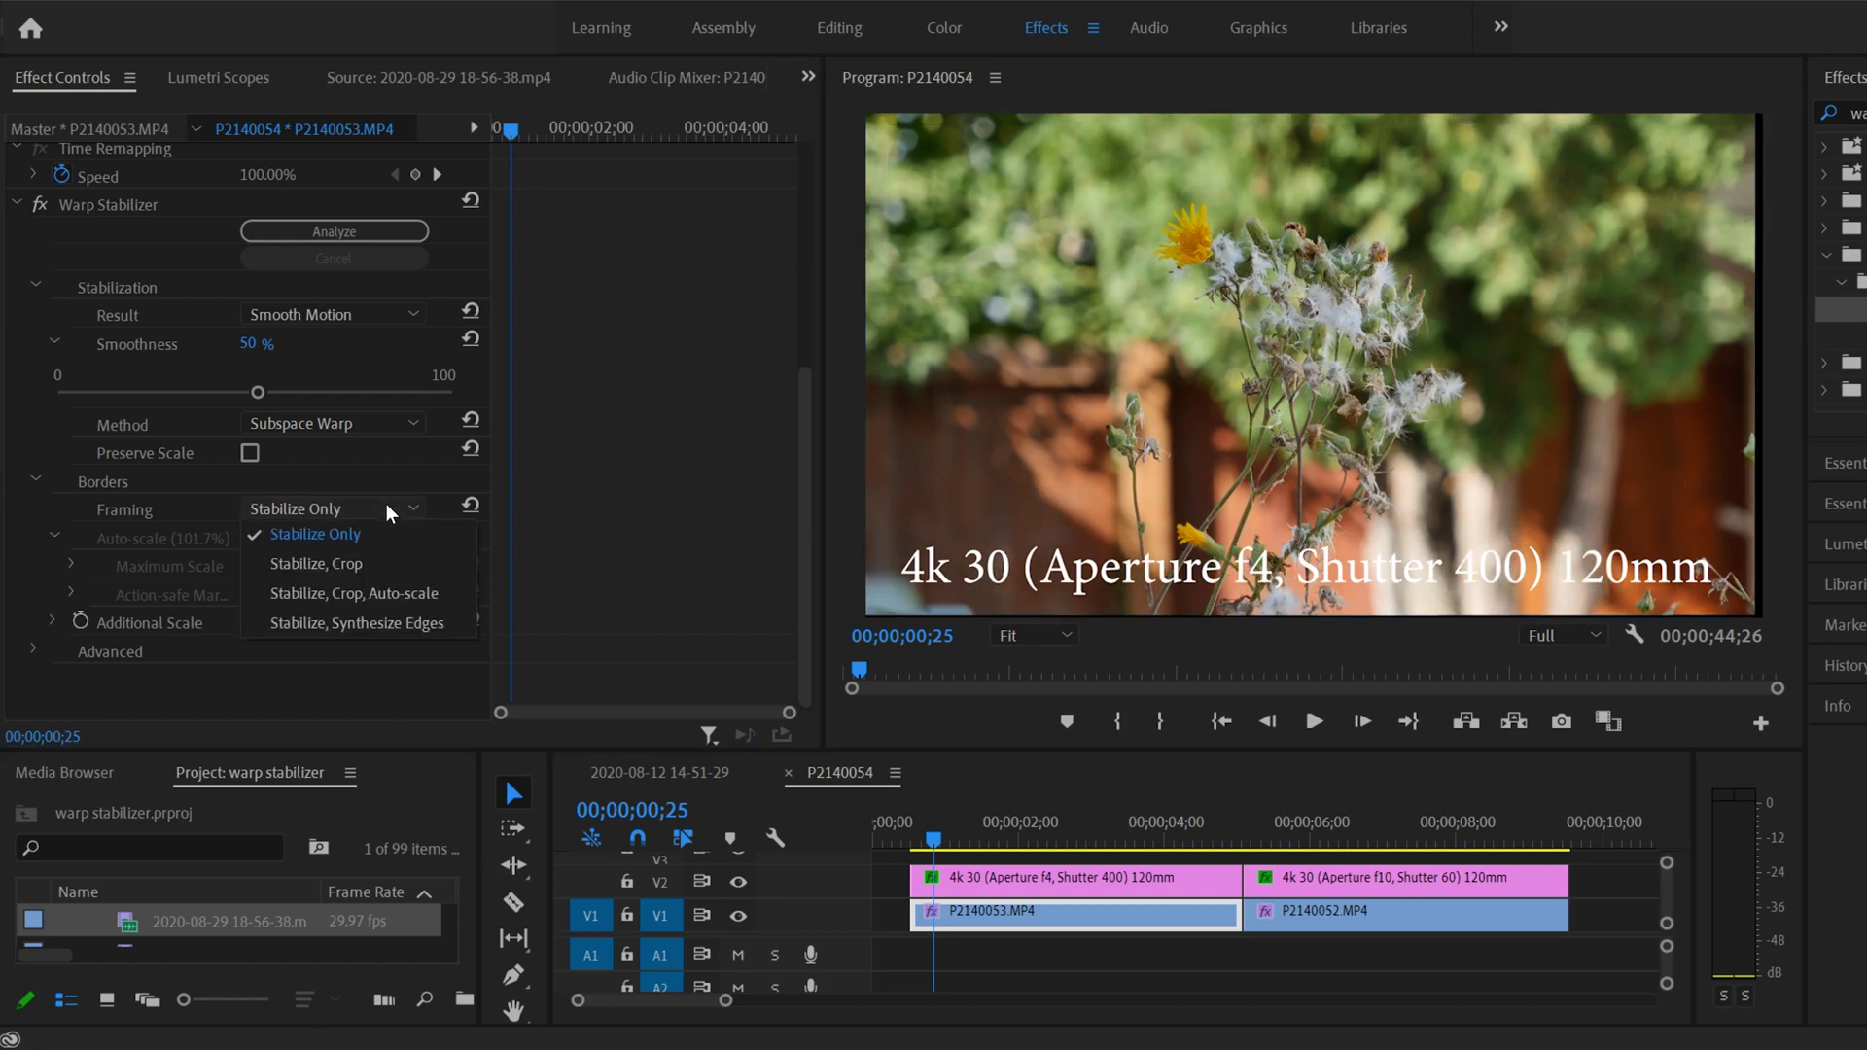
{"action": "left_click", "coordinate": [345, 564]}
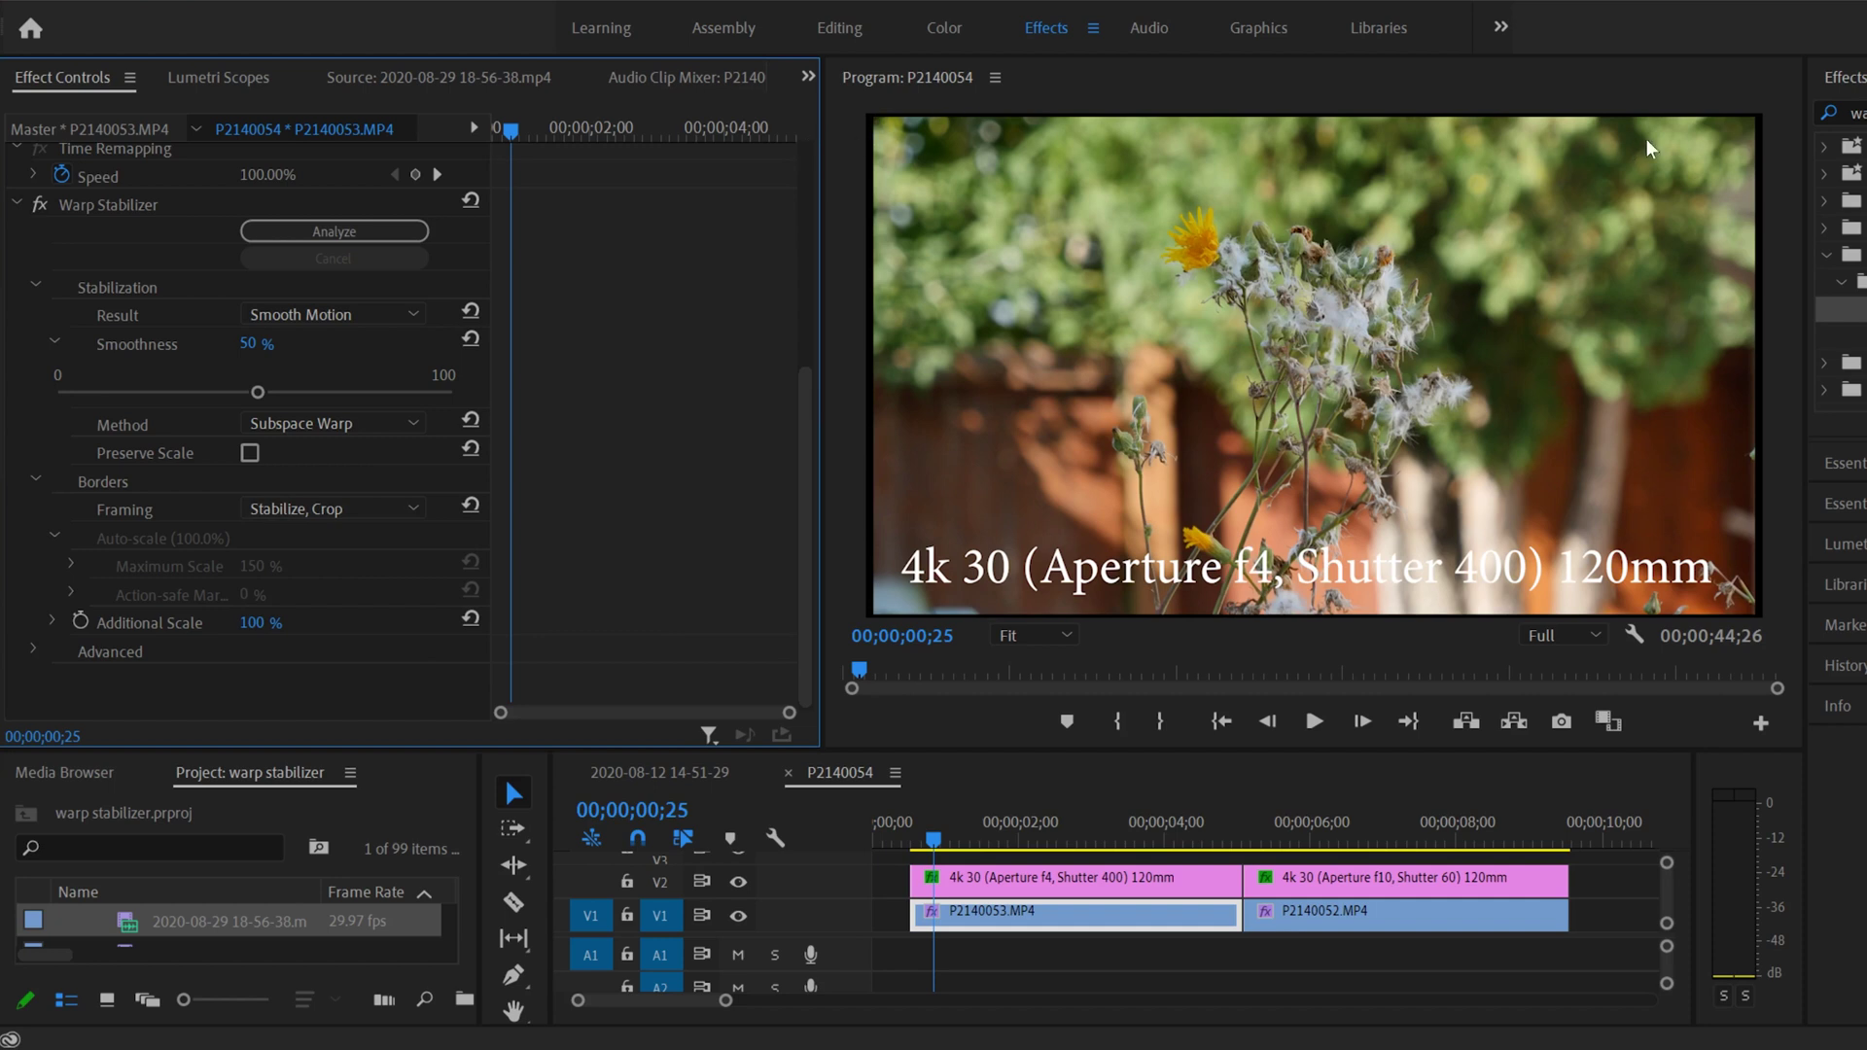
{"action": "left_click", "coordinate": [929, 832]}
{"action": "left_click", "coordinate": [1315, 721]}
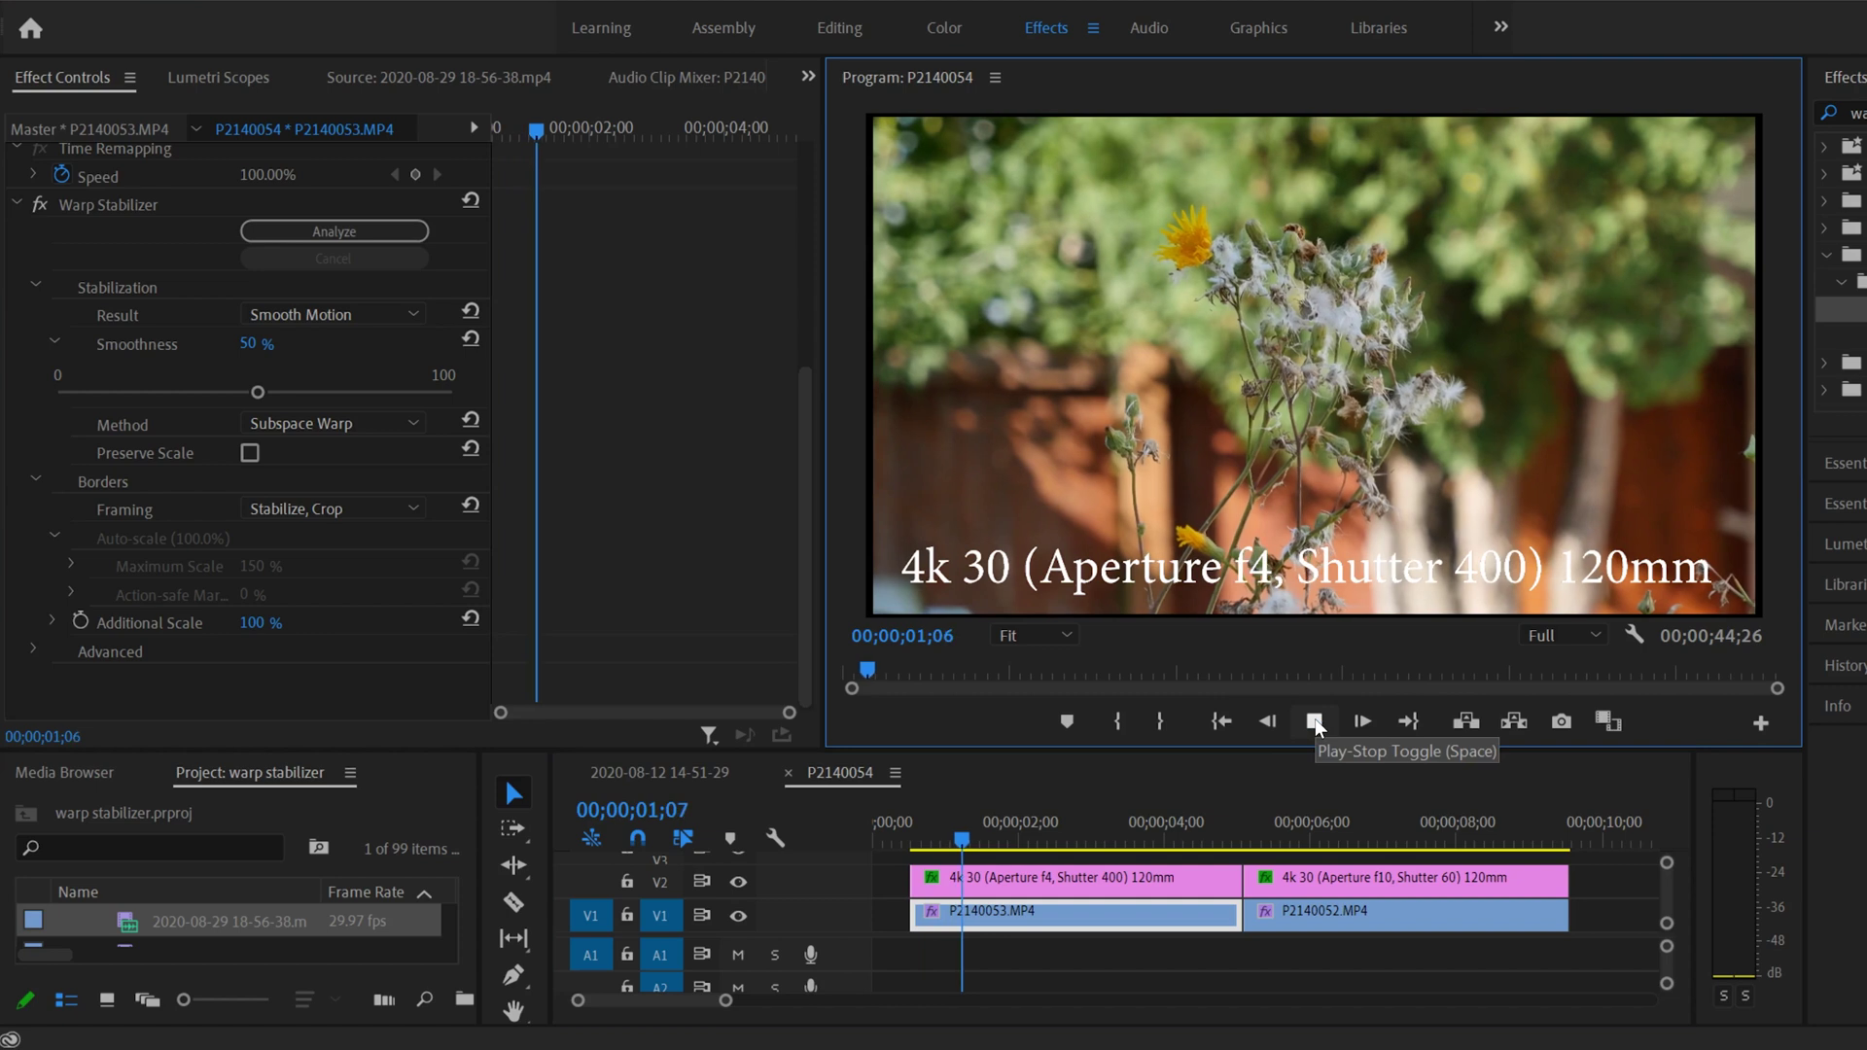
{"action": "left_click", "coordinate": [1315, 722]}
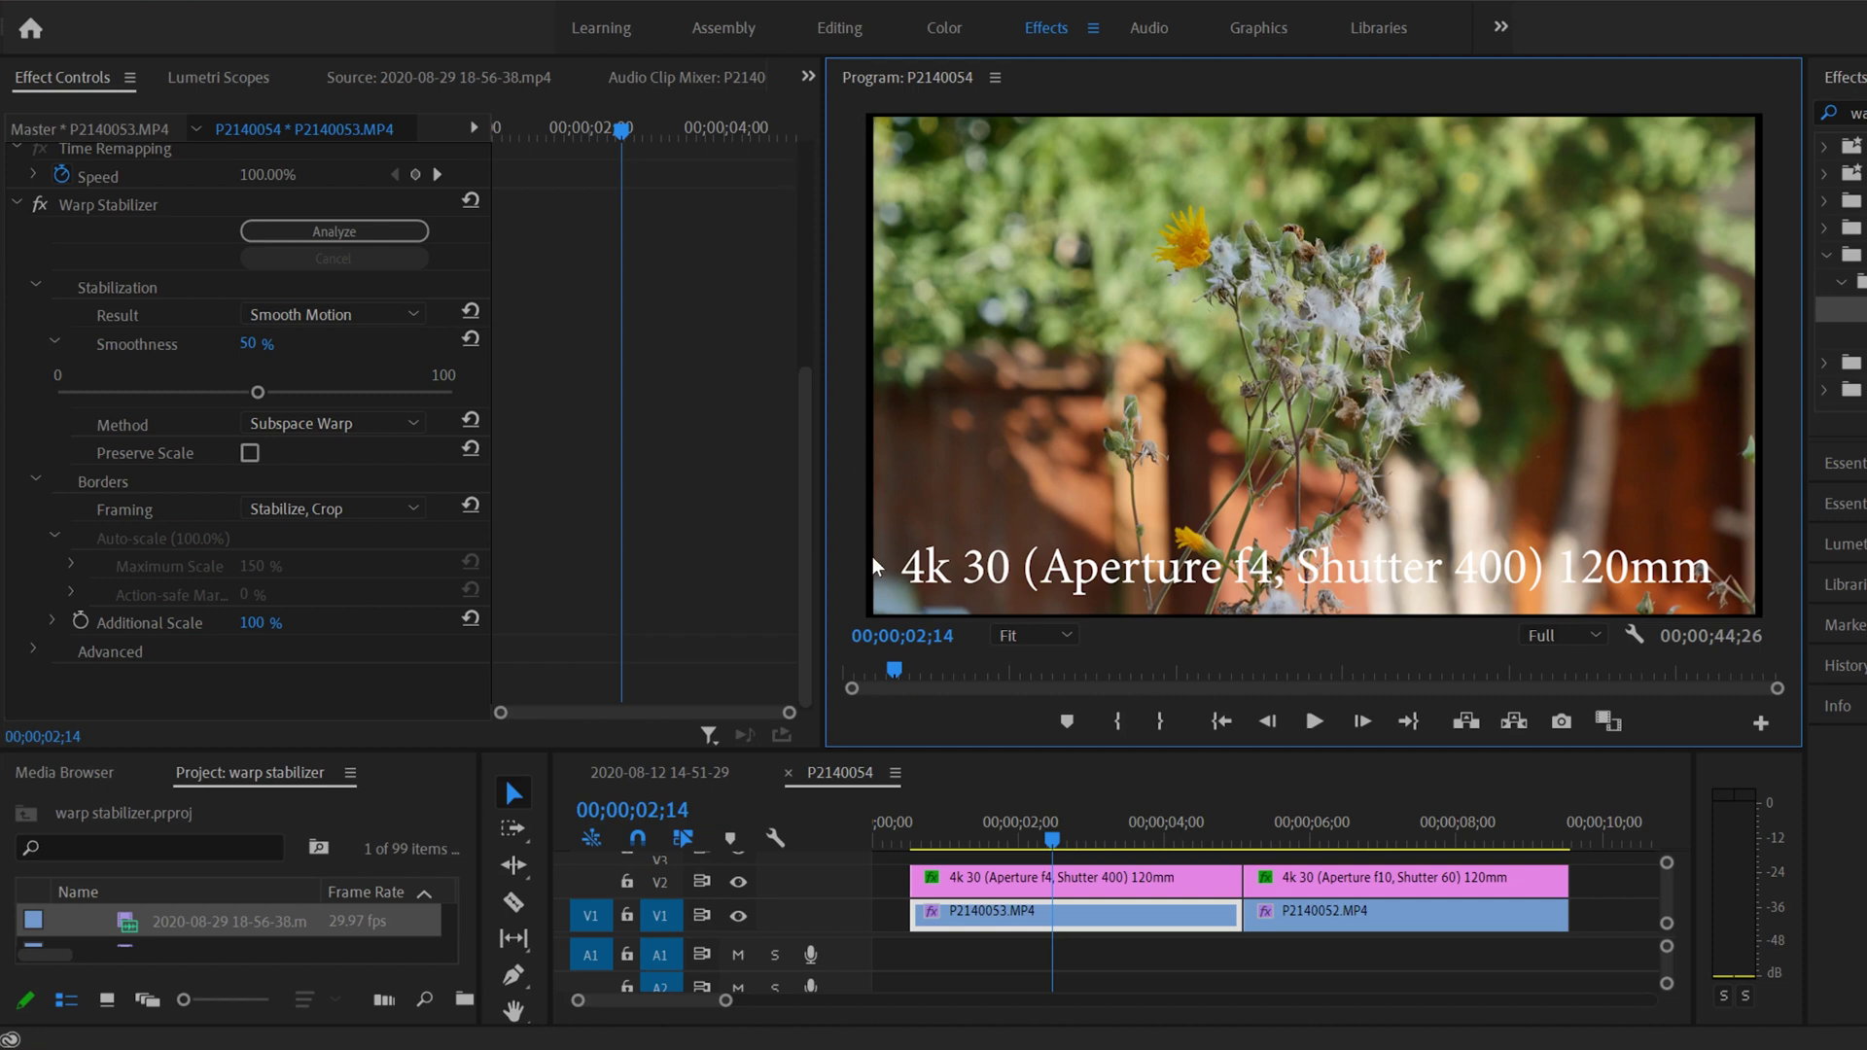
{"action": "left_click", "coordinate": [947, 828]}
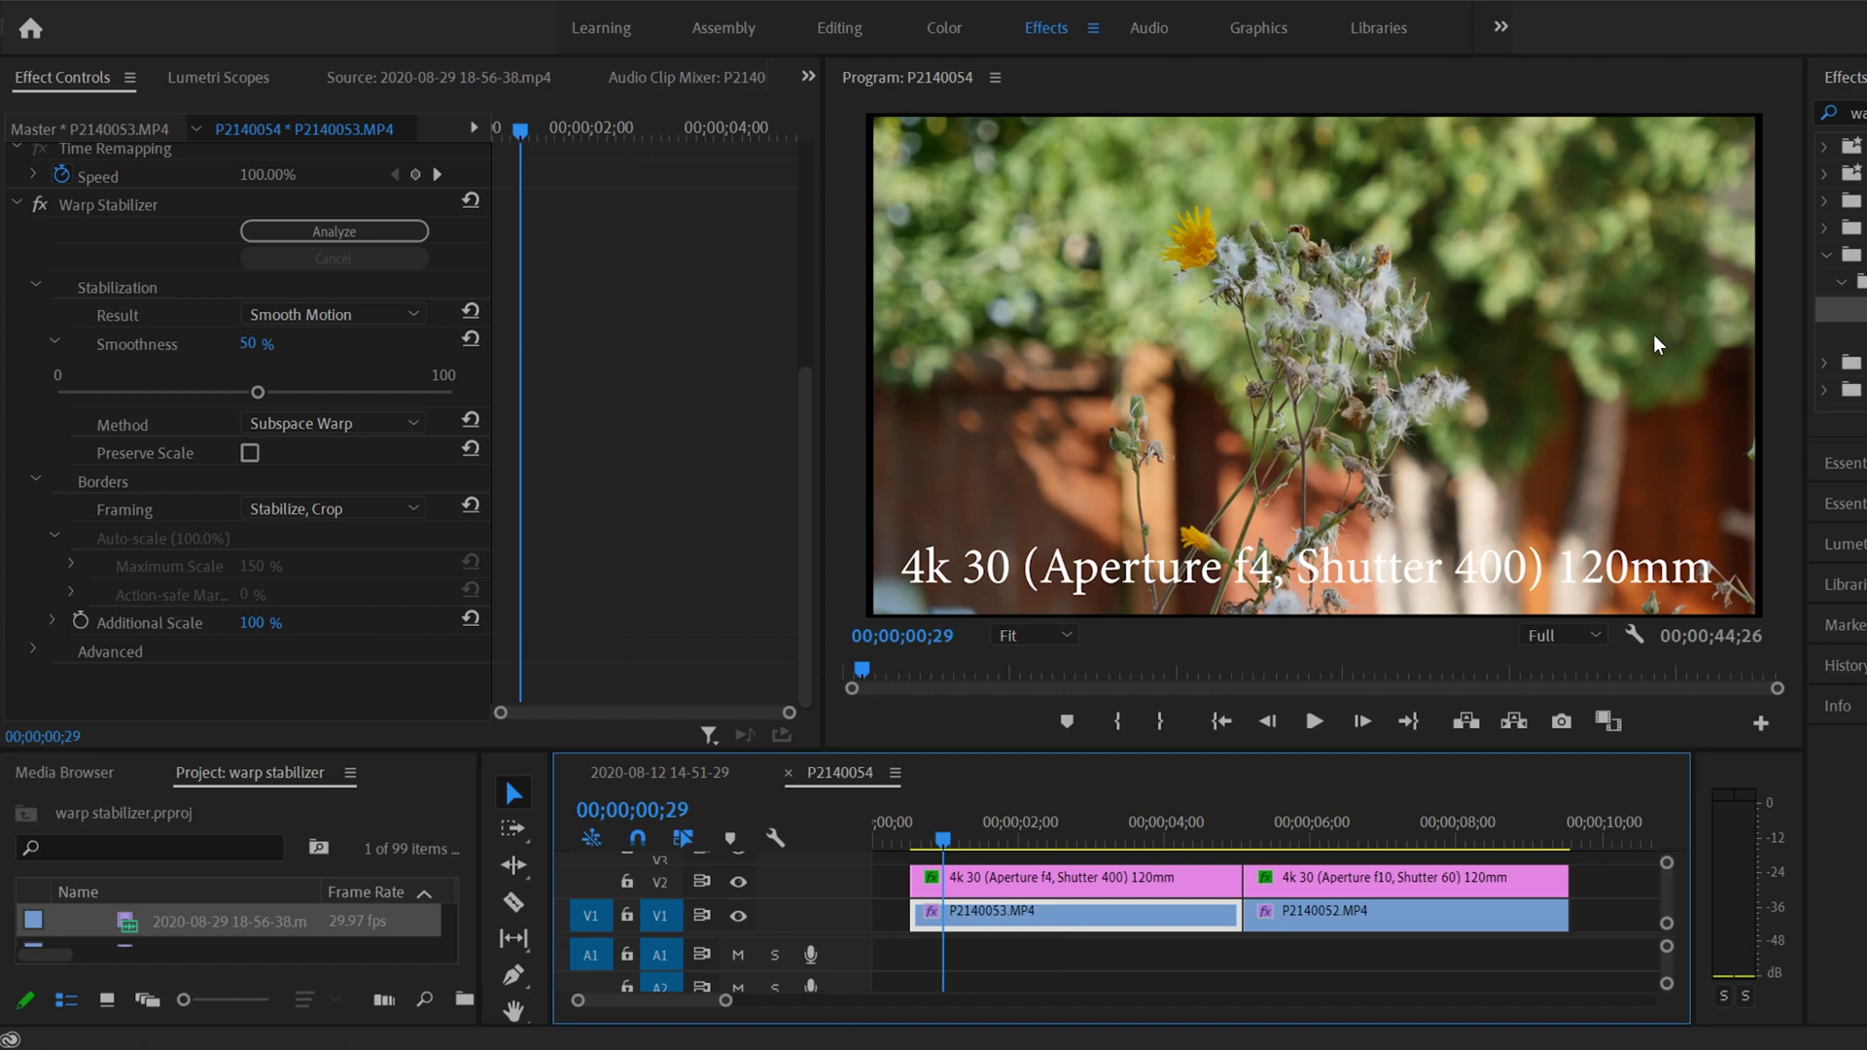
Step: Select clip P2140052, set its framing to Stabilize, Crop, and play it back
{"action": "left_click", "coordinate": [1272, 826]}
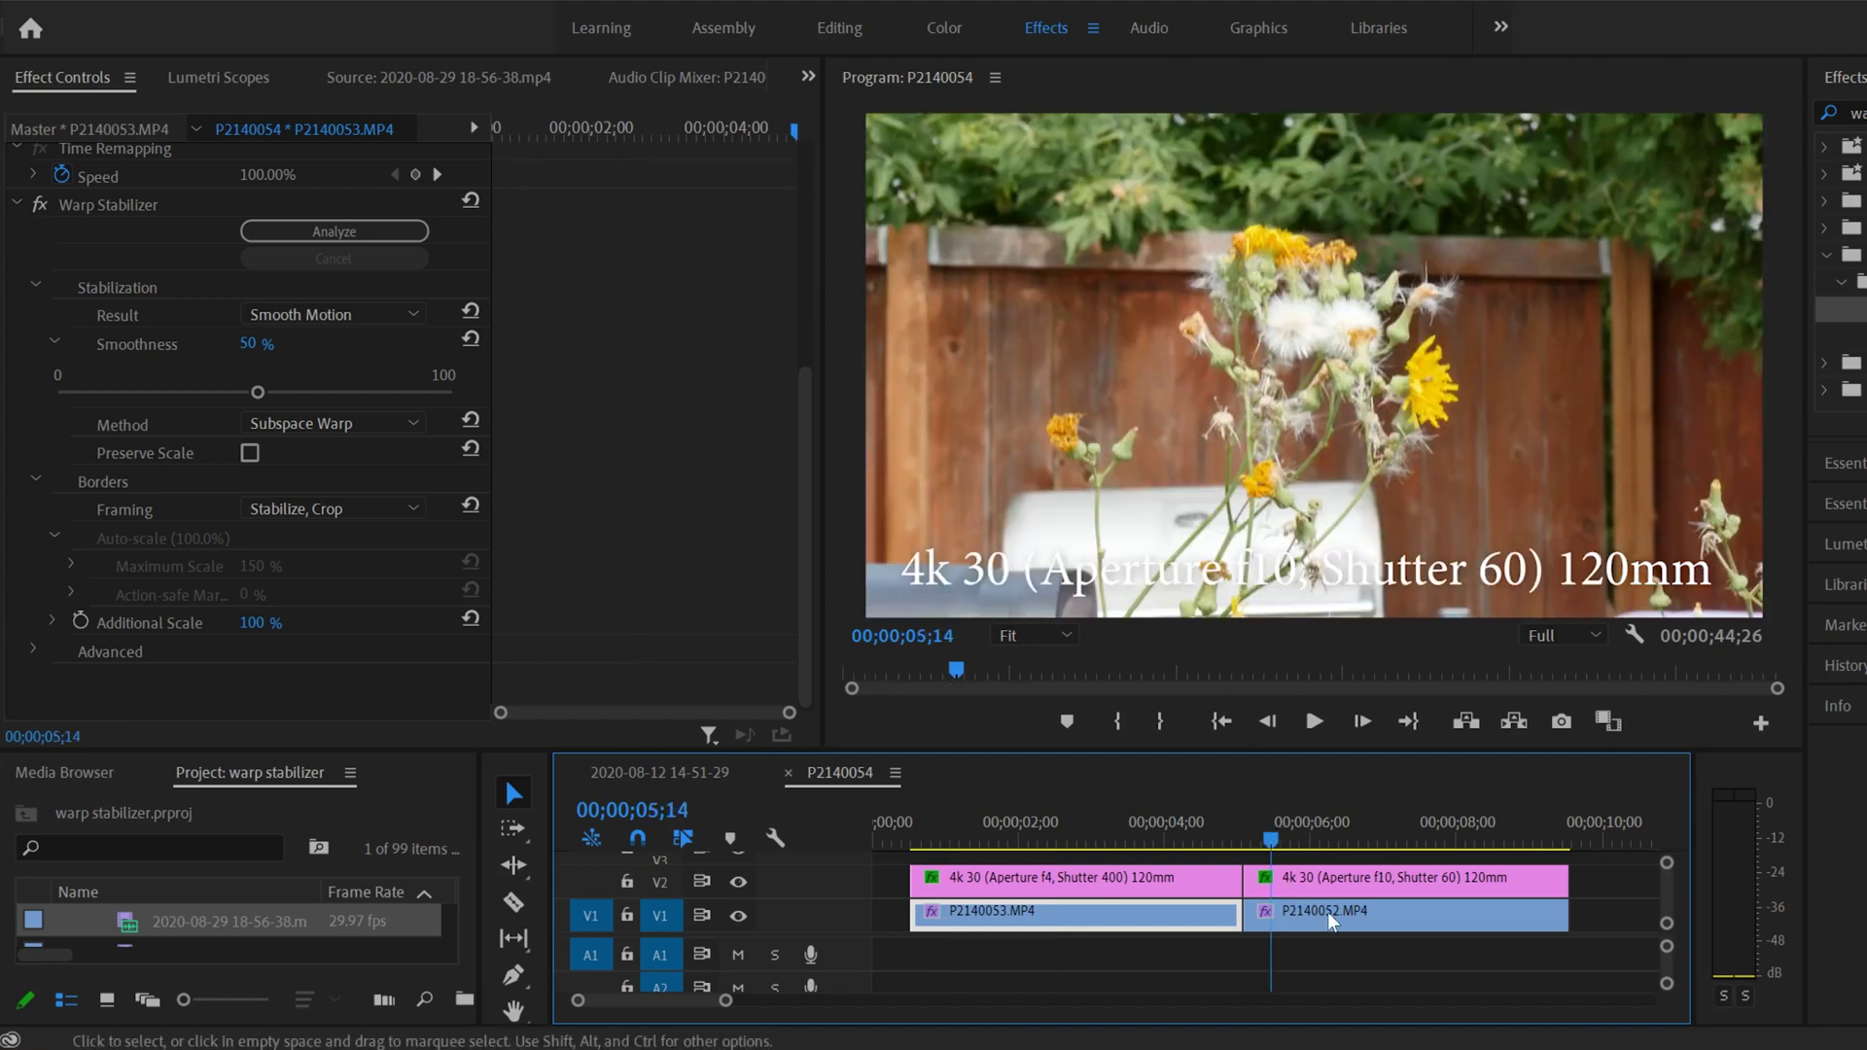
{"action": "left_click", "coordinate": [1327, 914]}
{"action": "left_click_drag", "start_coordinate": [801, 300], "coordinate": [770, 514]}
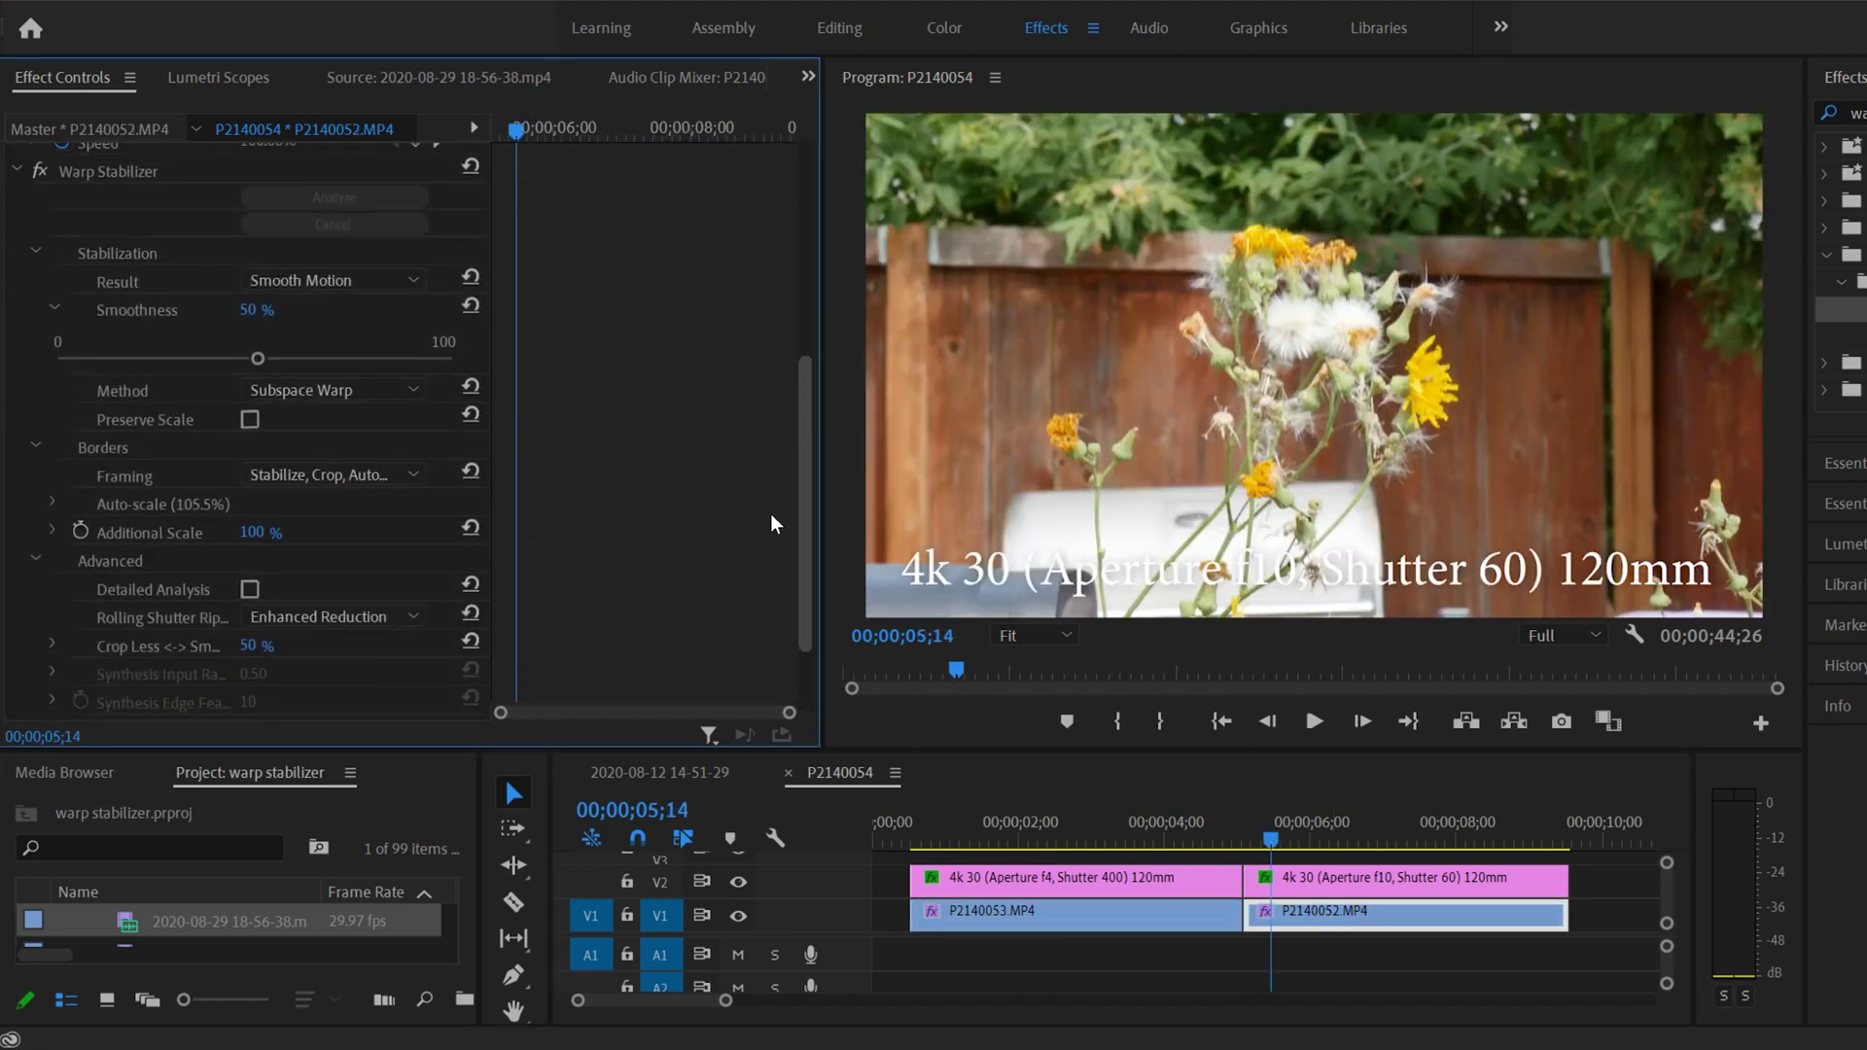
{"action": "left_click", "coordinate": [402, 472]}
{"action": "left_click", "coordinate": [340, 528]}
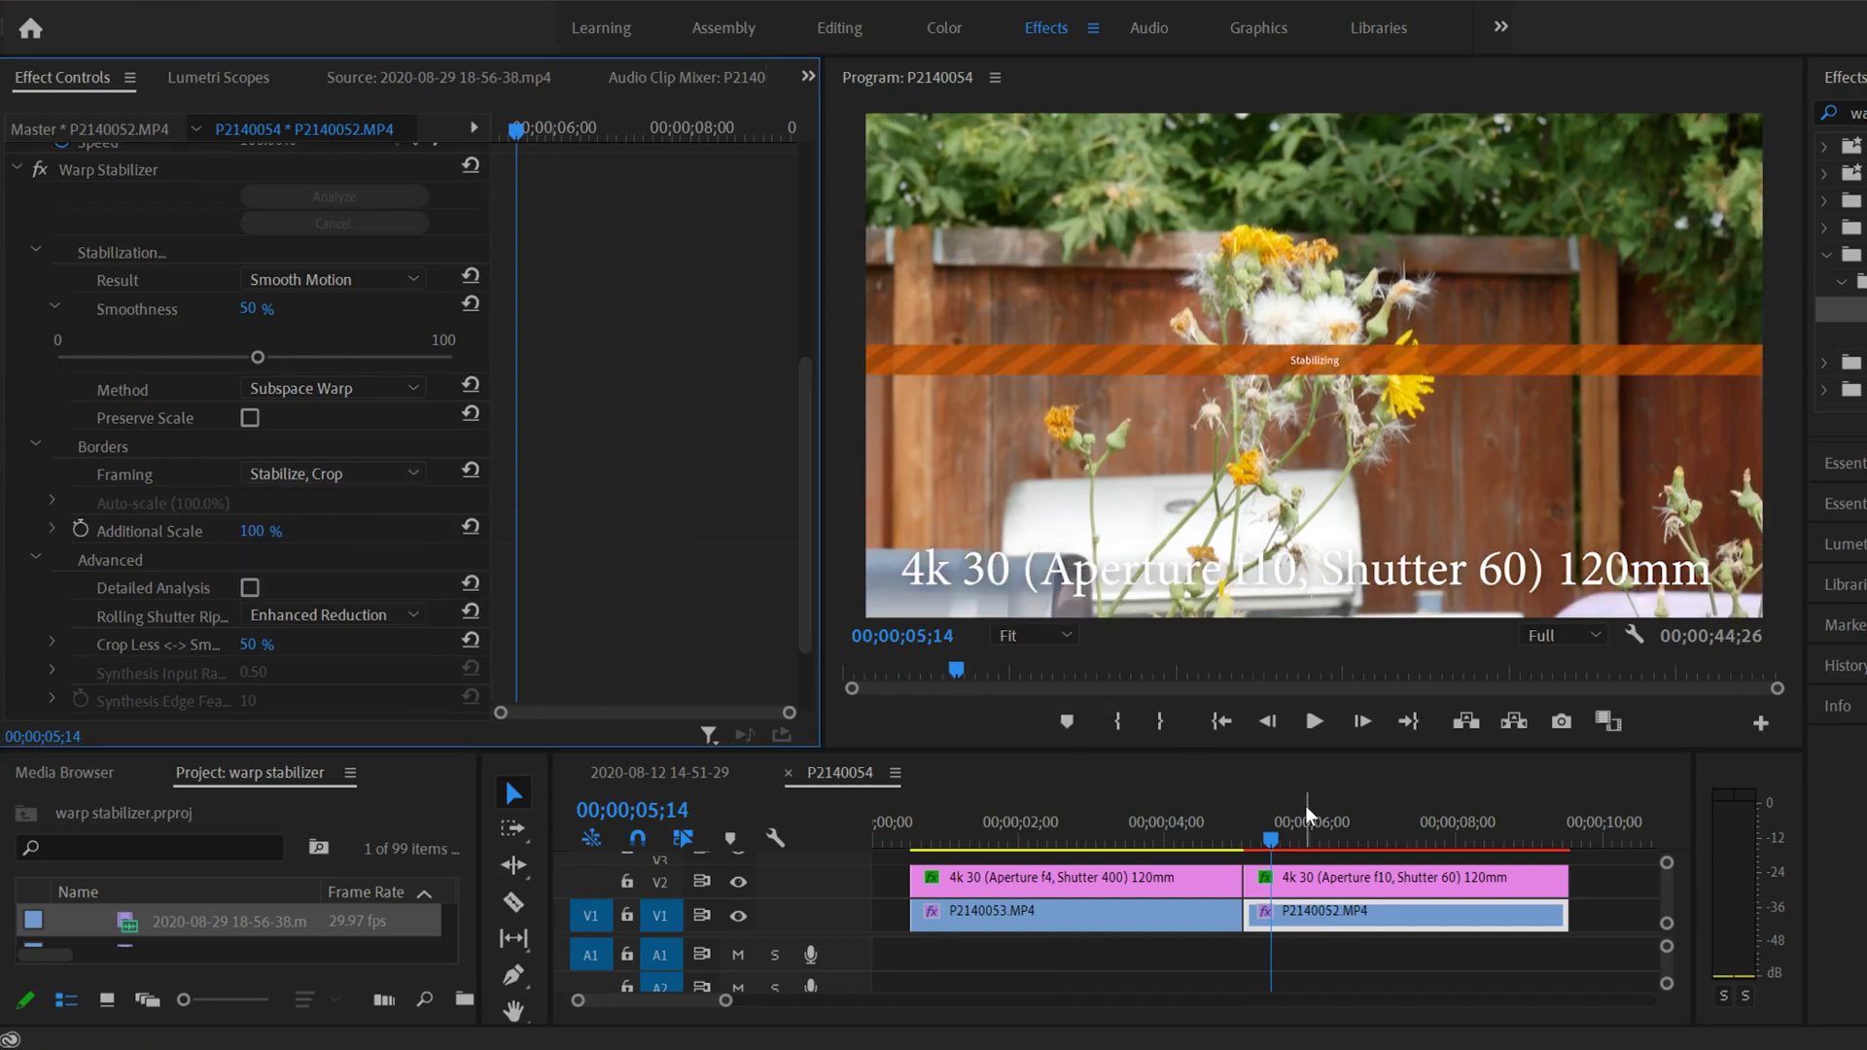
{"action": "left_click", "coordinate": [1259, 829]}
{"action": "left_click", "coordinate": [1313, 722]}
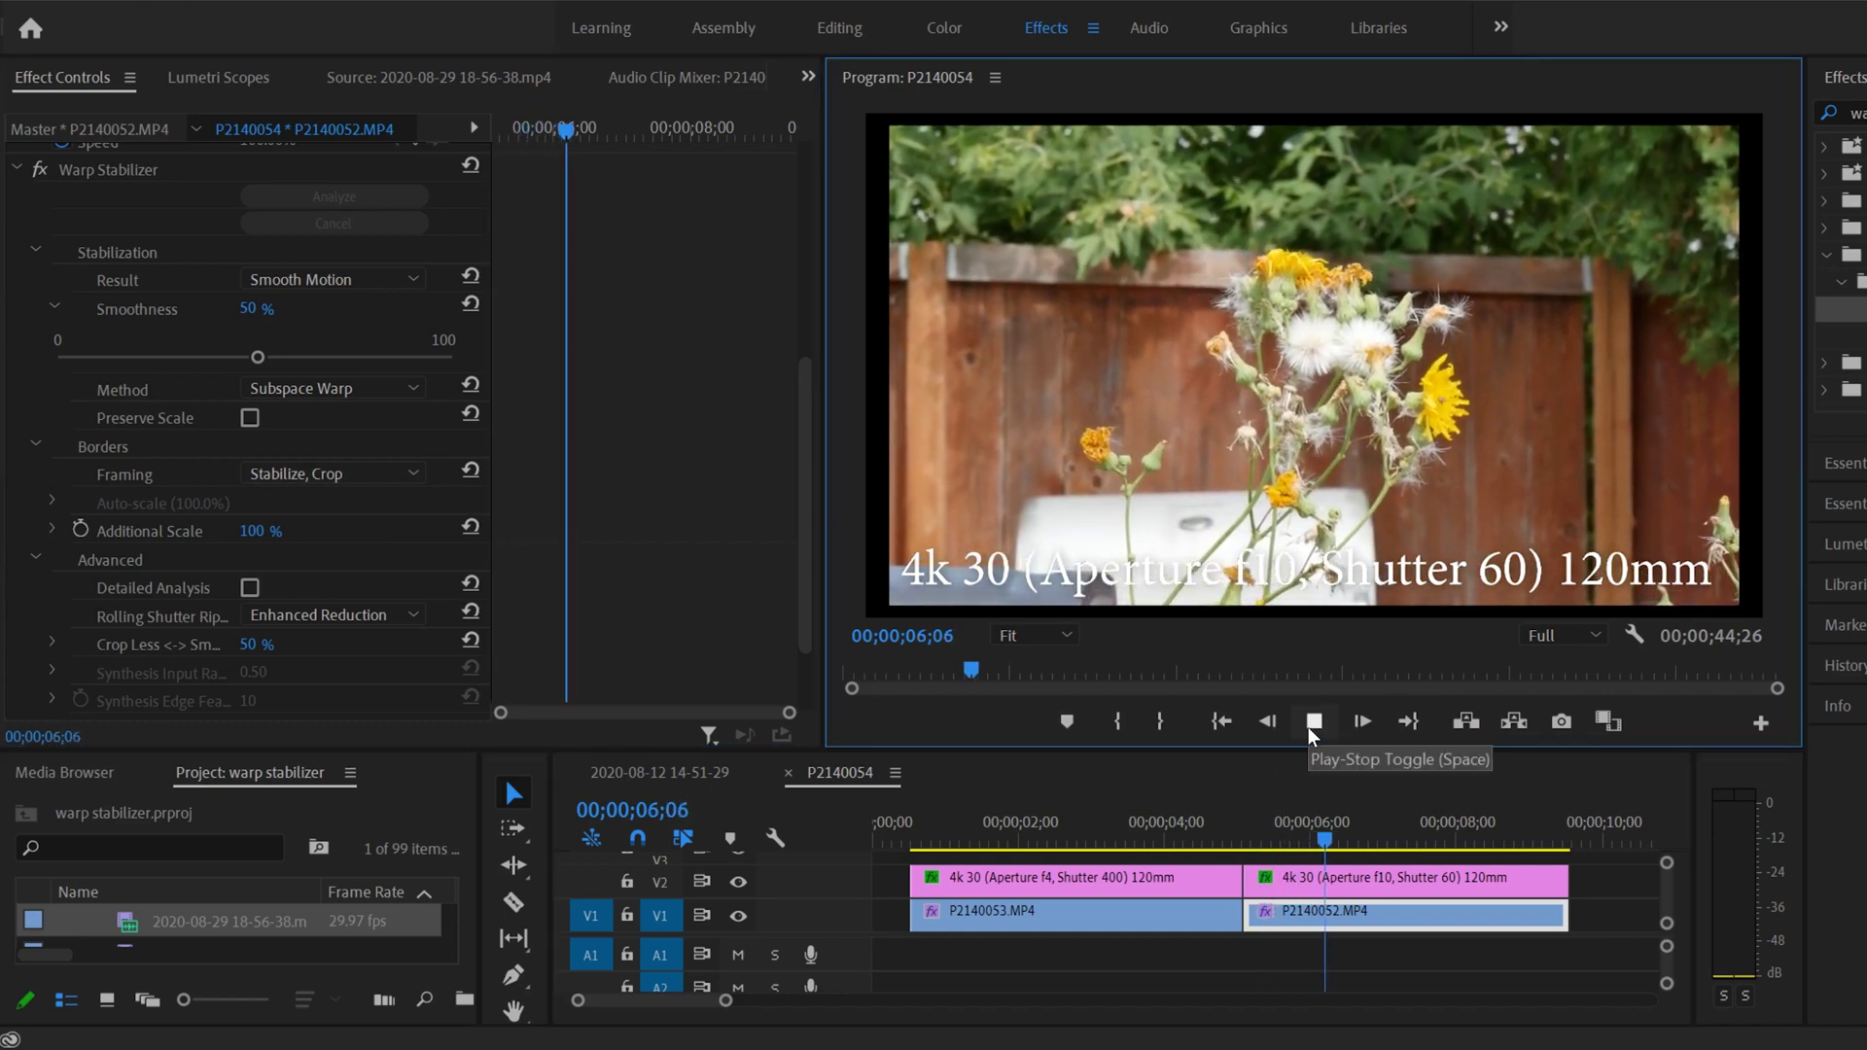
{"action": "left_click", "coordinate": [1308, 728]}
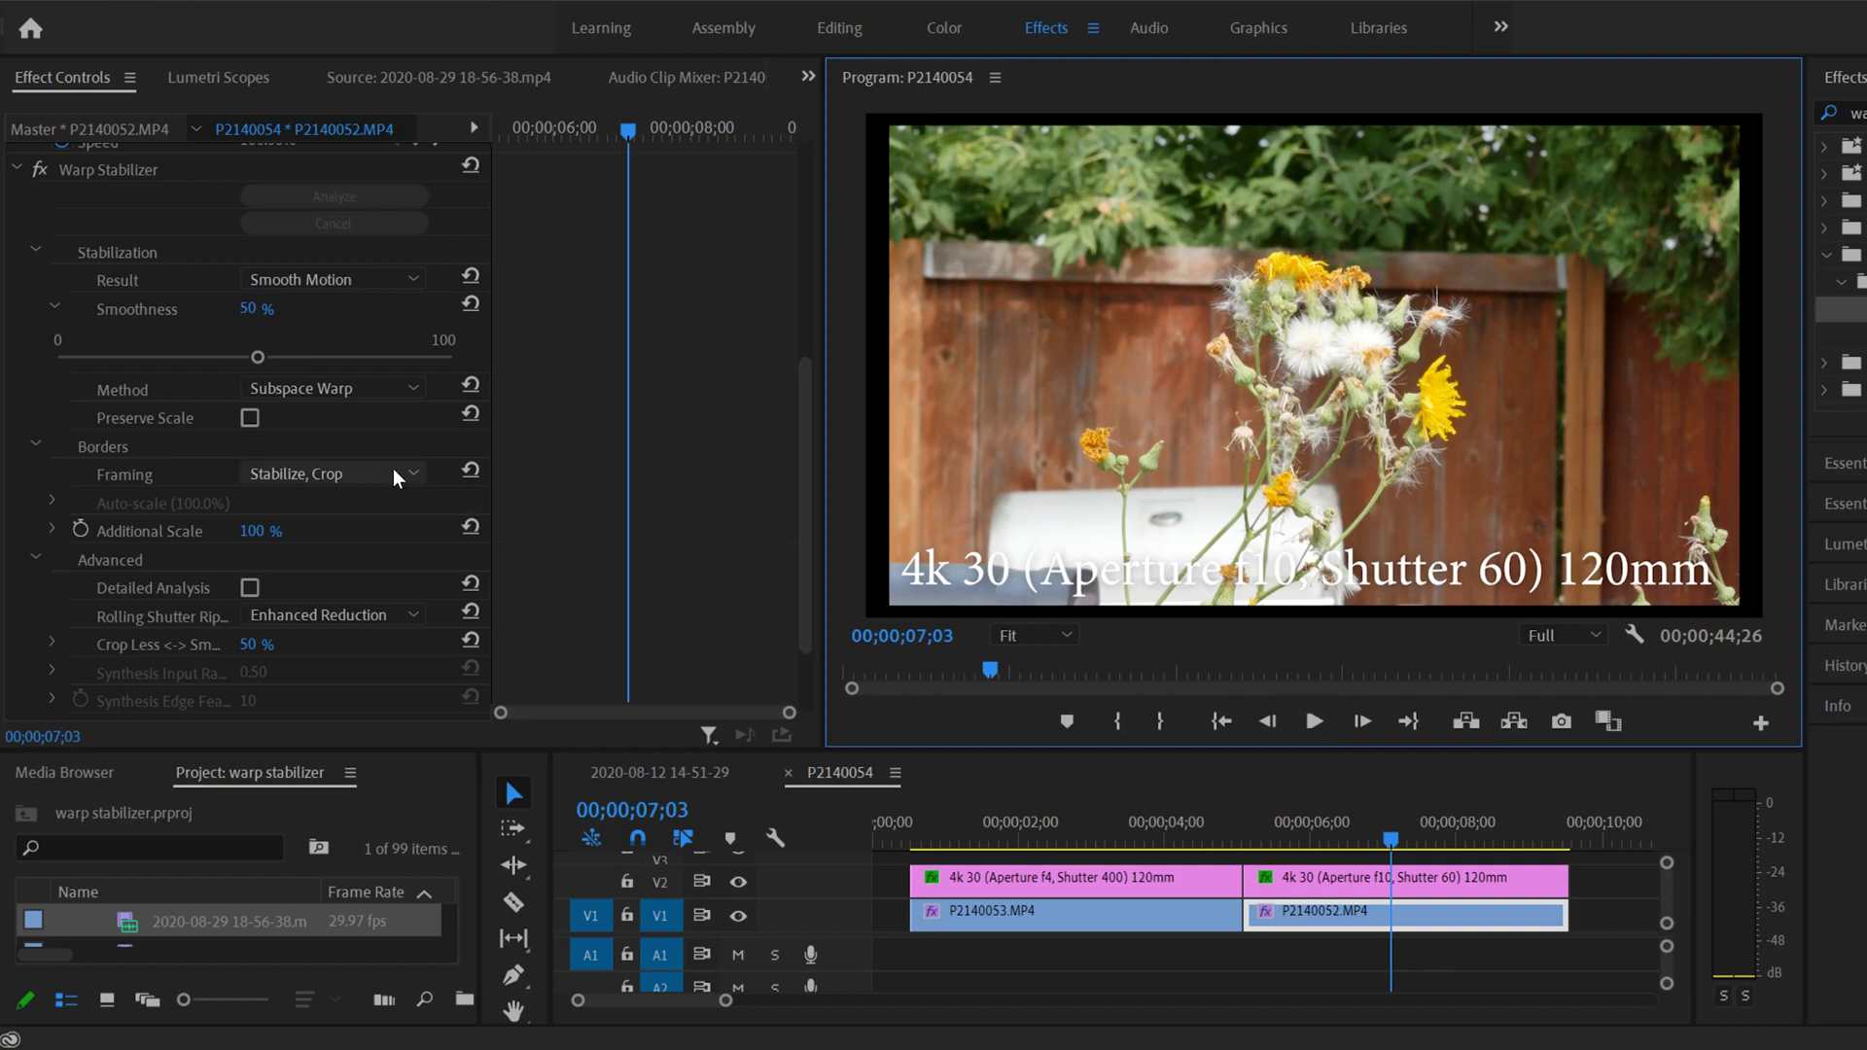
Step: Switch P2140052's framing to Stabilize Only and replay the uncropped result
{"action": "left_click", "coordinate": [355, 475]}
{"action": "left_click", "coordinate": [322, 498]}
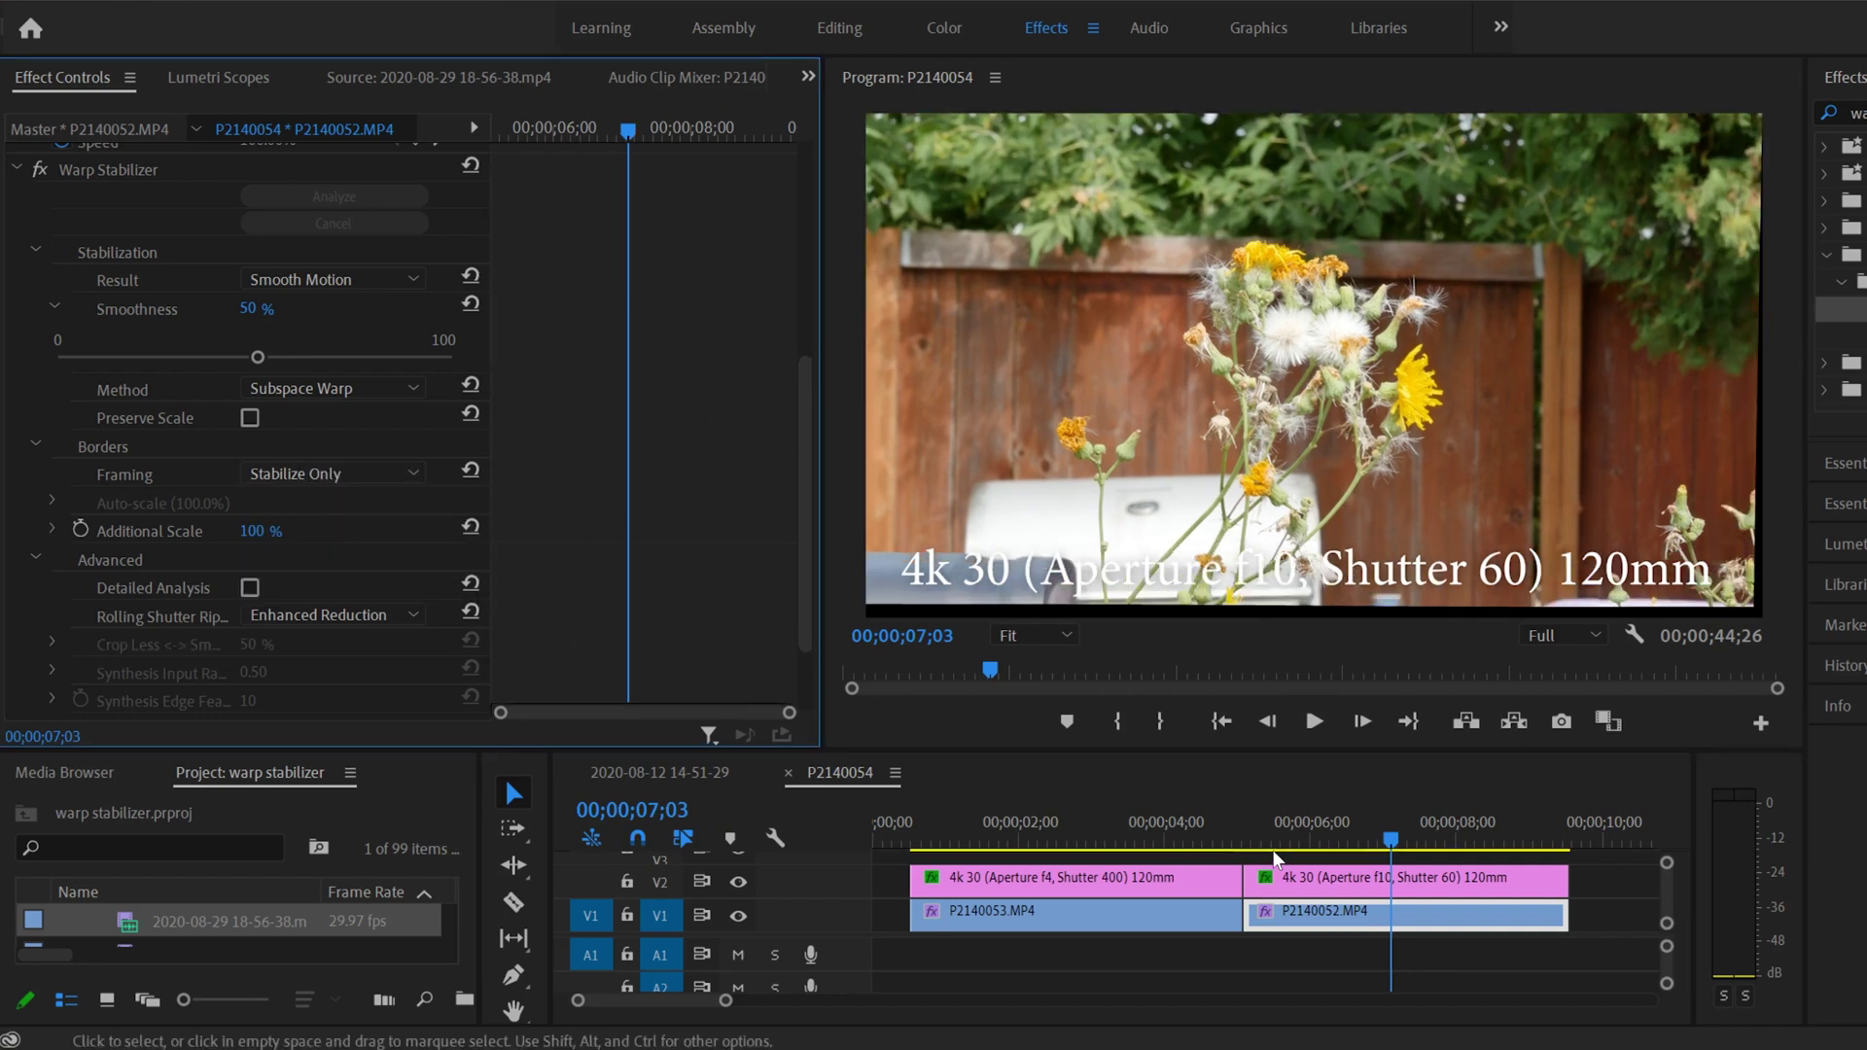
{"action": "left_click", "coordinate": [1258, 824]}
{"action": "left_click", "coordinate": [1315, 722]}
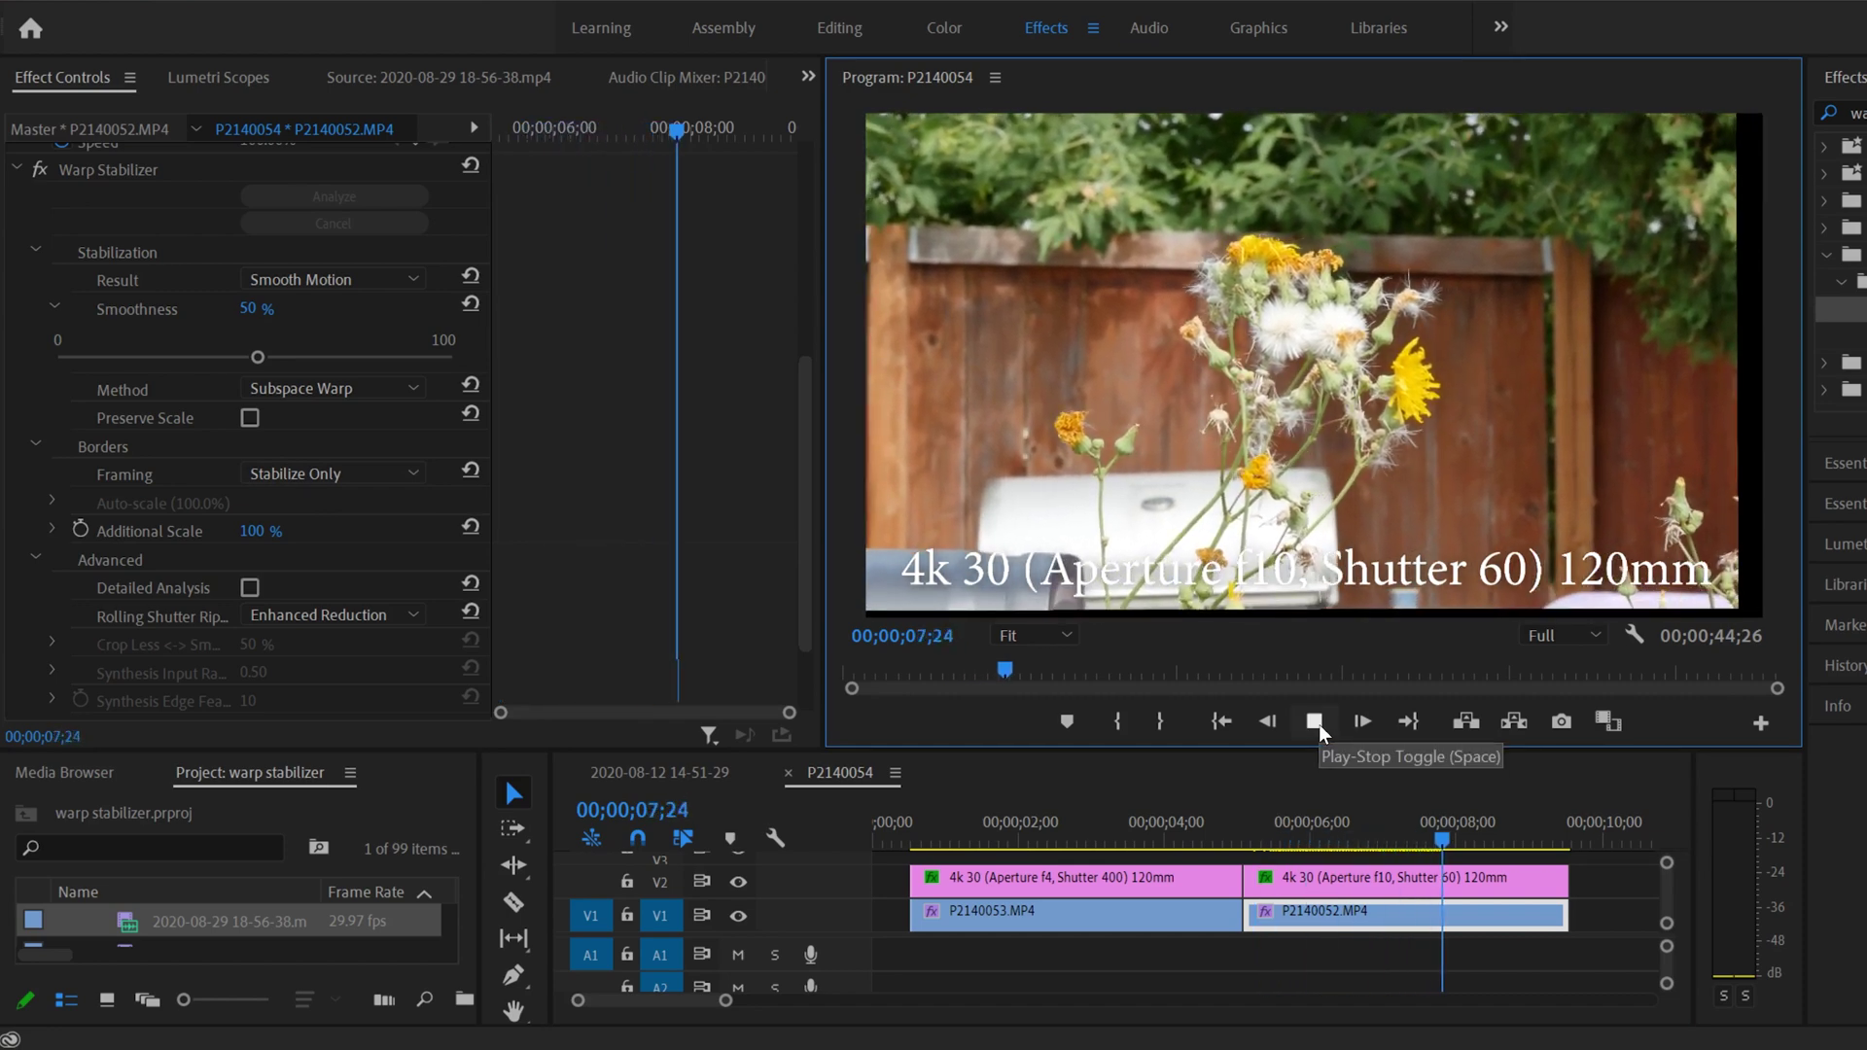
{"action": "left_click", "coordinate": [1315, 722]}
Step: Play the first clip, stopping at 4;01, then select P2140053 to show its settings
{"action": "left_click", "coordinate": [932, 825]}
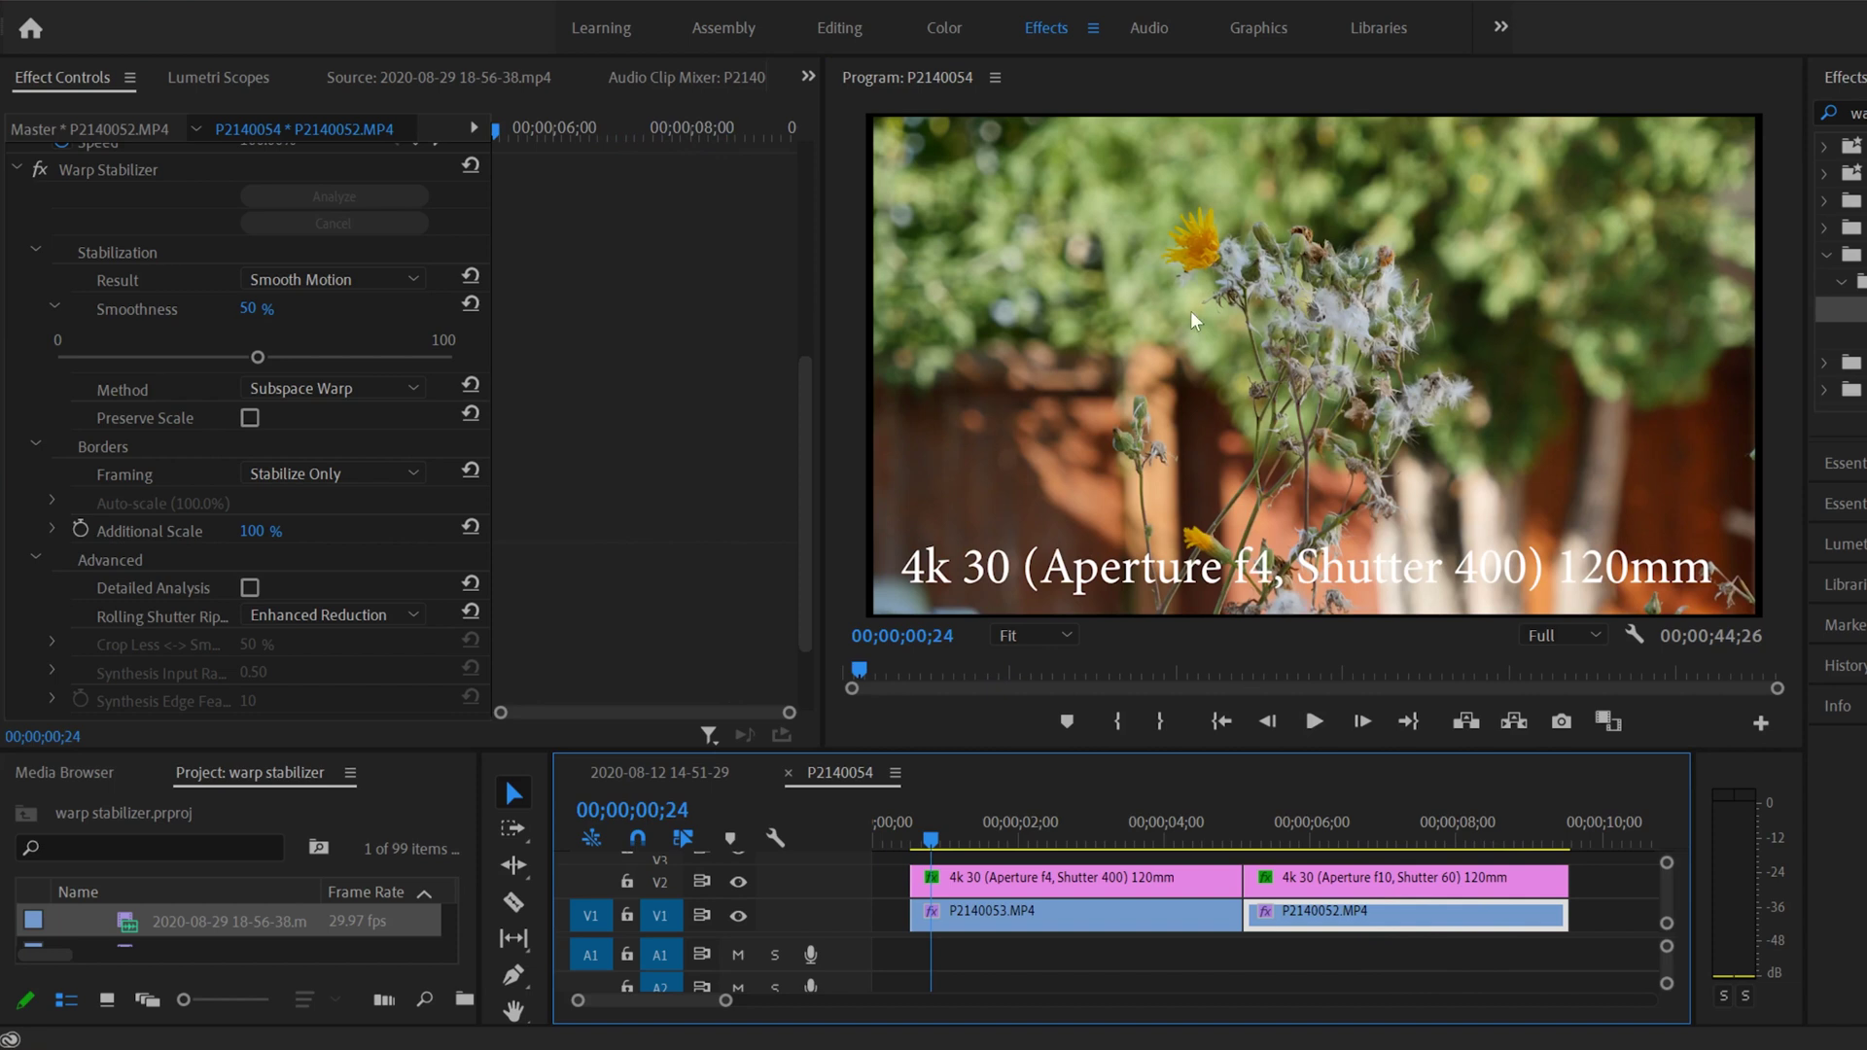
{"action": "left_click", "coordinate": [1309, 727]}
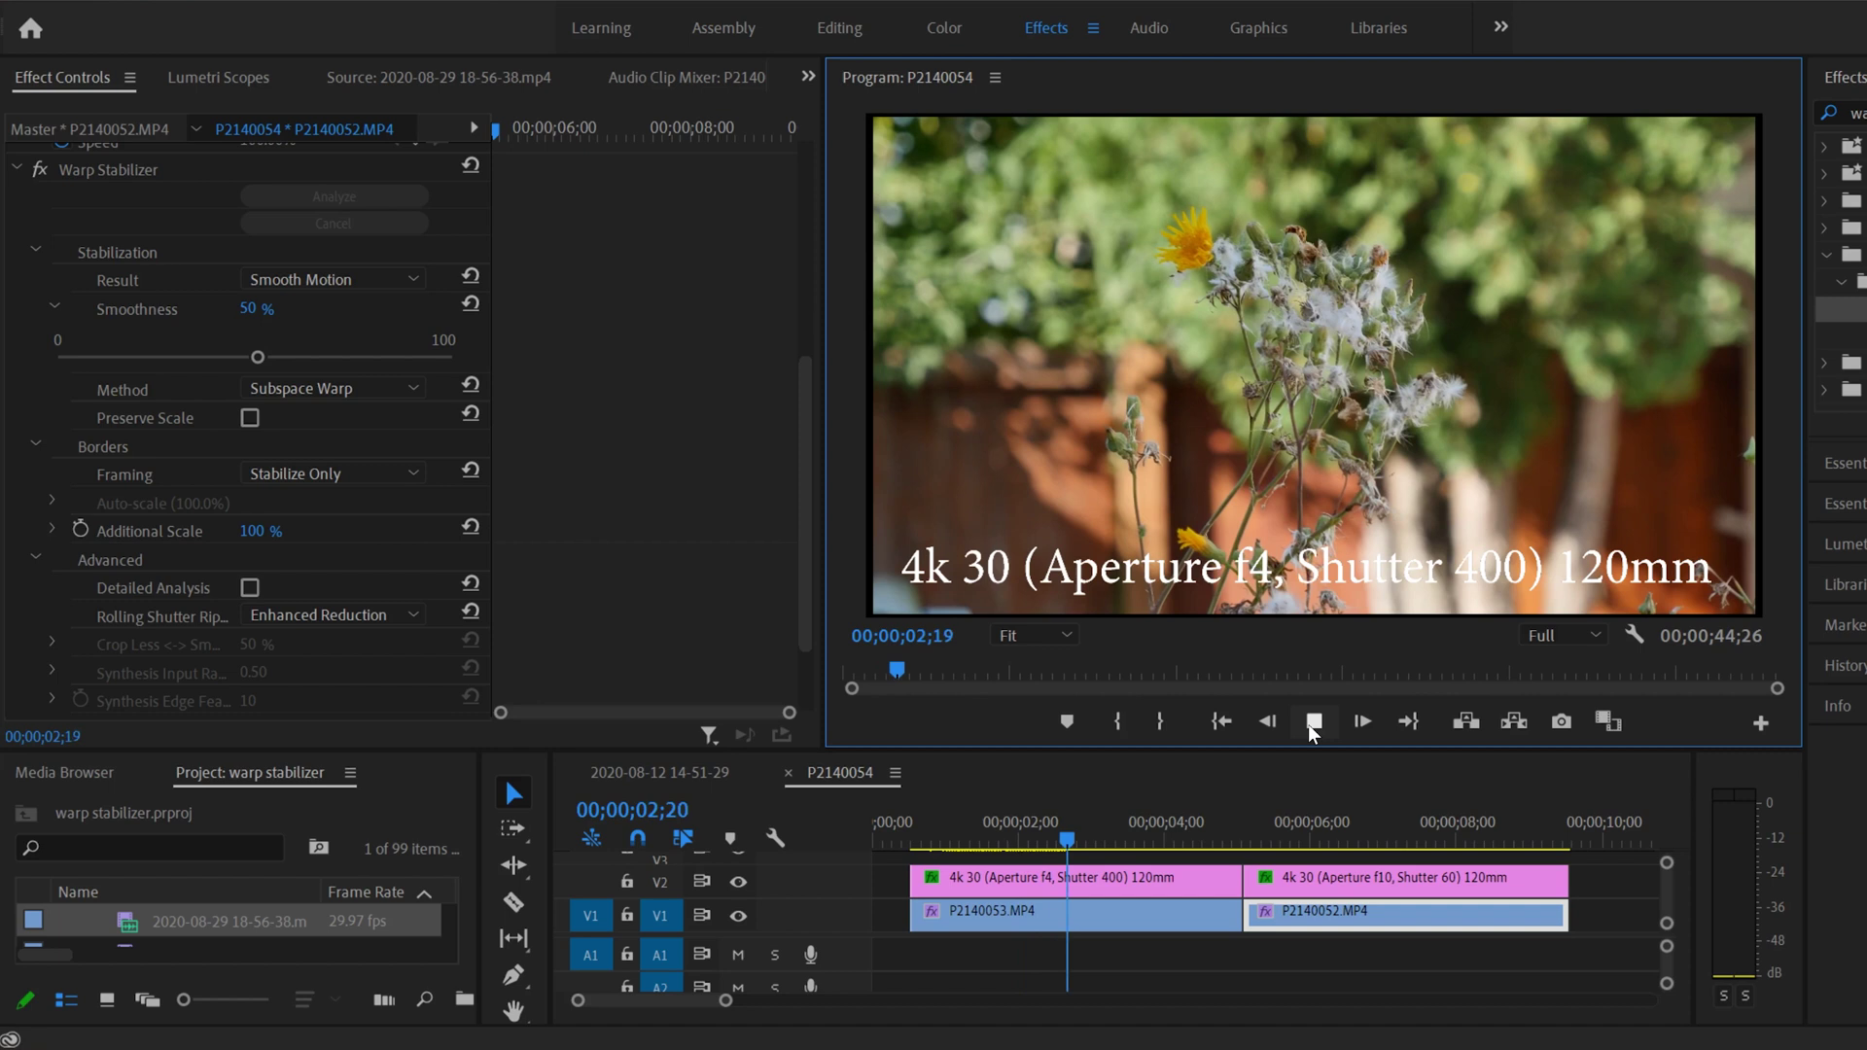
{"action": "left_click", "coordinate": [1309, 726]}
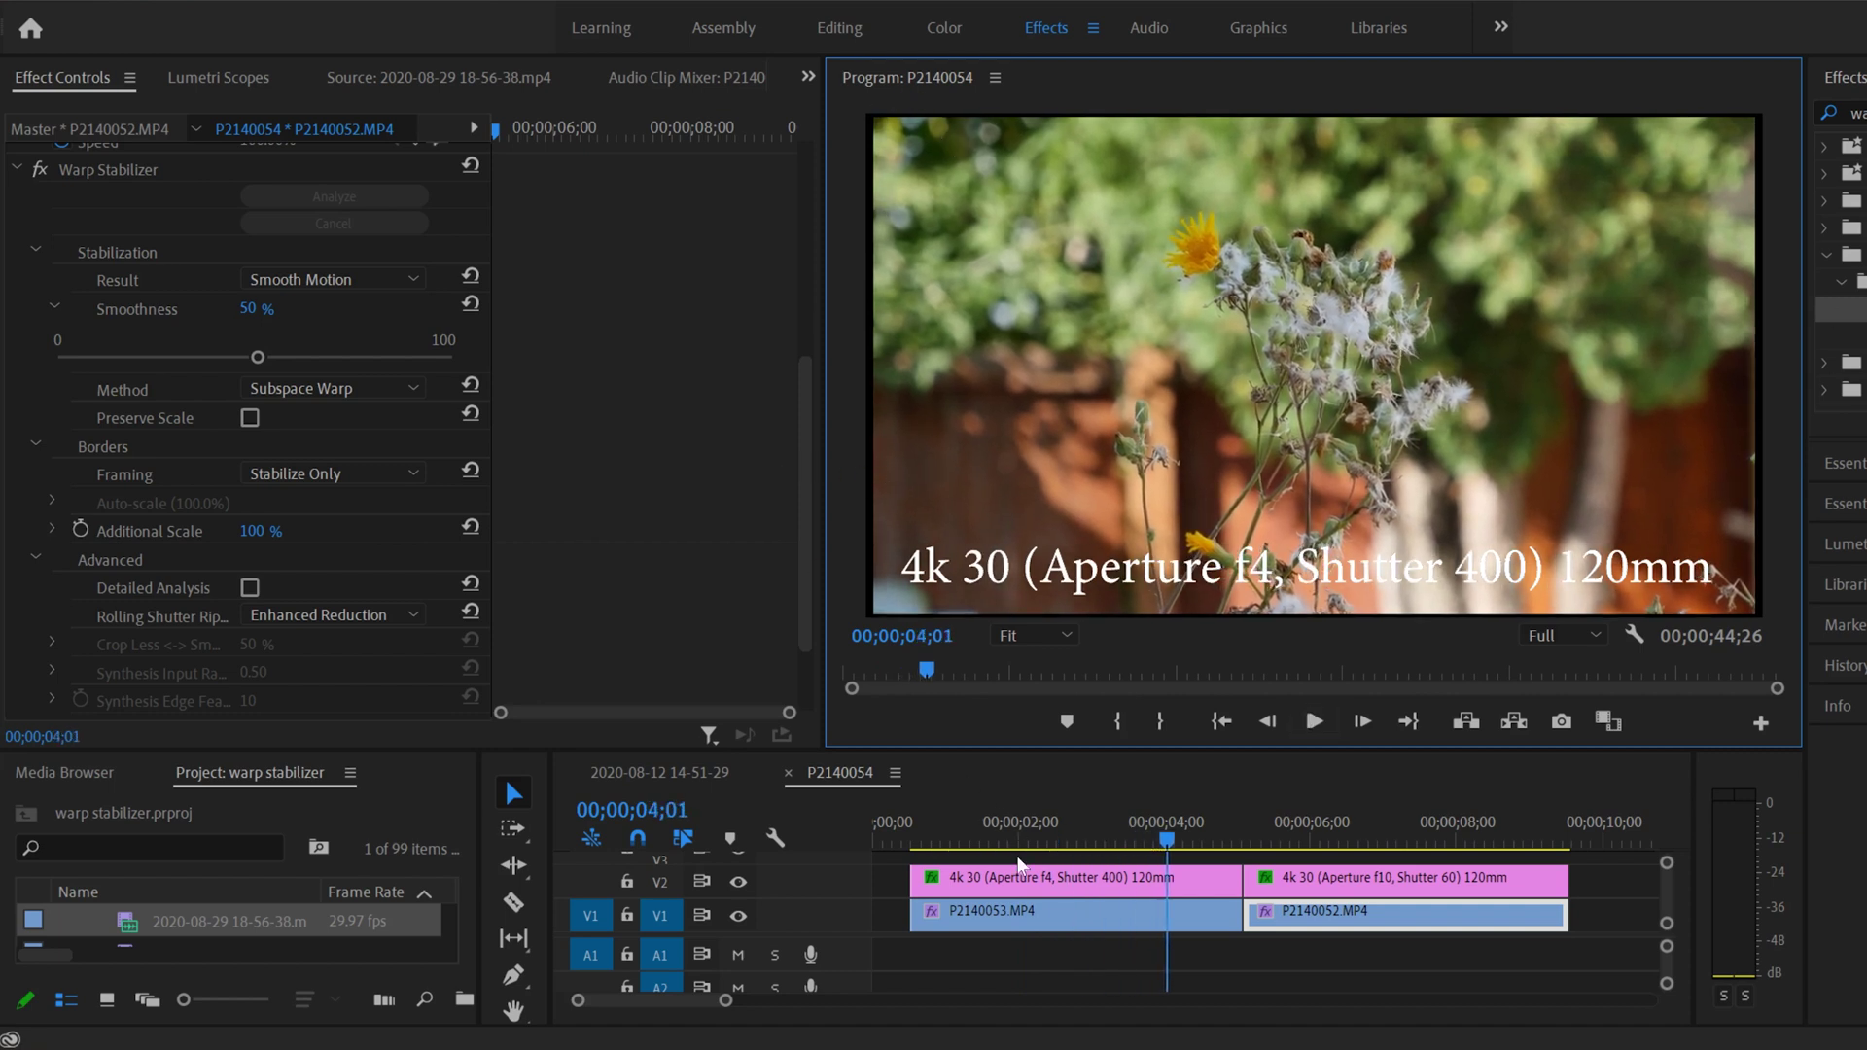
{"action": "left_click", "coordinate": [1018, 908]}
{"action": "left_click_drag", "start_coordinate": [804, 400], "coordinate": [772, 636]}
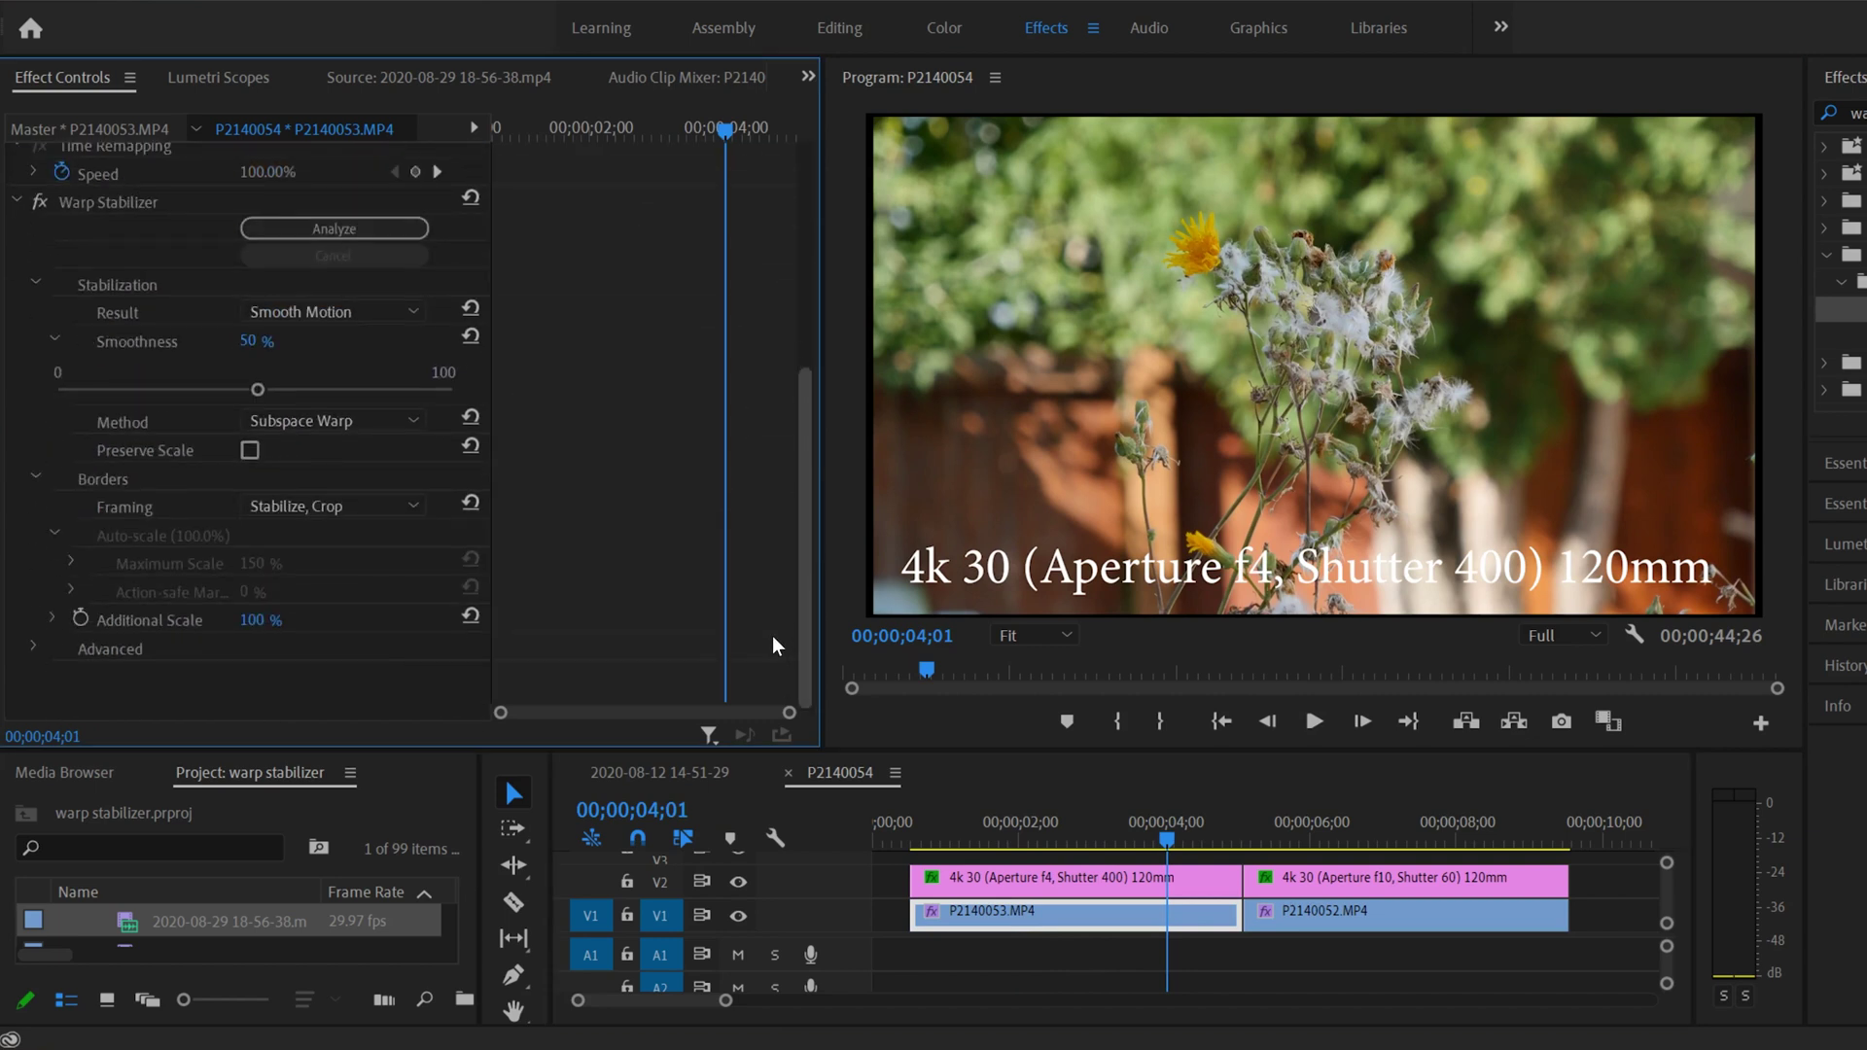
Step: Nudge Additional Scale to 102% and set P2140053's framing to Stabilize, Crop, Auto-scale
{"action": "left_click_drag", "start_coordinate": [255, 619], "coordinate": [304, 622]}
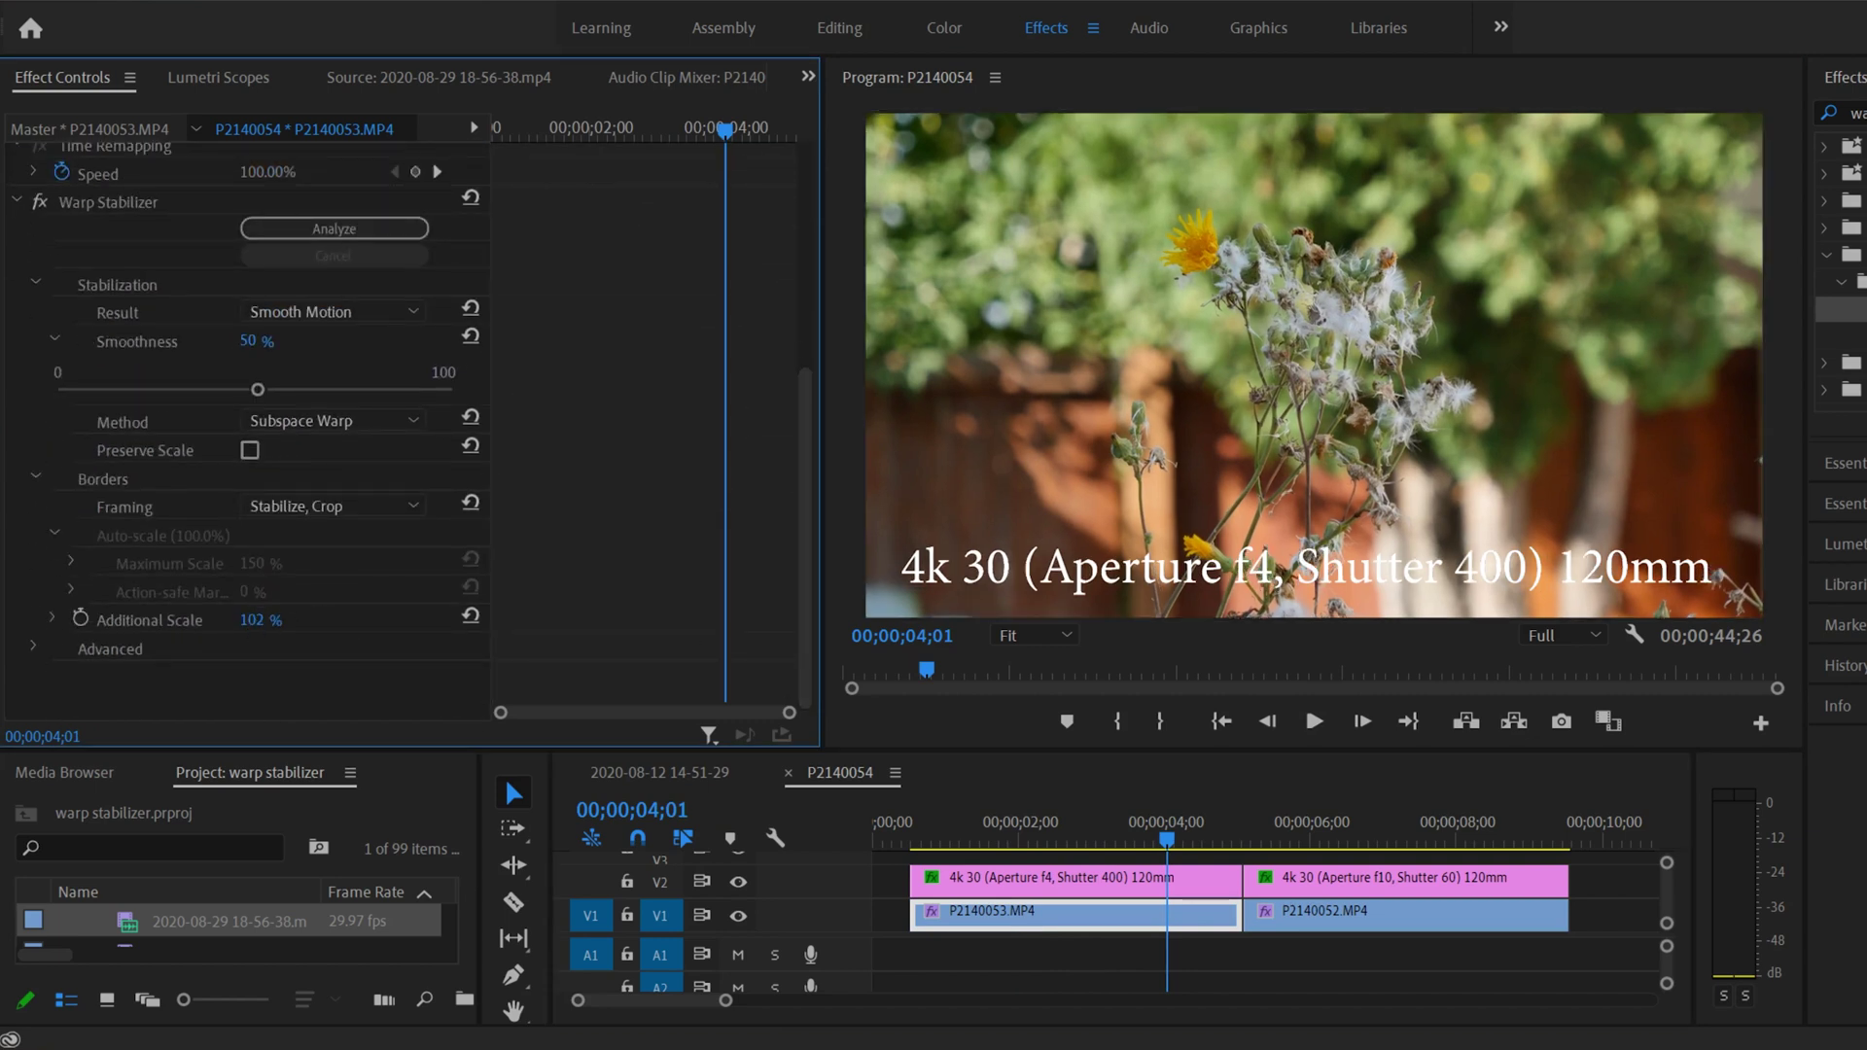
{"action": "left_click", "coordinate": [352, 505]}
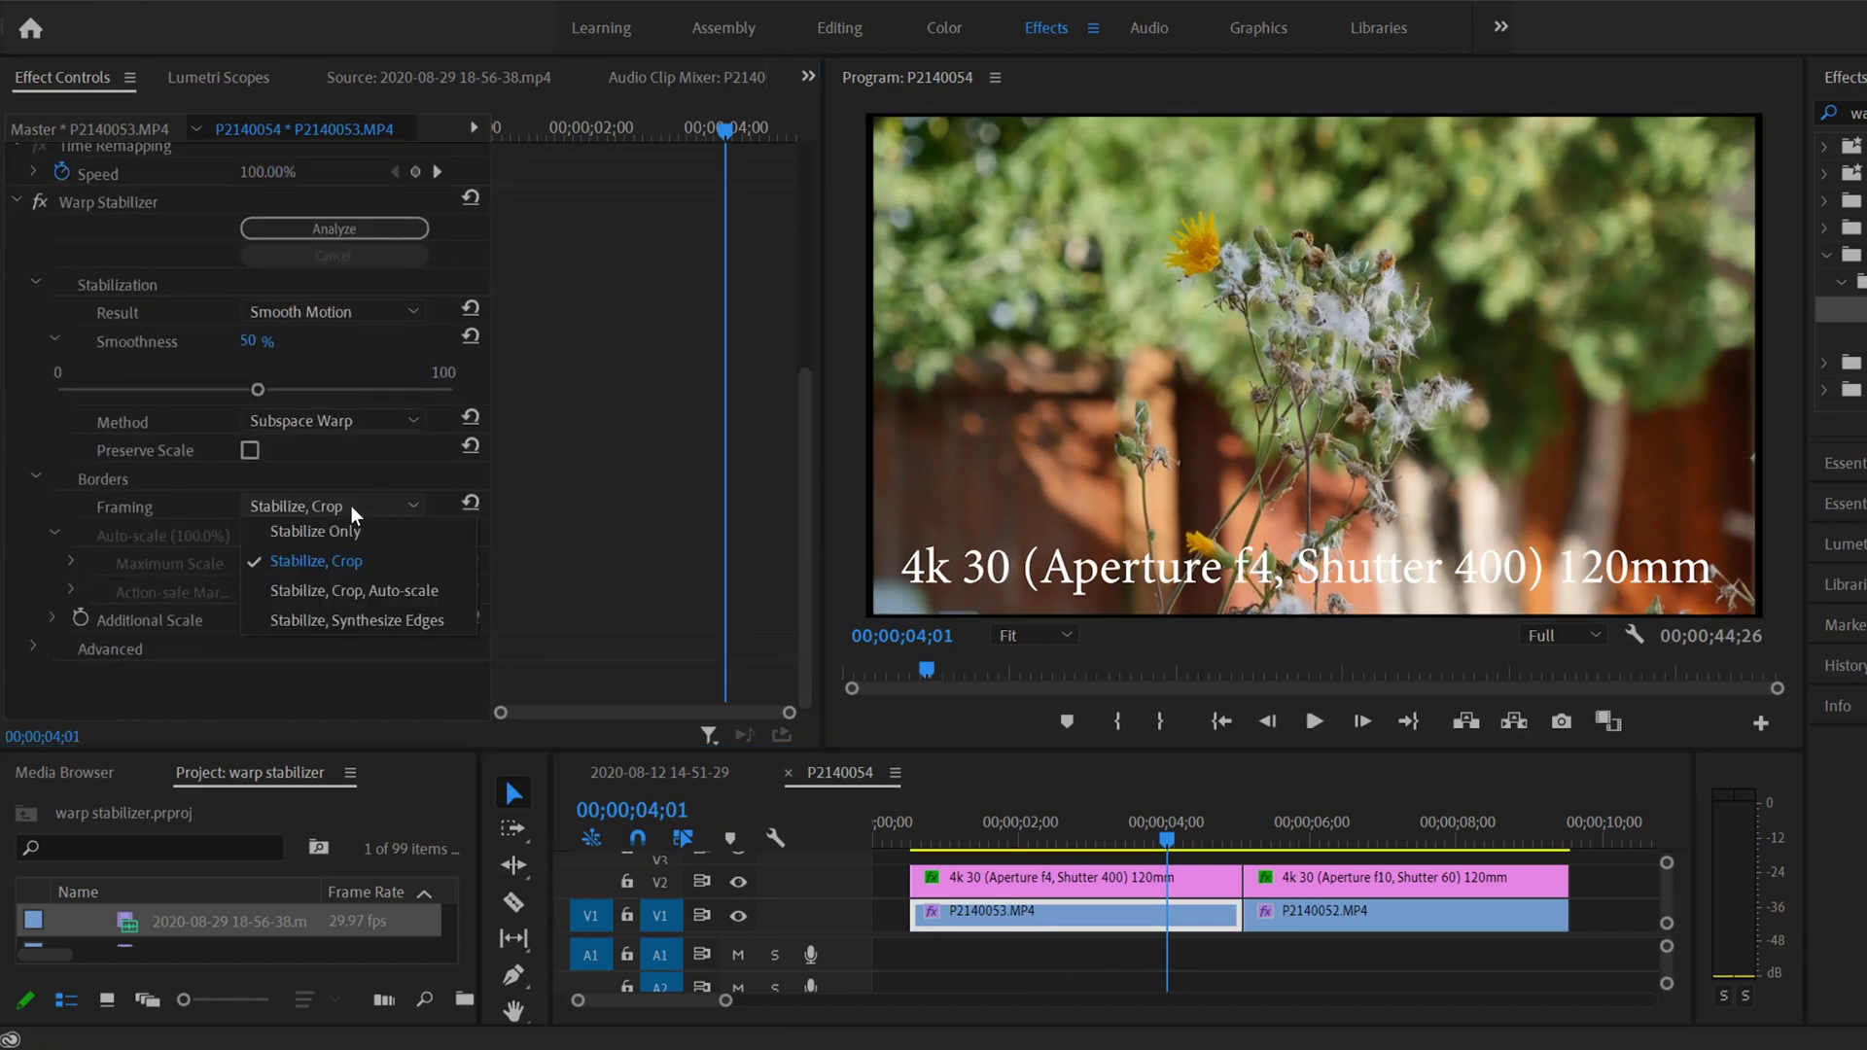
{"action": "left_click", "coordinate": [402, 590]}
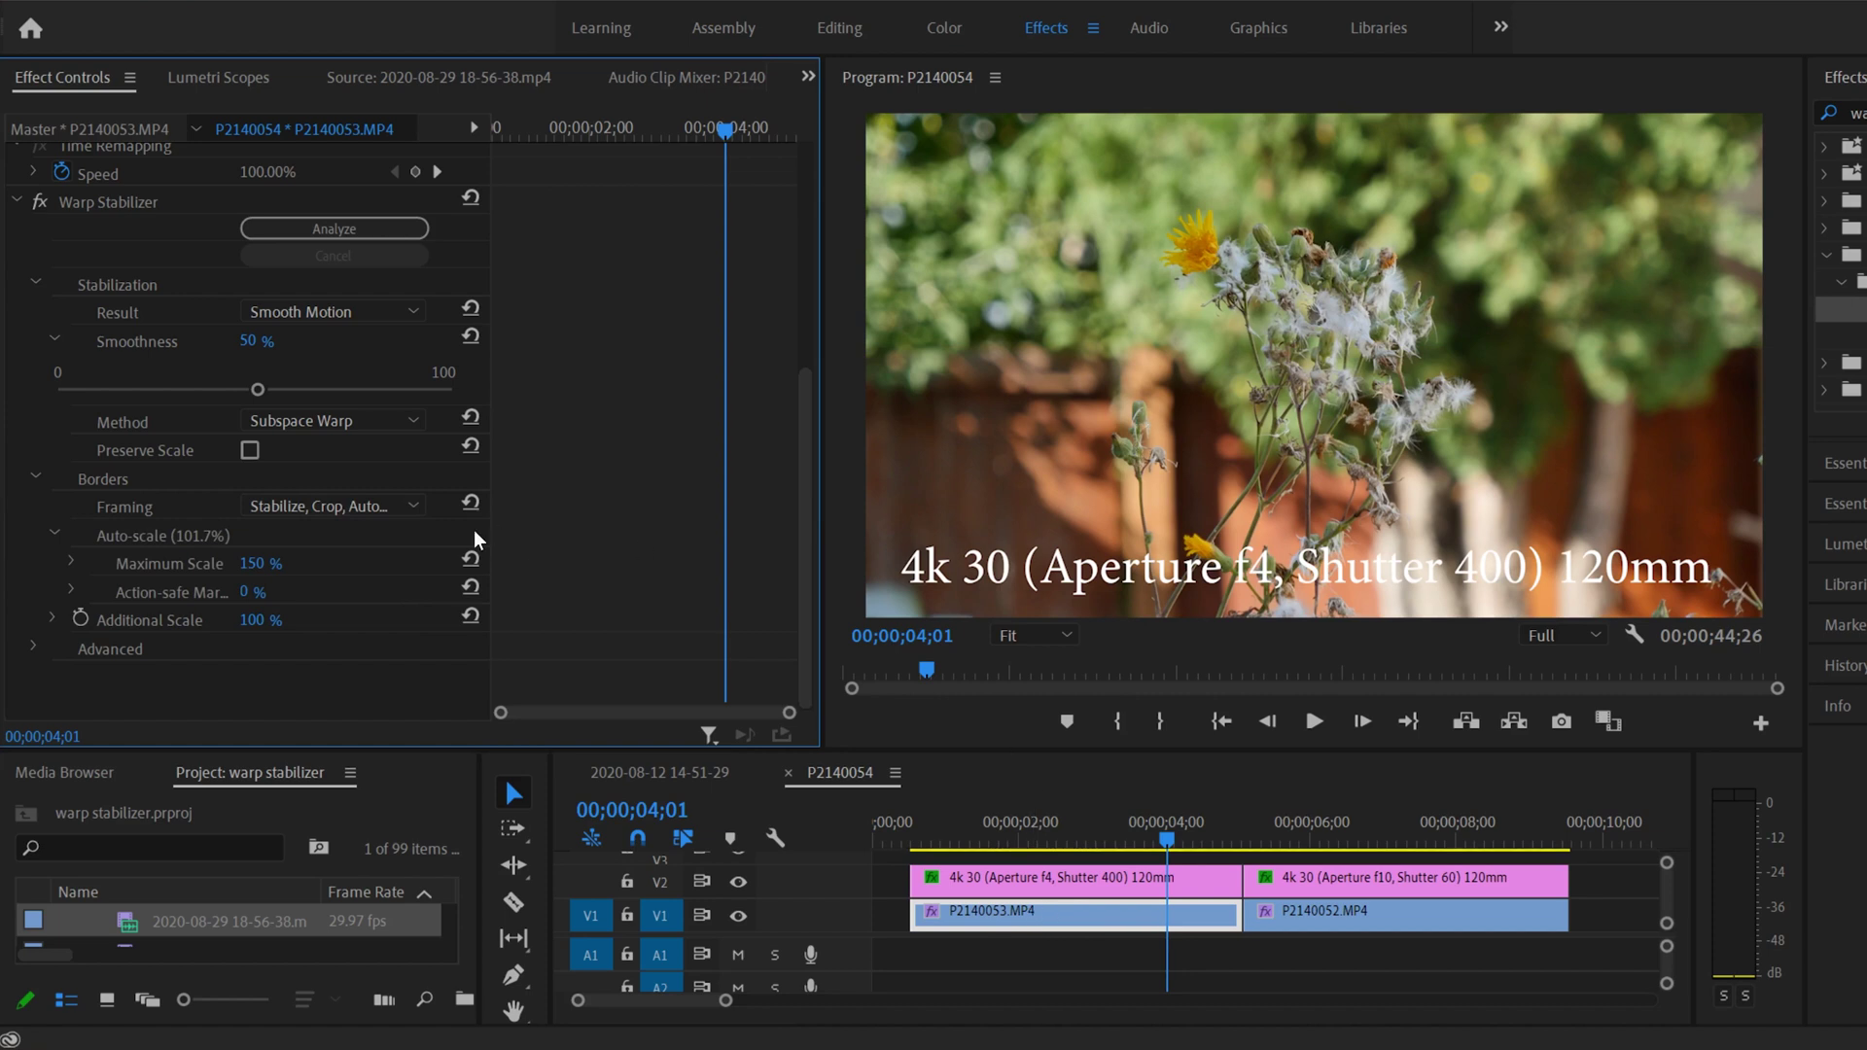
{"action": "left_click", "coordinate": [406, 504]}
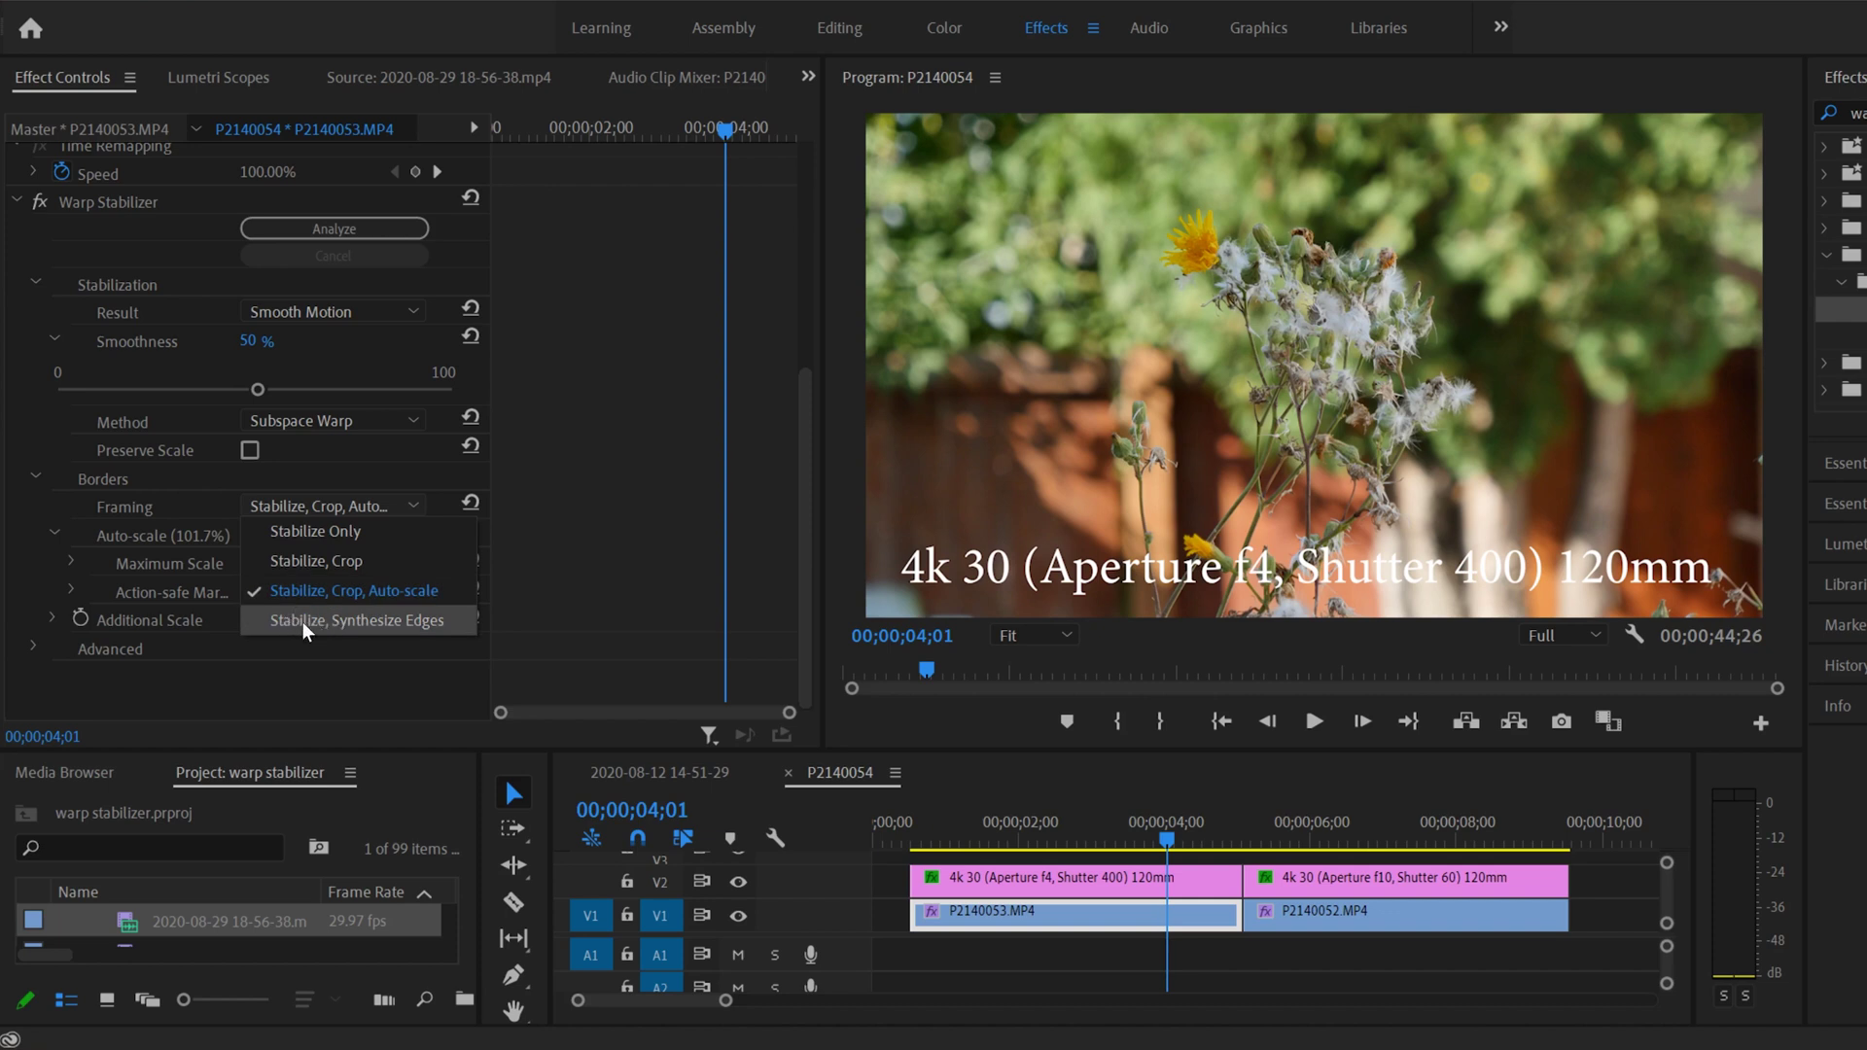
Step: Try Stabilize, Synthesize Edges framing and play the clip from the beginning
{"action": "left_click", "coordinate": [366, 619]}
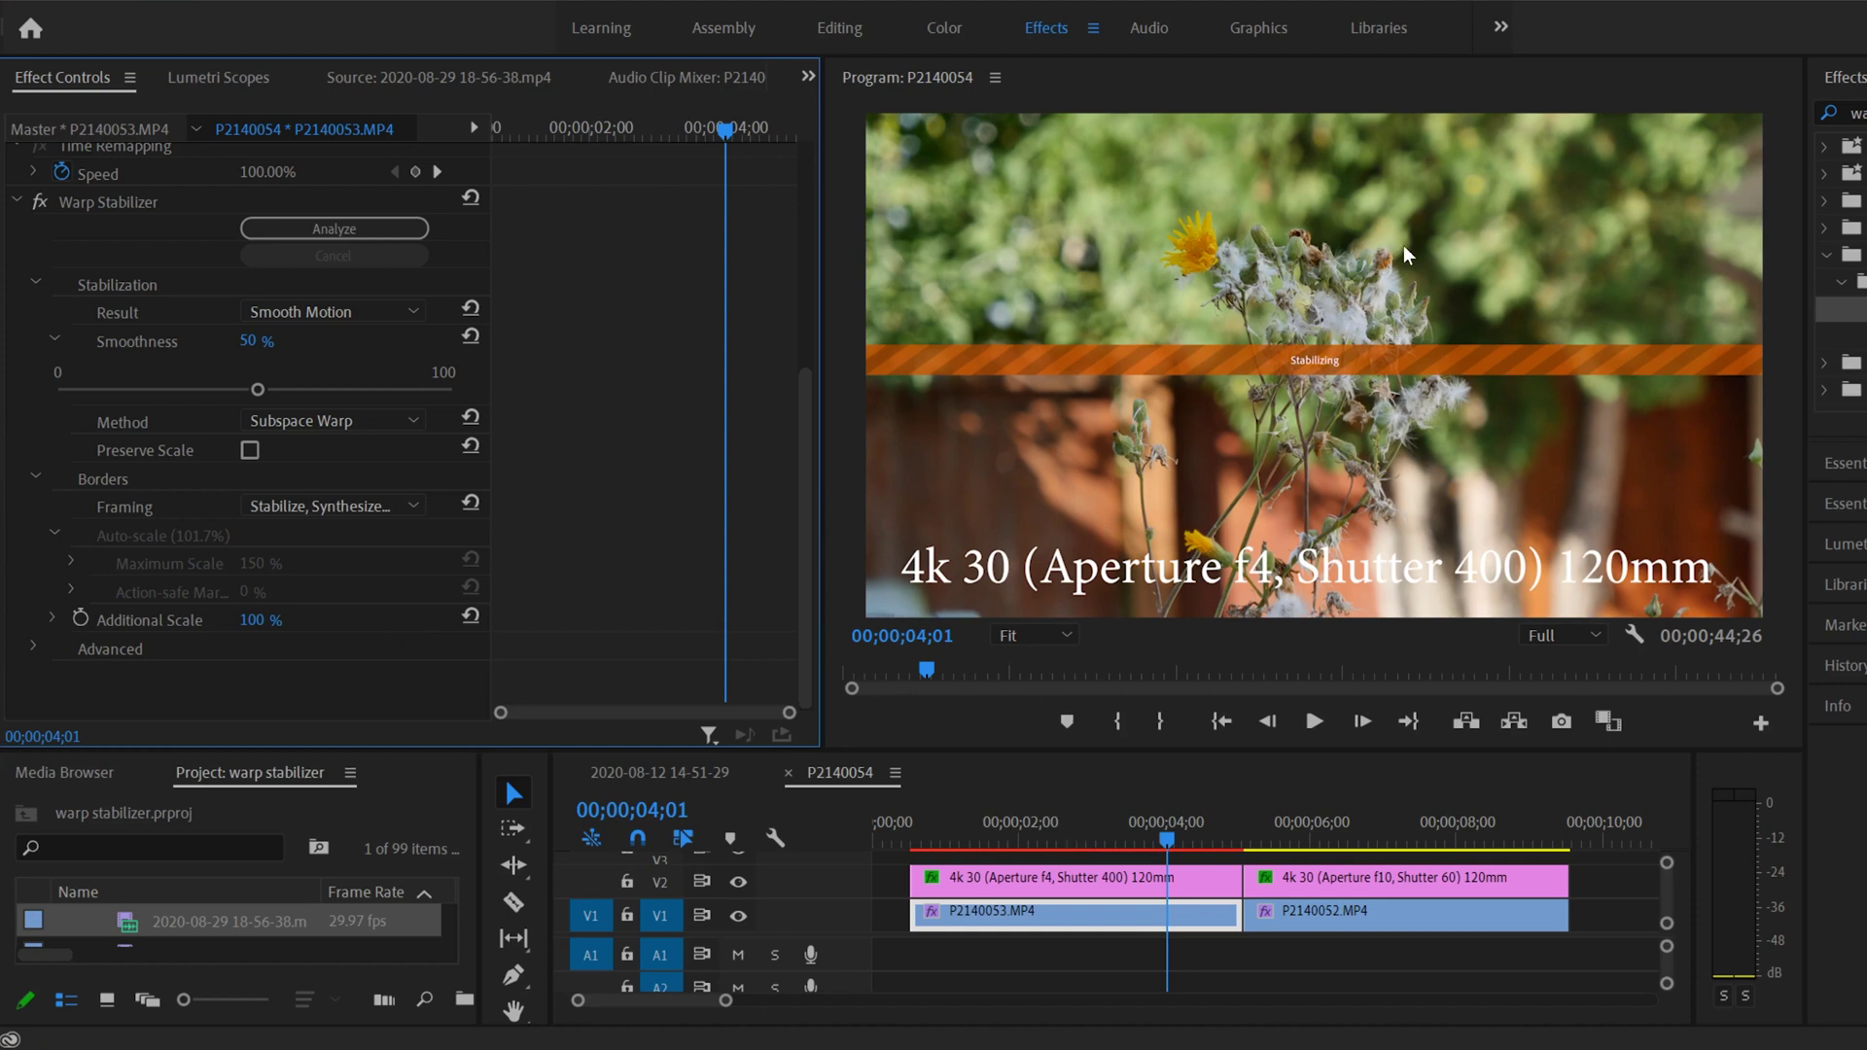
{"action": "left_click", "coordinate": [1291, 422]}
{"action": "key", "text": "Home"}
{"action": "key", "text": "space"}
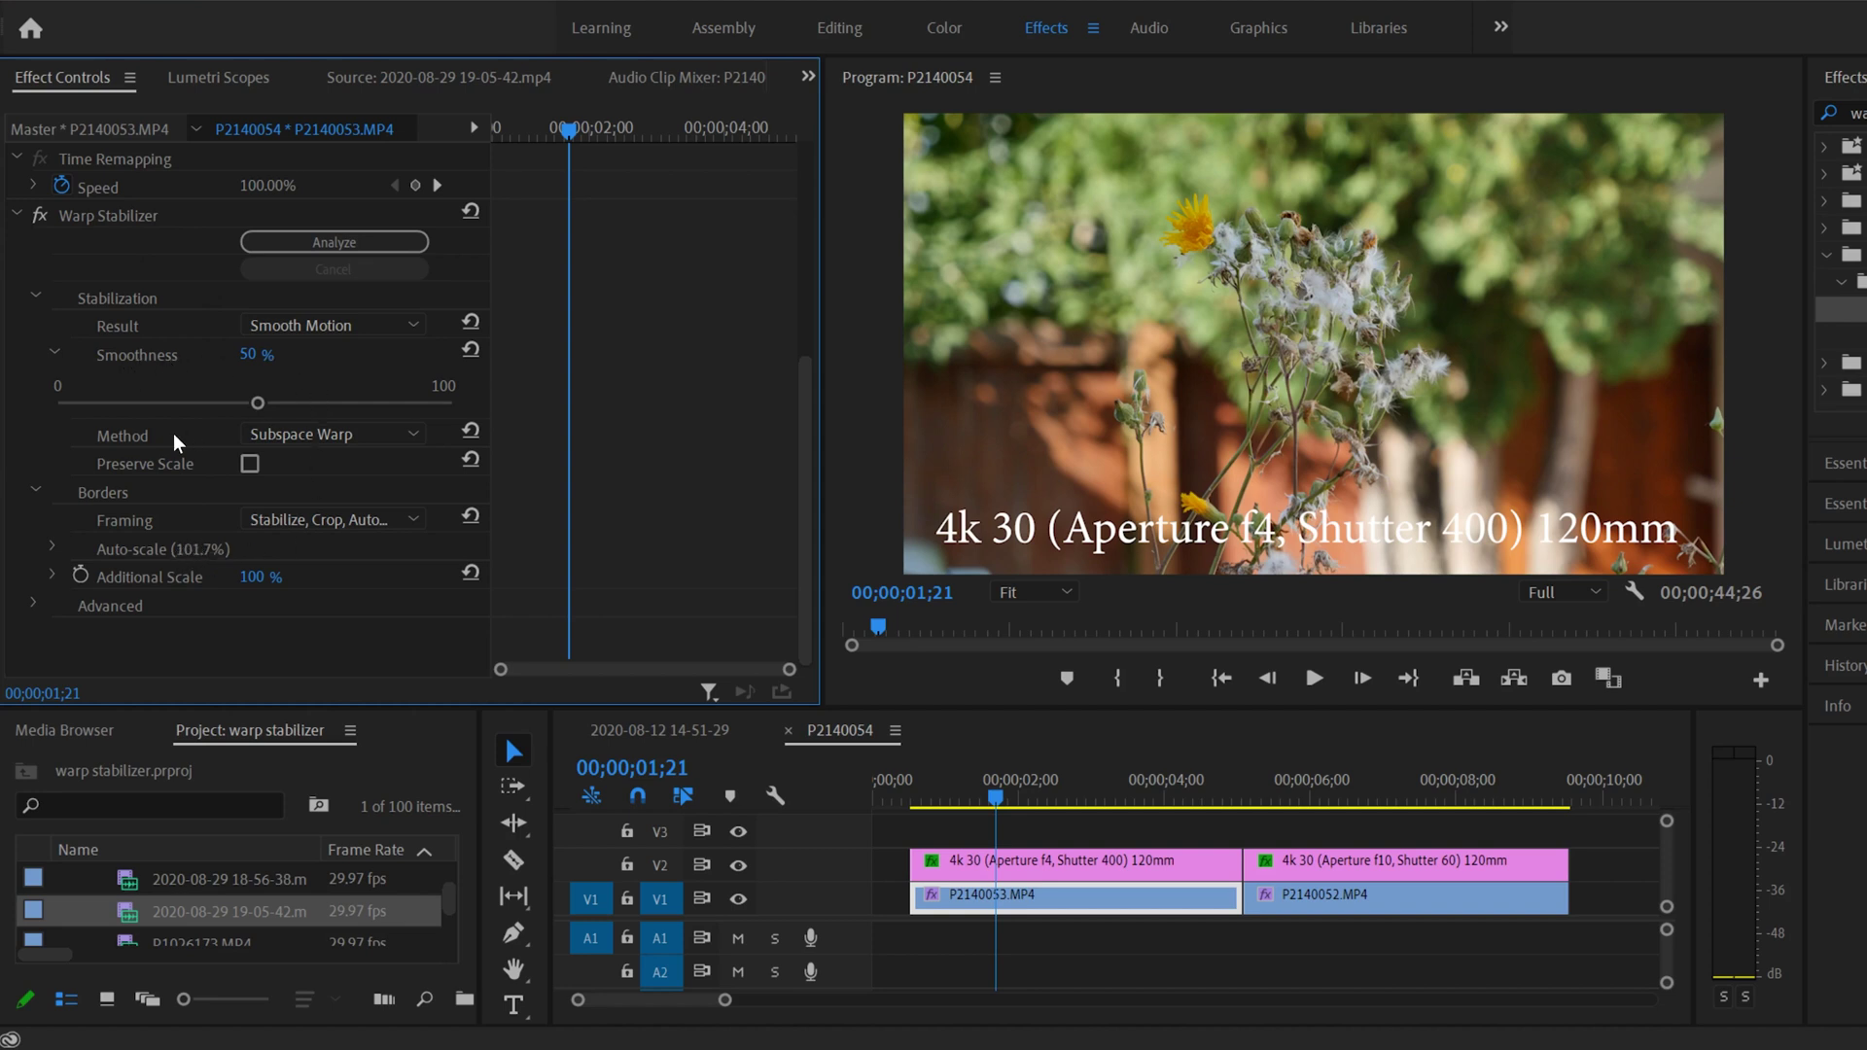
Step: Expand the Auto-scale settings and lower Maximum Scale to about 115%
{"action": "left_click", "coordinate": [51, 544]}
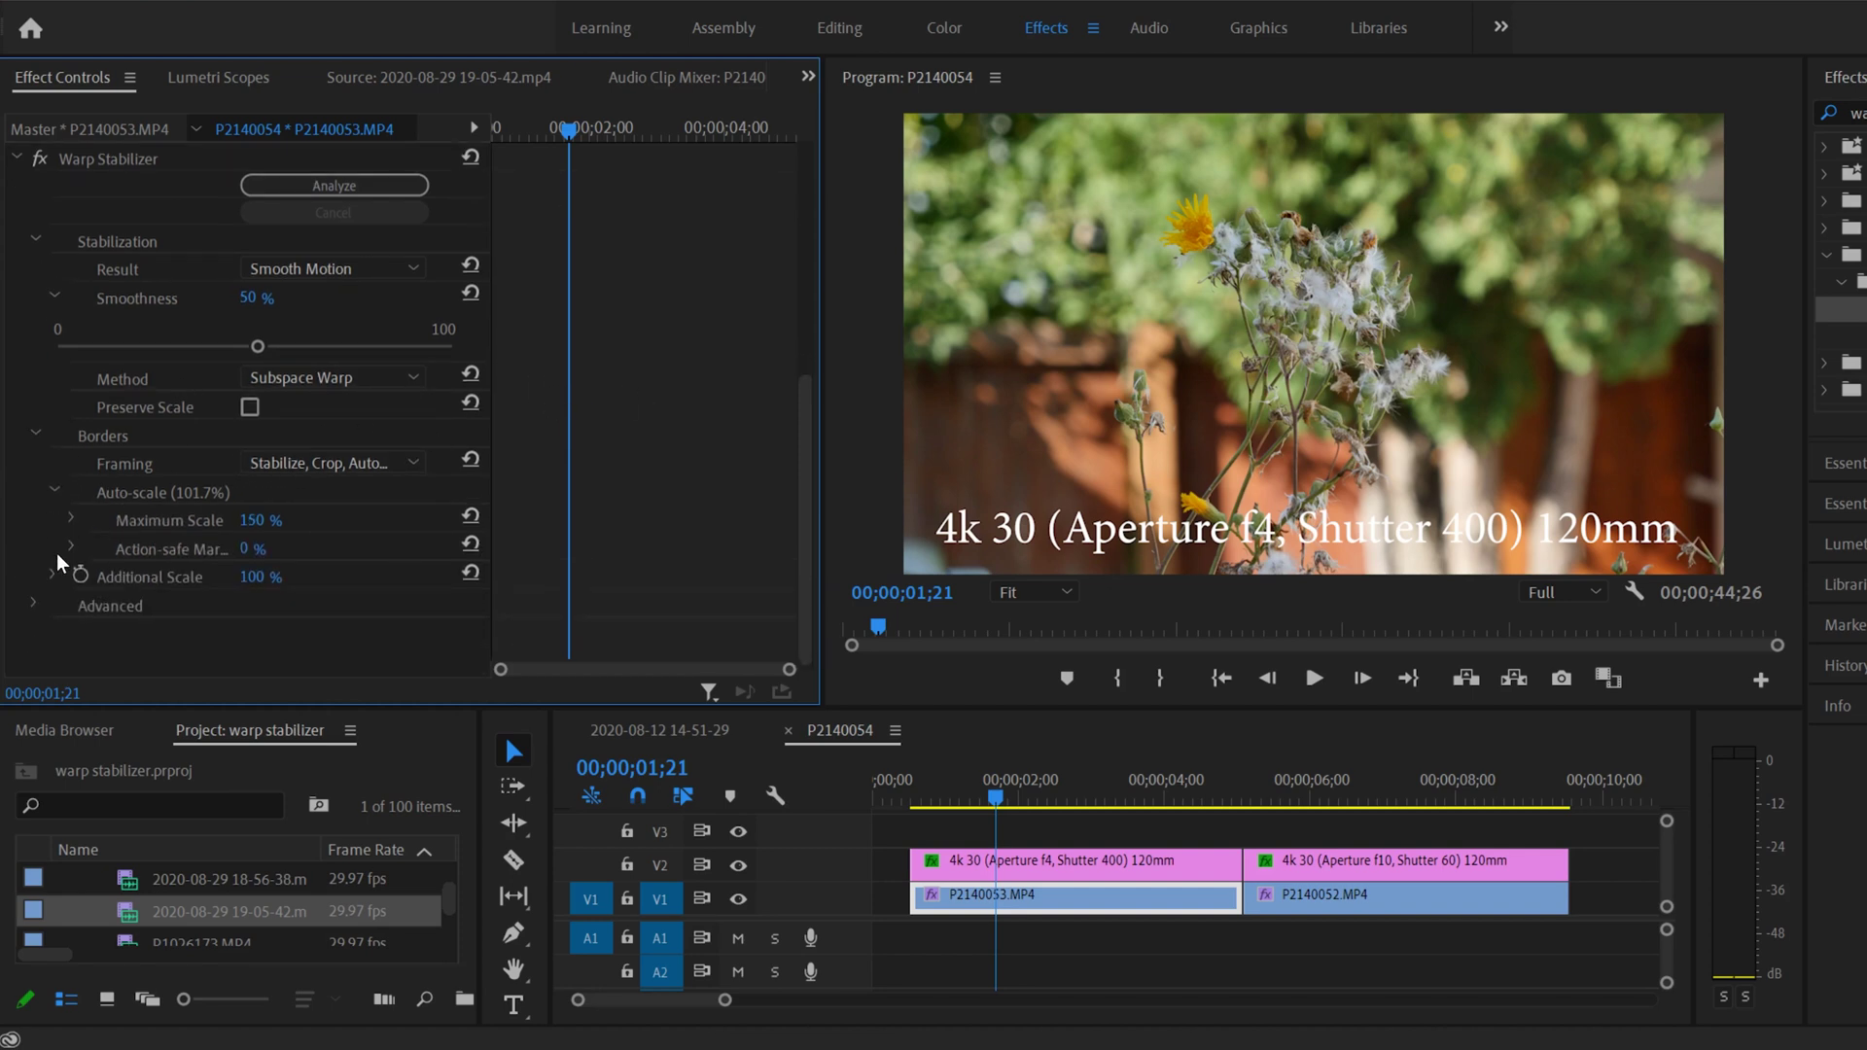
{"action": "left_click", "coordinate": [71, 546]}
{"action": "left_click", "coordinate": [72, 517]}
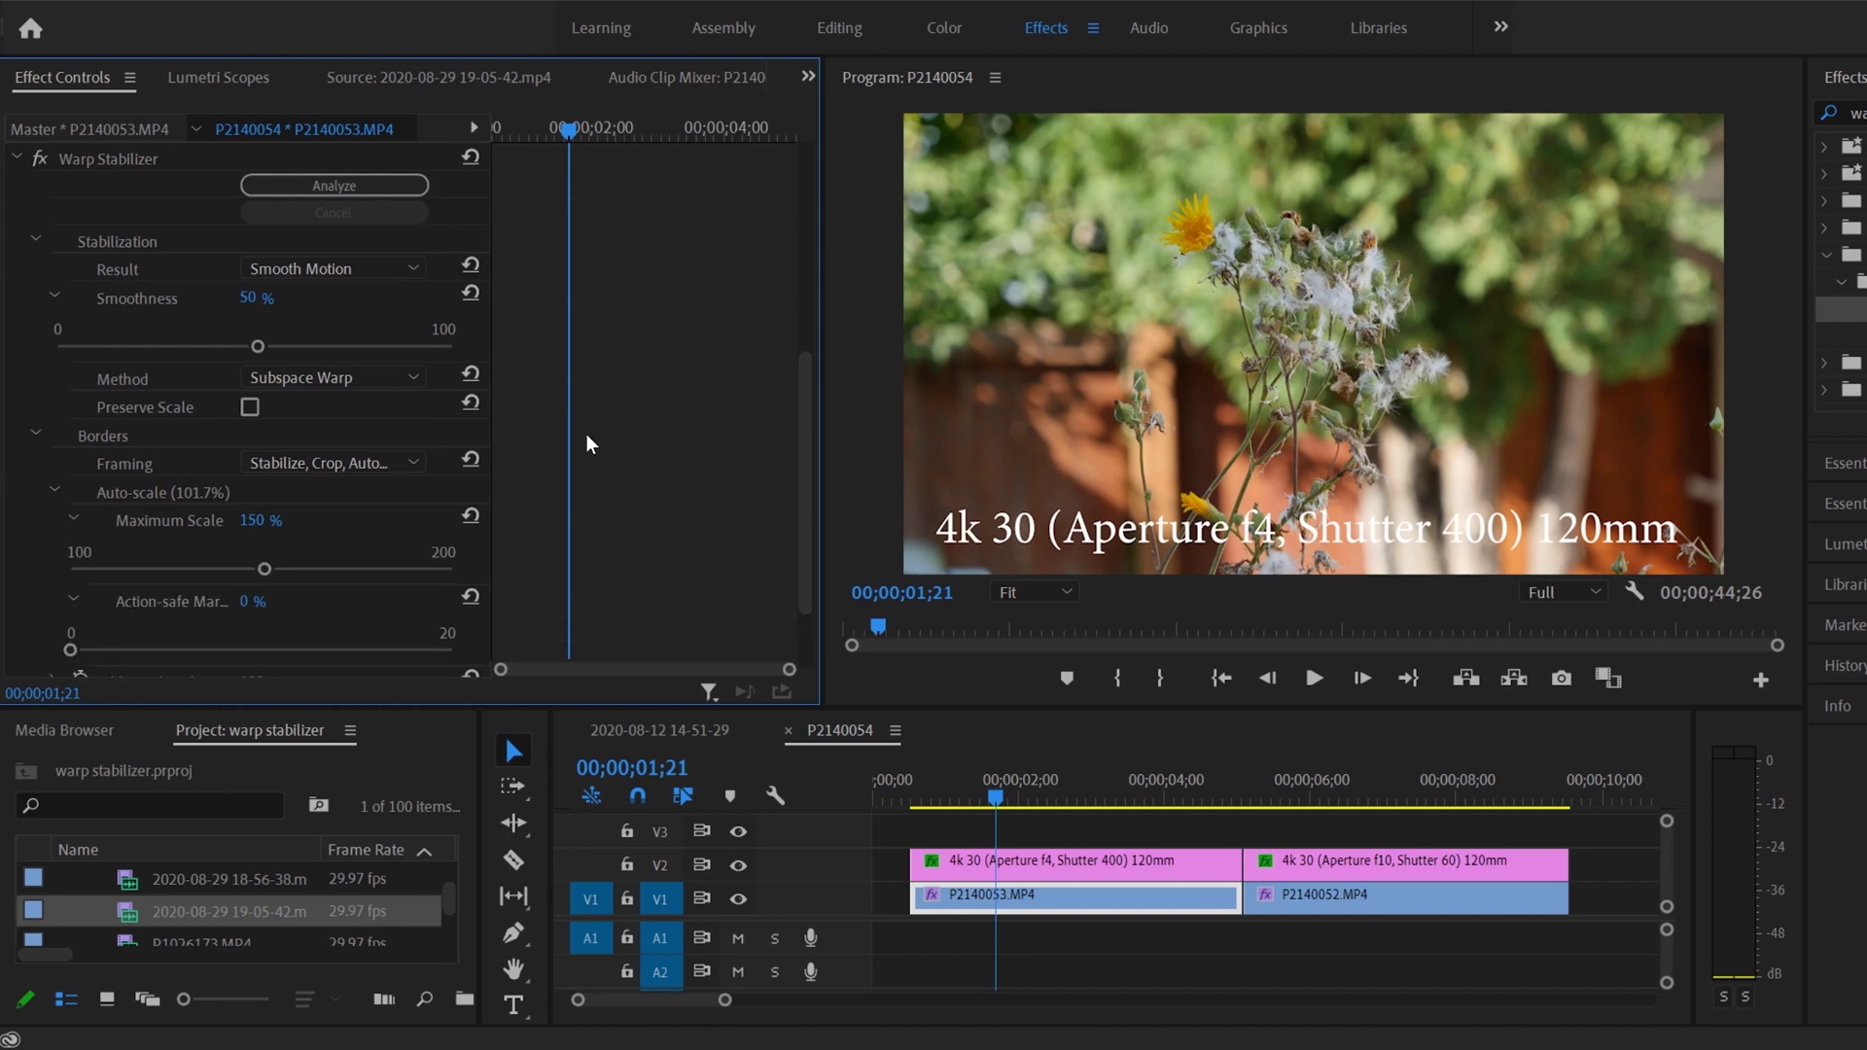
{"action": "scroll", "coordinate": [586, 444], "scroll_direction": "down", "scroll_amount": 2}
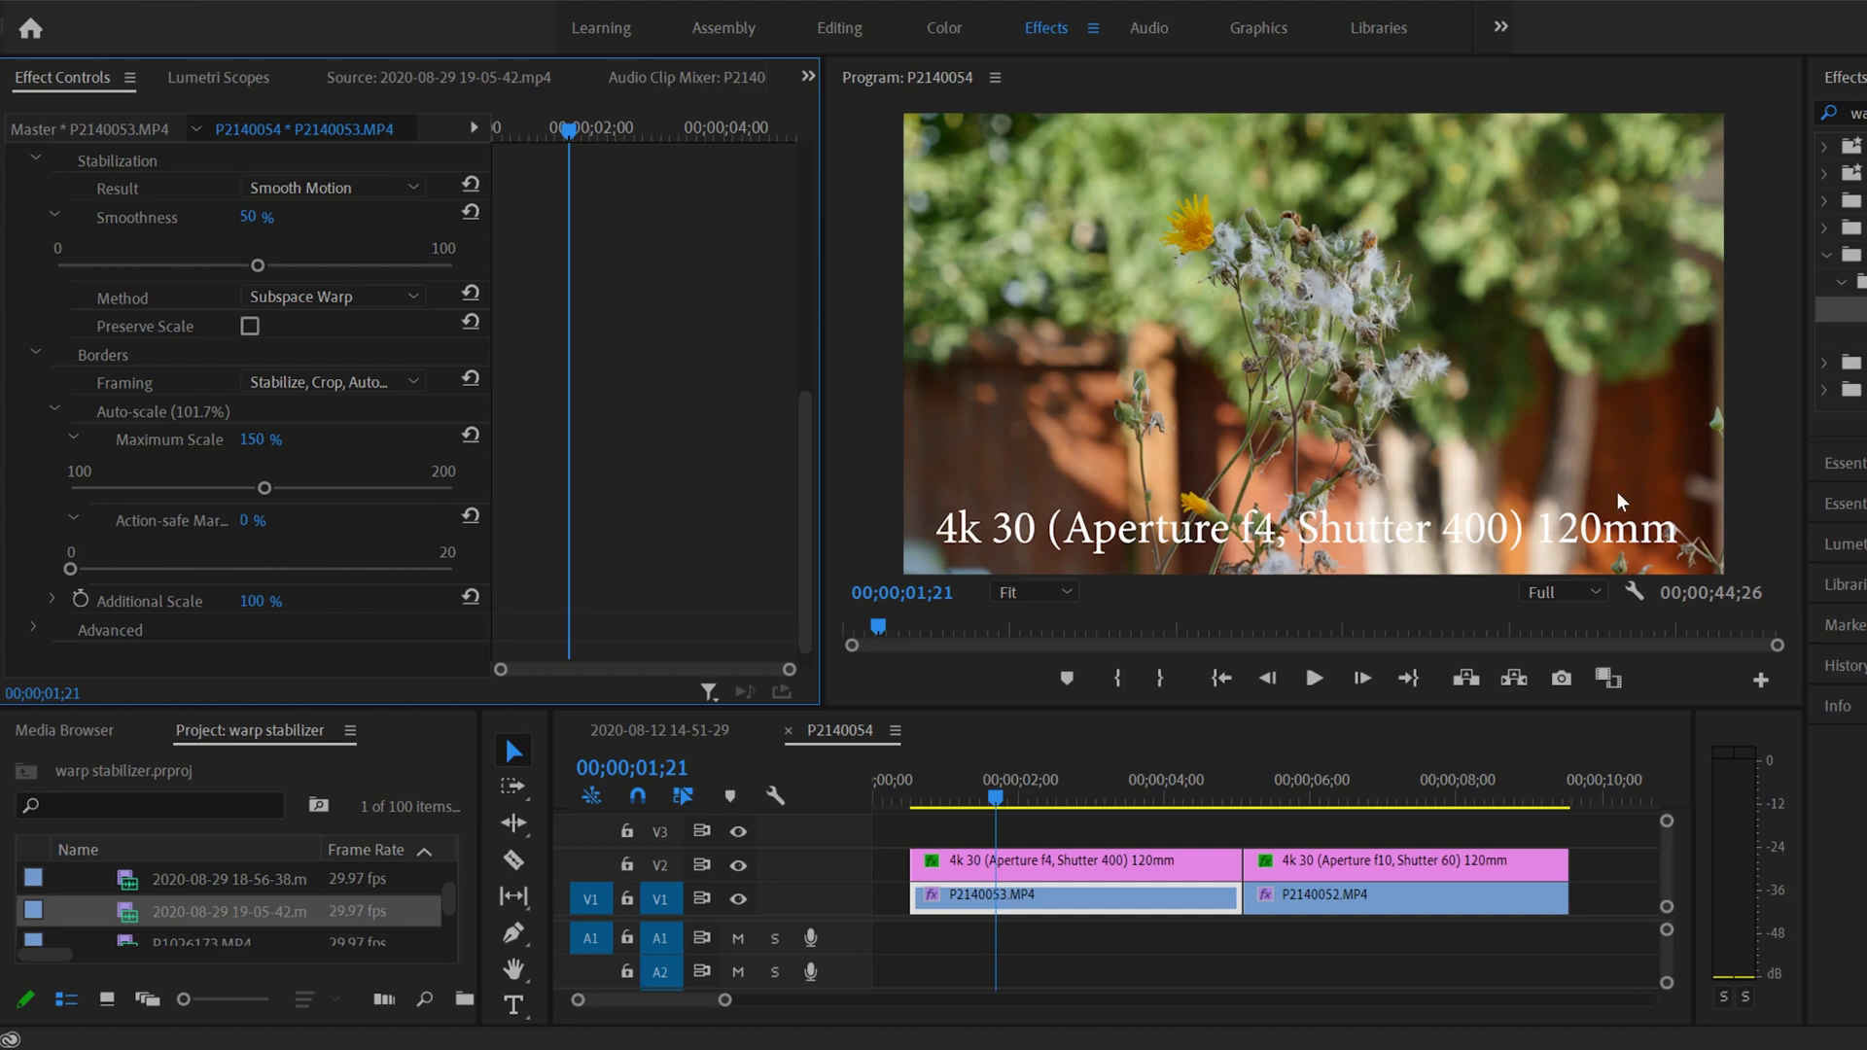
{"action": "left_click_drag", "start_coordinate": [263, 487], "coordinate": [113, 488]}
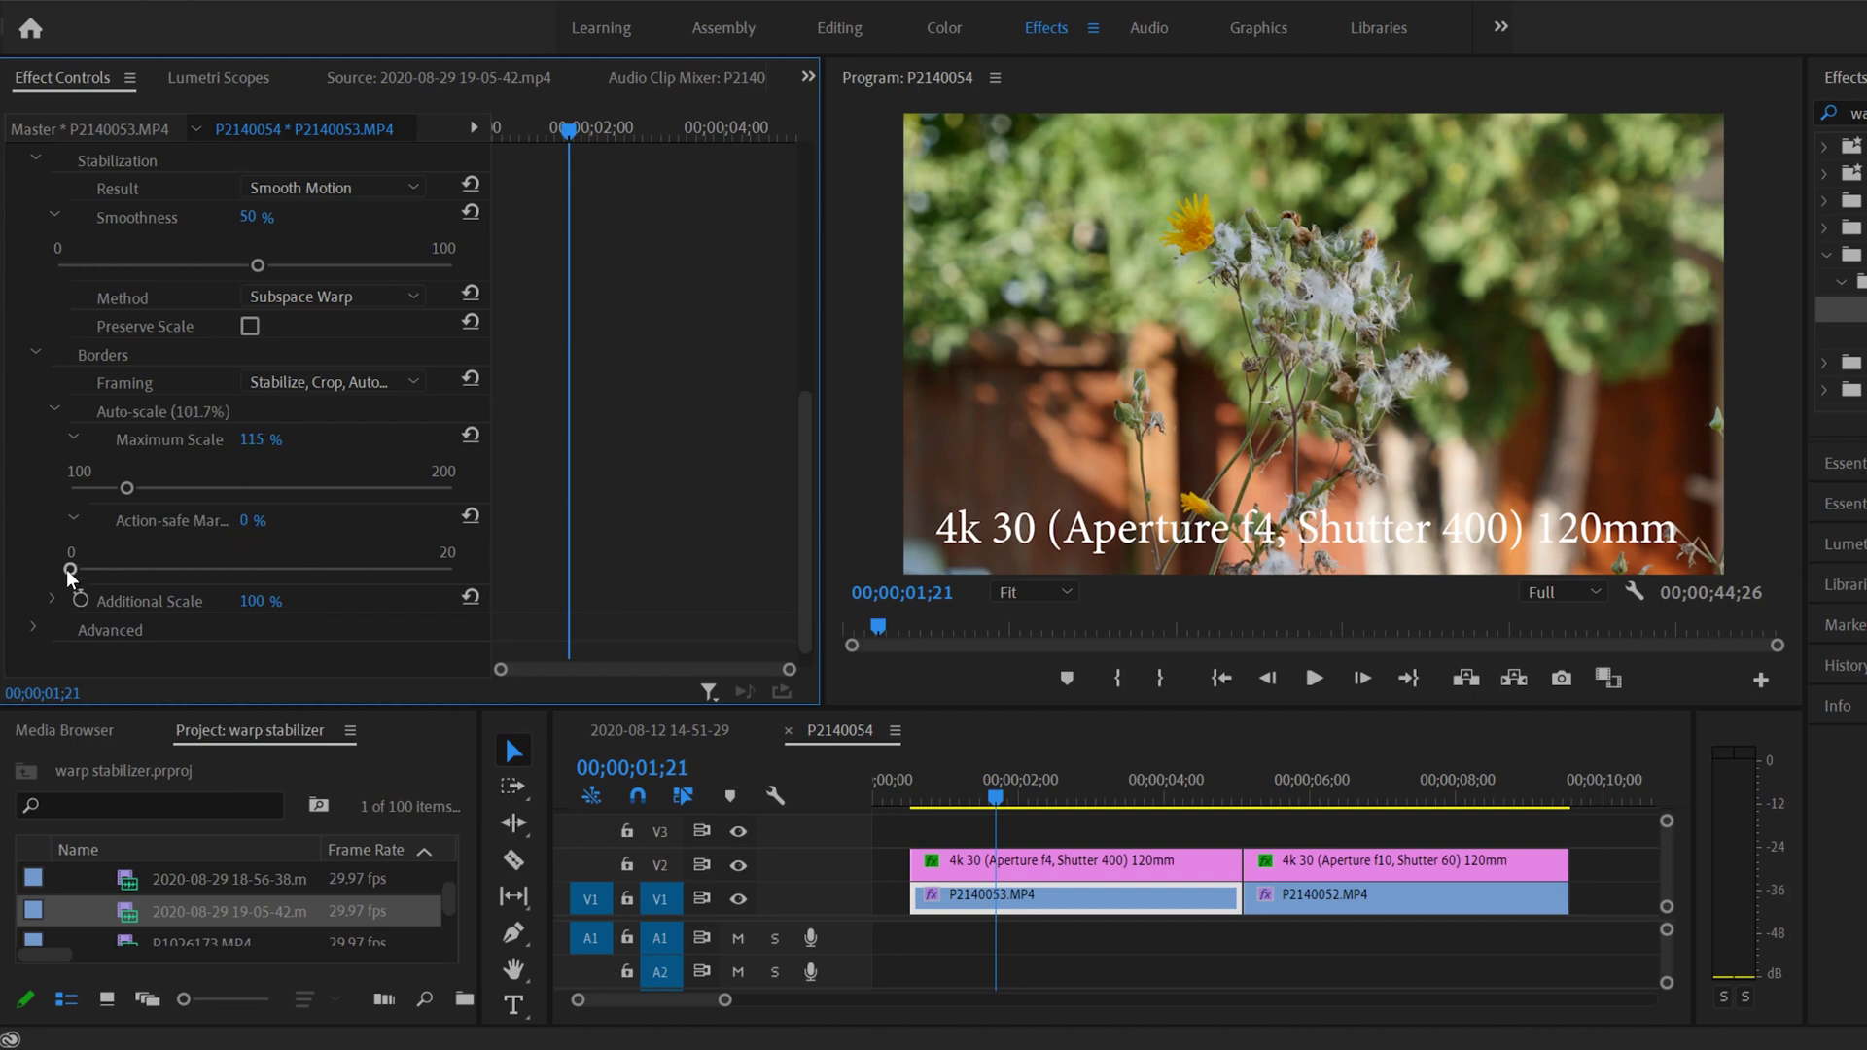
Step: Set the Action-safe Margin to about 10%, after trying 11% and the 20% maximum
{"action": "left_click_drag", "start_coordinate": [68, 569], "coordinate": [284, 569]}
{"action": "left_click_drag", "start_coordinate": [476, 560], "coordinate": [487, 564]}
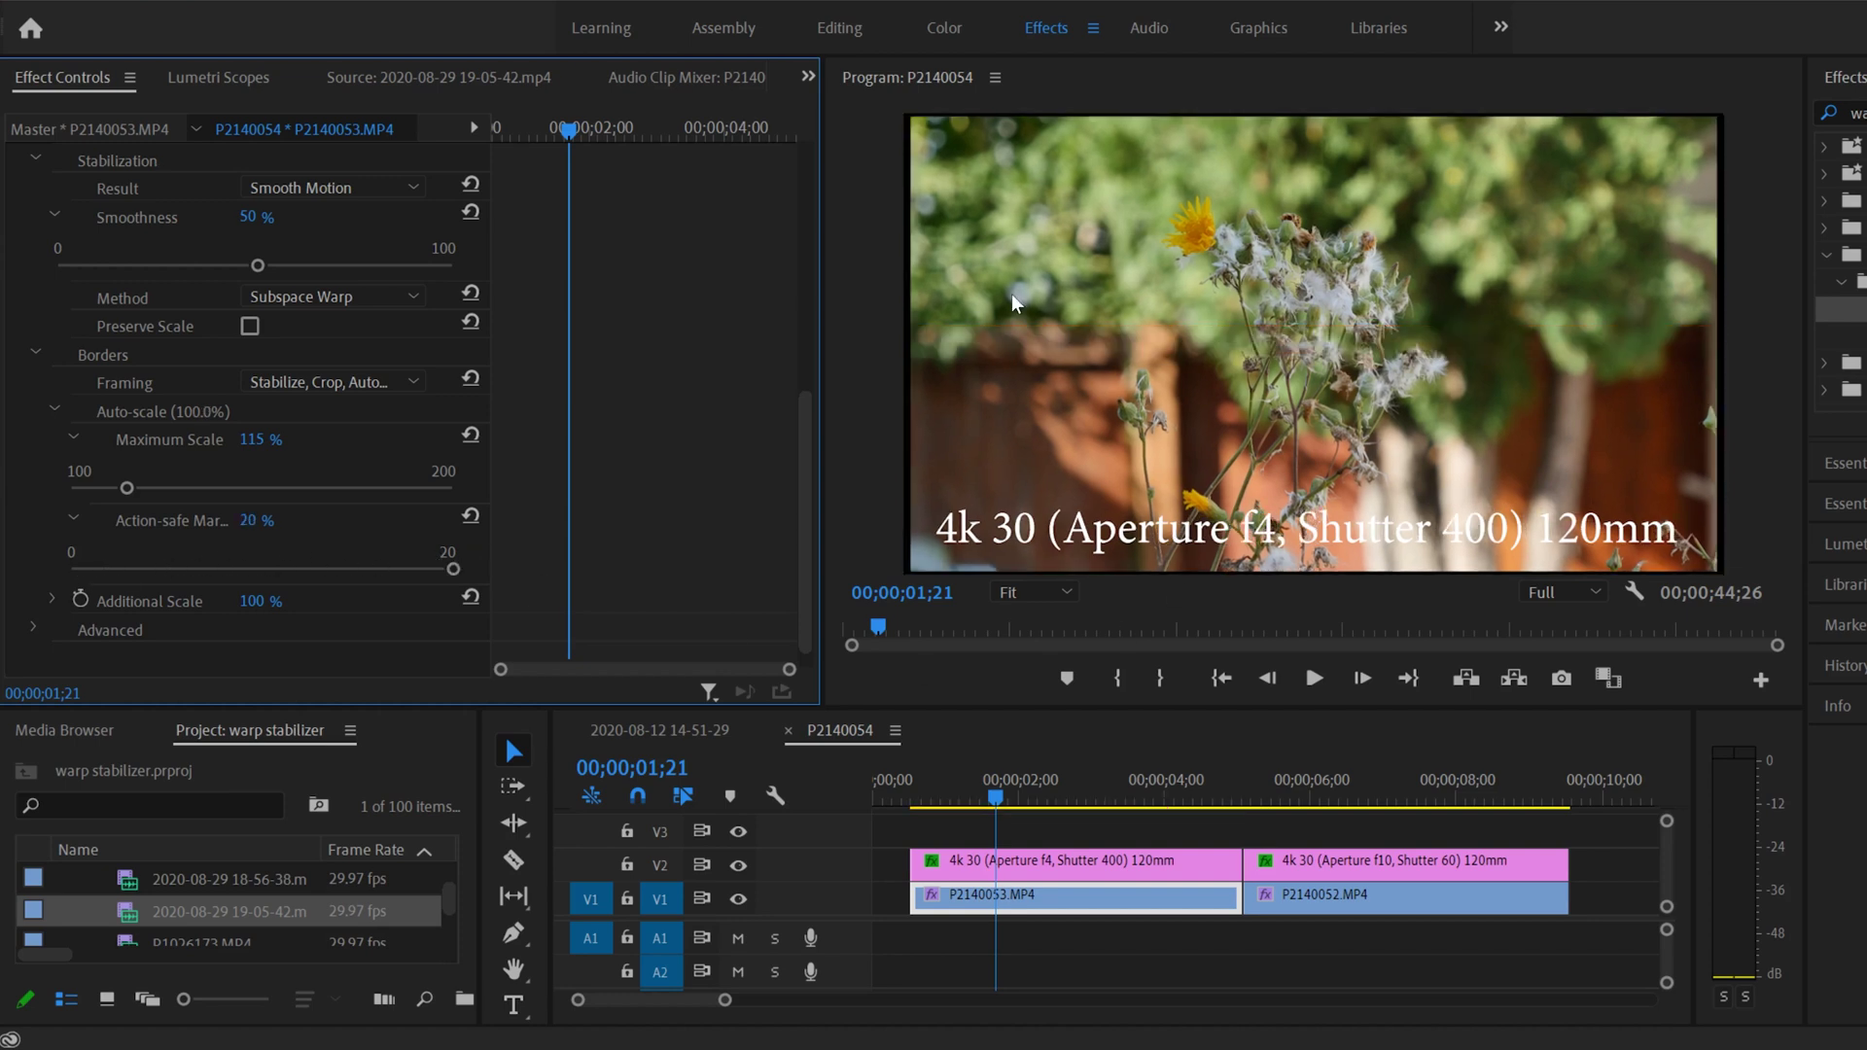
{"action": "left_click_drag", "start_coordinate": [453, 569], "coordinate": [272, 570]}
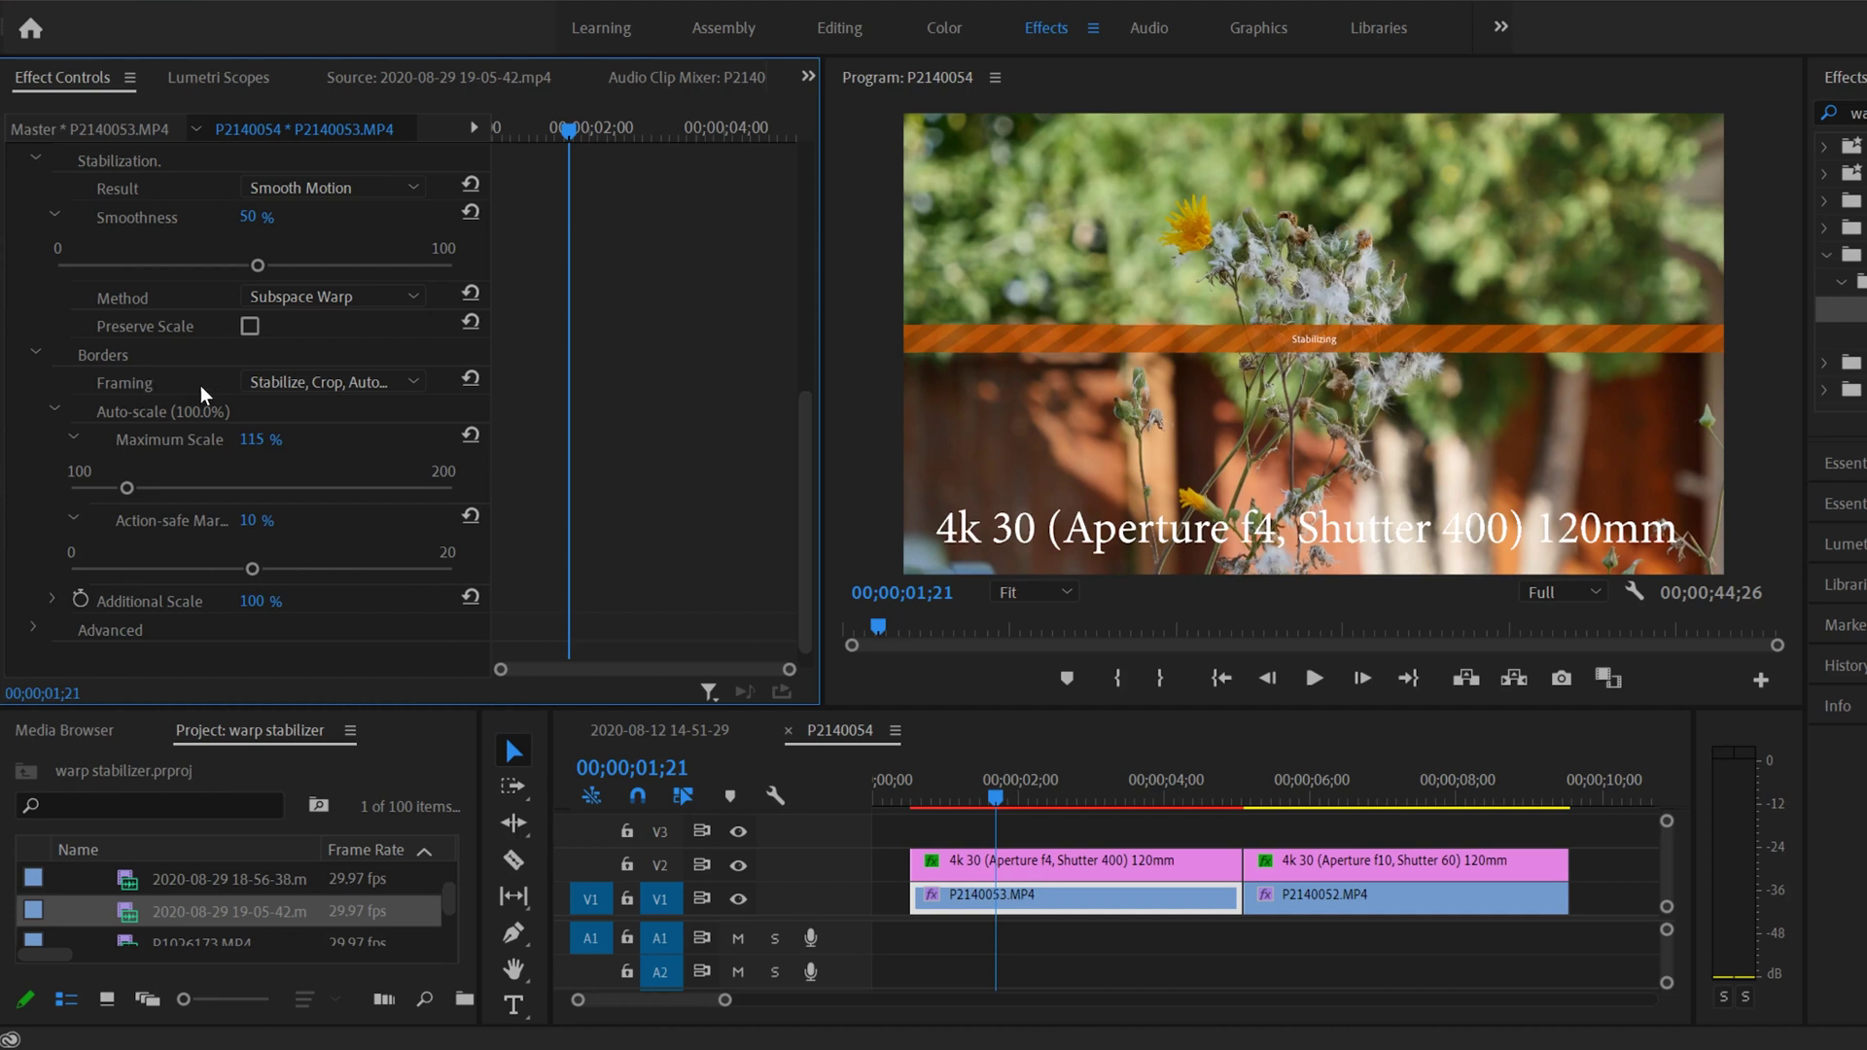
Step: Expand Additional Scale and drag it through 72% and about 137%, ending around 125%
{"action": "left_click", "coordinate": [393, 383]}
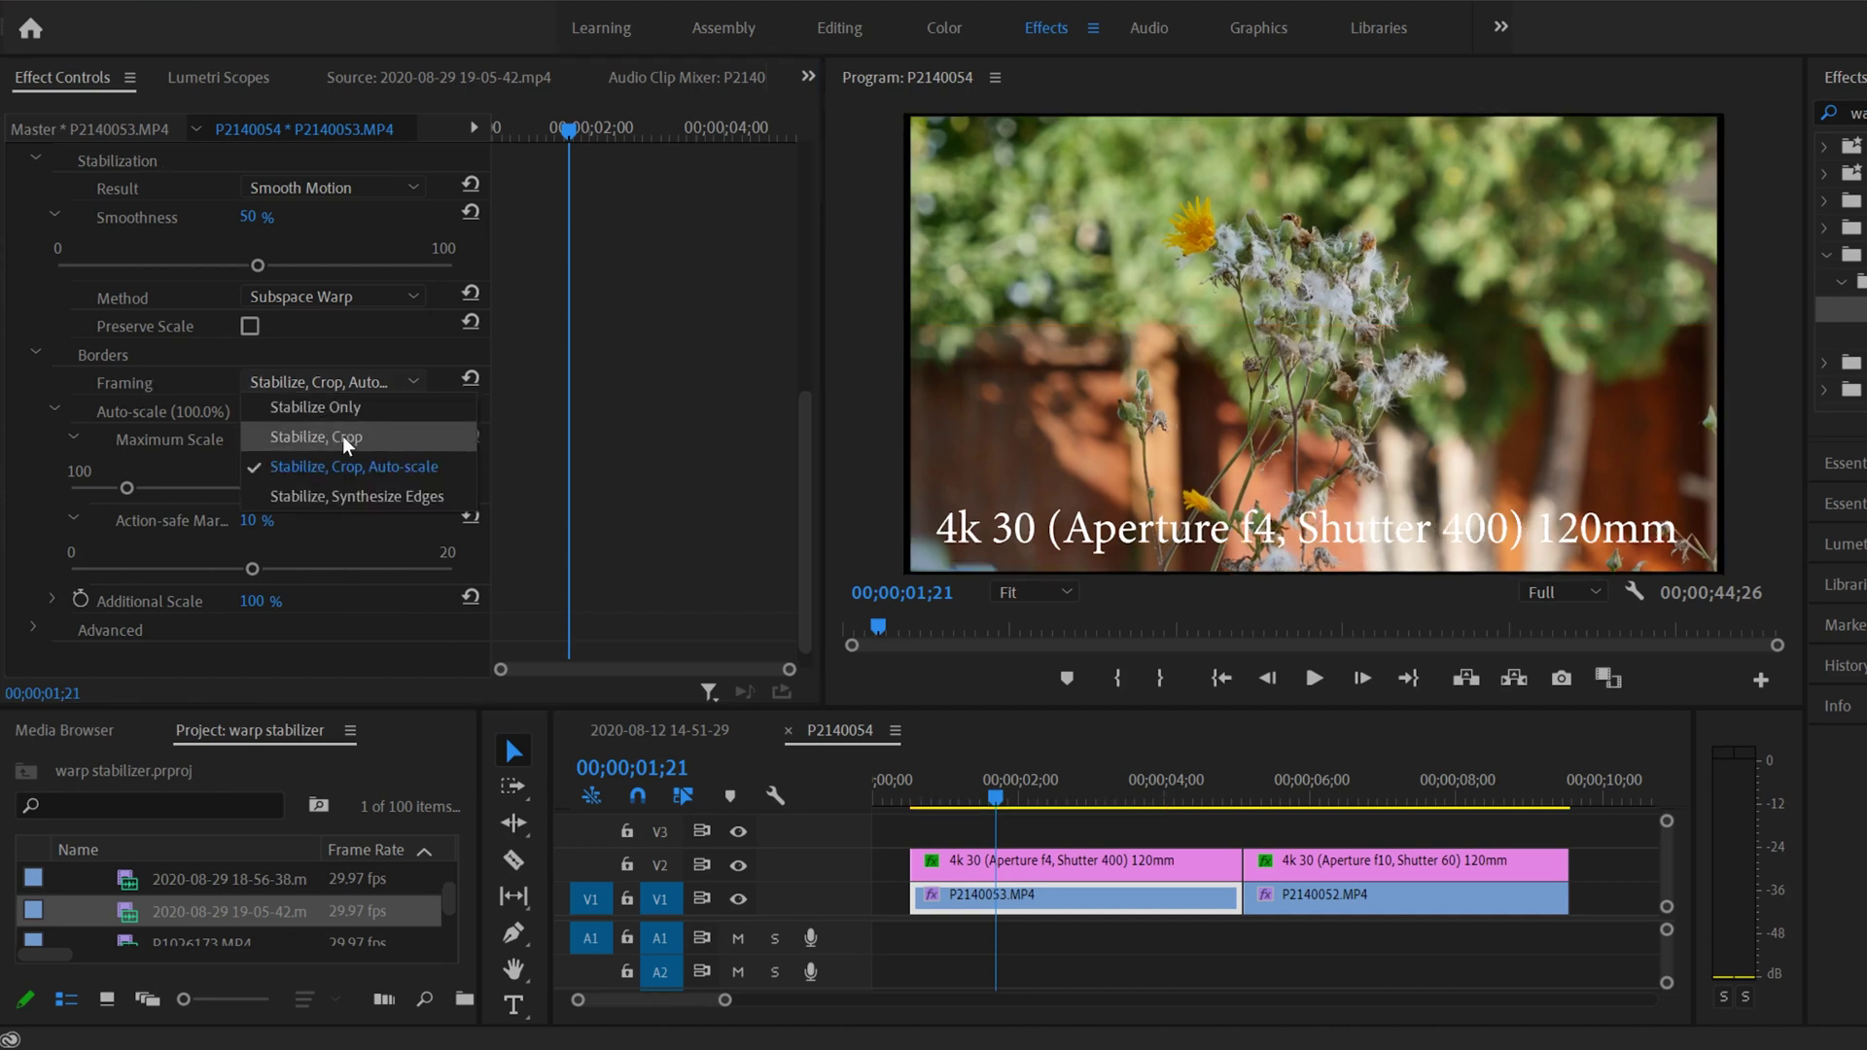
{"action": "left_click", "coordinate": [661, 426]}
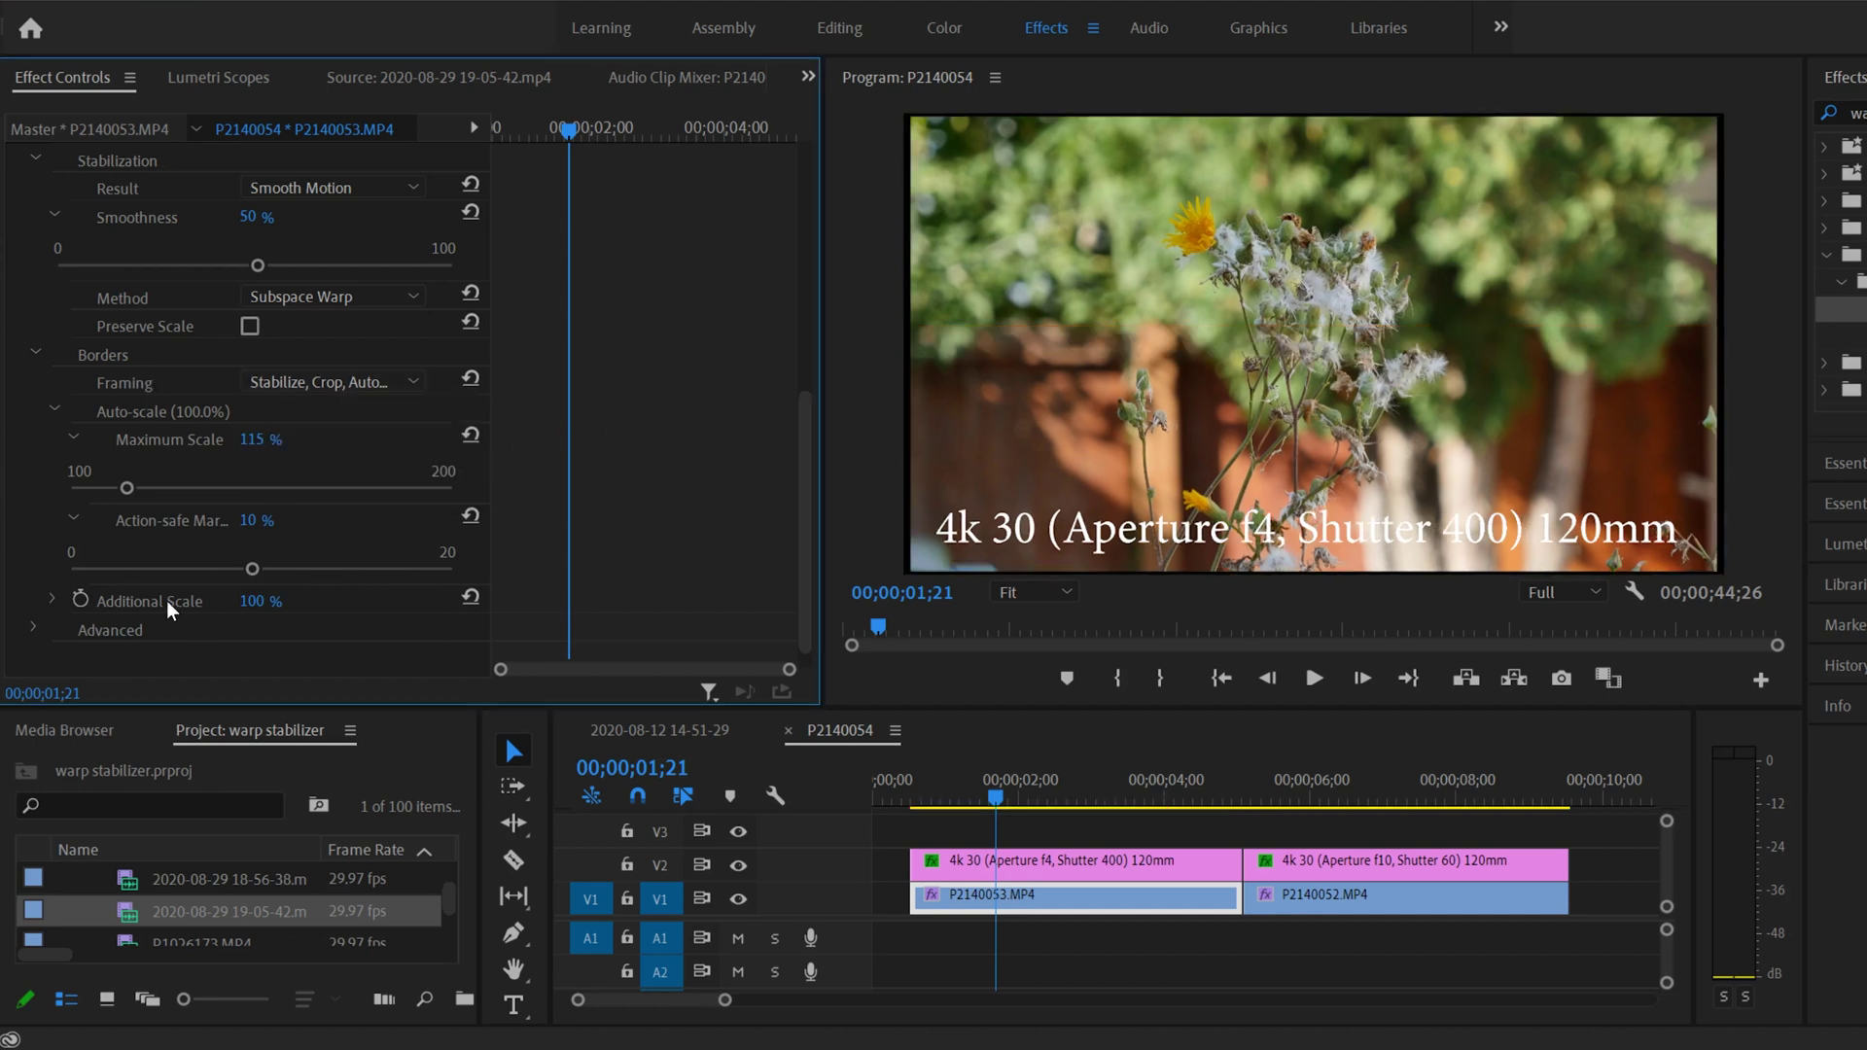
{"action": "left_click", "coordinate": [49, 600]}
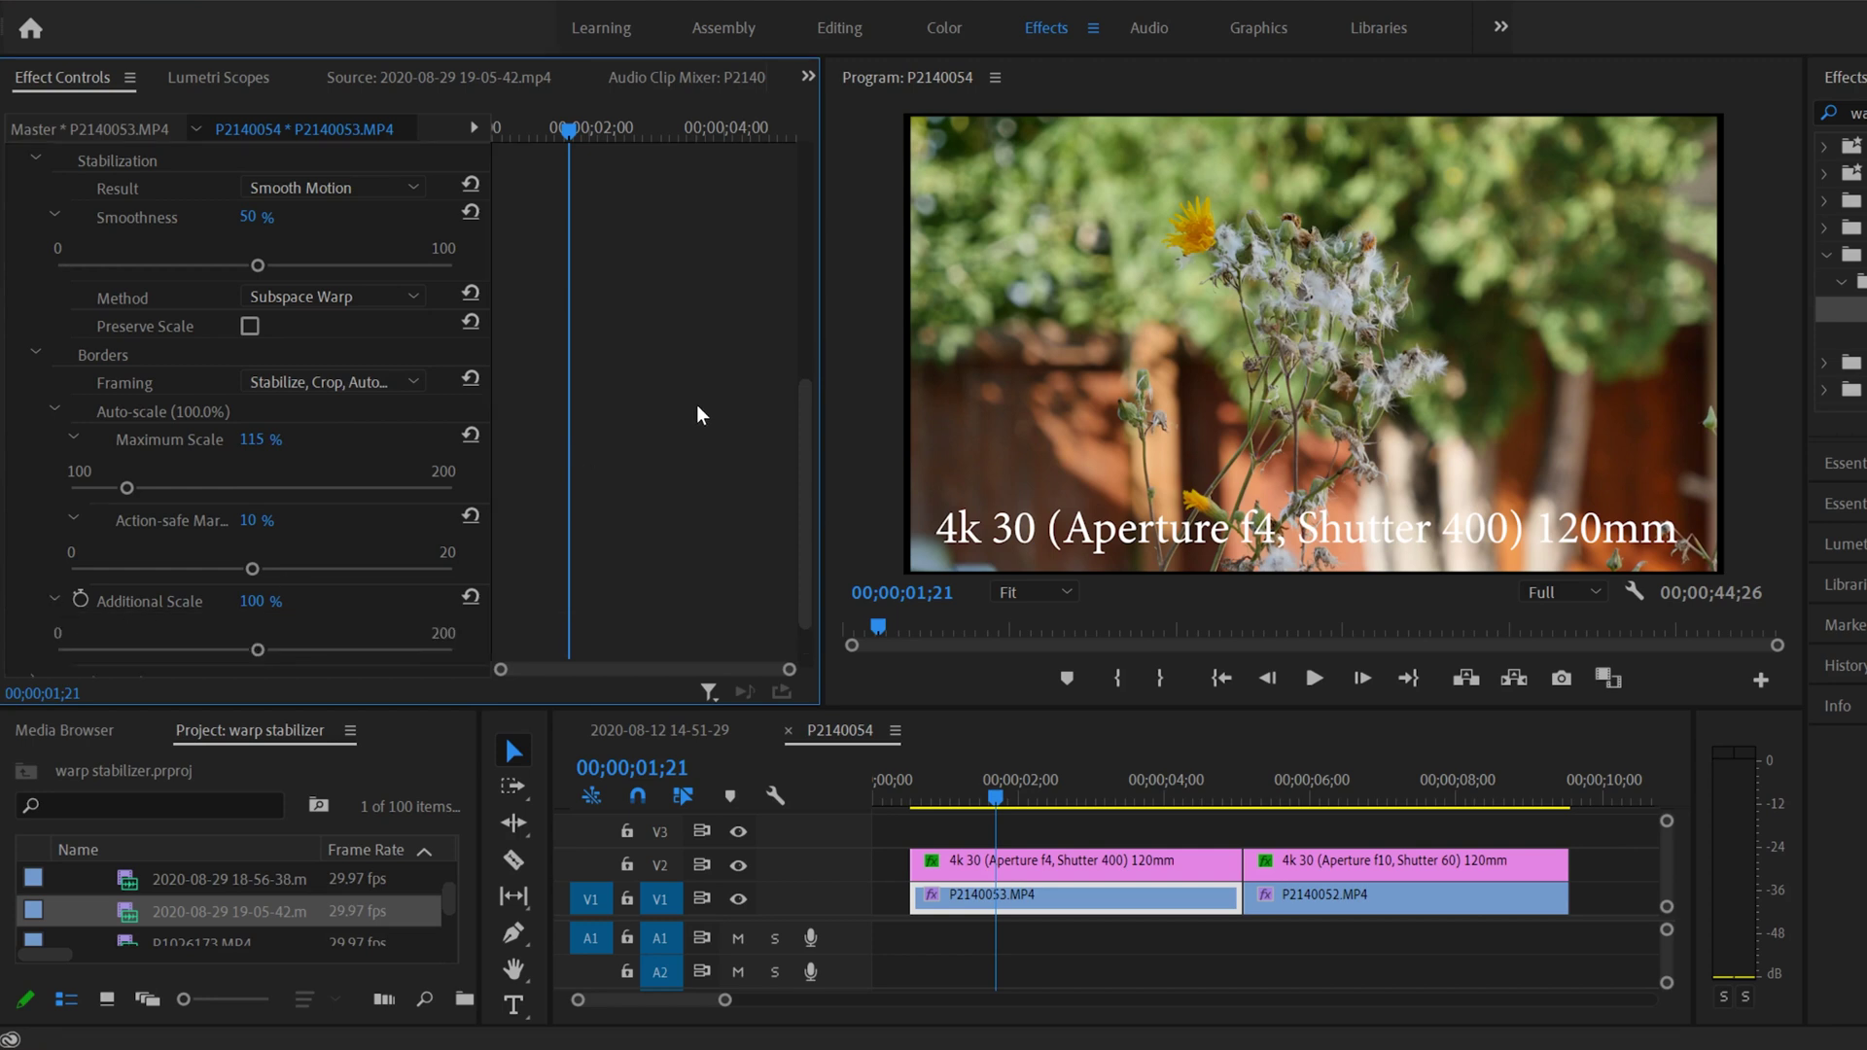
{"action": "scroll", "coordinate": [685, 407], "scroll_direction": "down", "scroll_amount": 1}
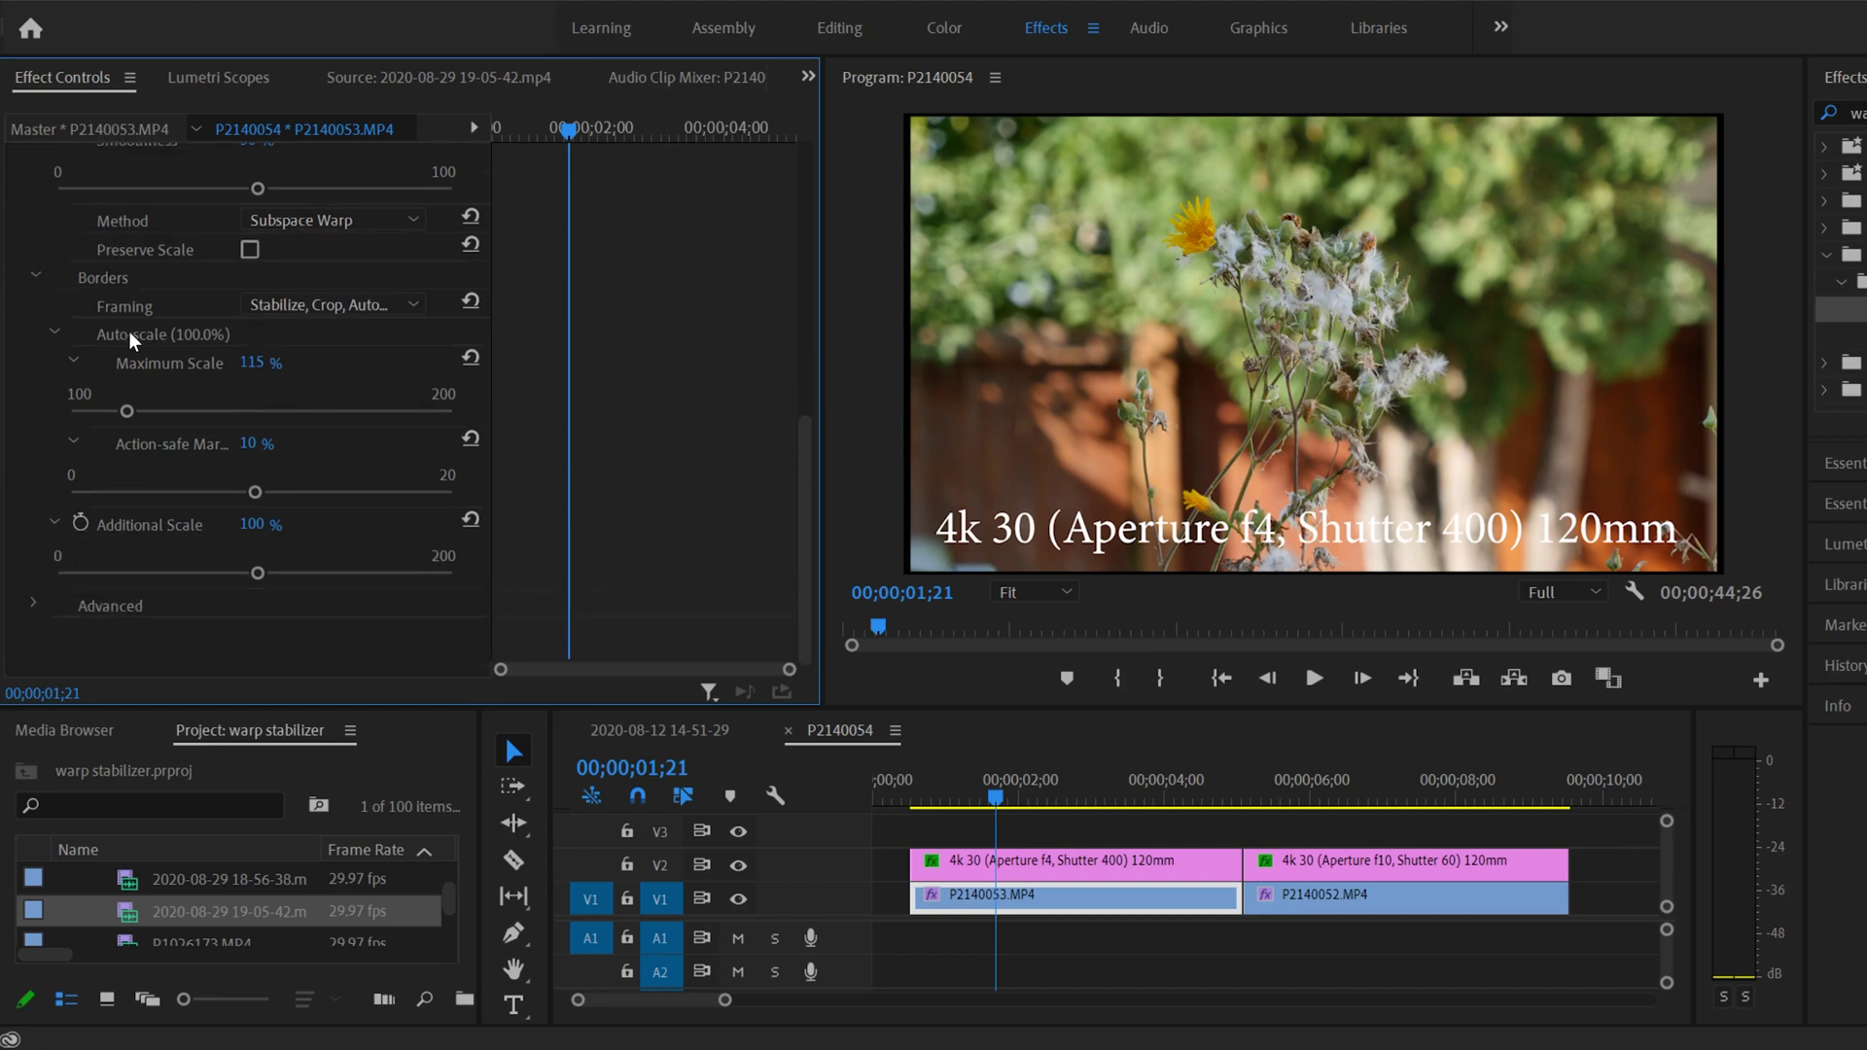
{"action": "mouse_move", "coordinate": [256, 570]}
{"action": "left_mouse_down"}
{"action": "mouse_move", "coordinate": [197, 571]}
{"action": "mouse_move", "coordinate": [272, 572]}
{"action": "left_mouse_up"}
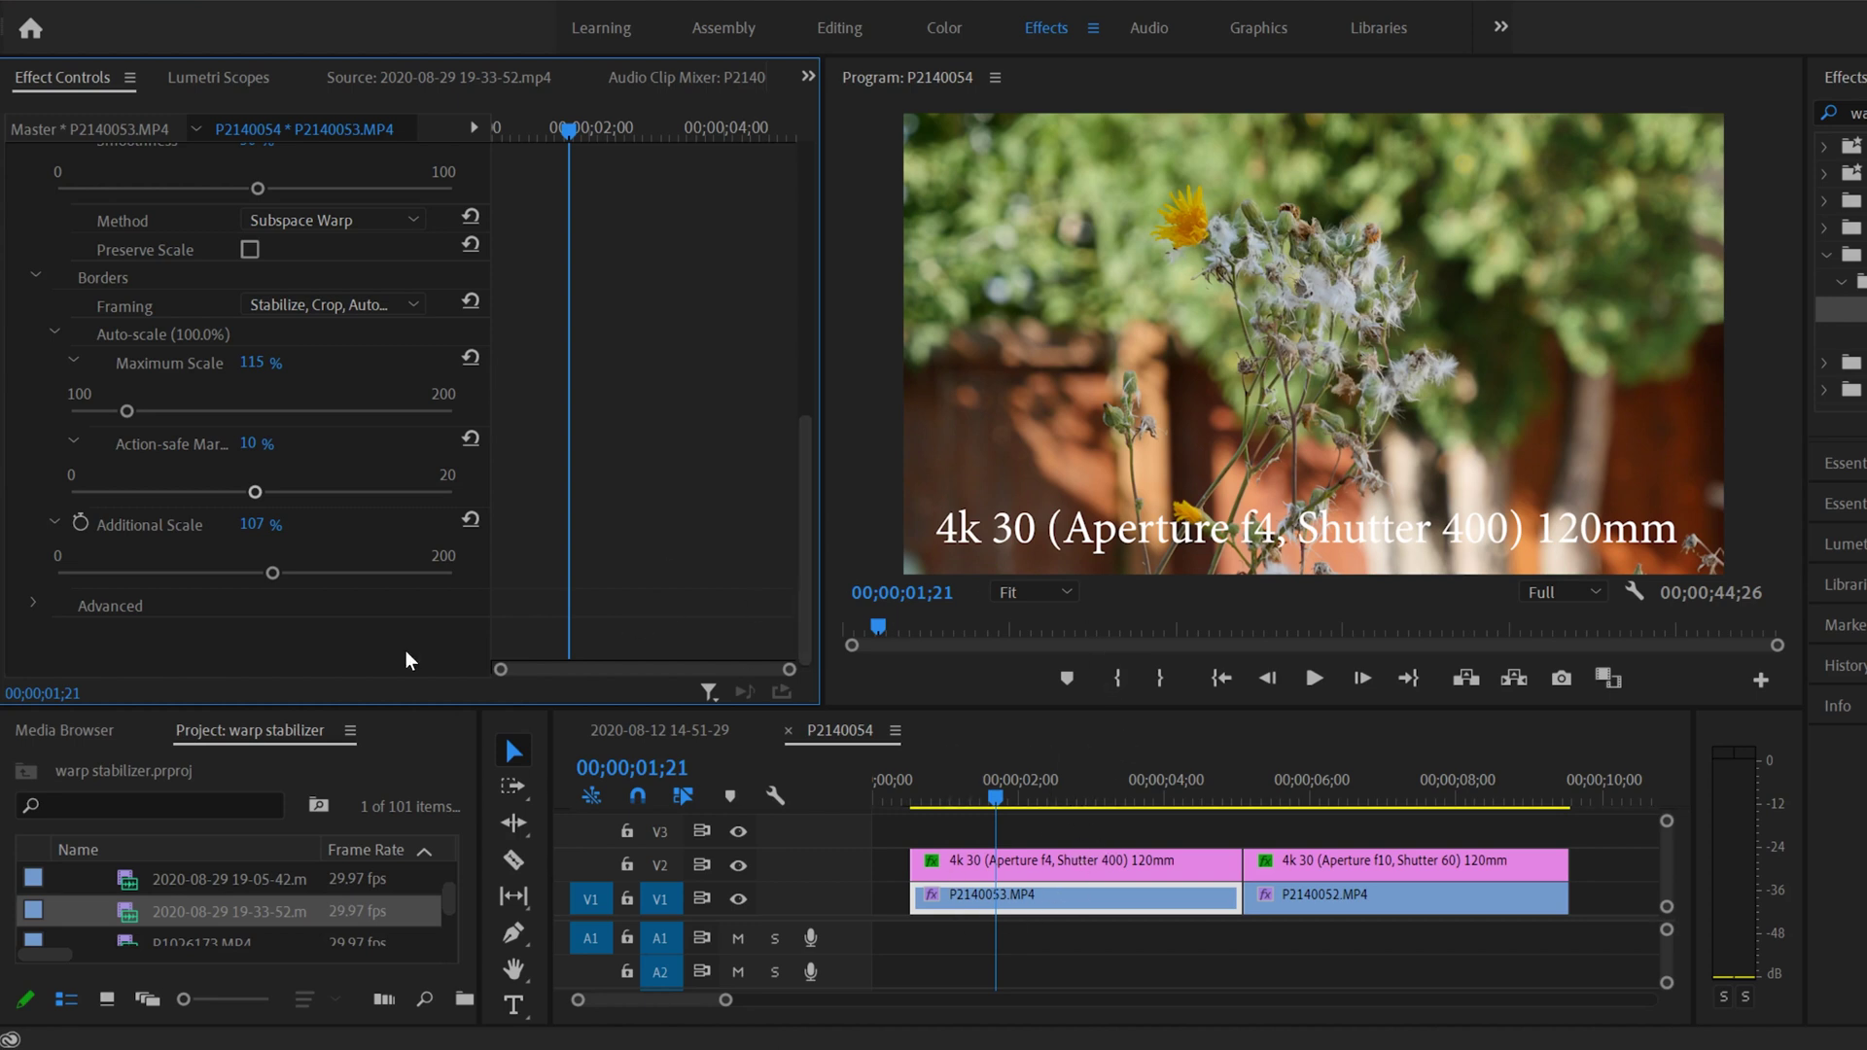
{"action": "left_click_drag", "start_coordinate": [273, 573], "coordinate": [347, 576]}
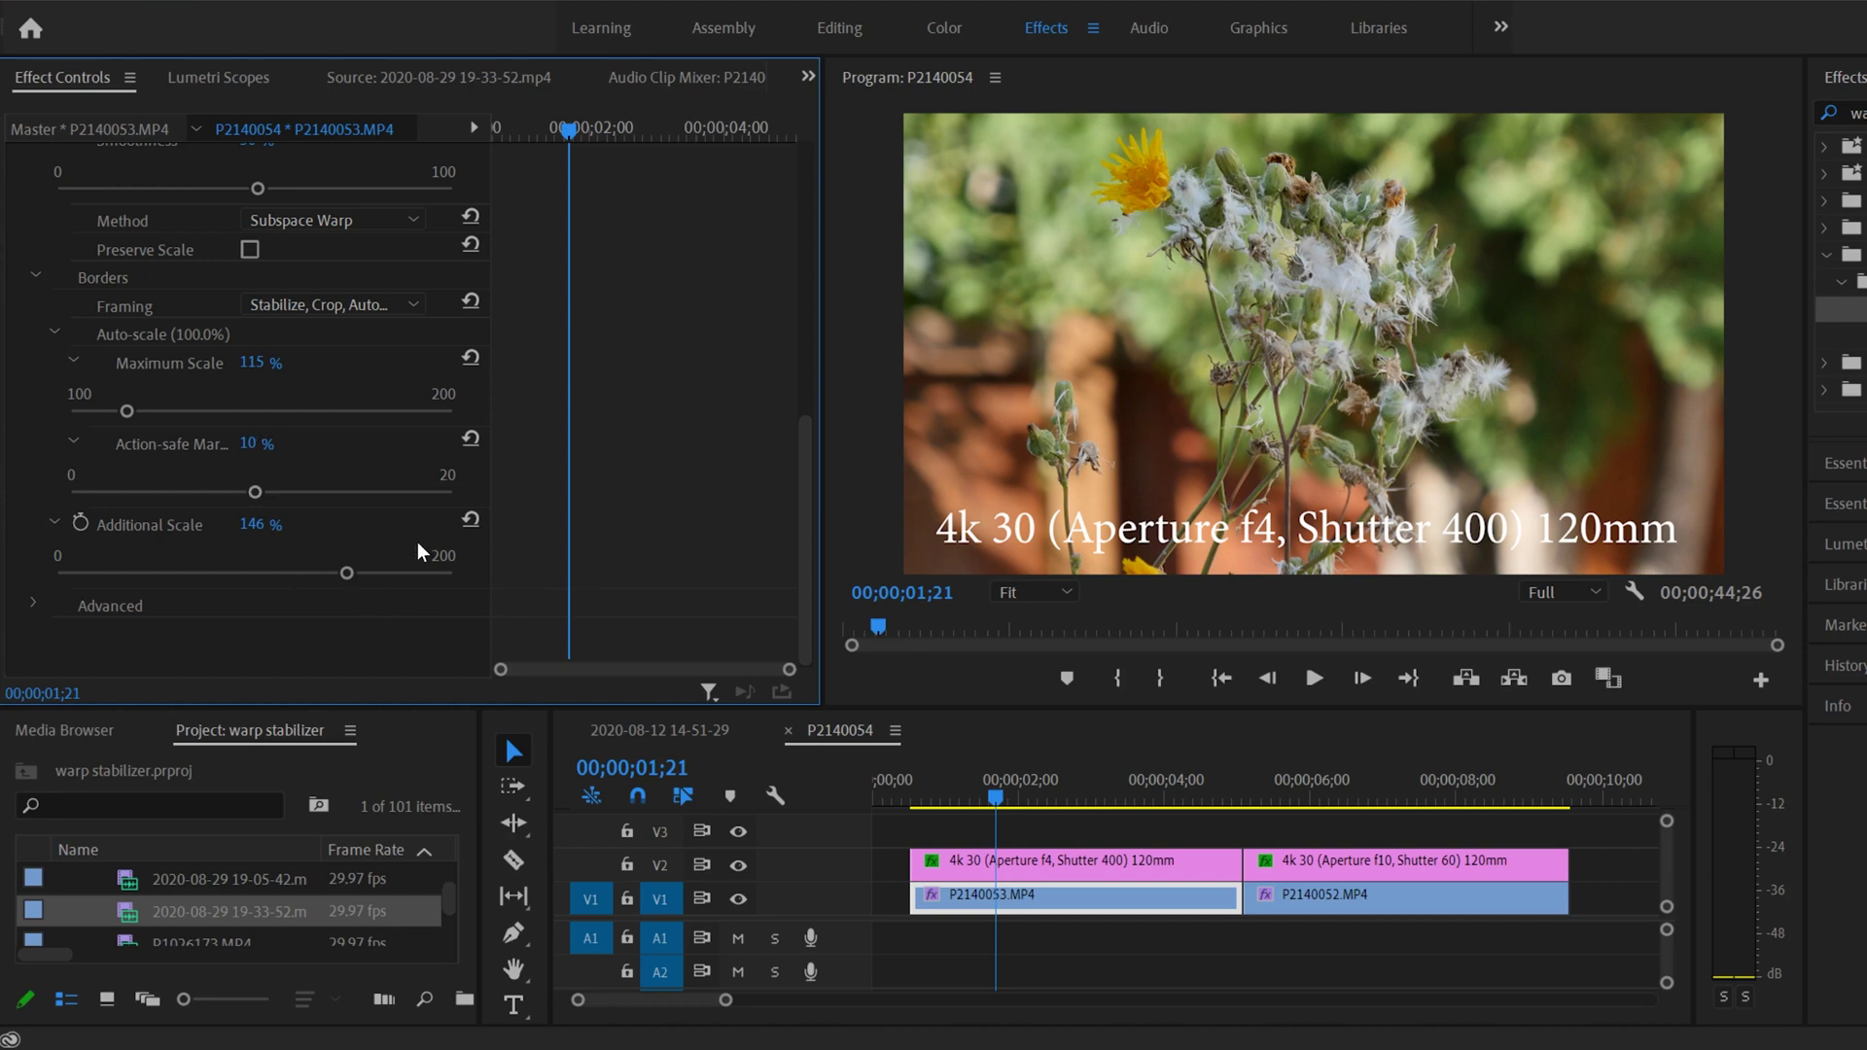
{"action": "left_click_drag", "start_coordinate": [346, 579], "coordinate": [295, 575]}
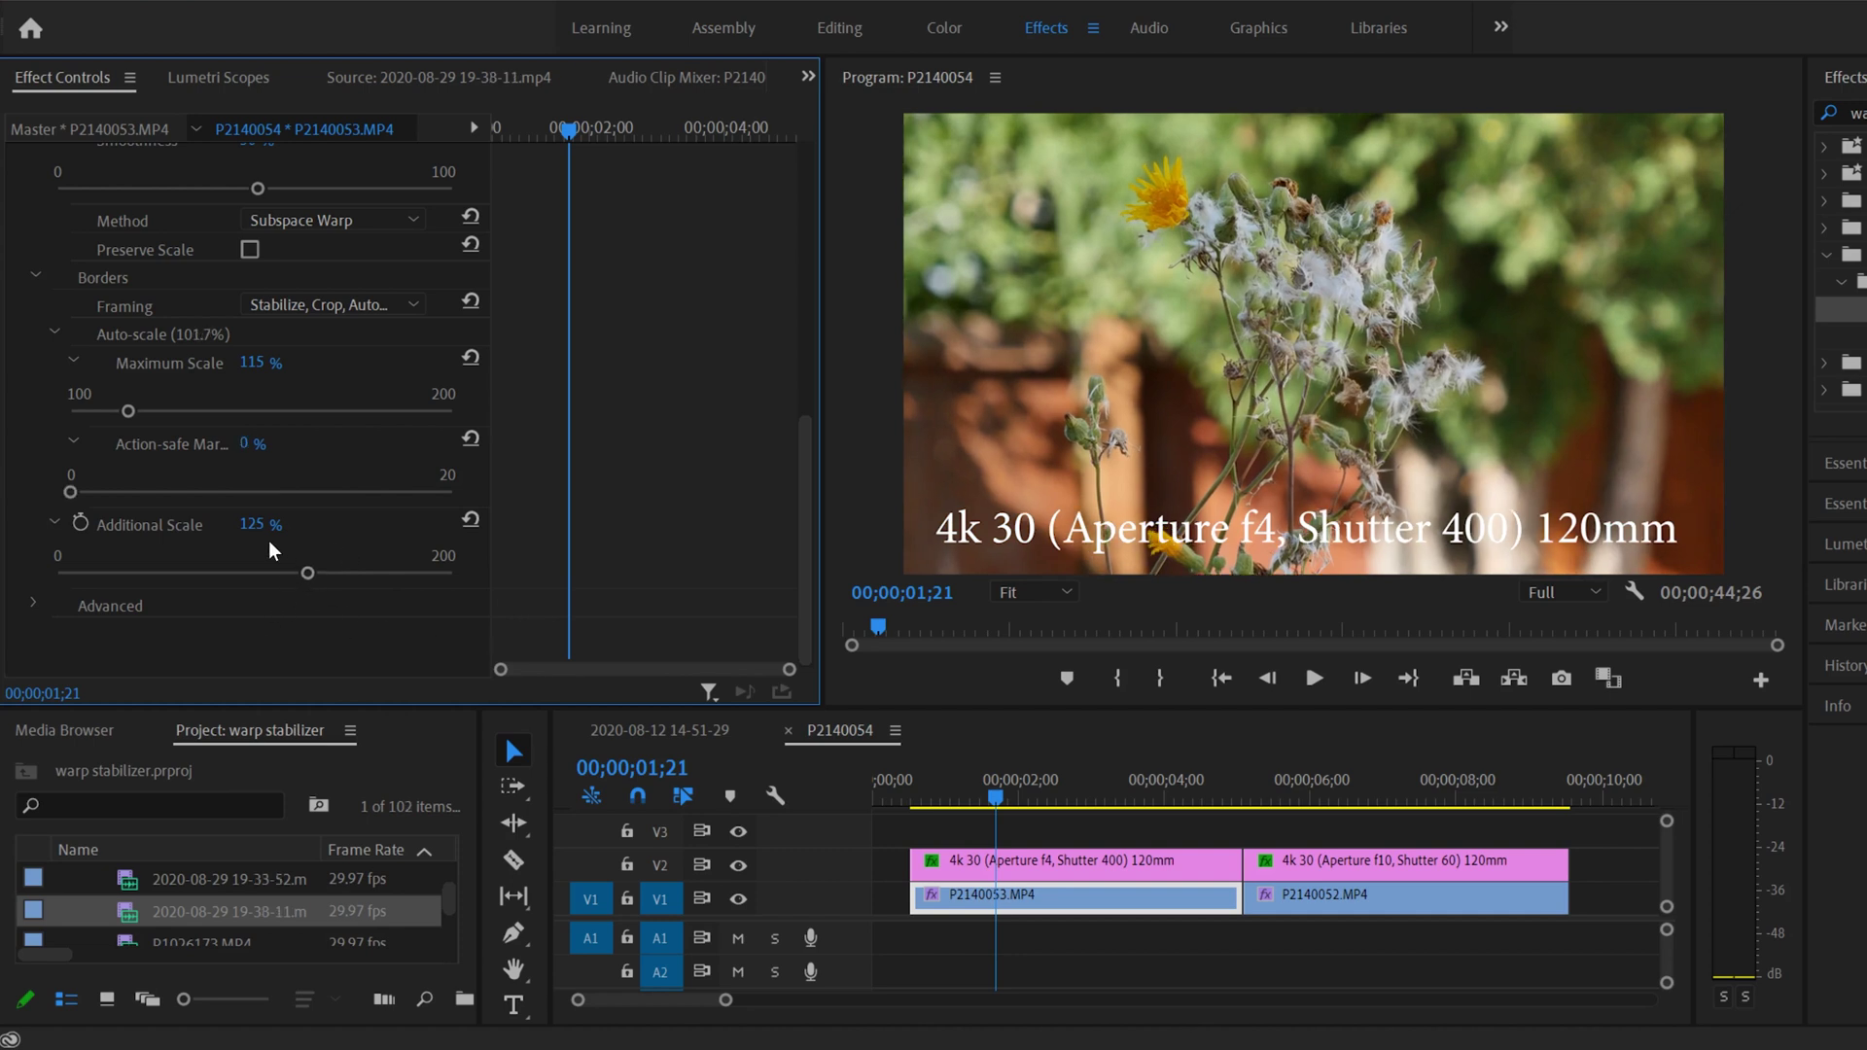
Step: Reset Additional Scale to 100% and set Maximum Scale to 125%
{"action": "left_click", "coordinate": [276, 517]}
{"action": "type", "text": "100"}
{"action": "key", "text": "Return"}
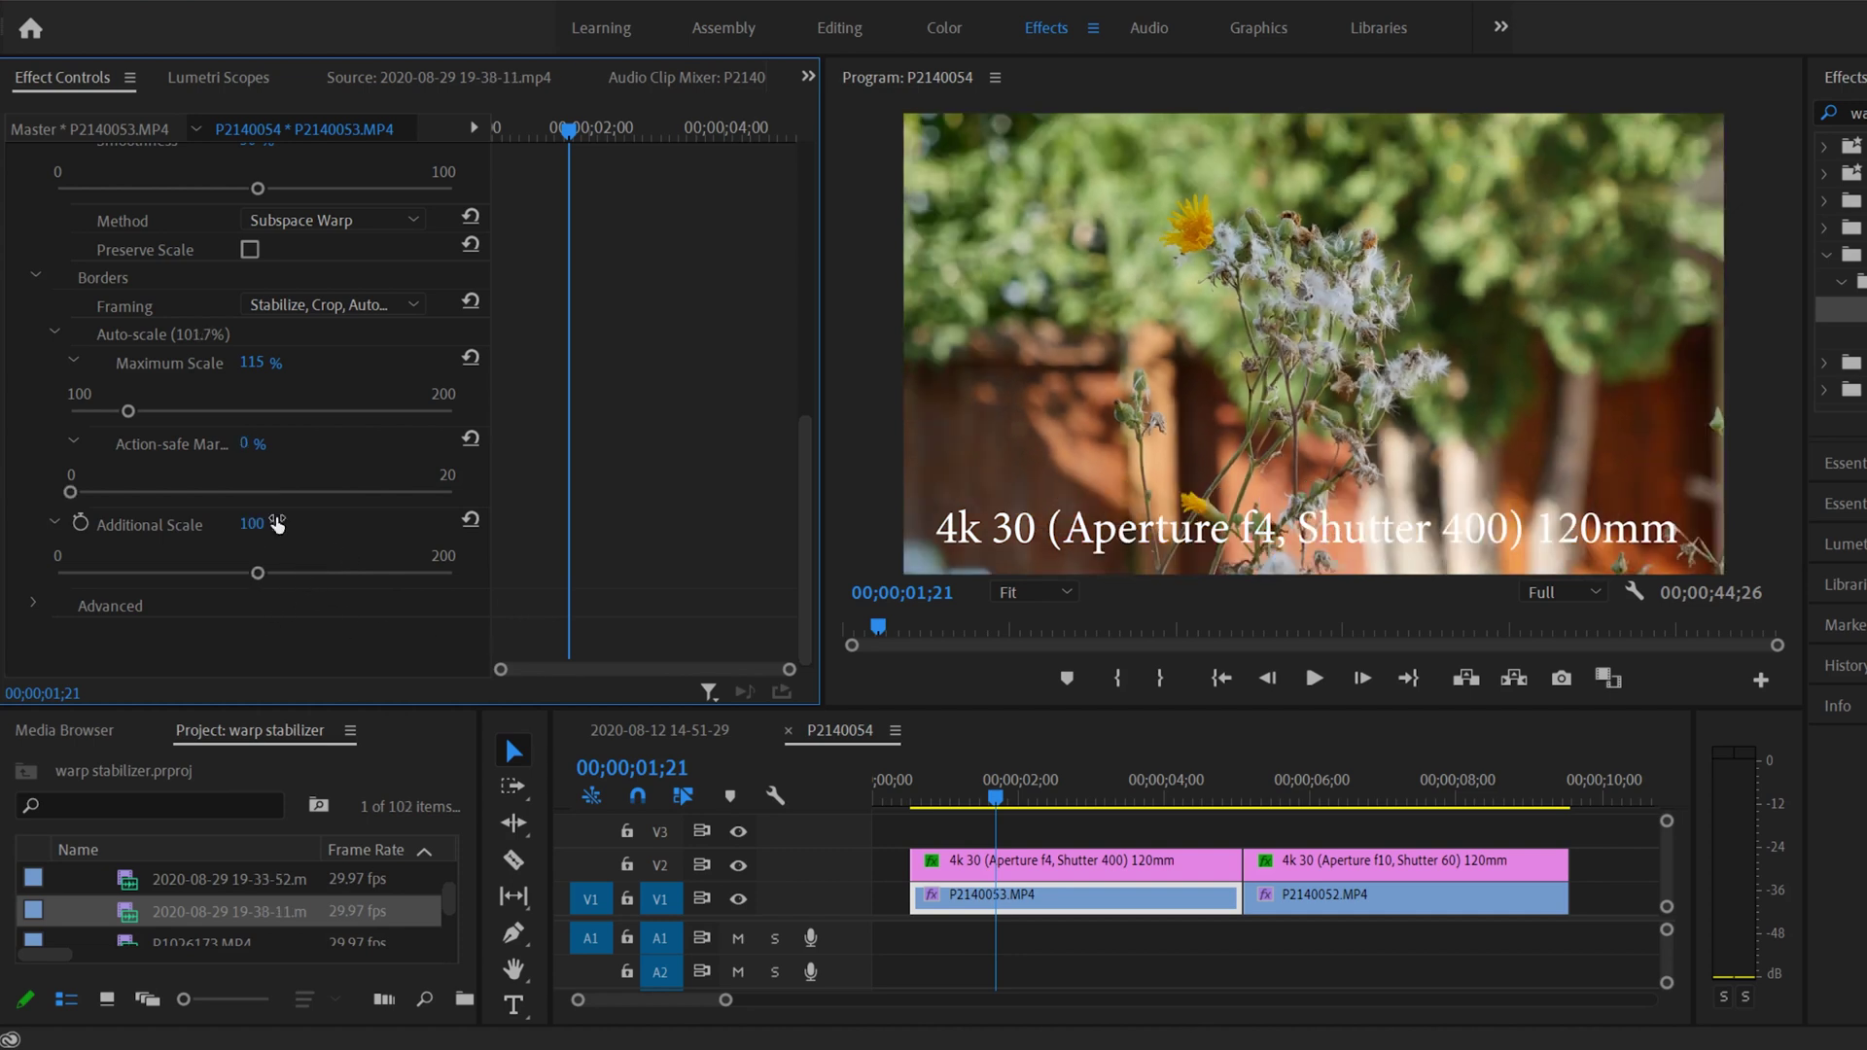
{"action": "left_click", "coordinate": [259, 363]}
{"action": "type", "text": "125"}
{"action": "key", "text": "Return"}
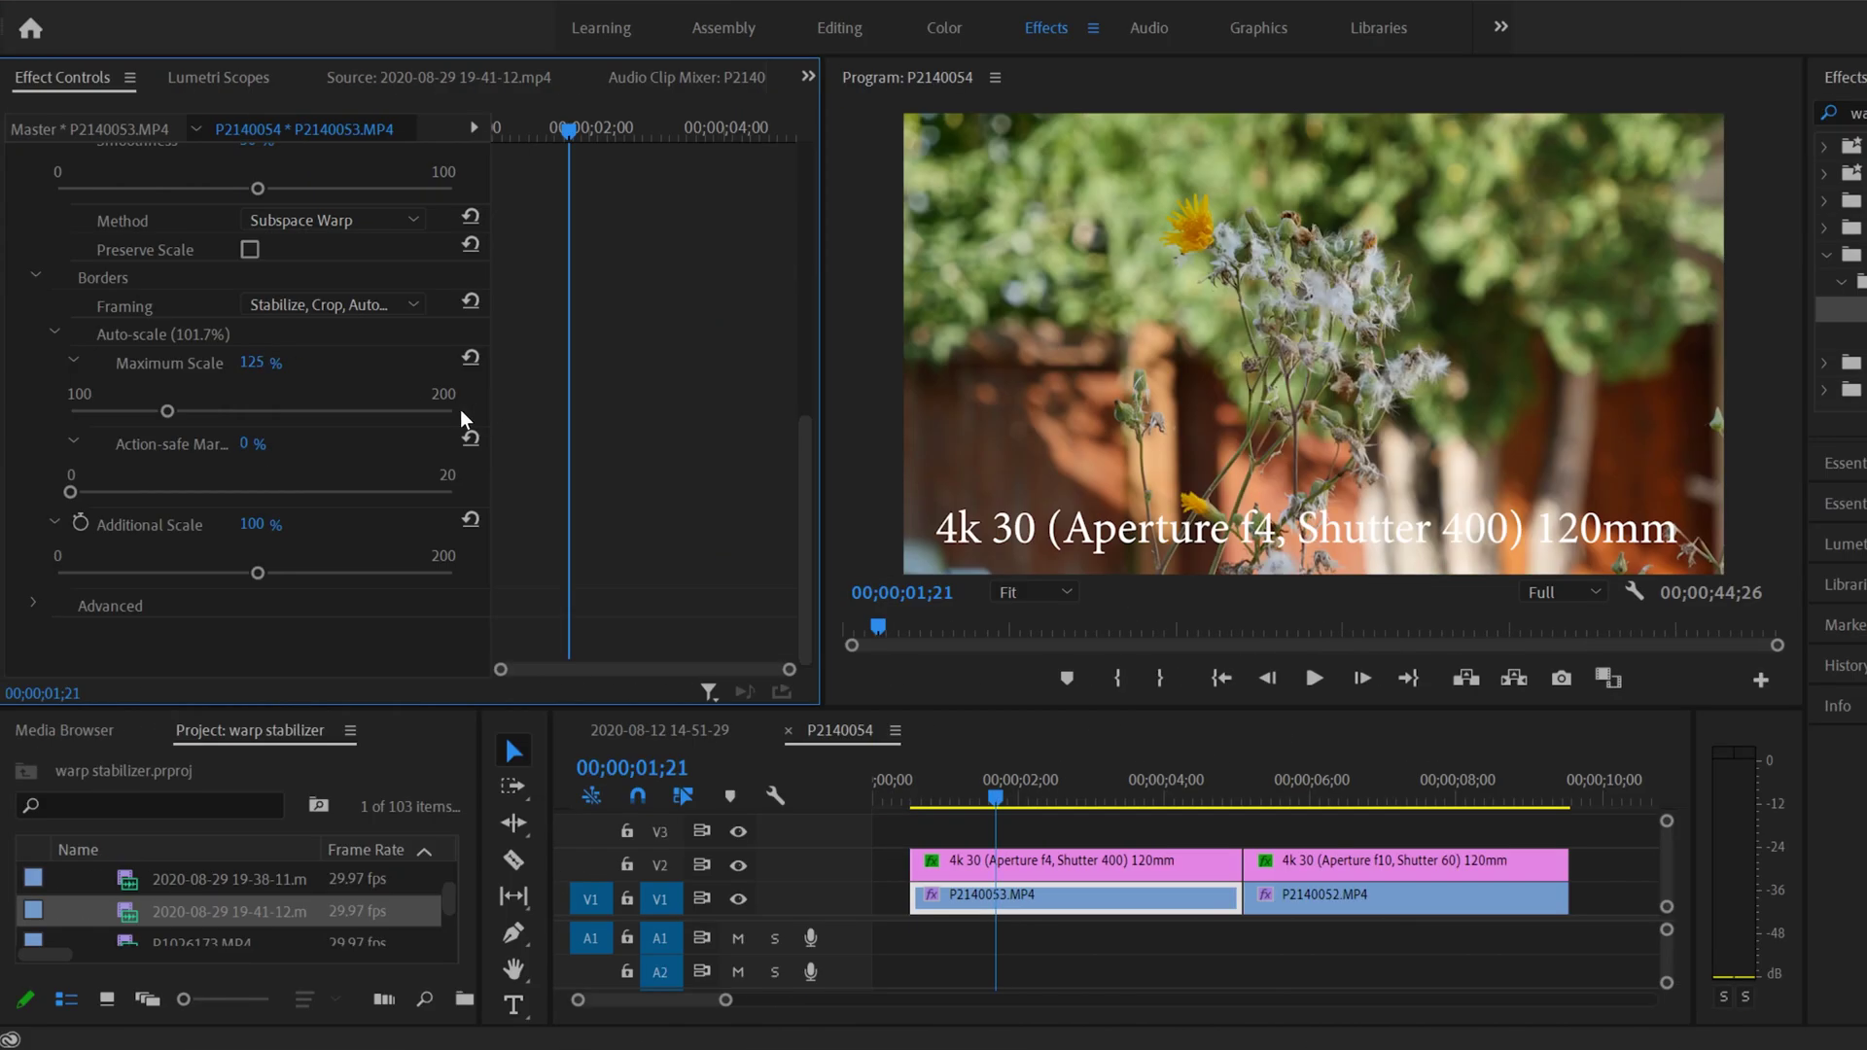
Step: Enable Detailed Analysis under the Advanced settings for the first clip
{"action": "left_click", "coordinate": [34, 605]}
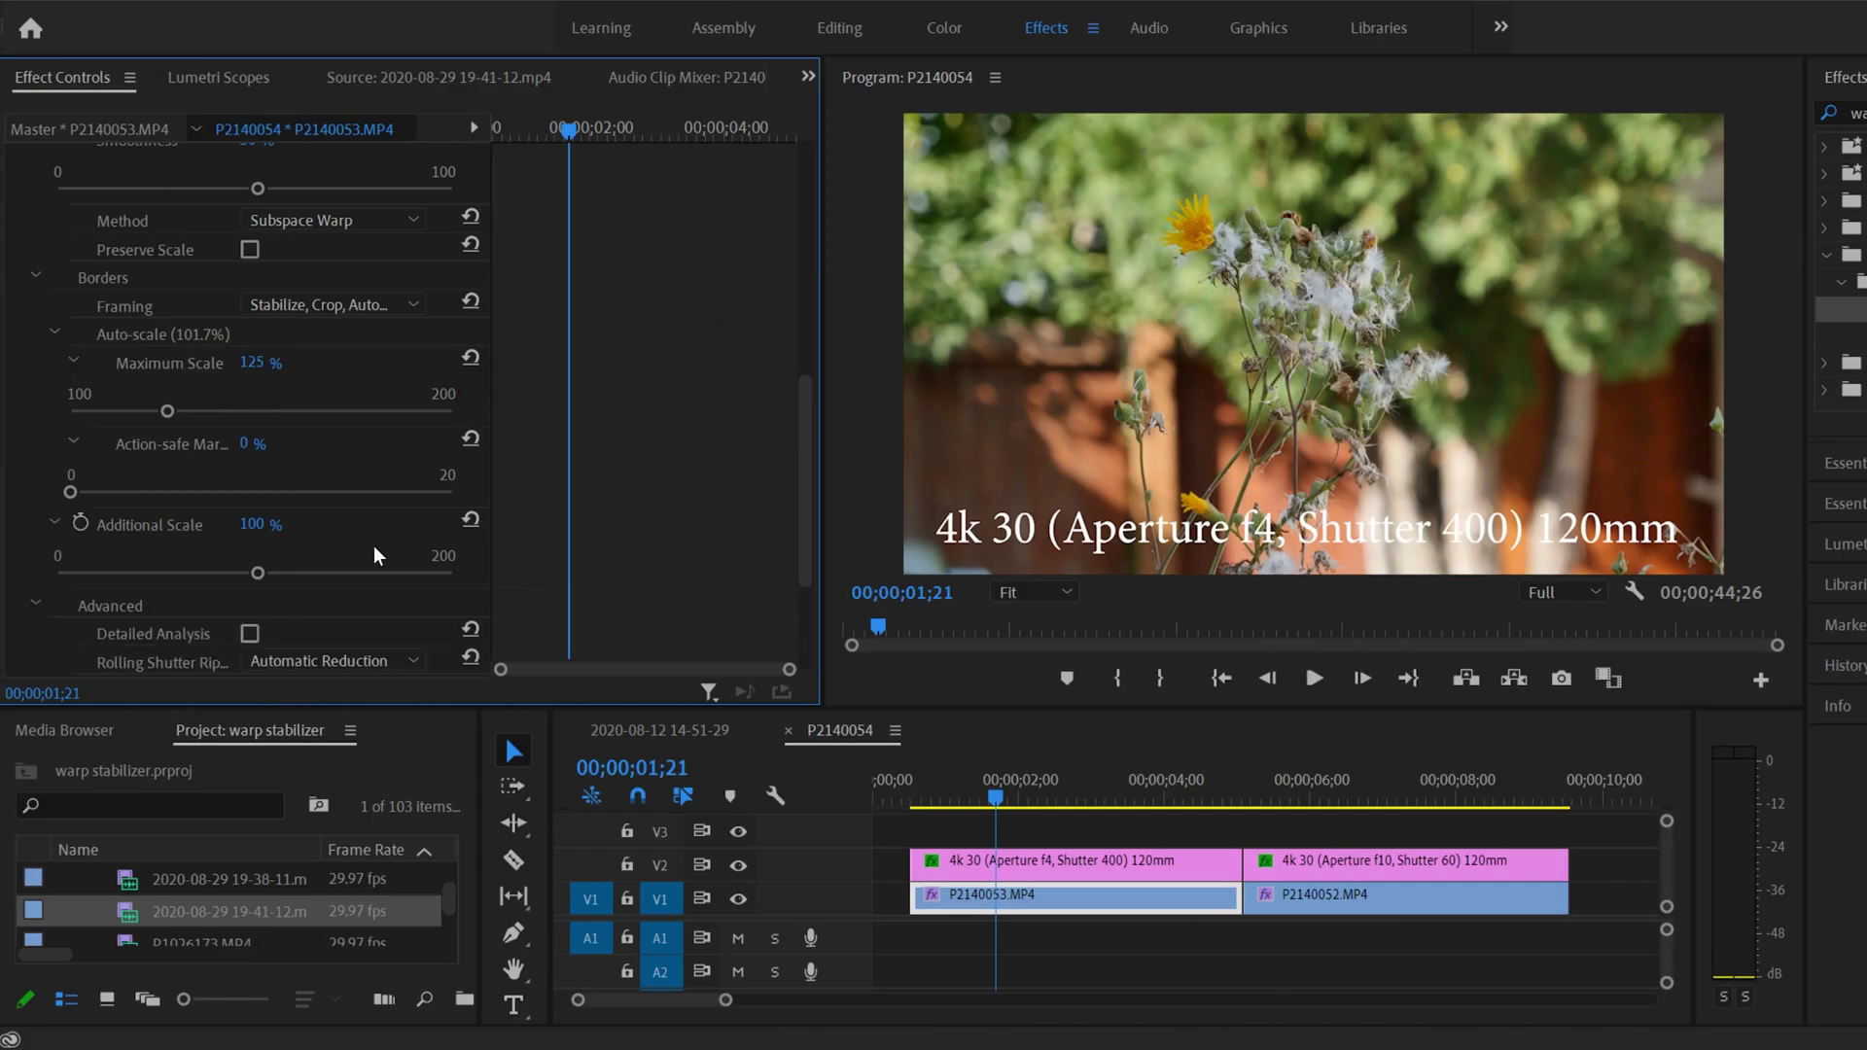
{"action": "scroll", "coordinate": [799, 408], "scroll_direction": "down", "scroll_amount": 5}
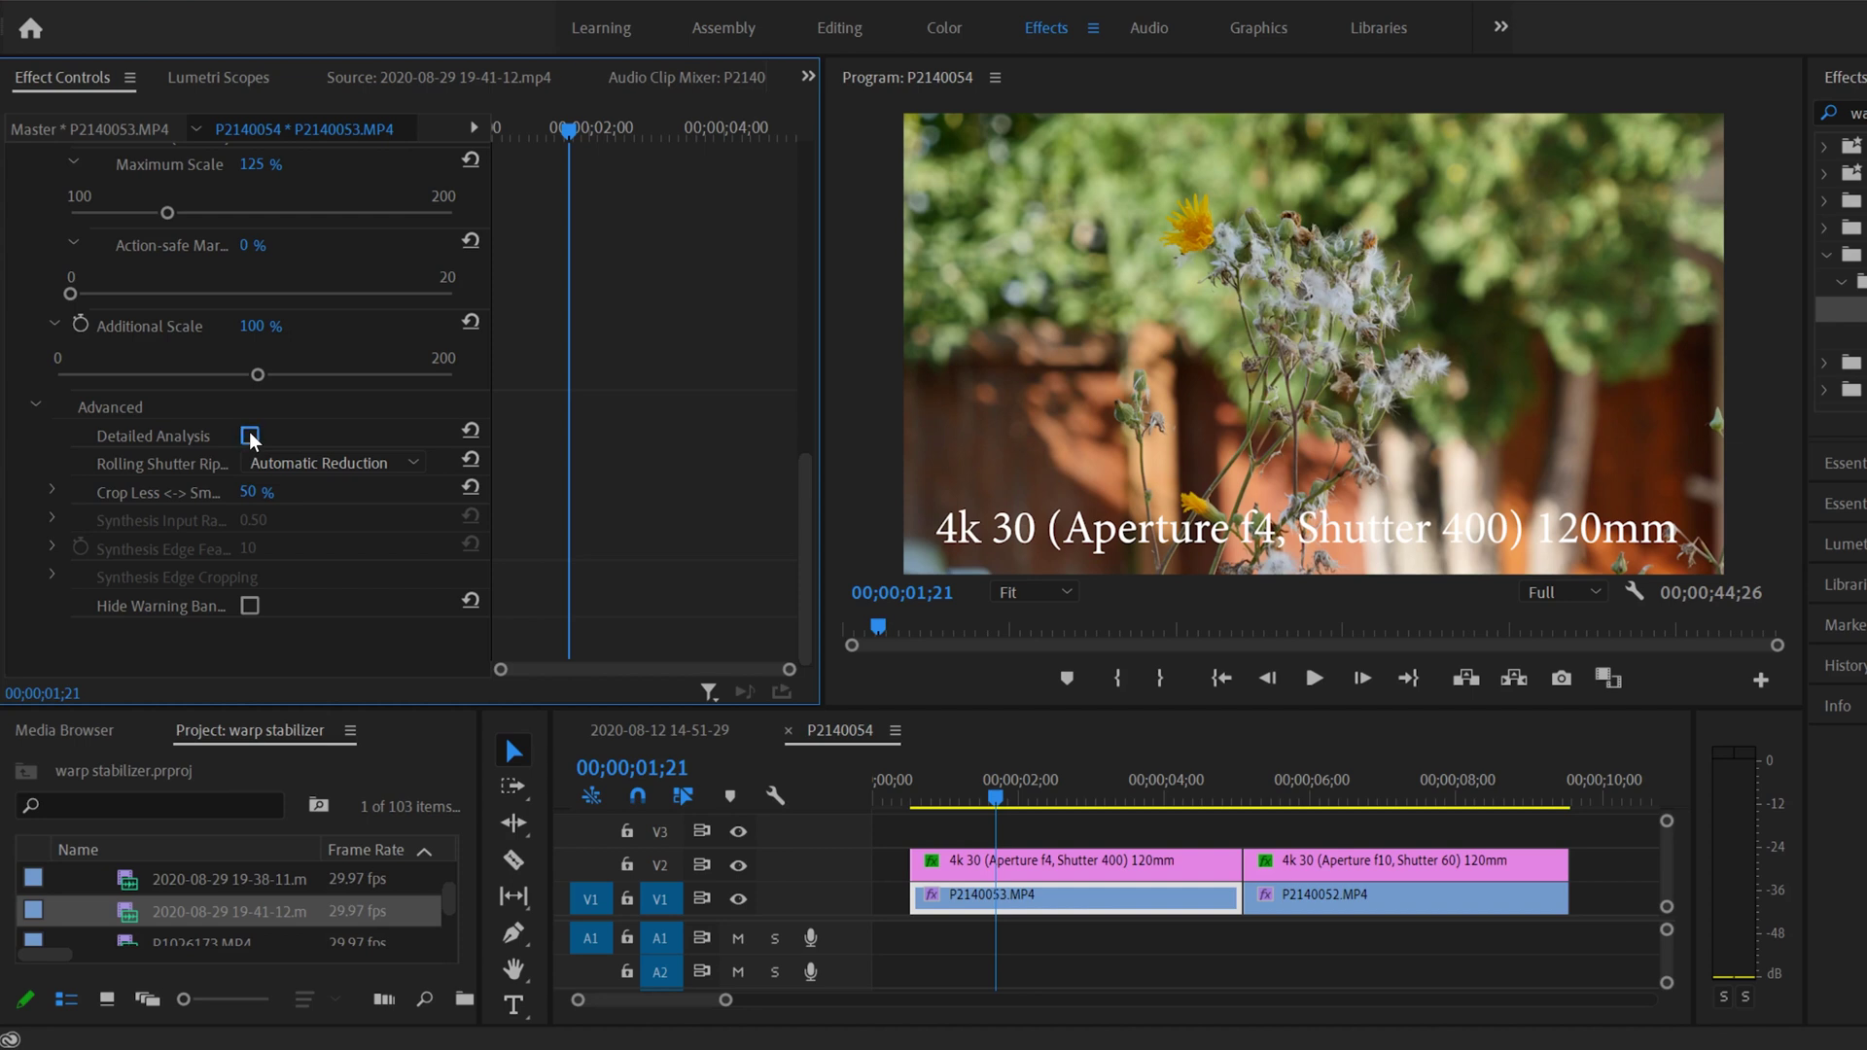
{"action": "left_click", "coordinate": [250, 434]}
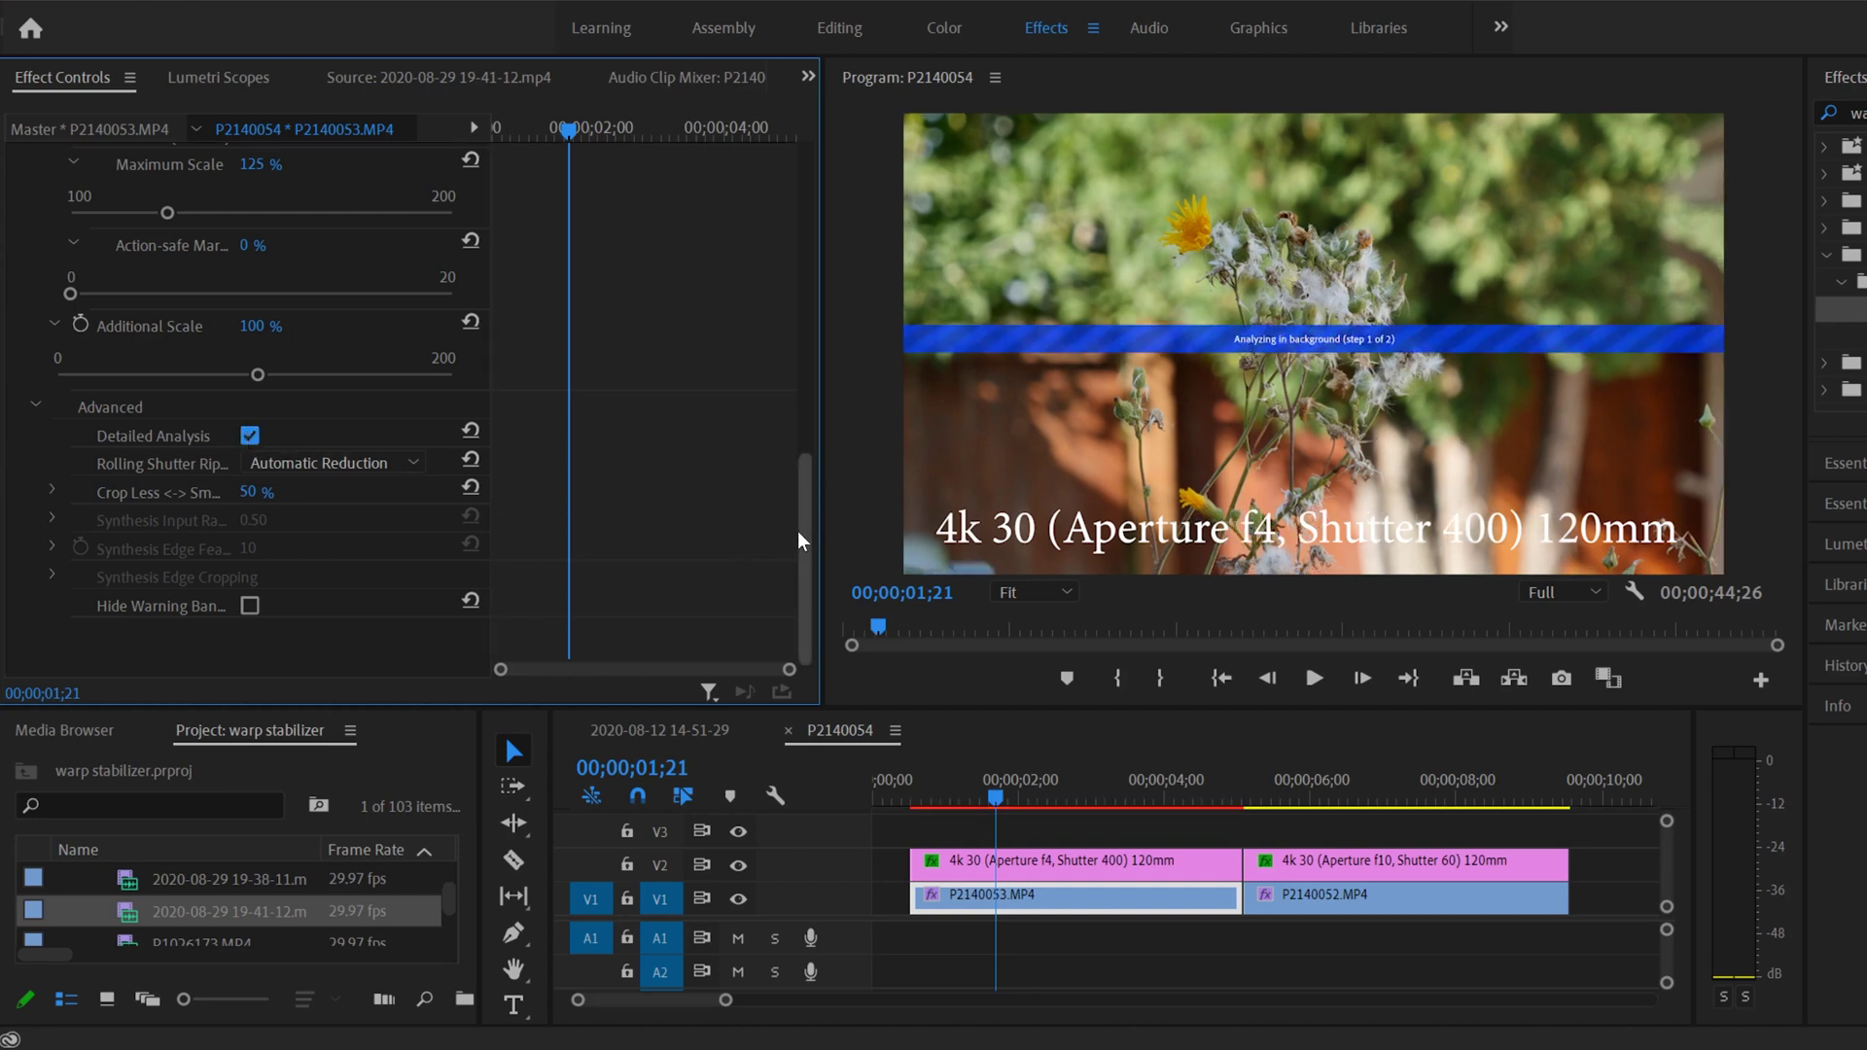
{"action": "left_click_drag", "start_coordinate": [802, 529], "coordinate": [801, 368]}
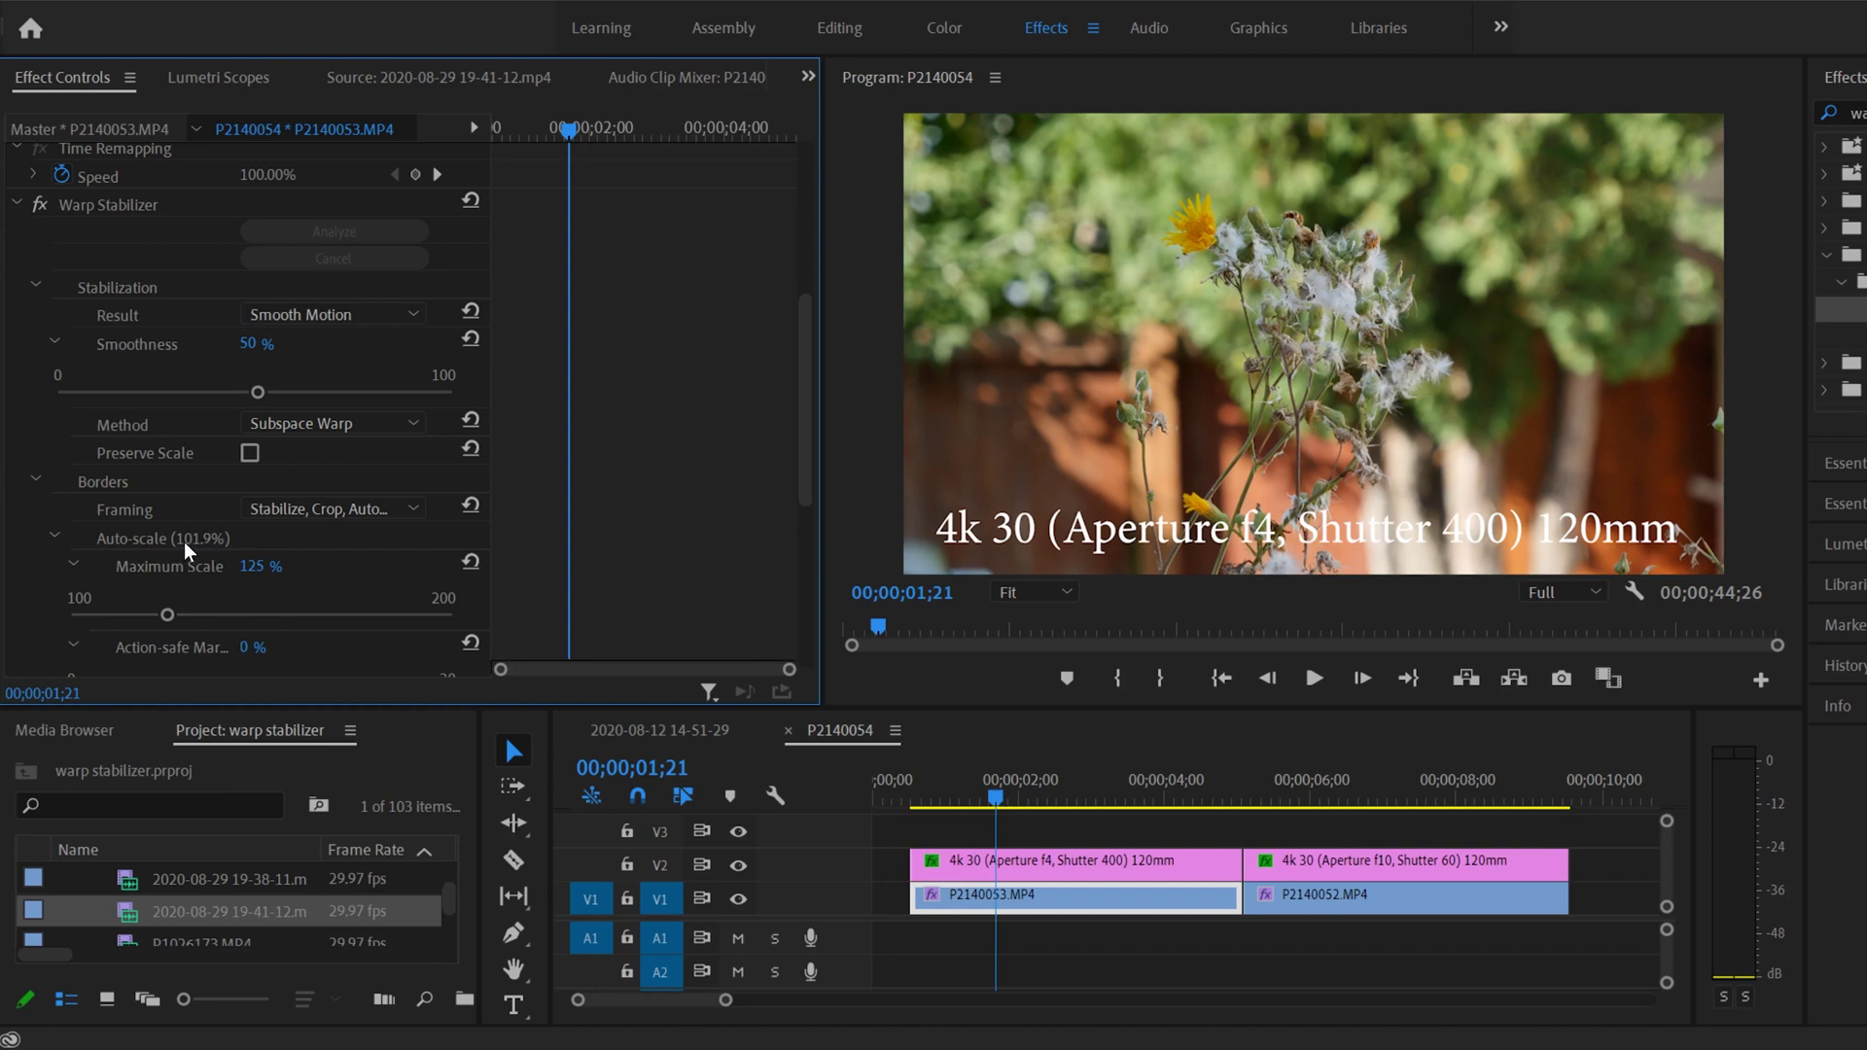
Step: Play back the stabilized first clip from the start, then scrub to about one second
{"action": "left_click", "coordinate": [935, 783]}
{"action": "left_click", "coordinate": [1304, 685]}
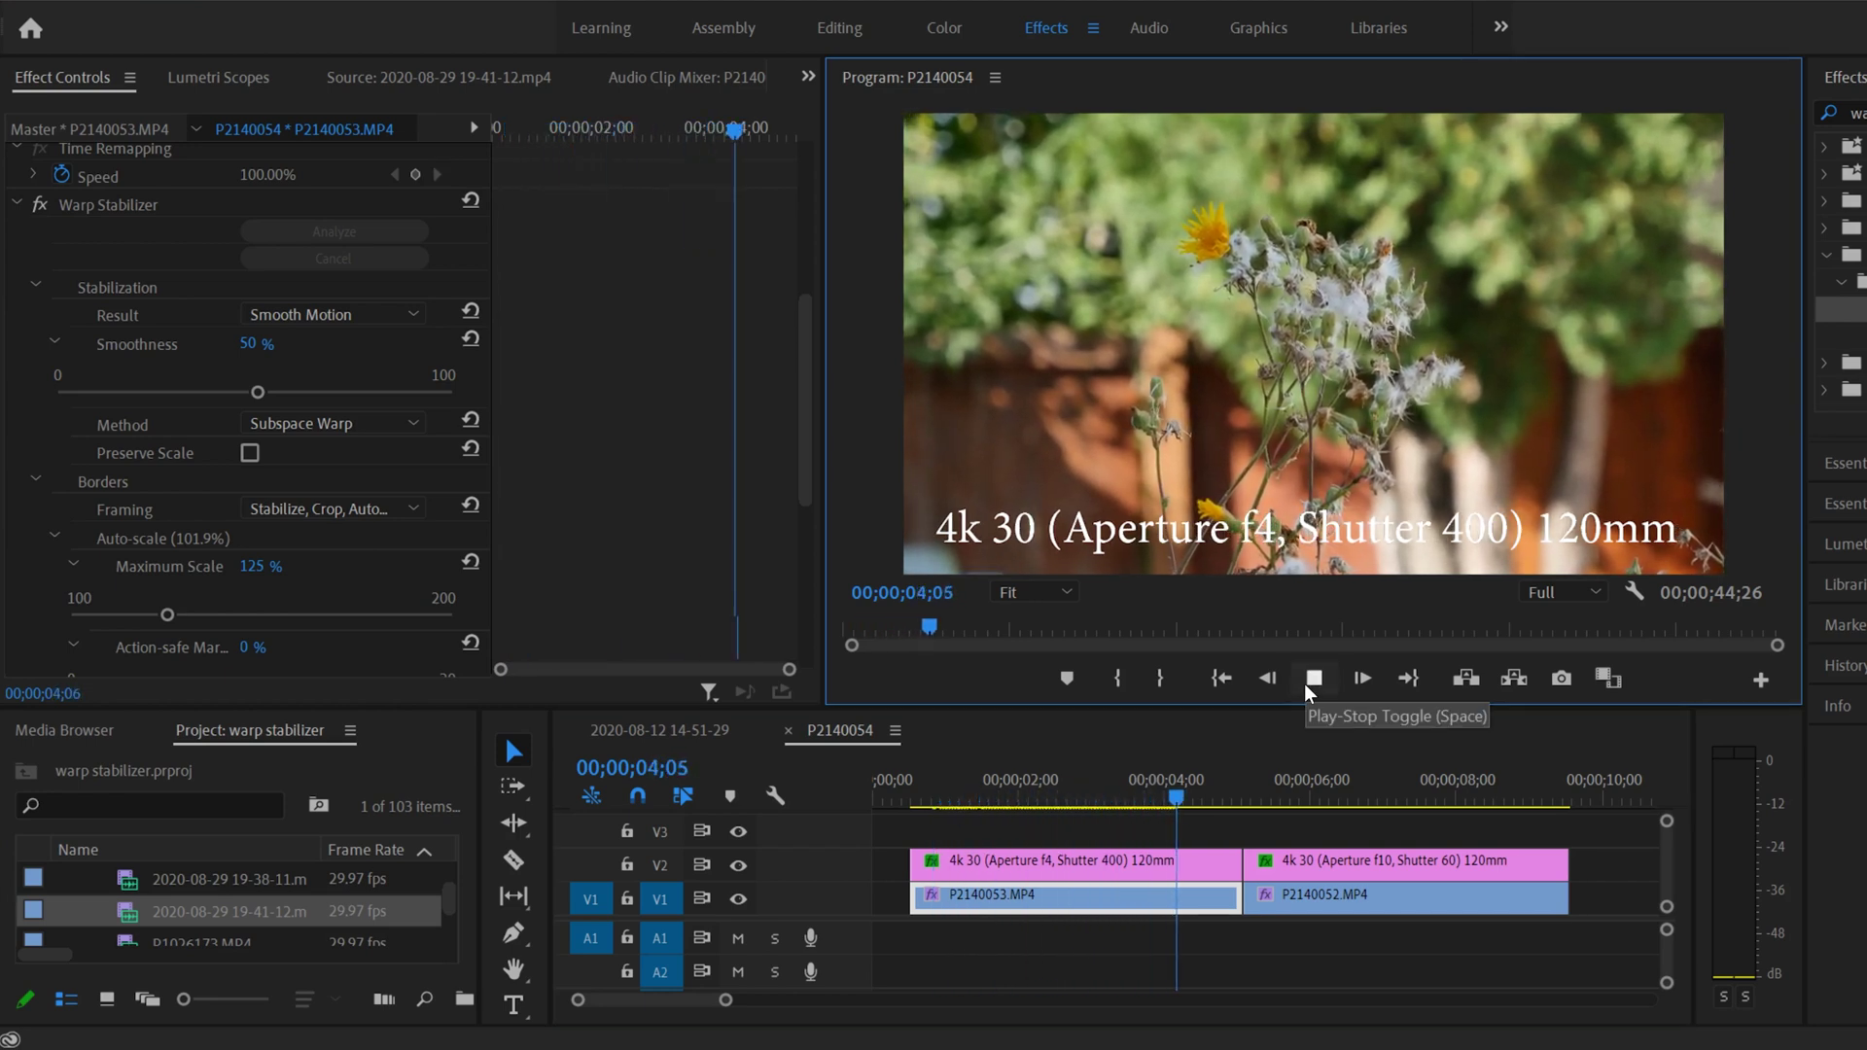
{"action": "left_click", "coordinate": [1306, 686]}
{"action": "left_click", "coordinate": [939, 777]}
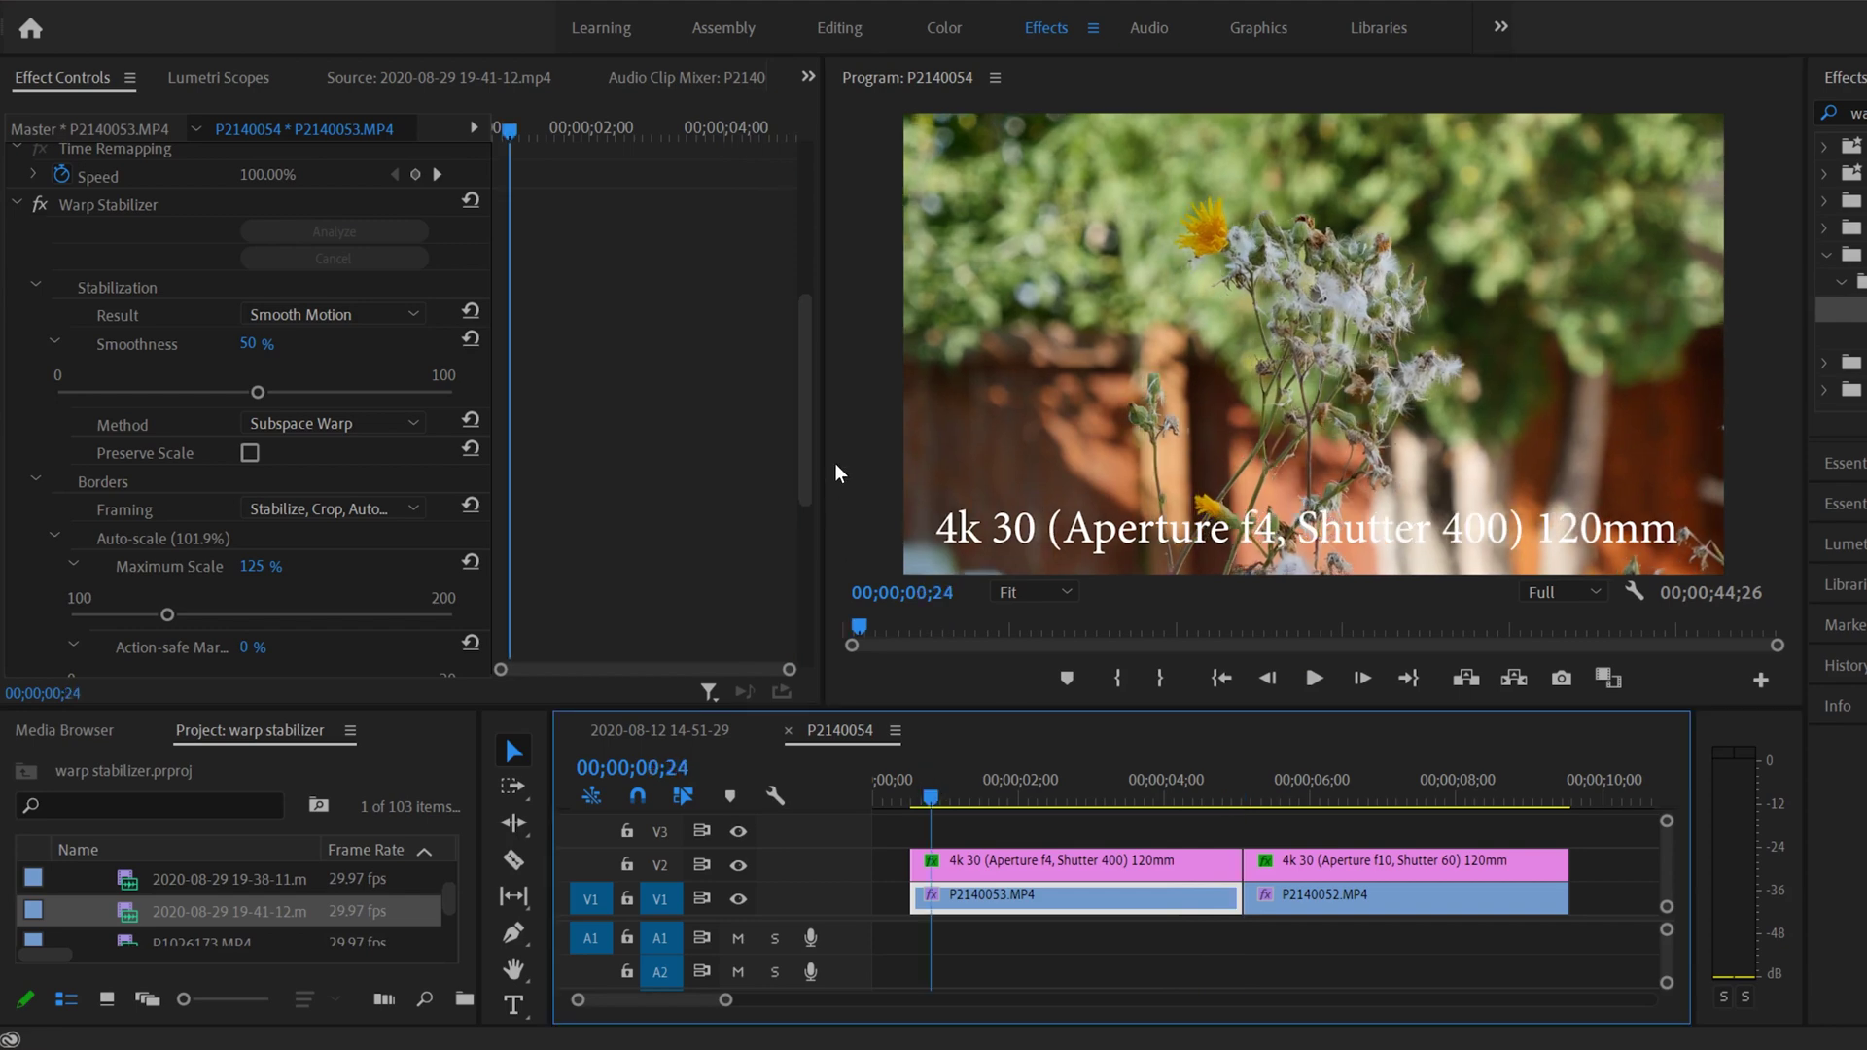
{"action": "left_click_drag", "start_coordinate": [809, 354], "coordinate": [792, 469]}
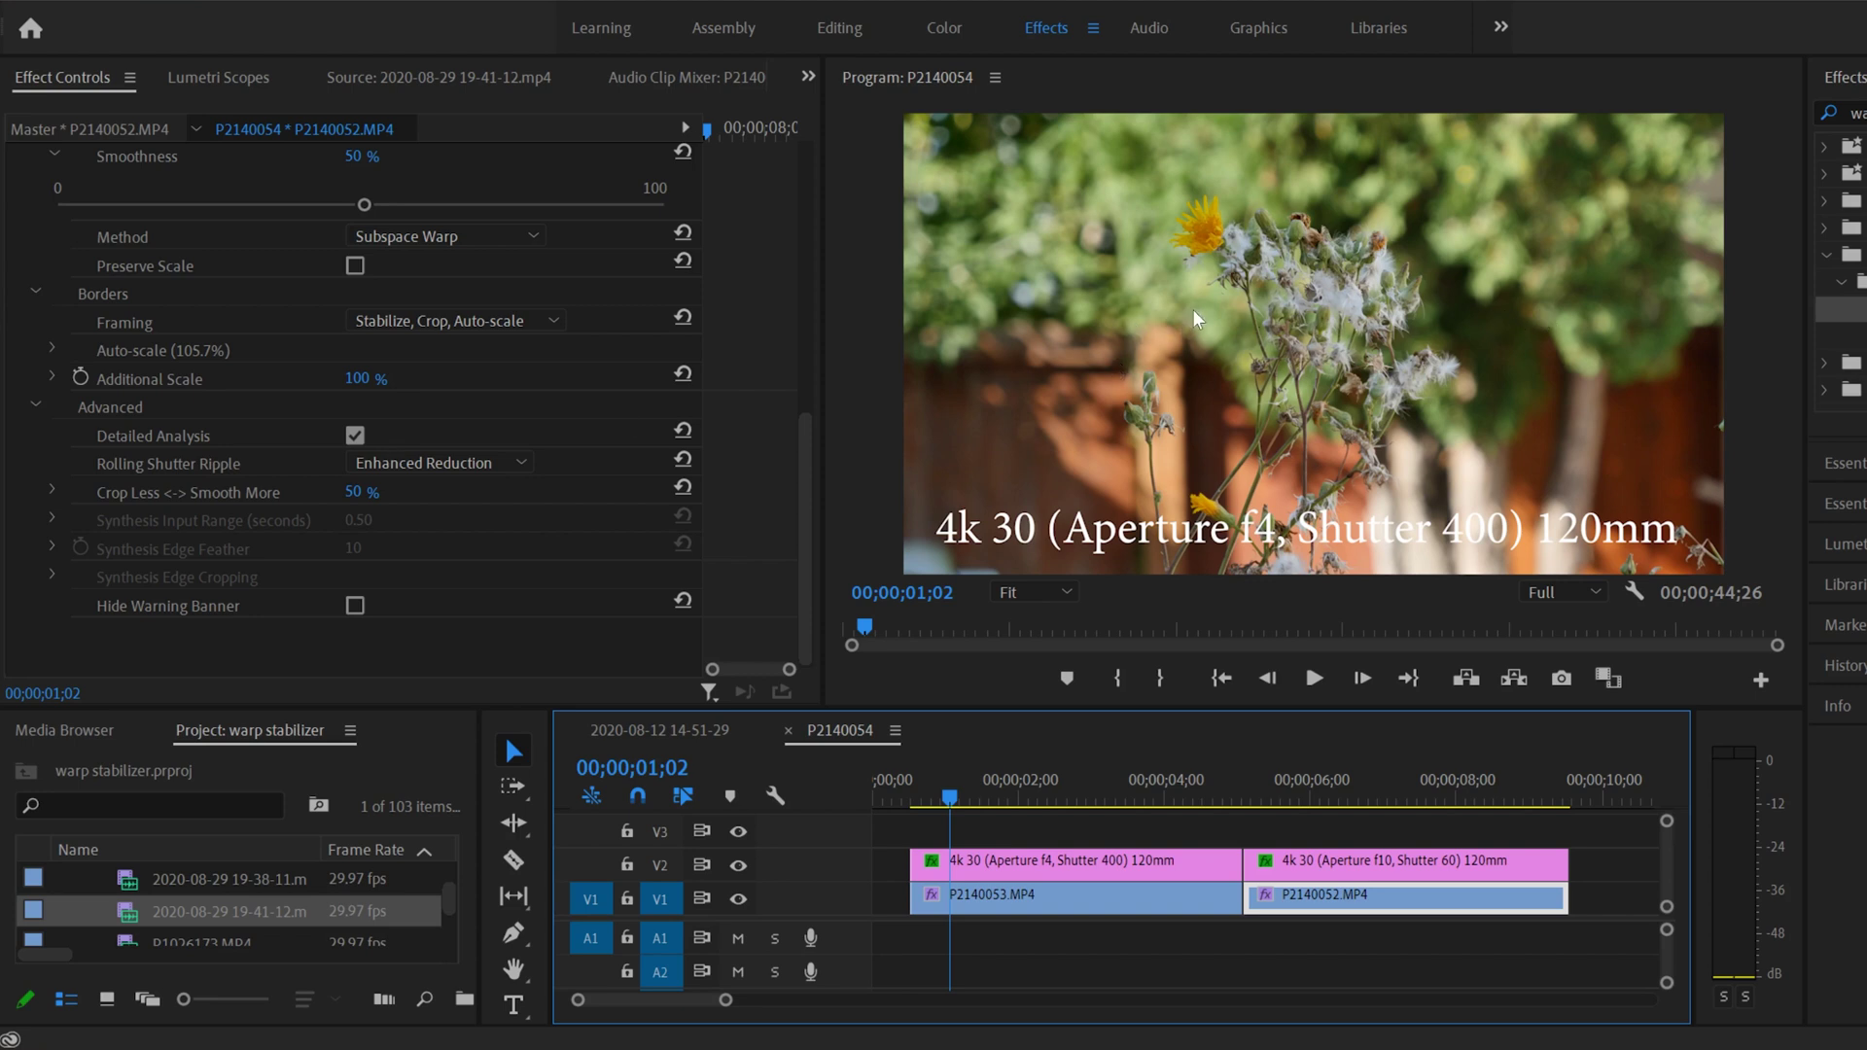
Step: Play the second clip, P2140052, from 05;12 to compare its stabilization
{"action": "left_click", "coordinate": [1268, 790]}
{"action": "left_click", "coordinate": [1311, 679]}
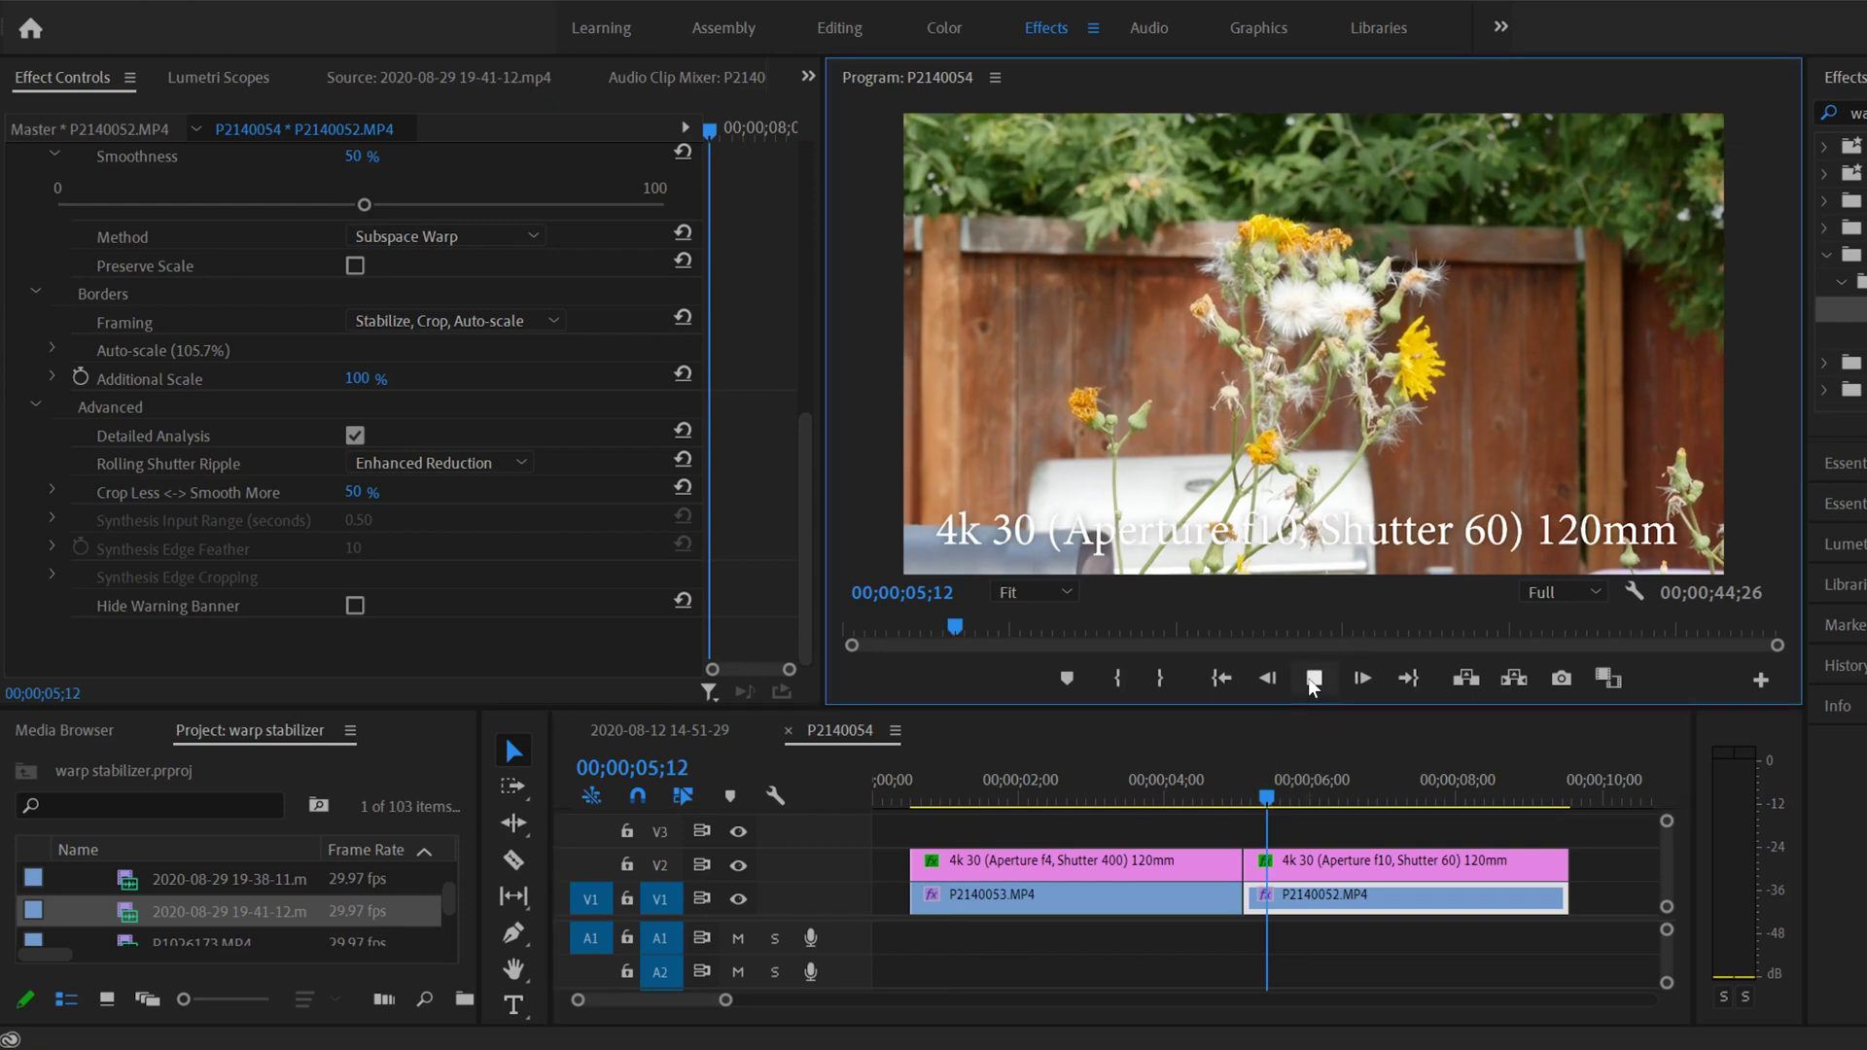
{"action": "left_click", "coordinate": [1313, 678]}
{"action": "left_click", "coordinate": [1268, 794]}
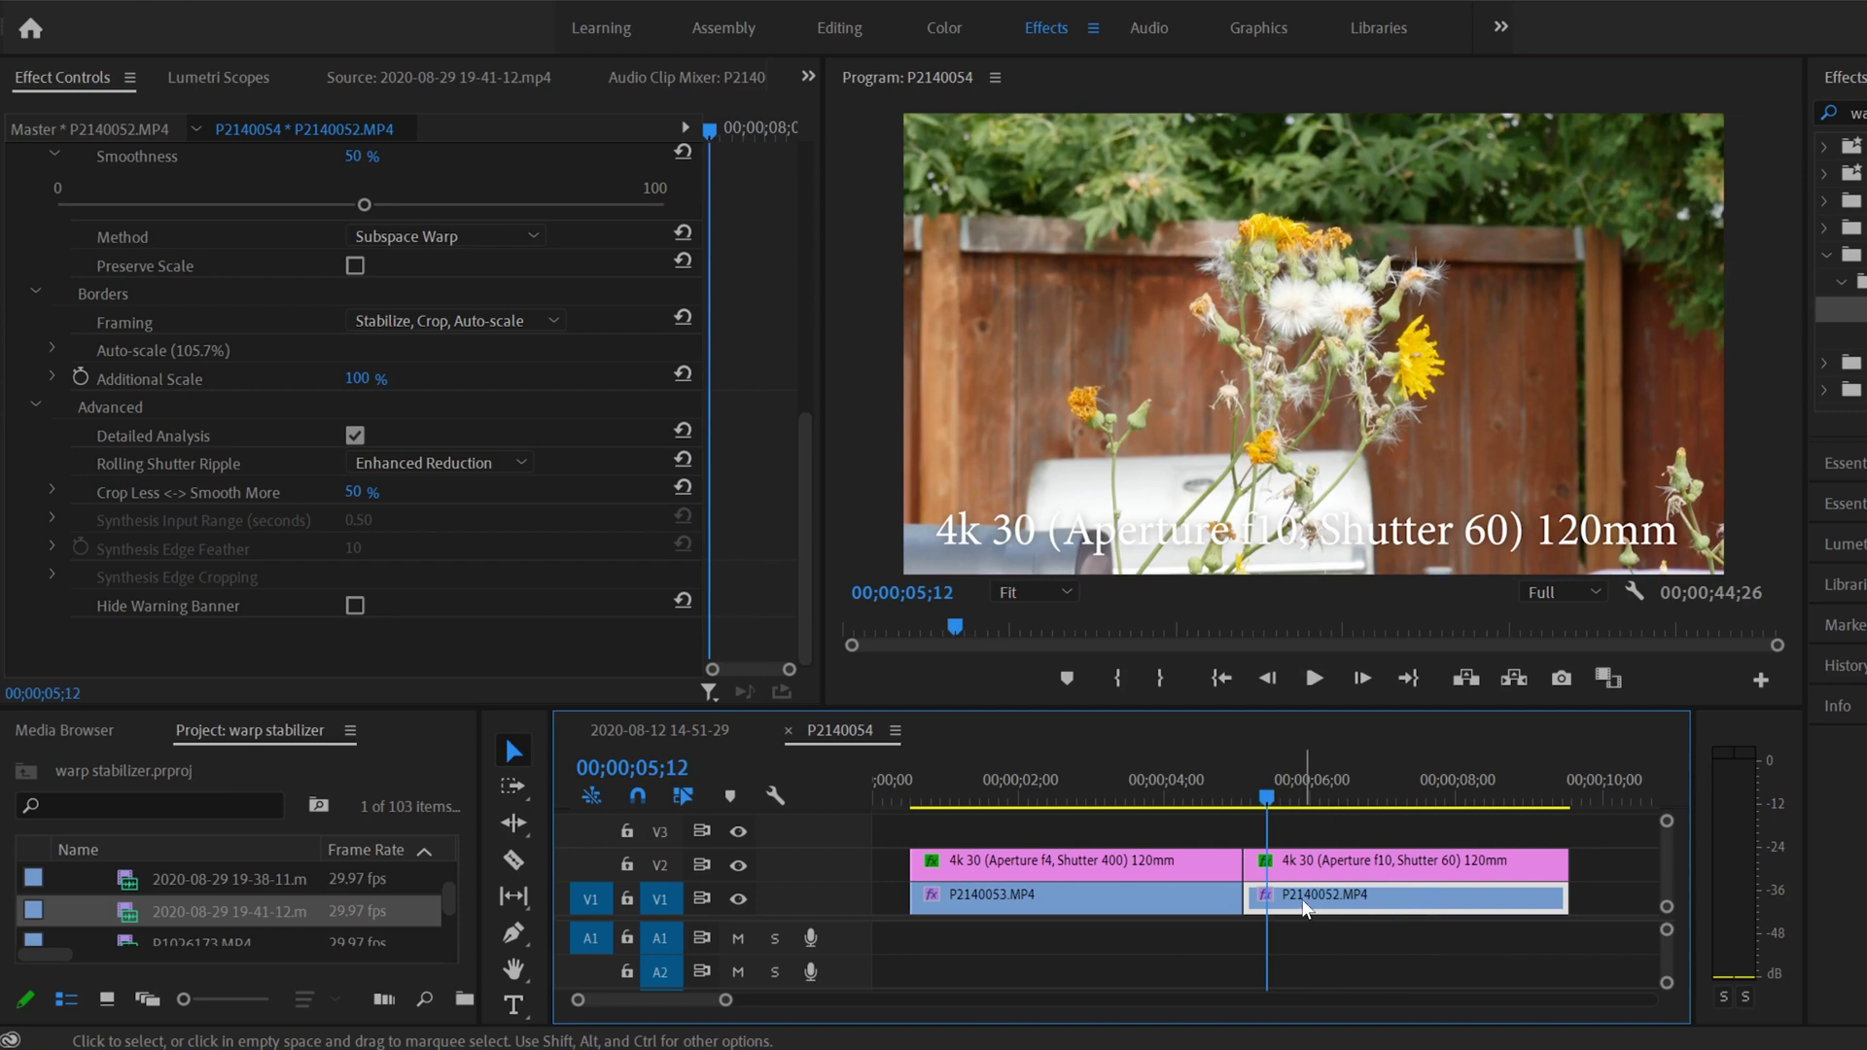
{"action": "left_click", "coordinate": [1314, 677]}
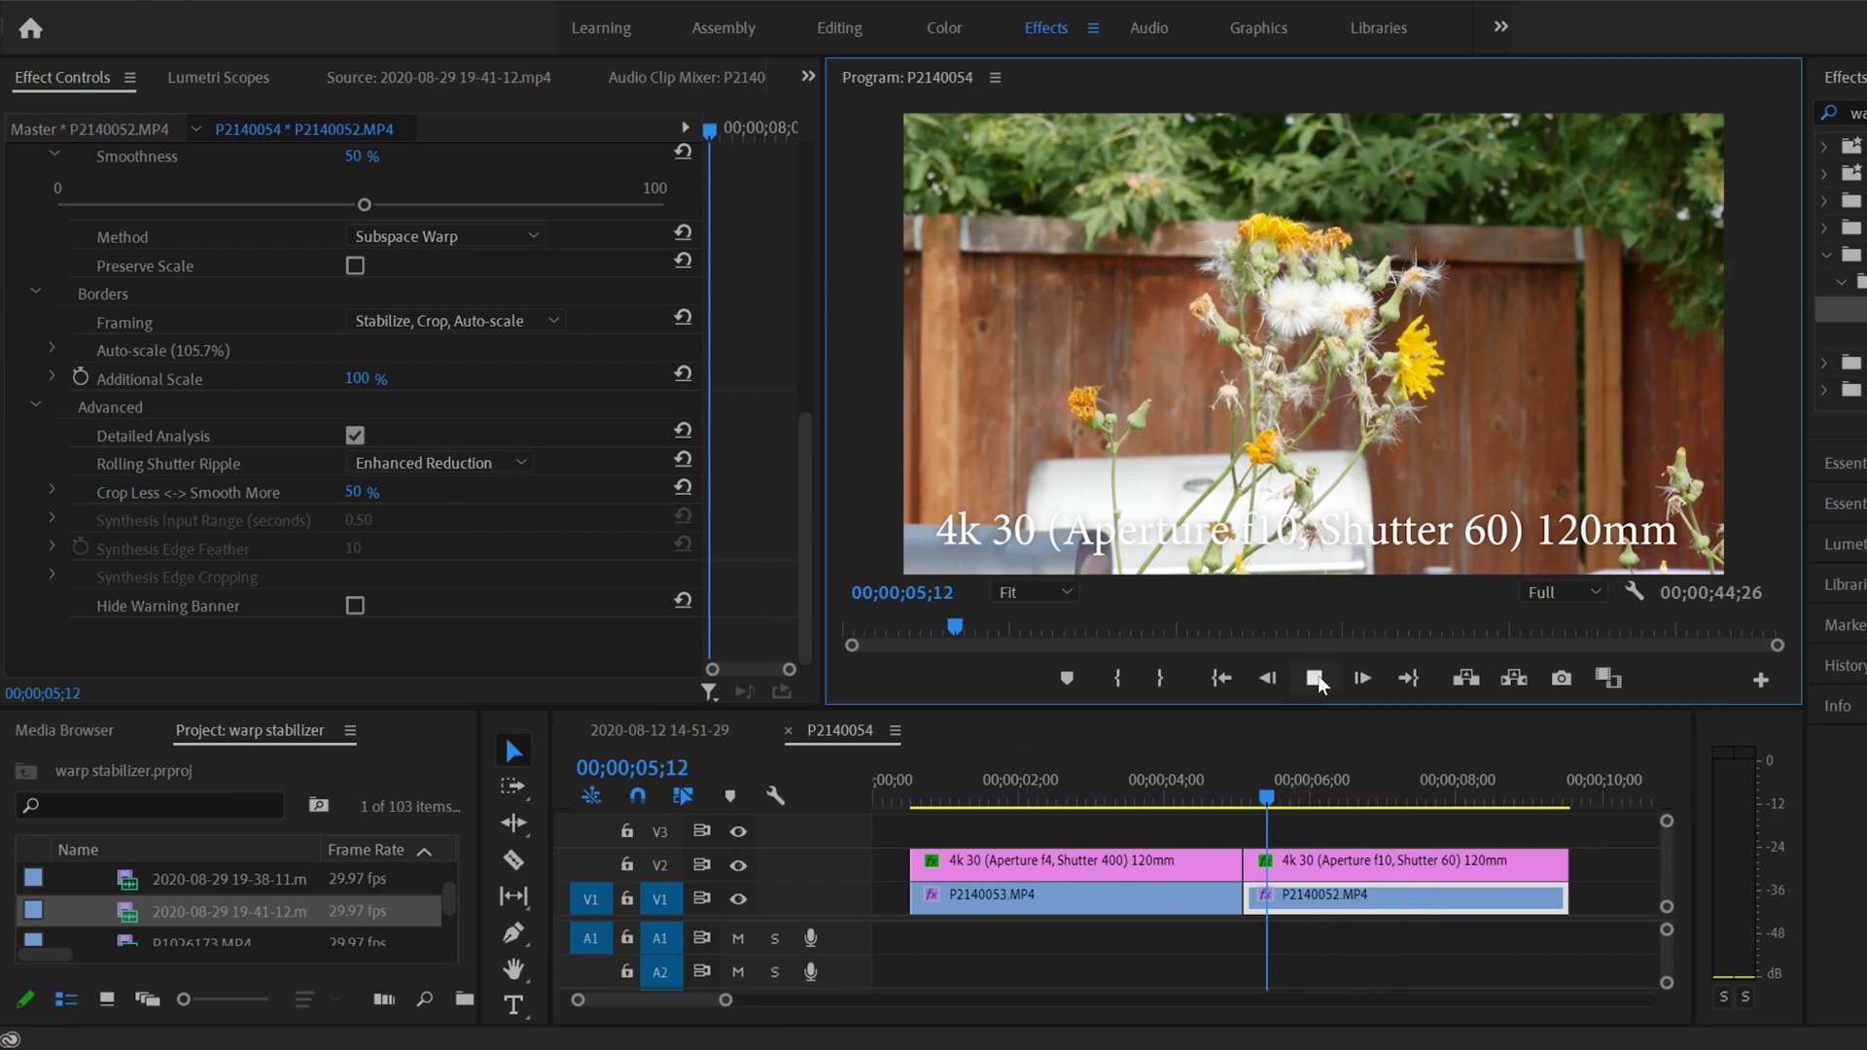
Step: Switch the second clip's Rolling Shutter Ripple to Automatic Reduction and play it back from 05;11
{"action": "left_click", "coordinate": [1315, 678]}
{"action": "left_click", "coordinate": [1265, 791]}
{"action": "left_click", "coordinate": [507, 463]}
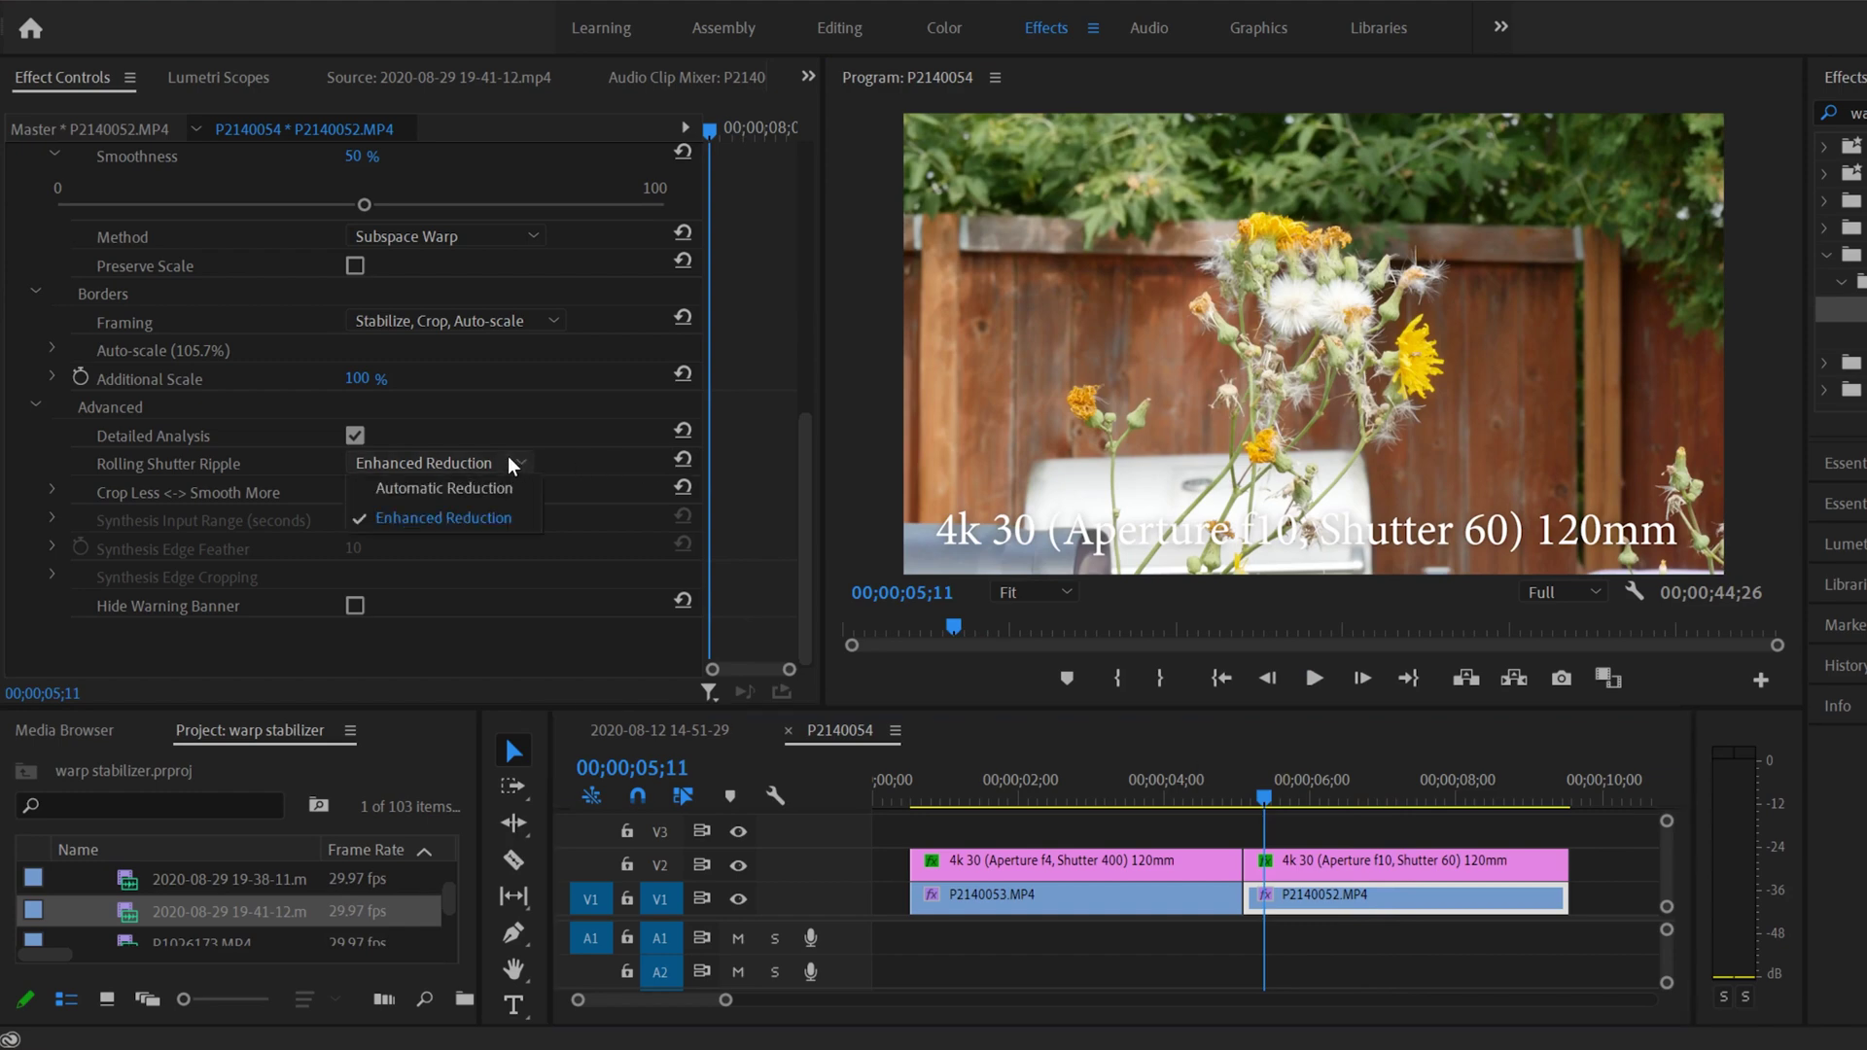
{"action": "left_click", "coordinate": [453, 482]}
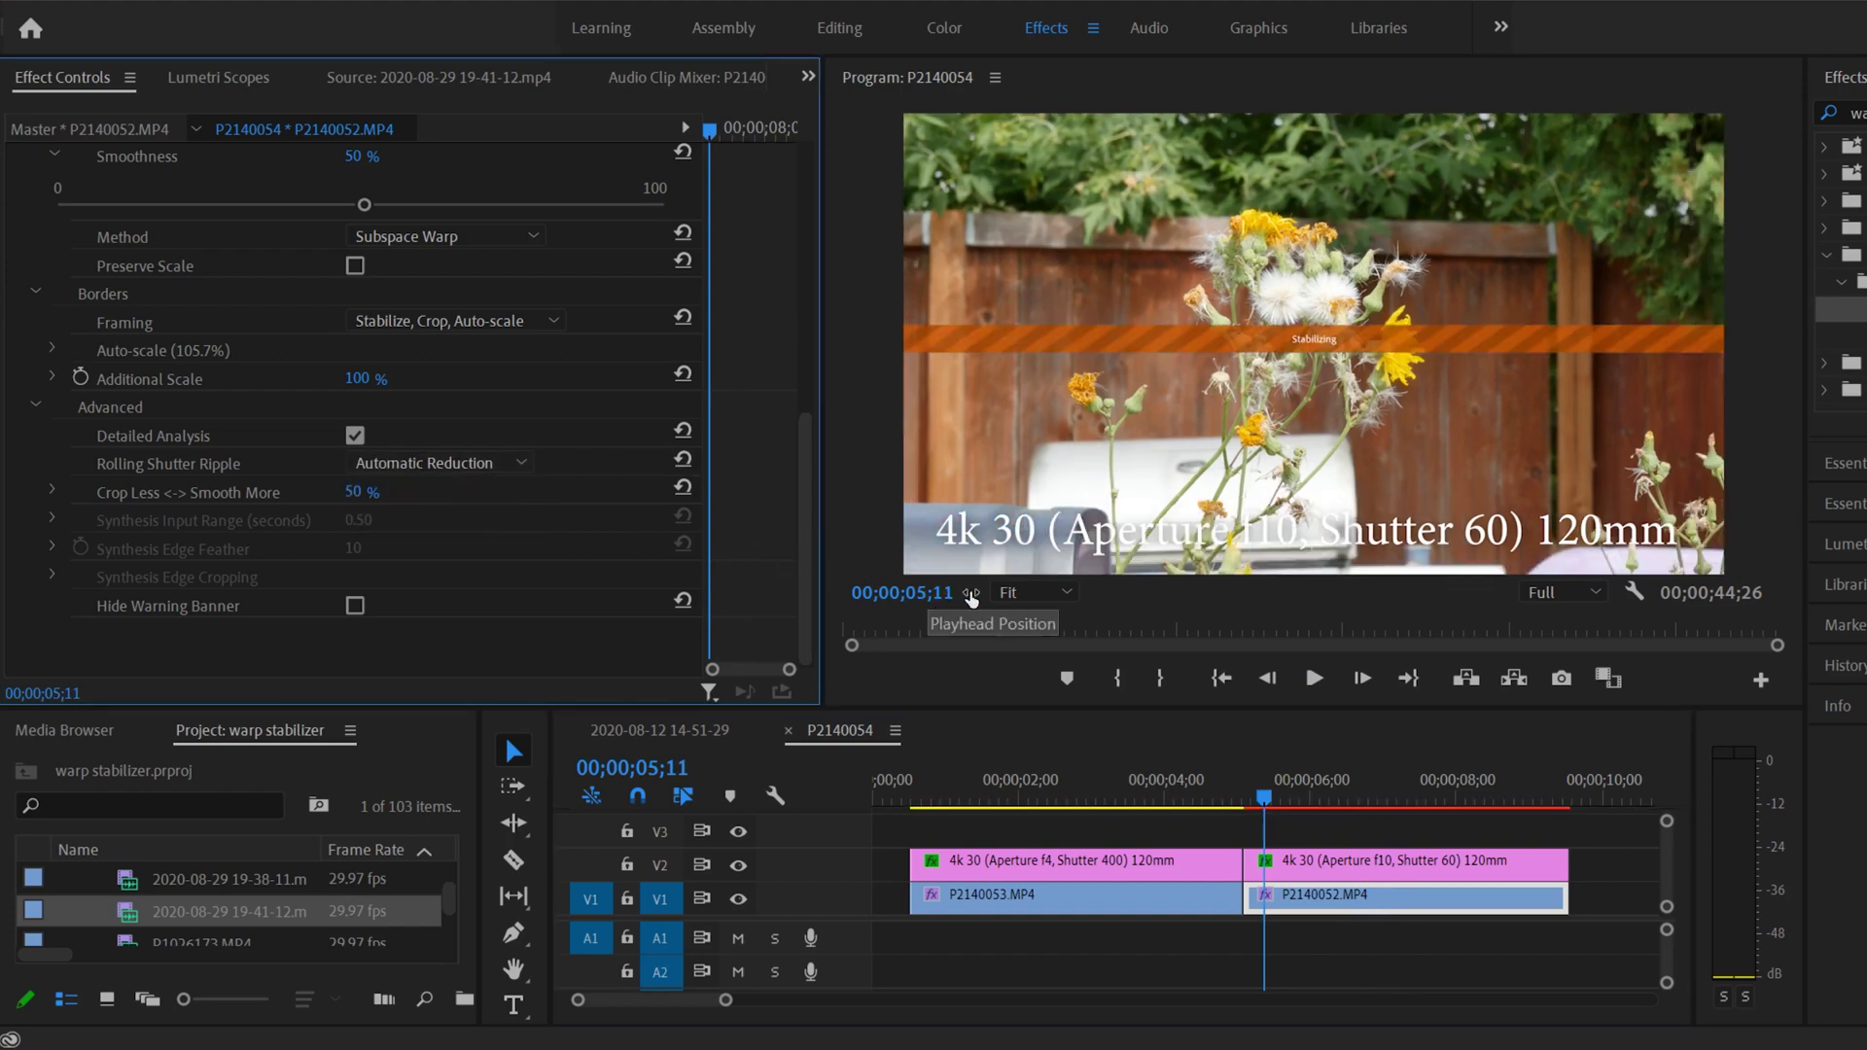
{"action": "left_click", "coordinate": [1312, 678]}
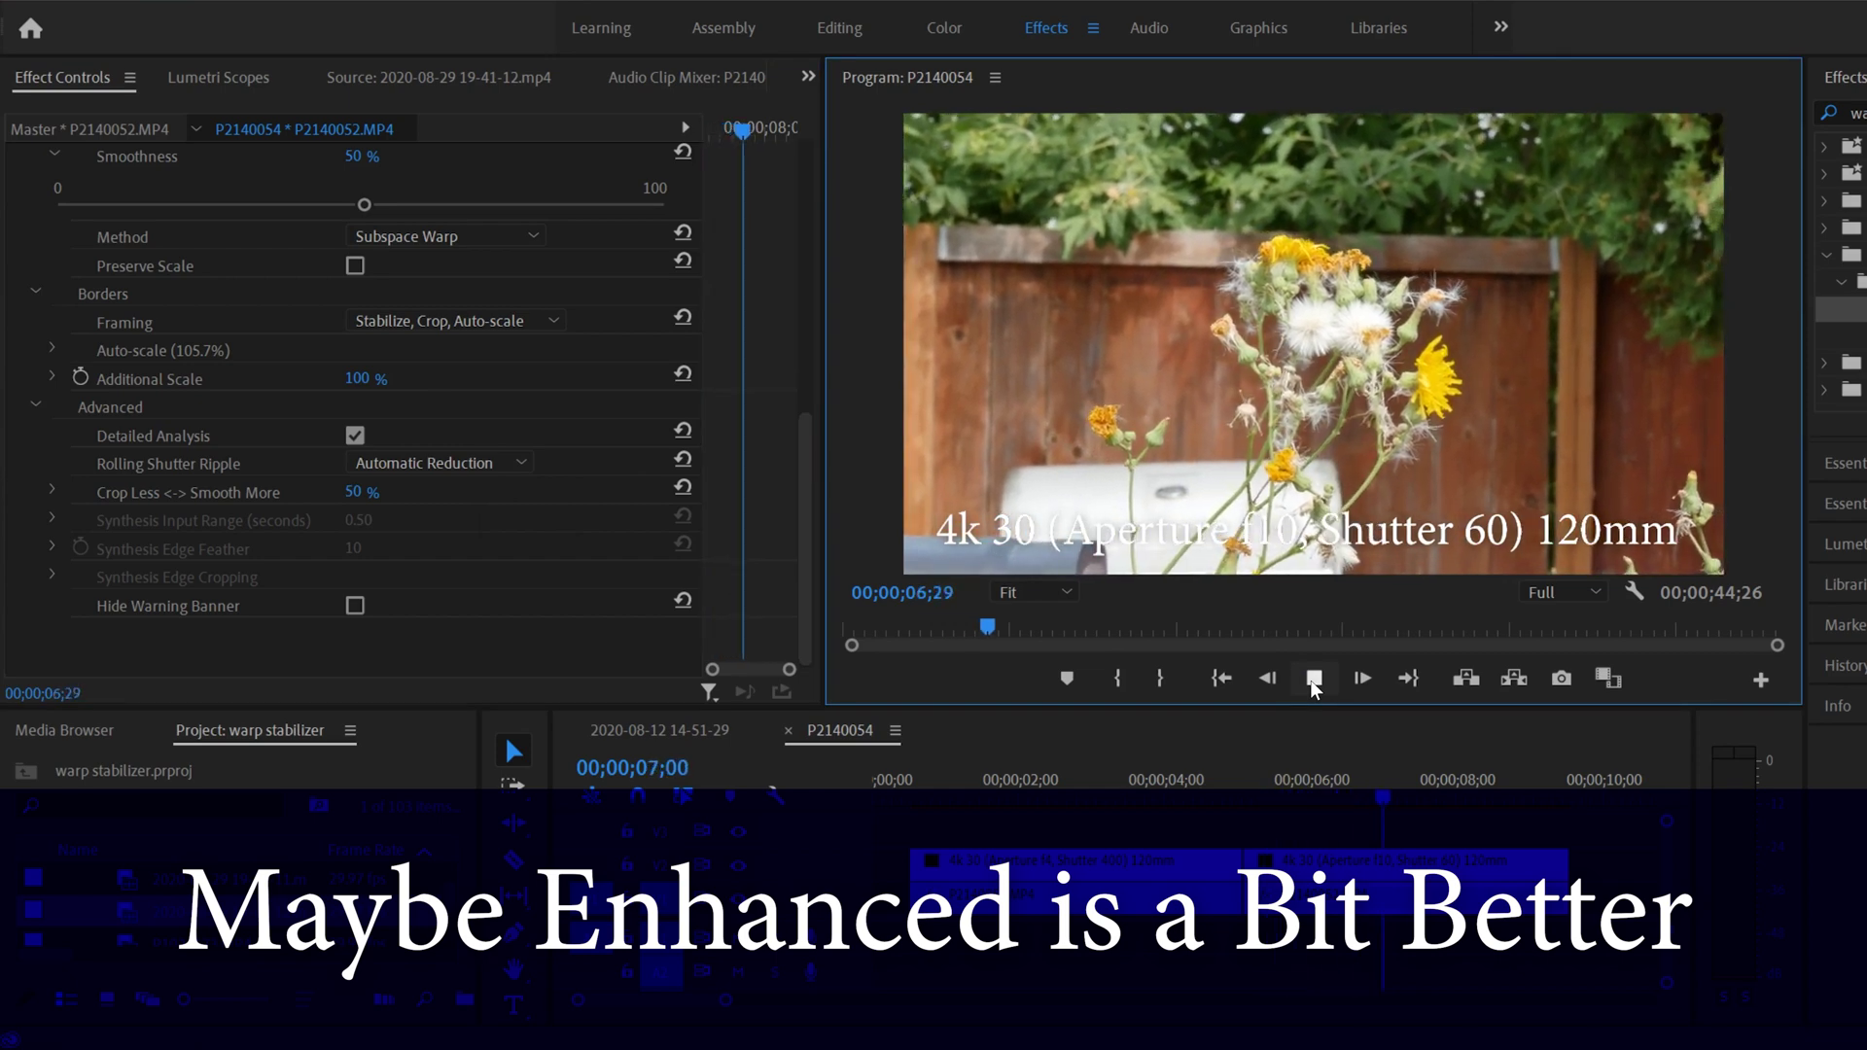
{"action": "left_click", "coordinate": [1313, 678]}
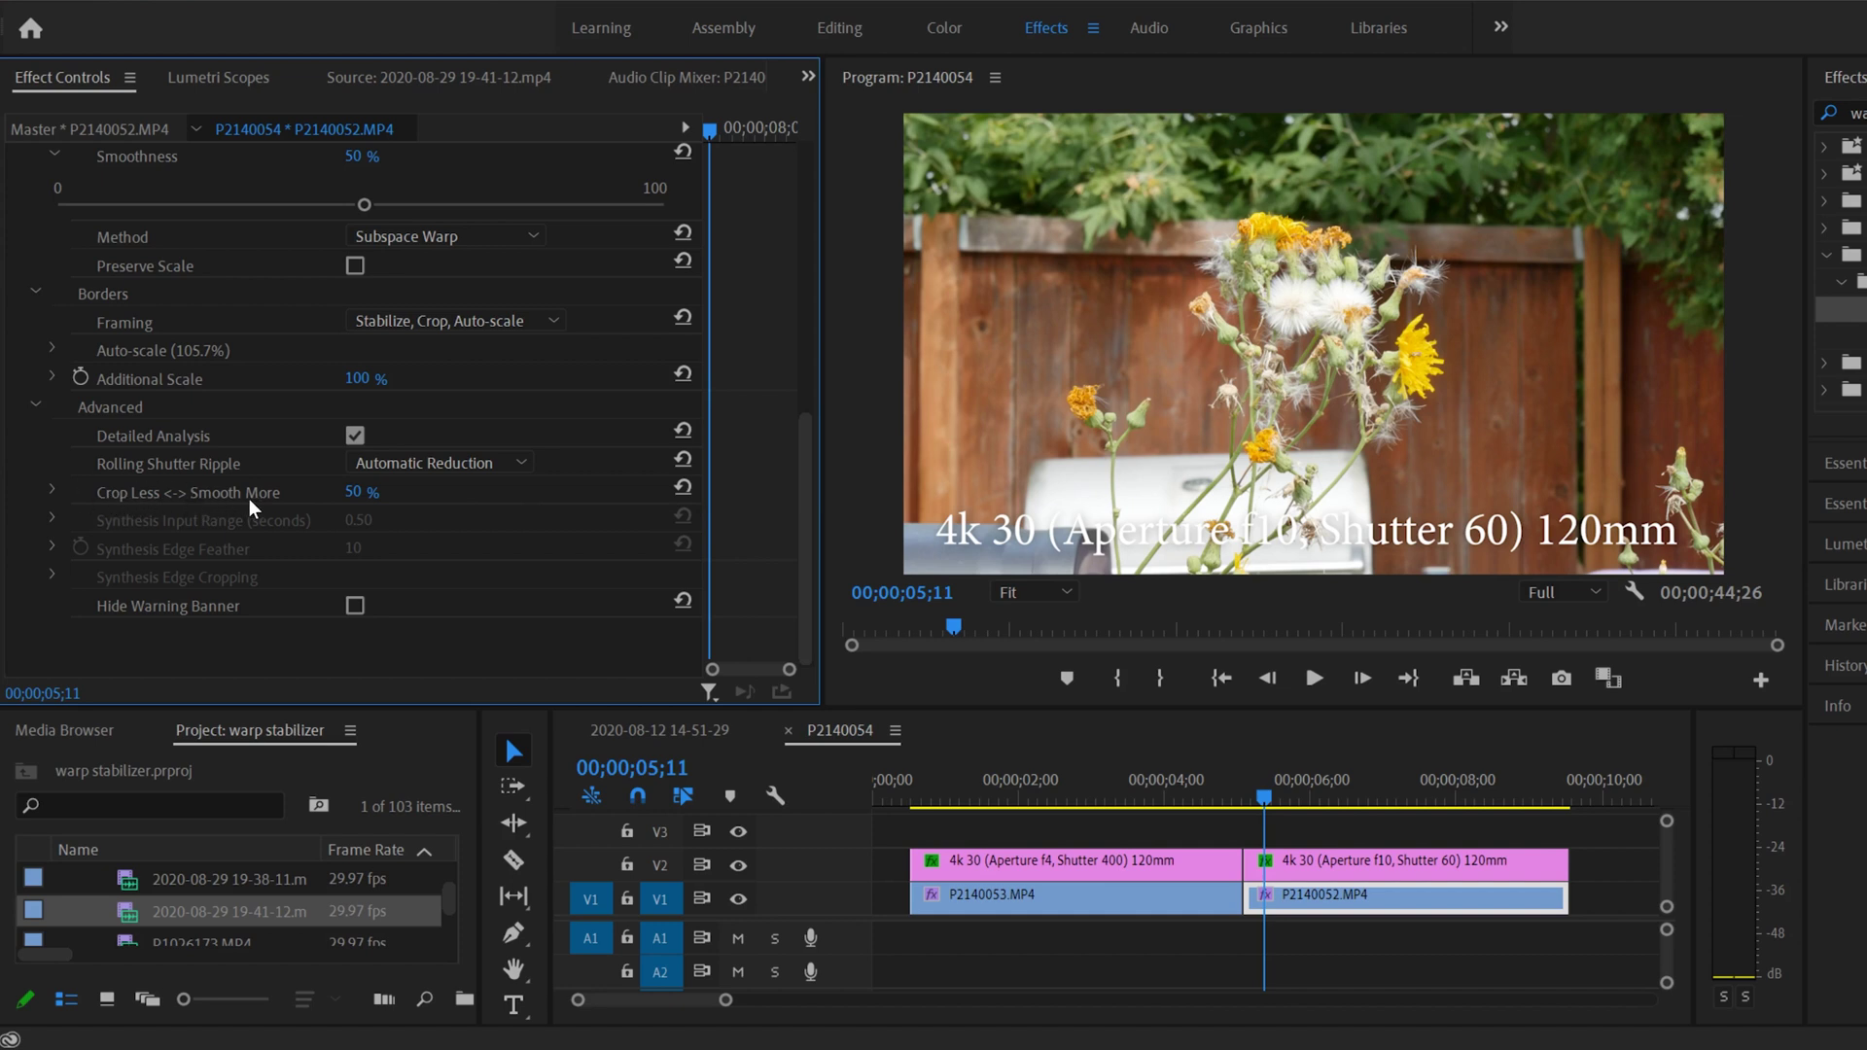
Step: Lower Crop Less <-> Smooth More to 10% and preview the clip from 05;10
{"action": "left_click", "coordinate": [51, 488]}
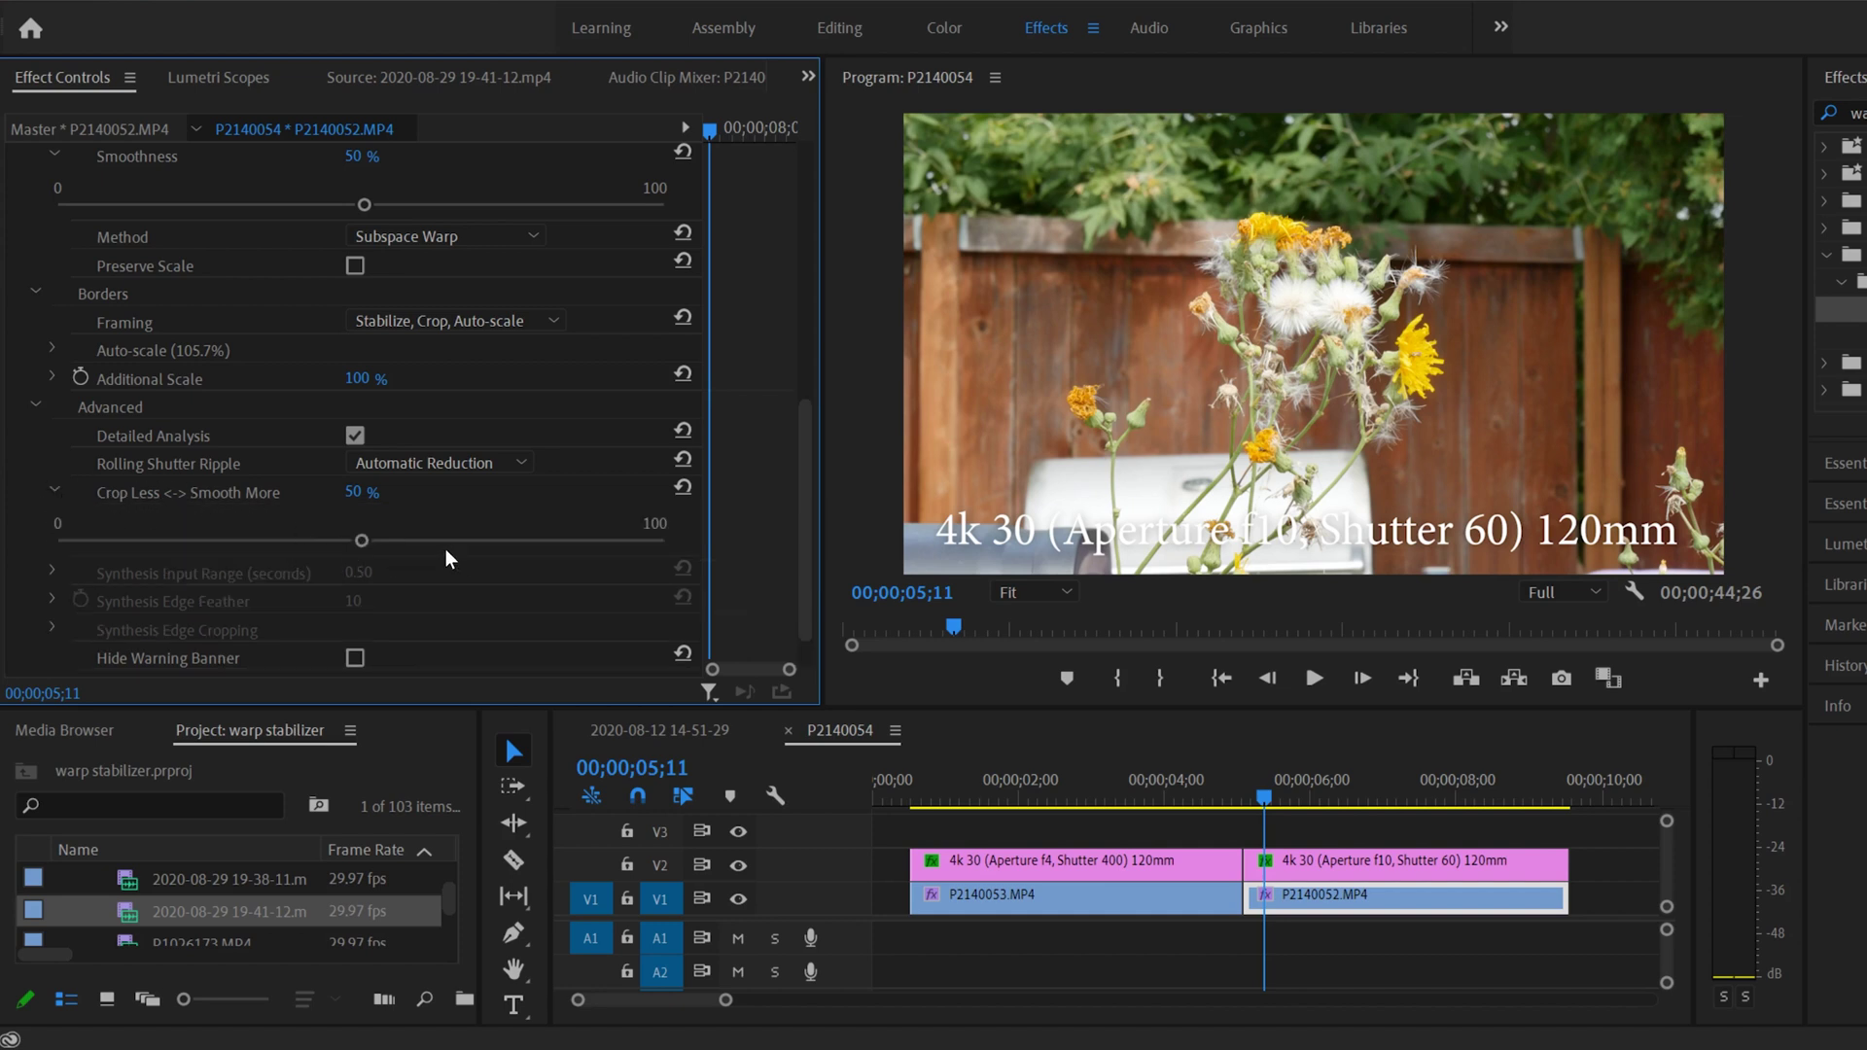
{"action": "left_click_drag", "start_coordinate": [804, 546], "coordinate": [797, 432]}
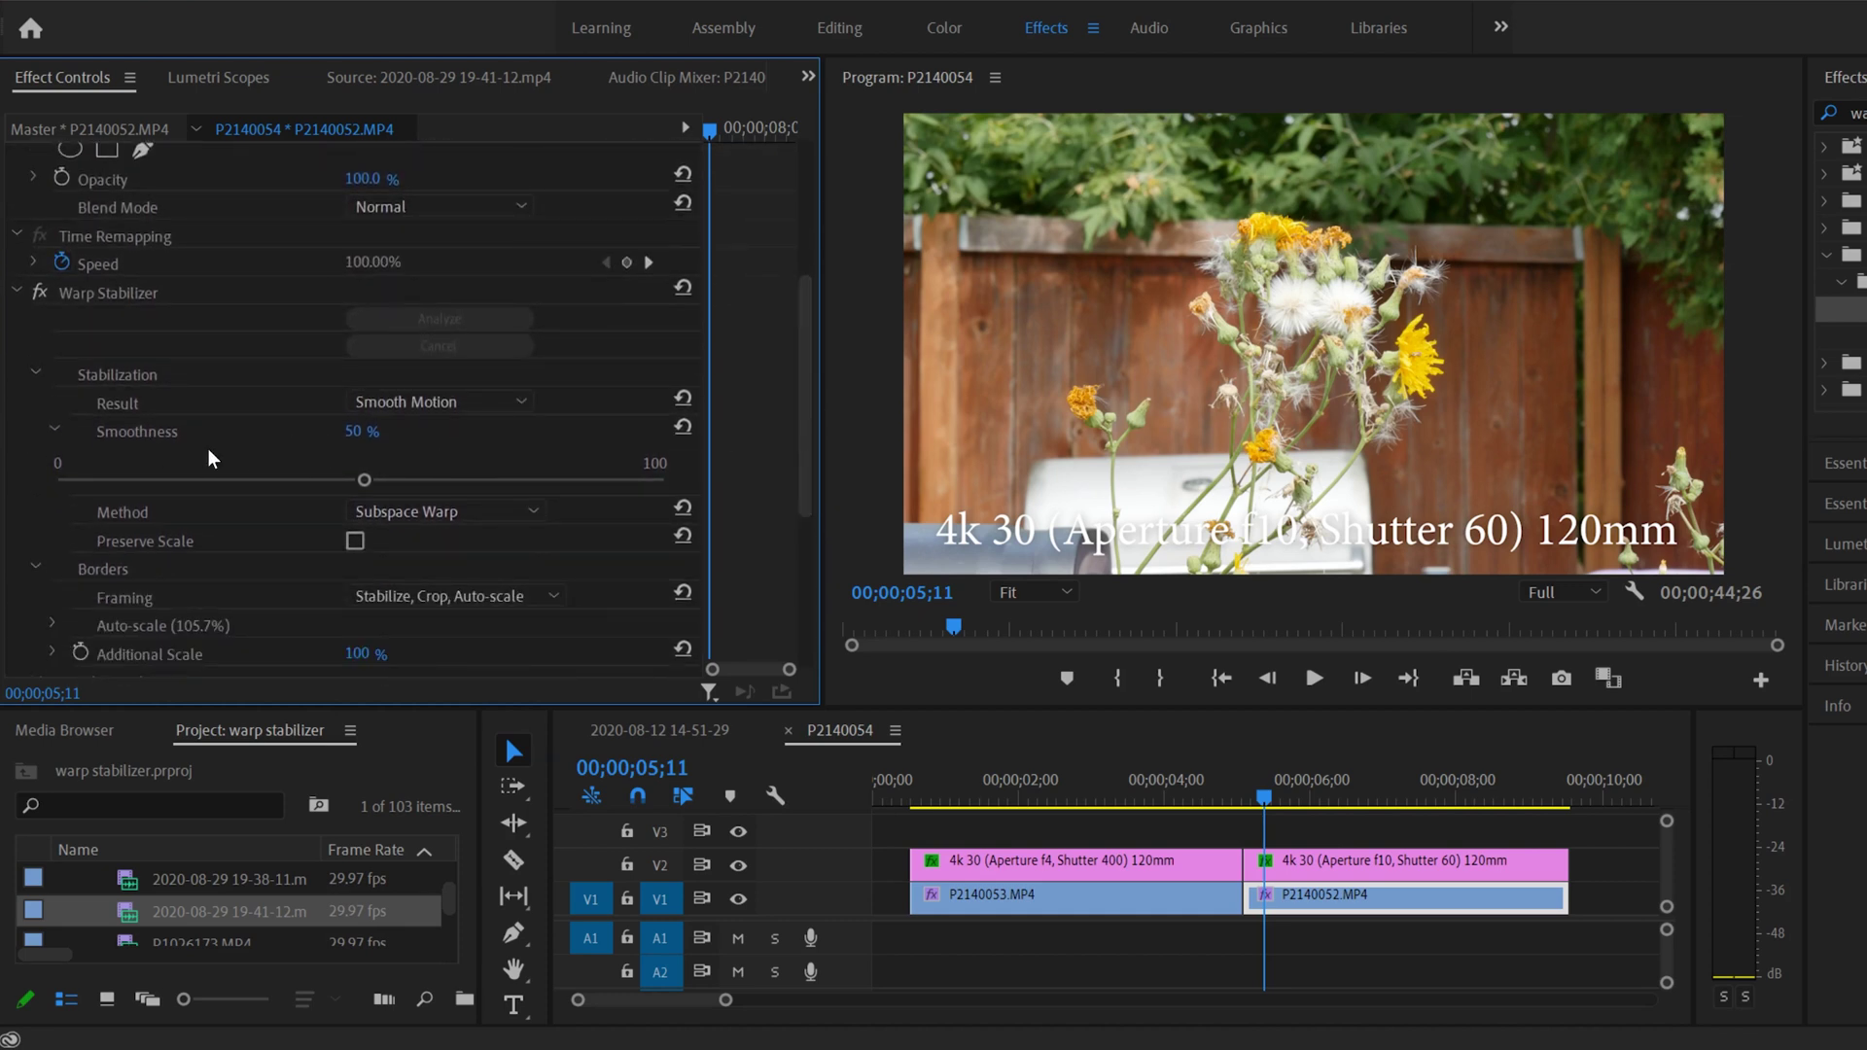
{"action": "left_click_drag", "start_coordinate": [803, 348], "coordinate": [785, 539]}
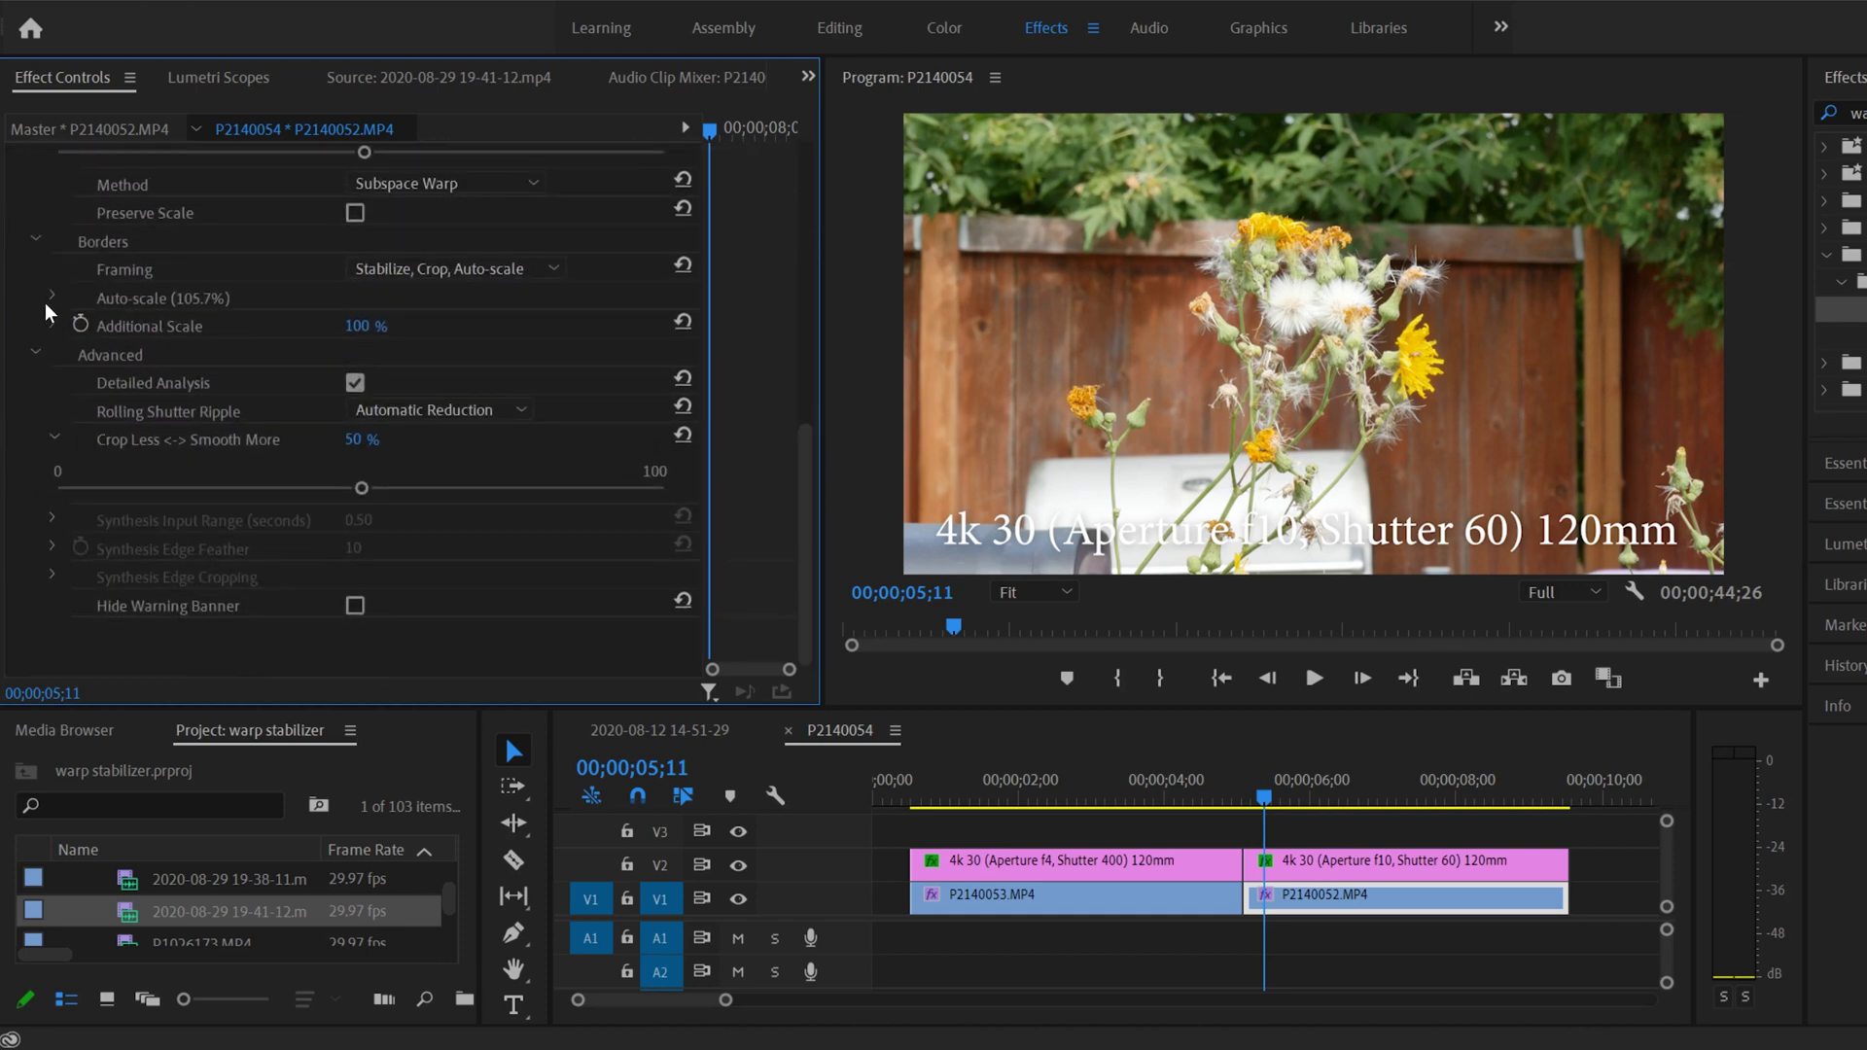
{"action": "left_click_drag", "start_coordinate": [362, 484], "coordinate": [142, 488]}
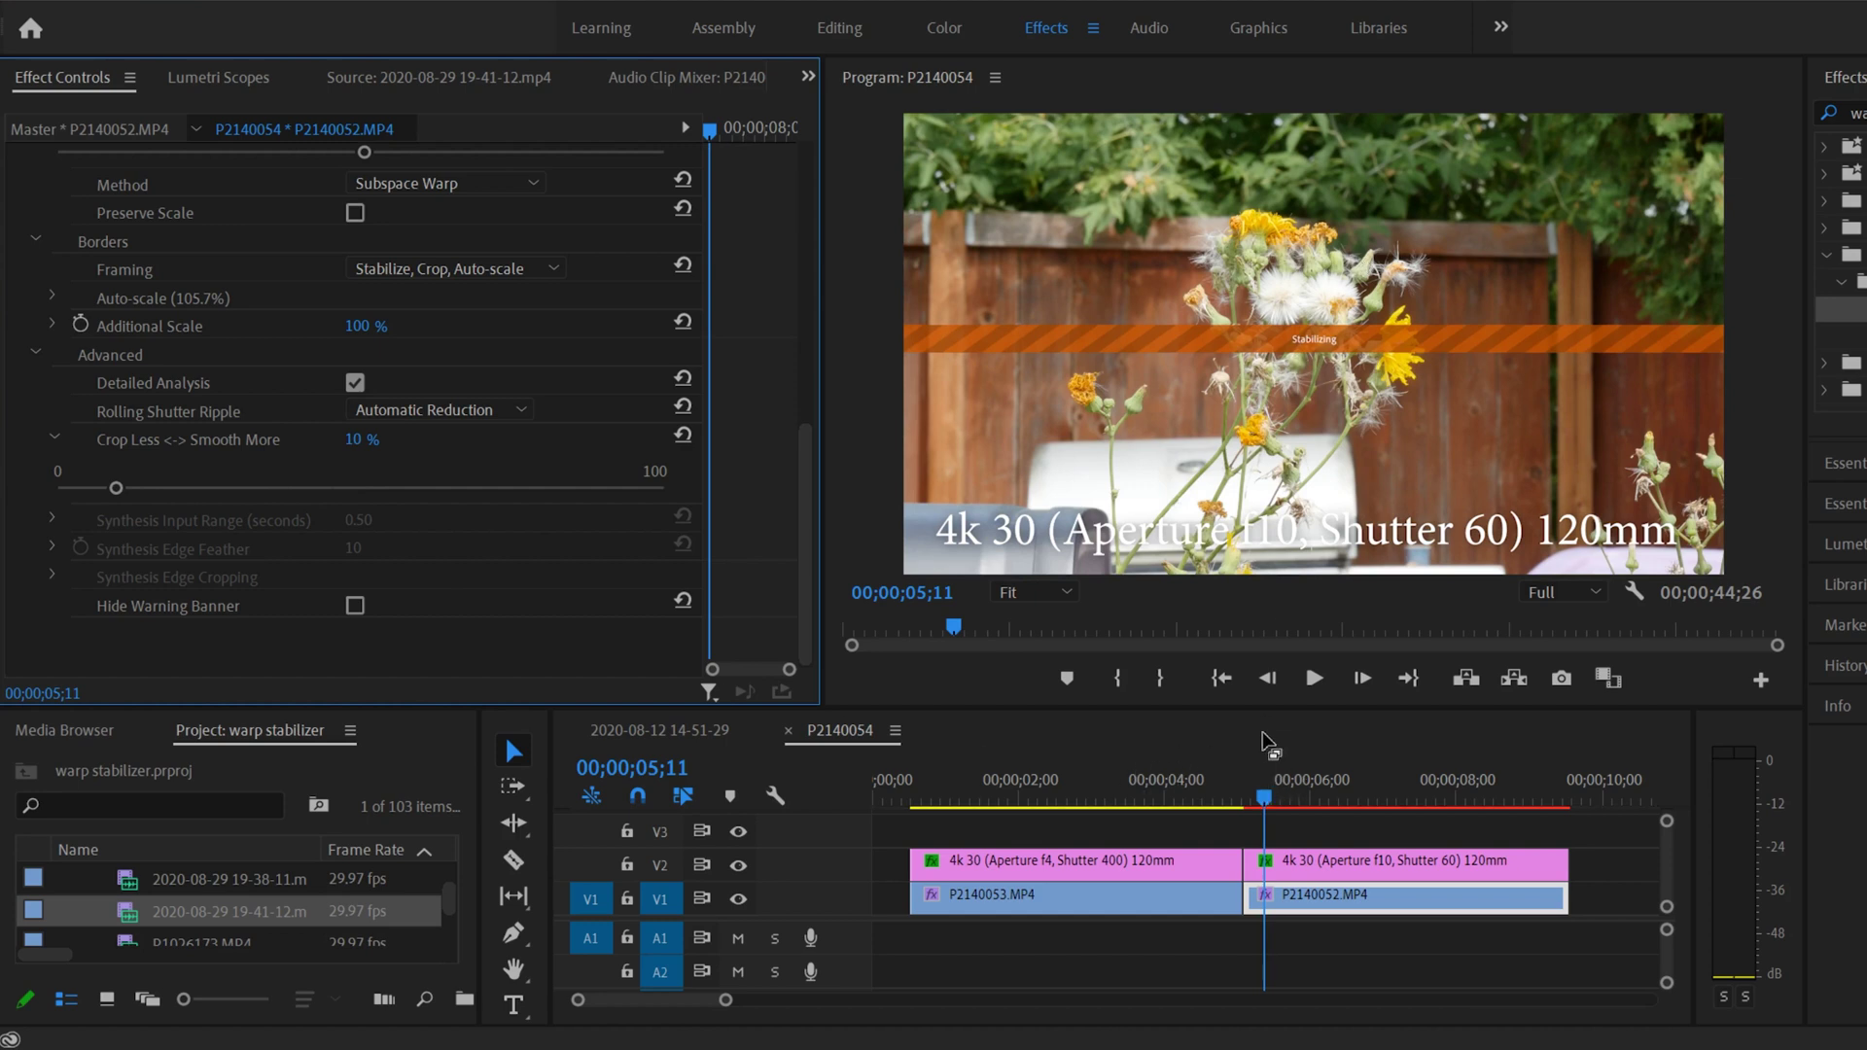
{"action": "left_click", "coordinate": [1314, 678]}
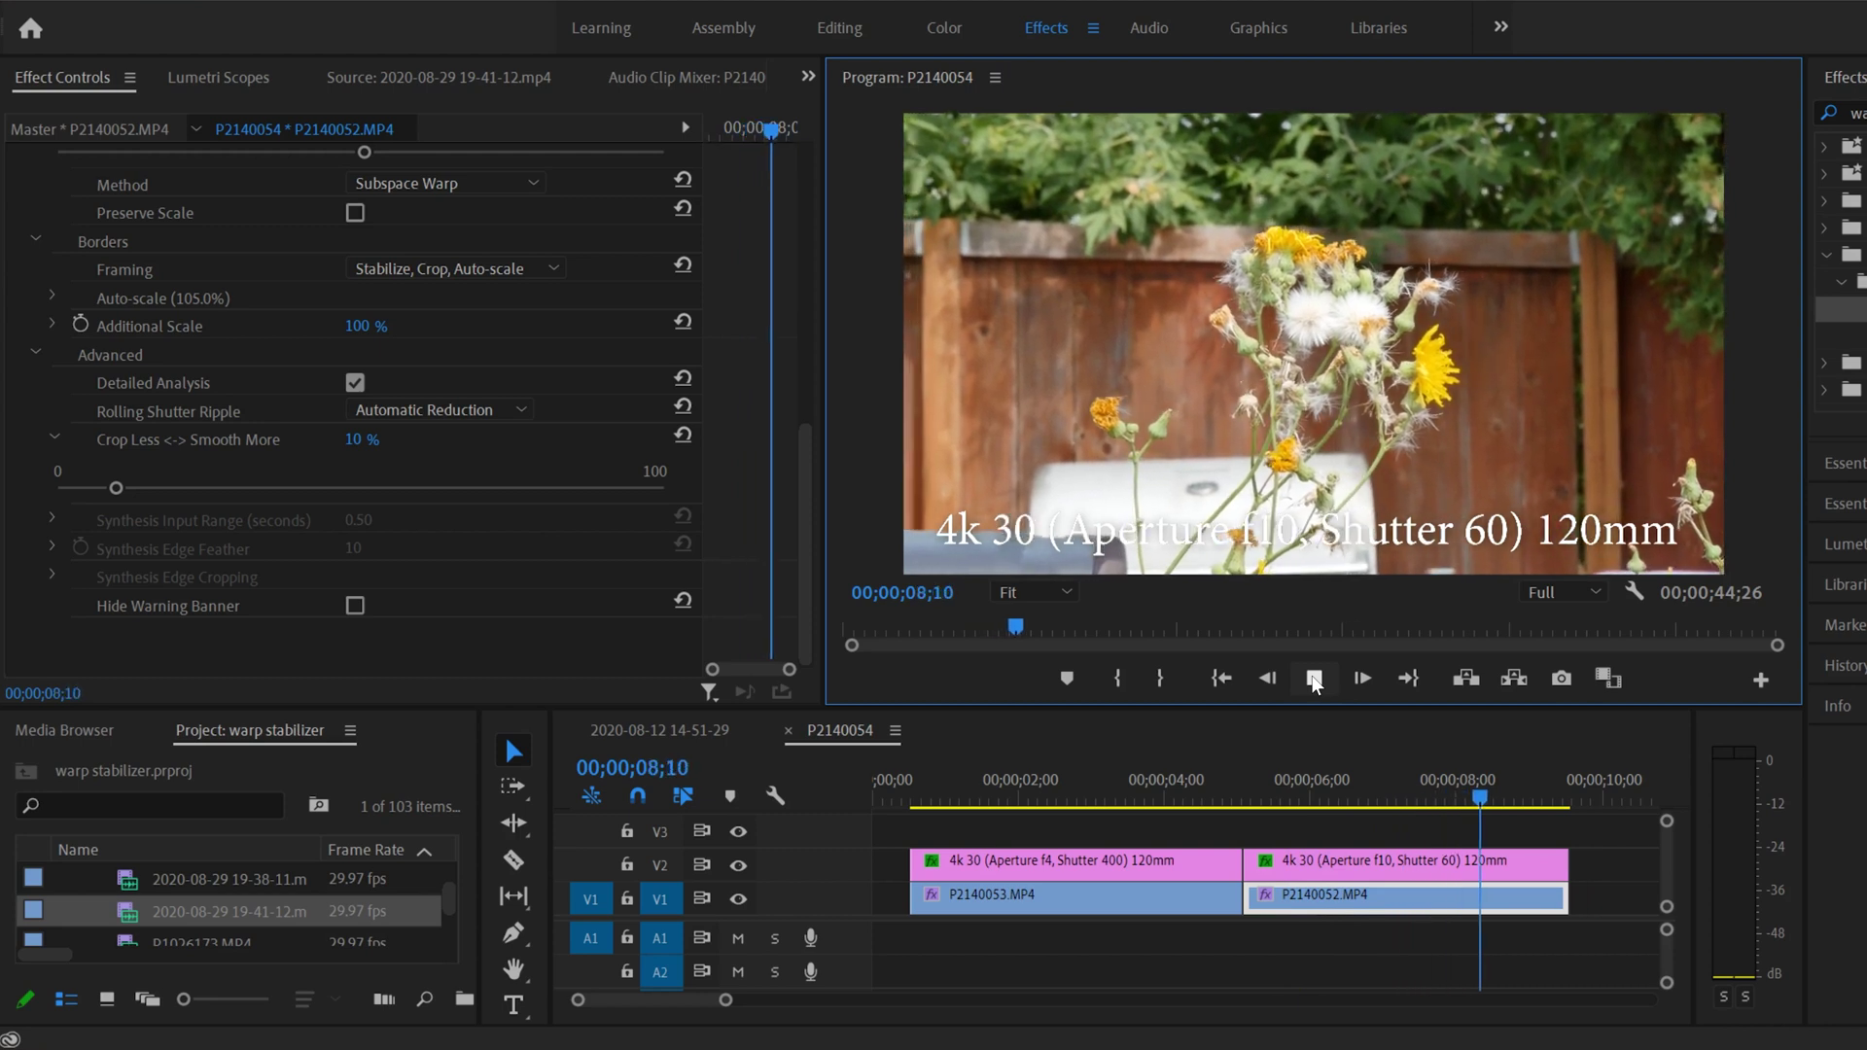
{"action": "left_click", "coordinate": [1313, 678]}
{"action": "left_click", "coordinate": [1264, 792]}
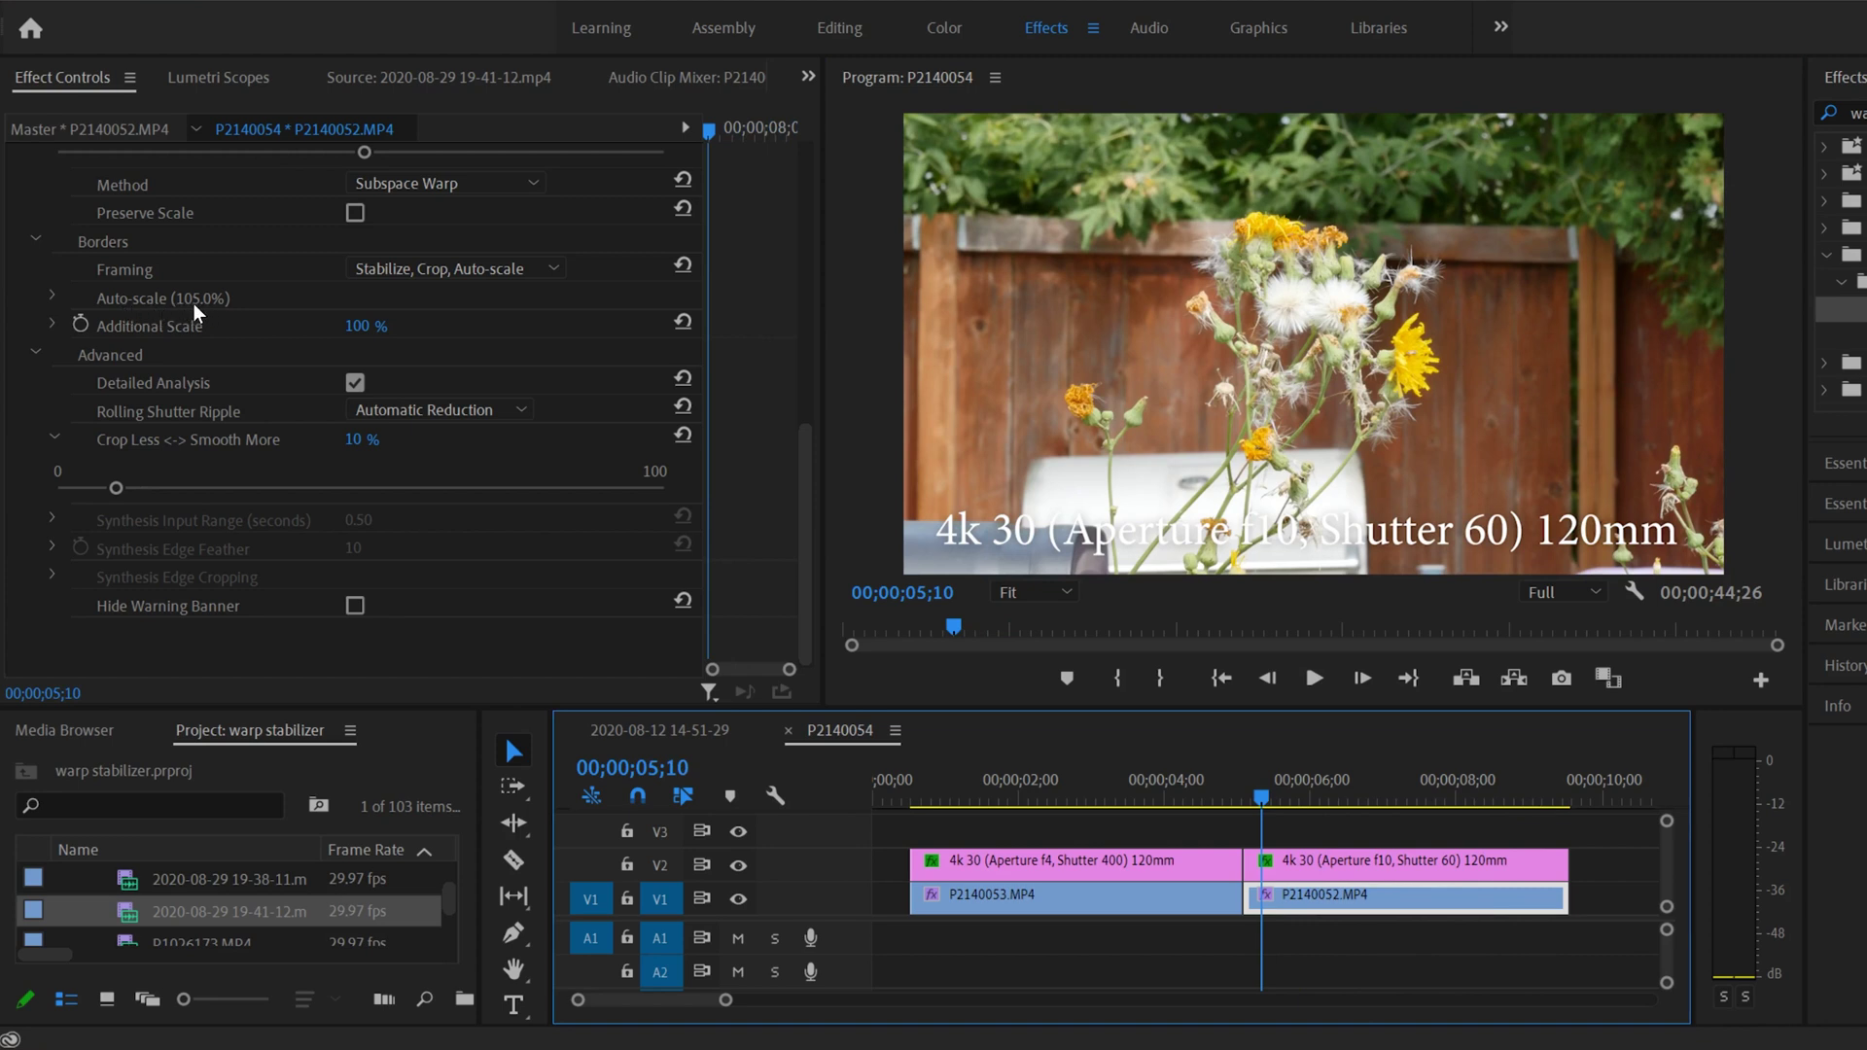
Step: Raise Crop Less <-> Smooth More to 33%, then 93%, and preview the clip
{"action": "left_click_drag", "start_coordinate": [115, 489], "coordinate": [307, 495]}
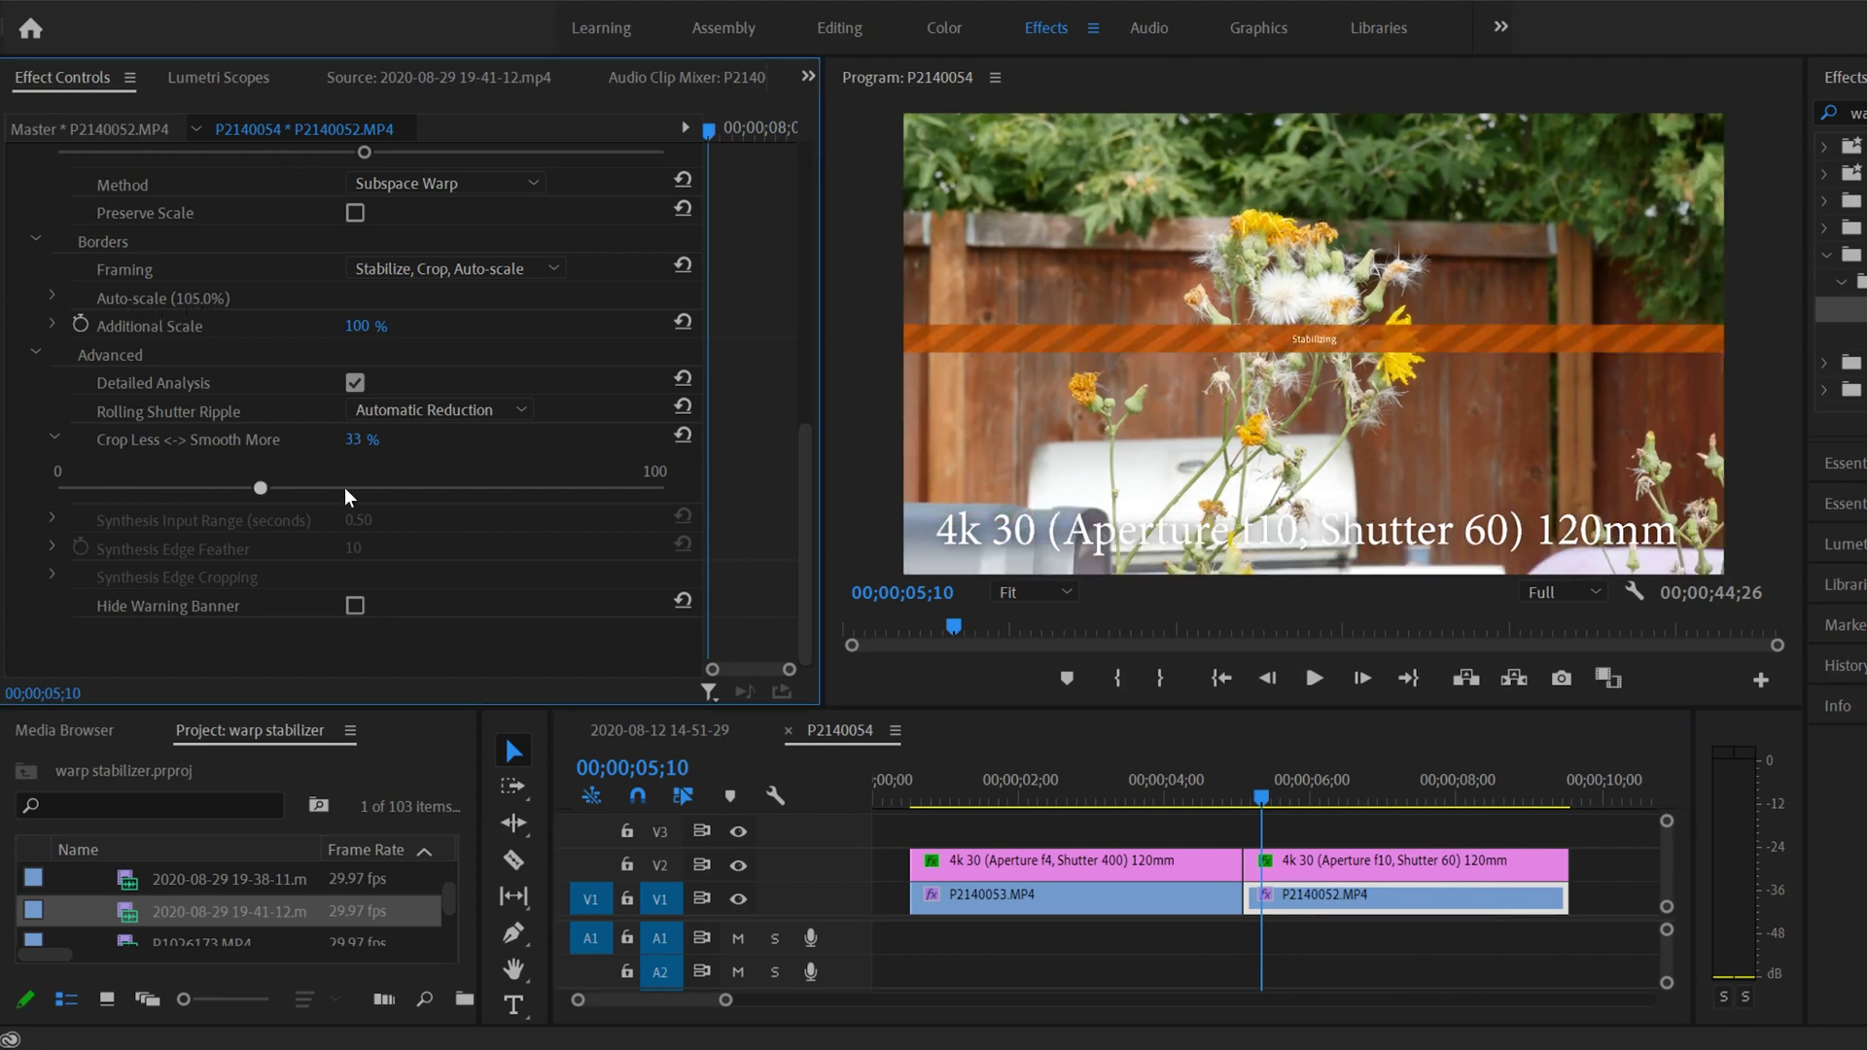
{"action": "left_click_drag", "start_coordinate": [579, 485], "coordinate": [620, 480]}
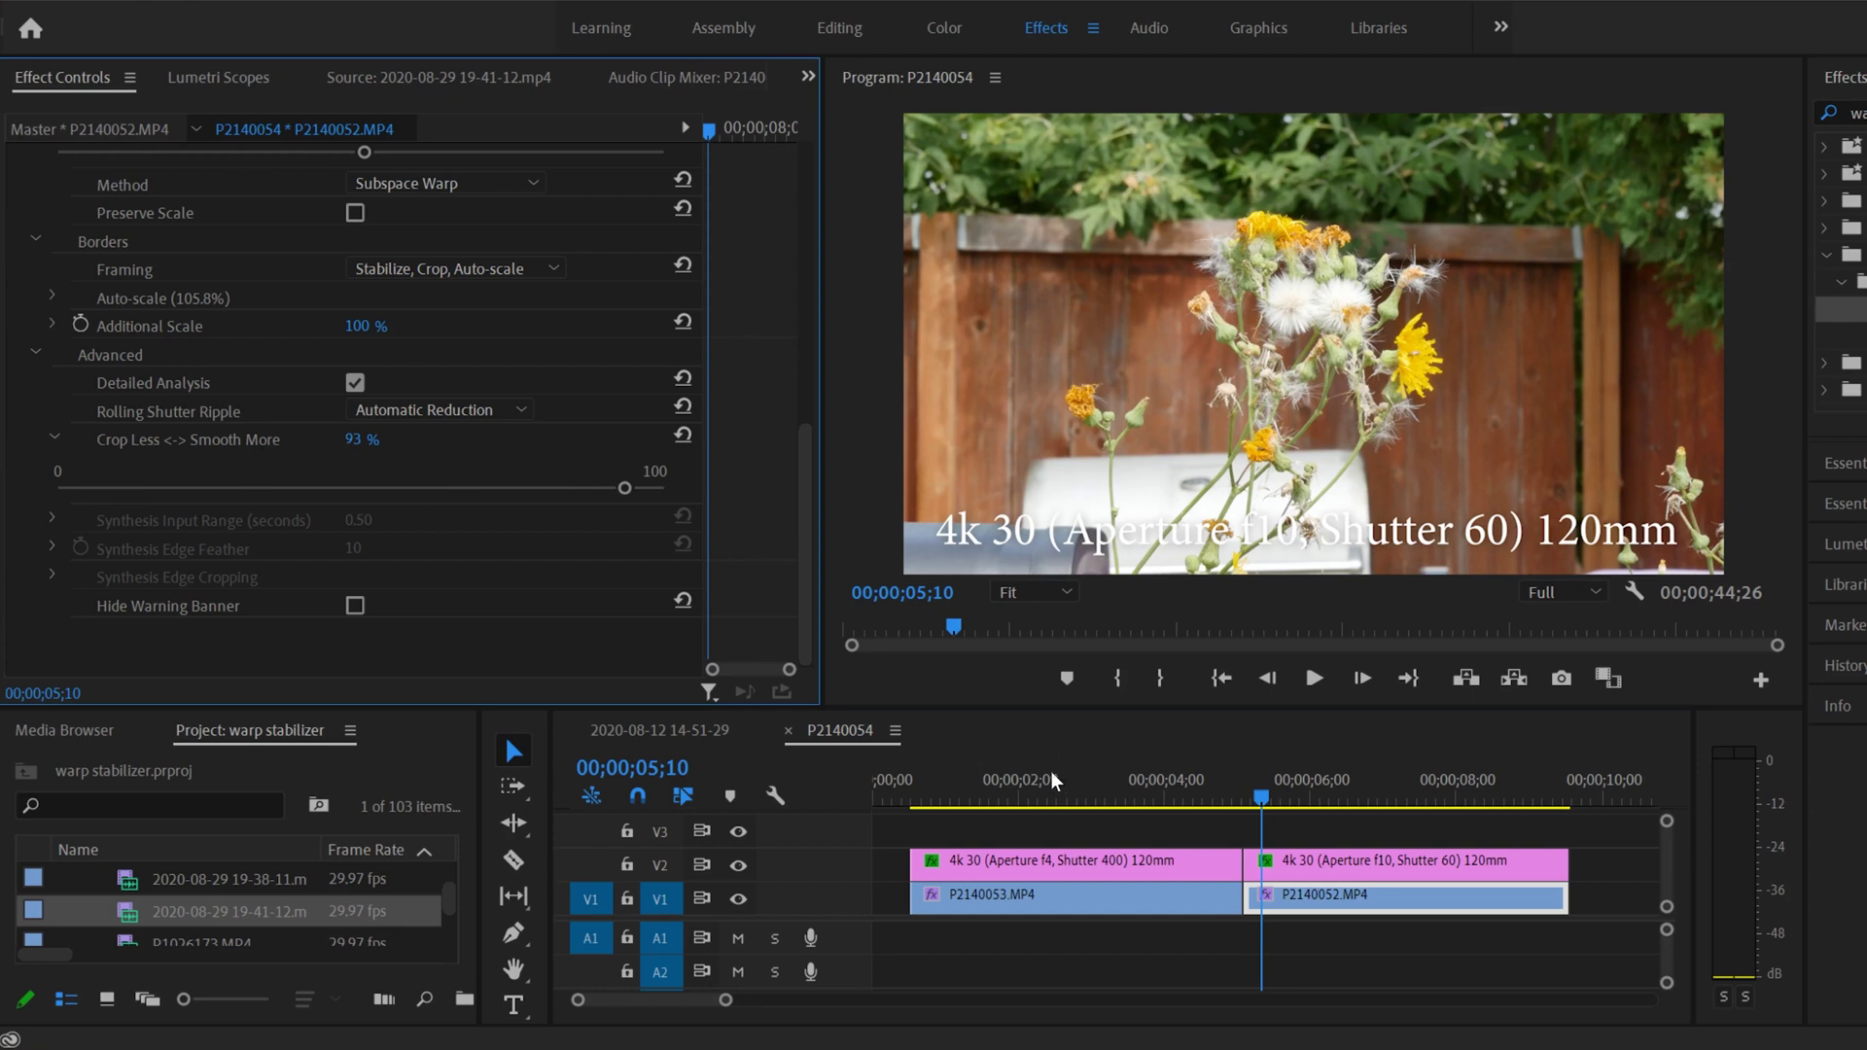
{"action": "left_click", "coordinate": [1314, 680]}
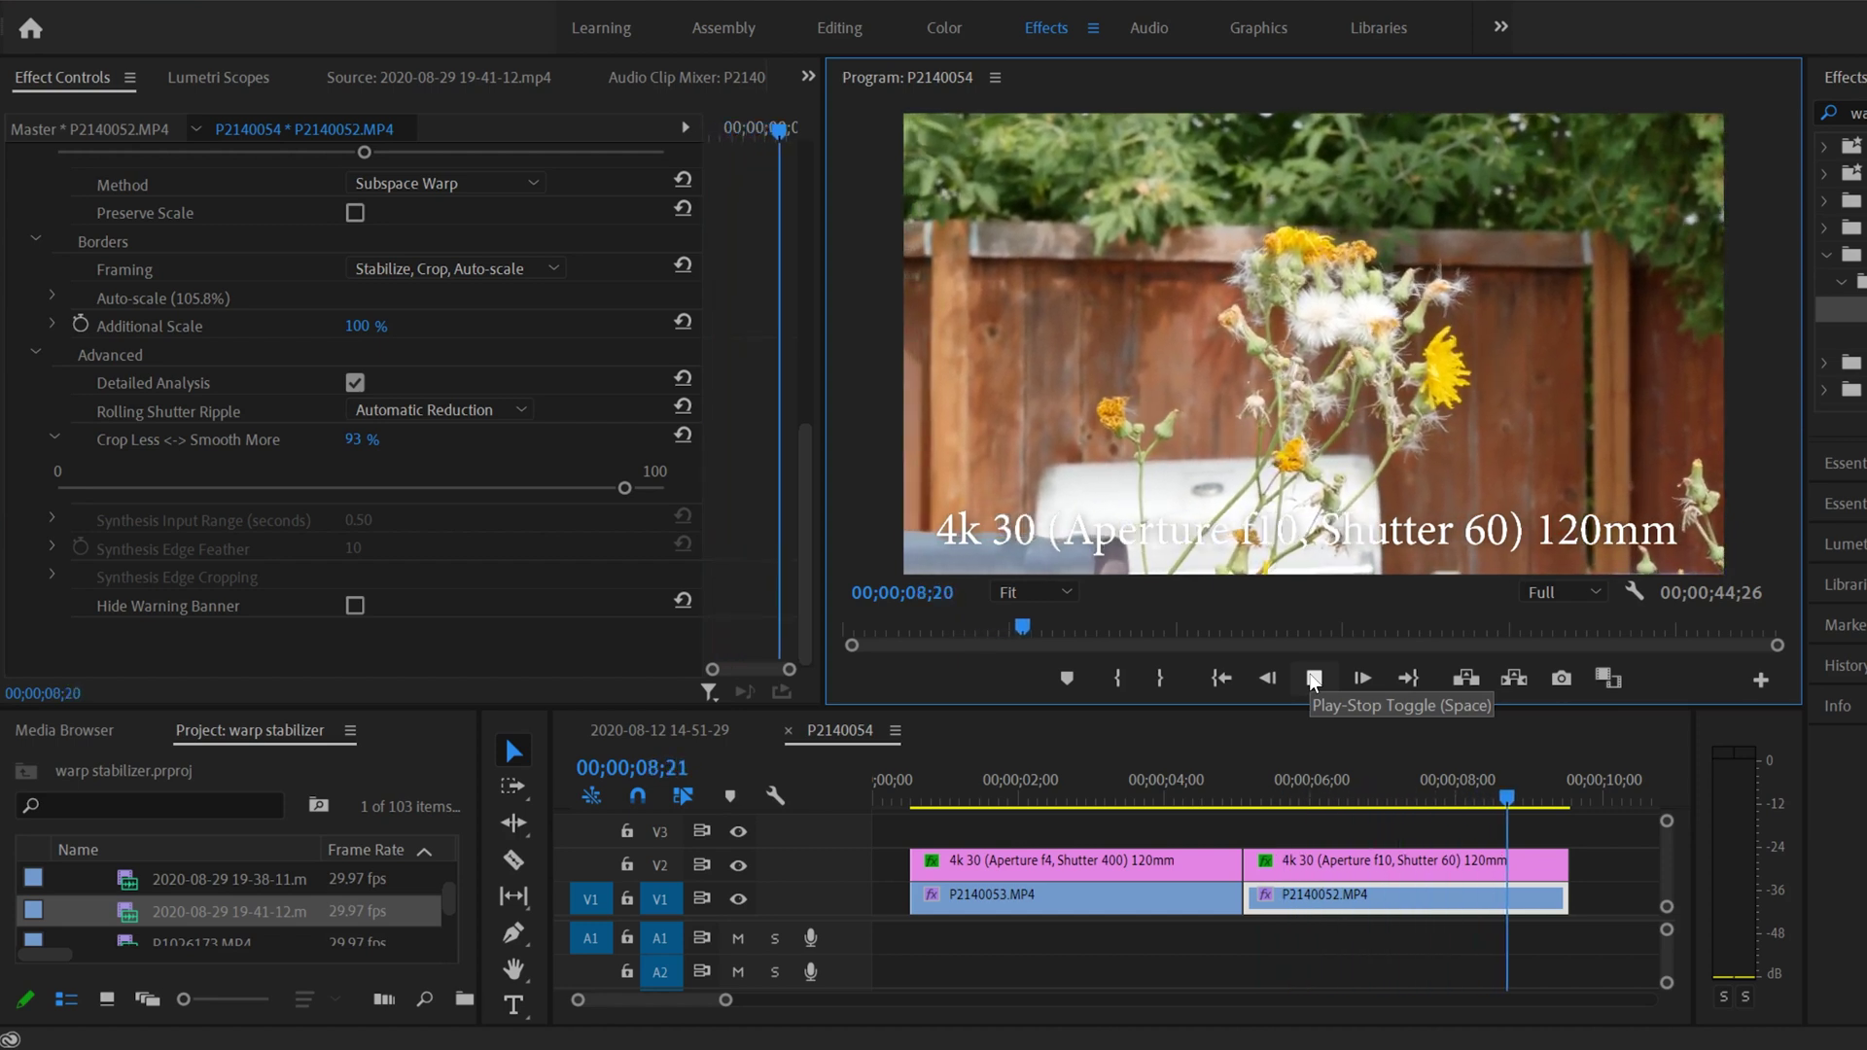
{"action": "left_click", "coordinate": [784, 496]}
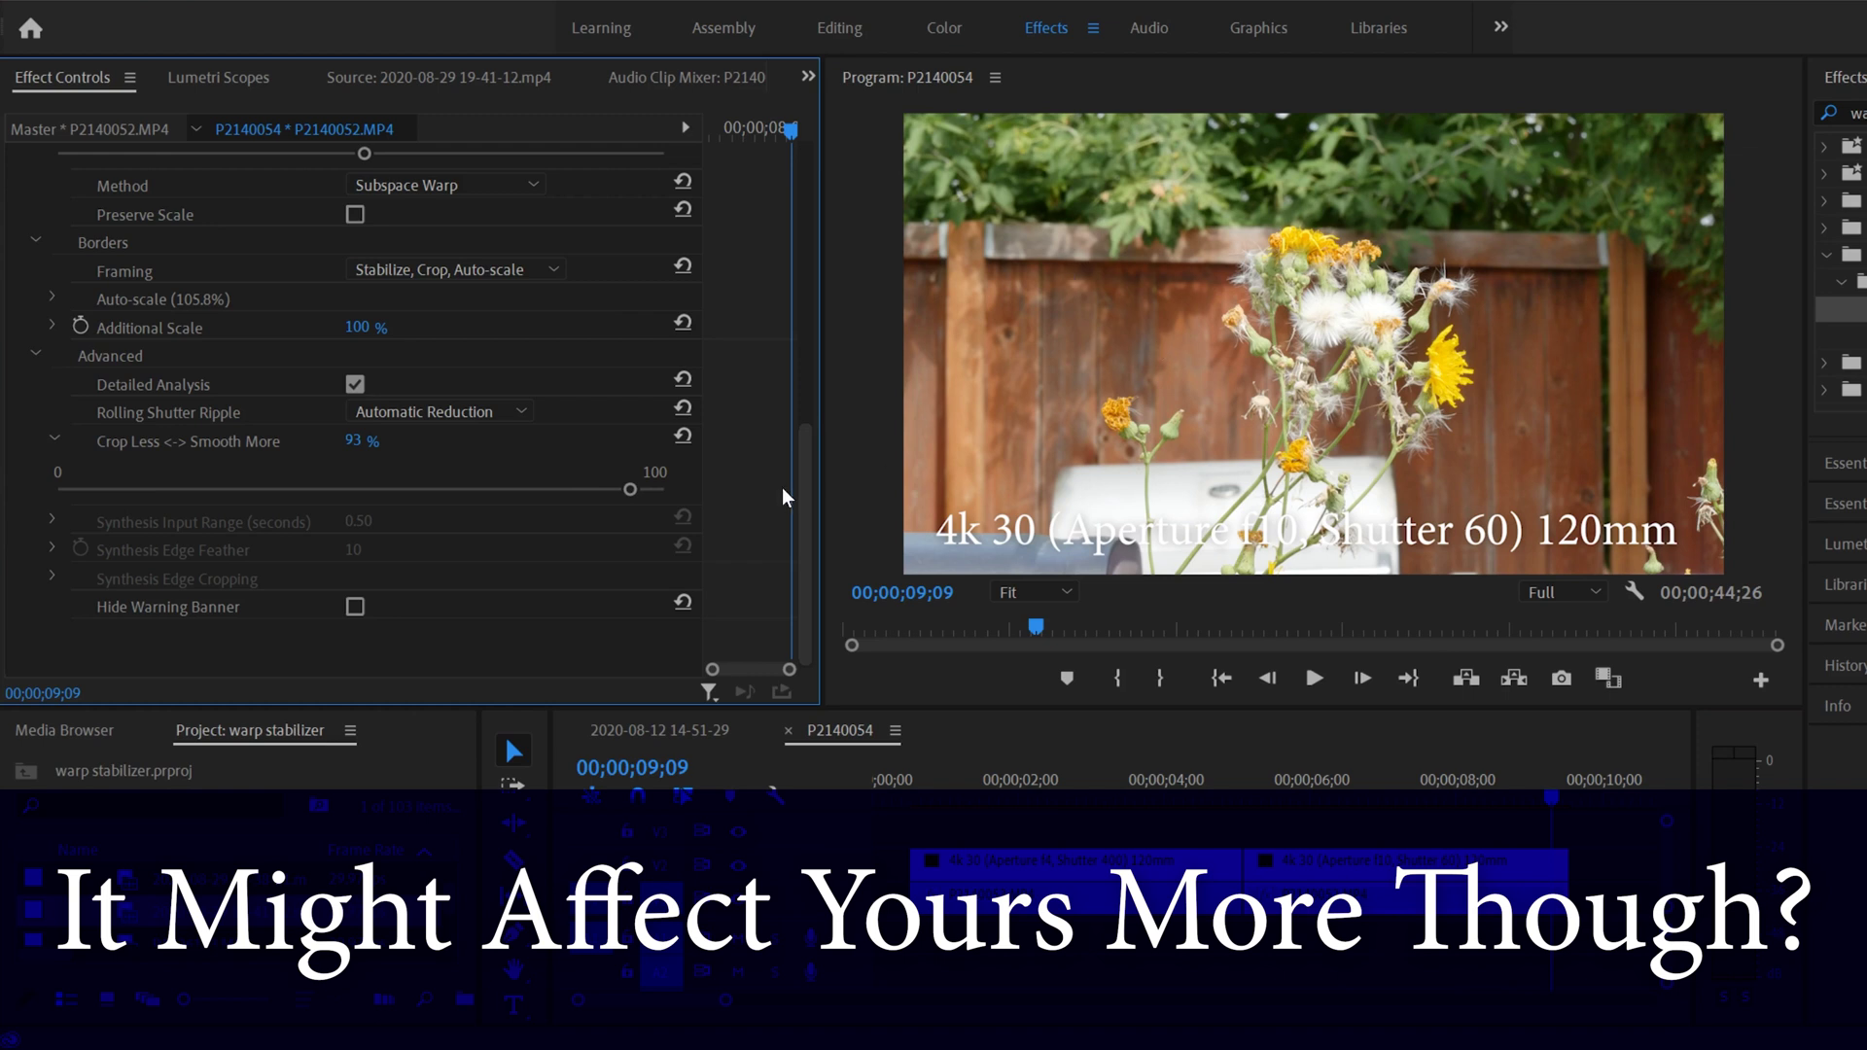
{"action": "left_click_drag", "start_coordinate": [801, 537], "coordinate": [805, 465]}
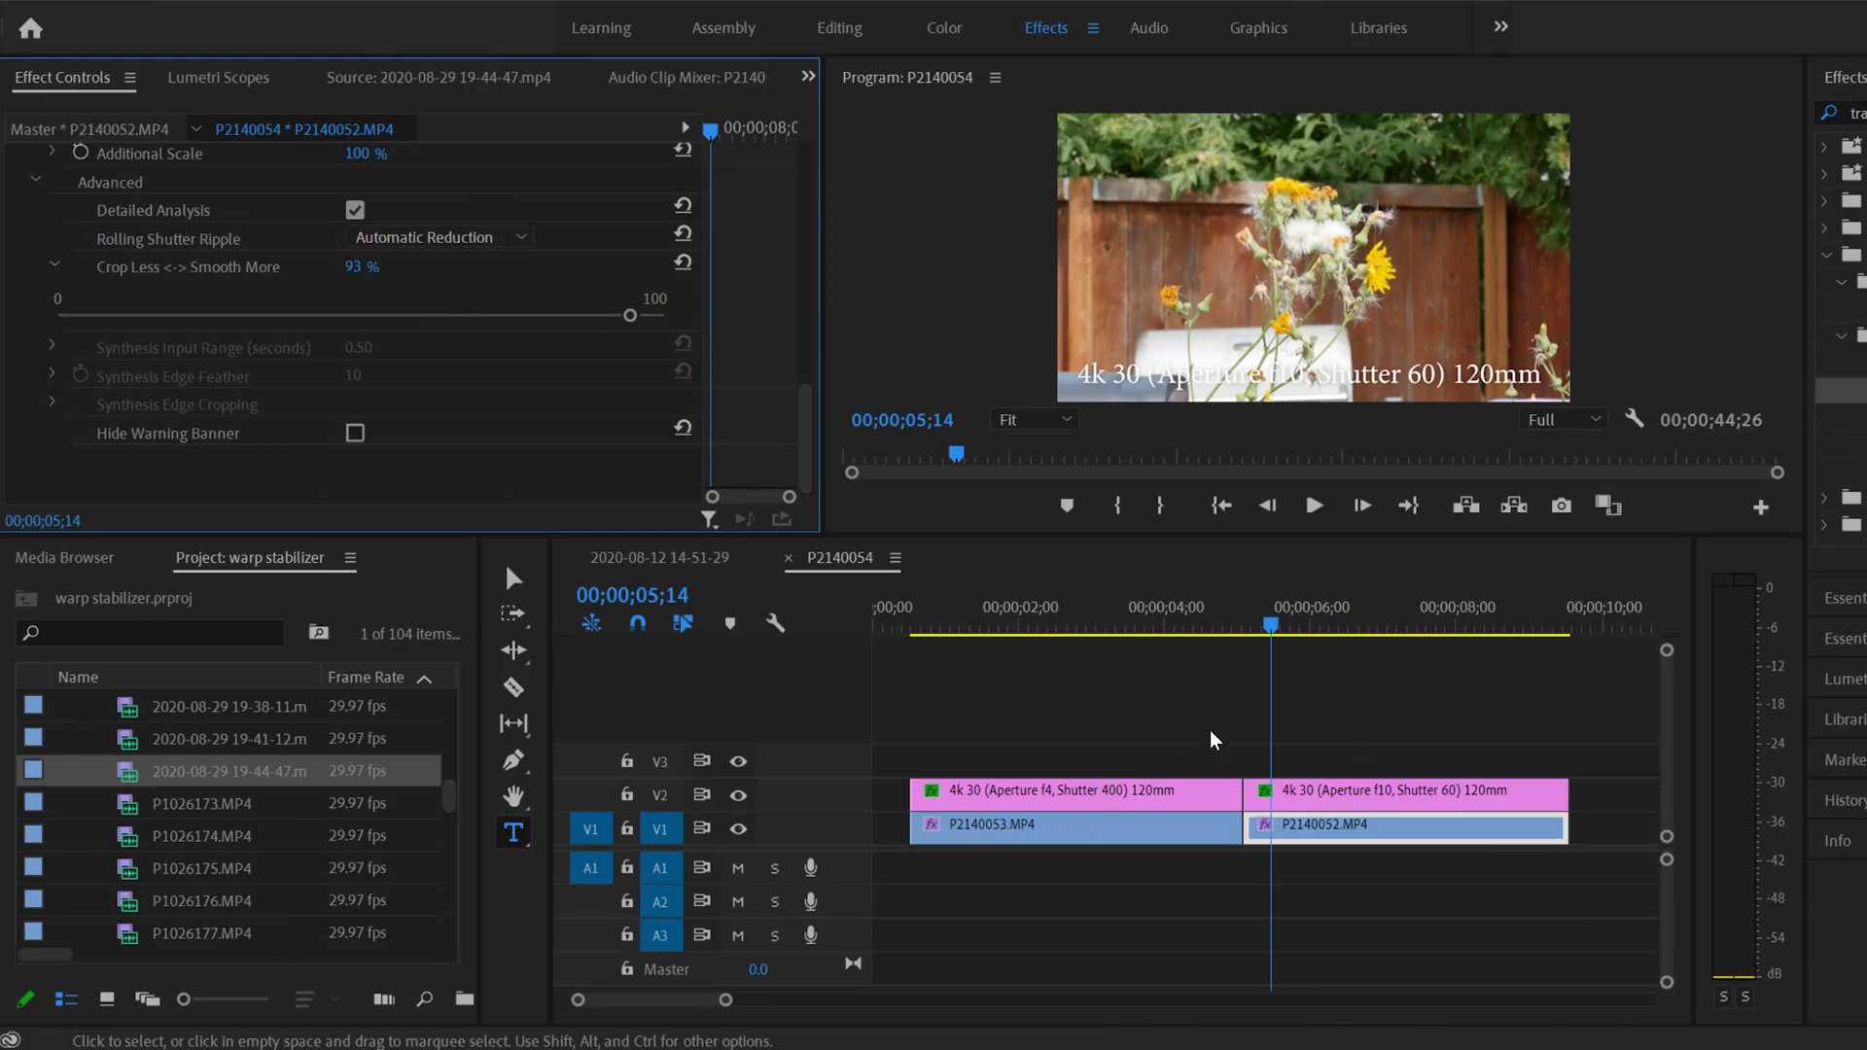
{"action": "left_click_drag", "start_coordinate": [809, 449], "coordinate": [807, 247]}
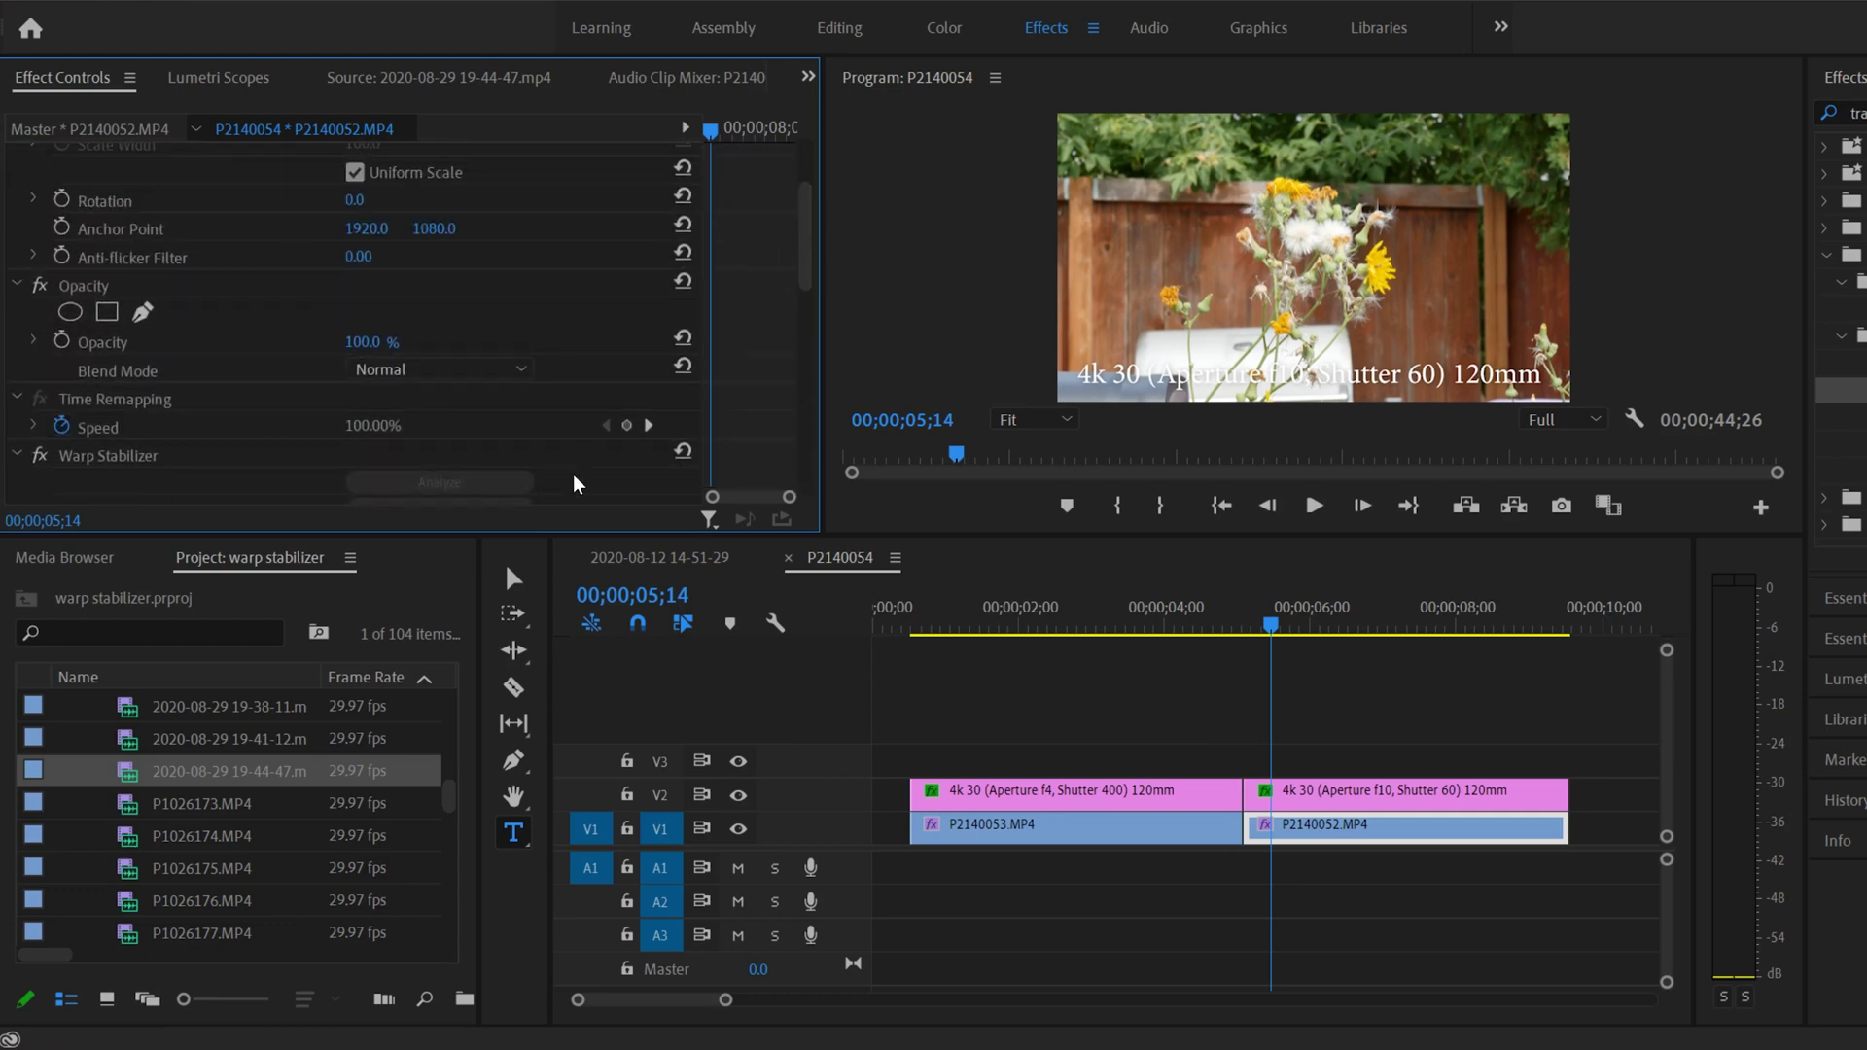
{"action": "left_click", "coordinate": [680, 560]}
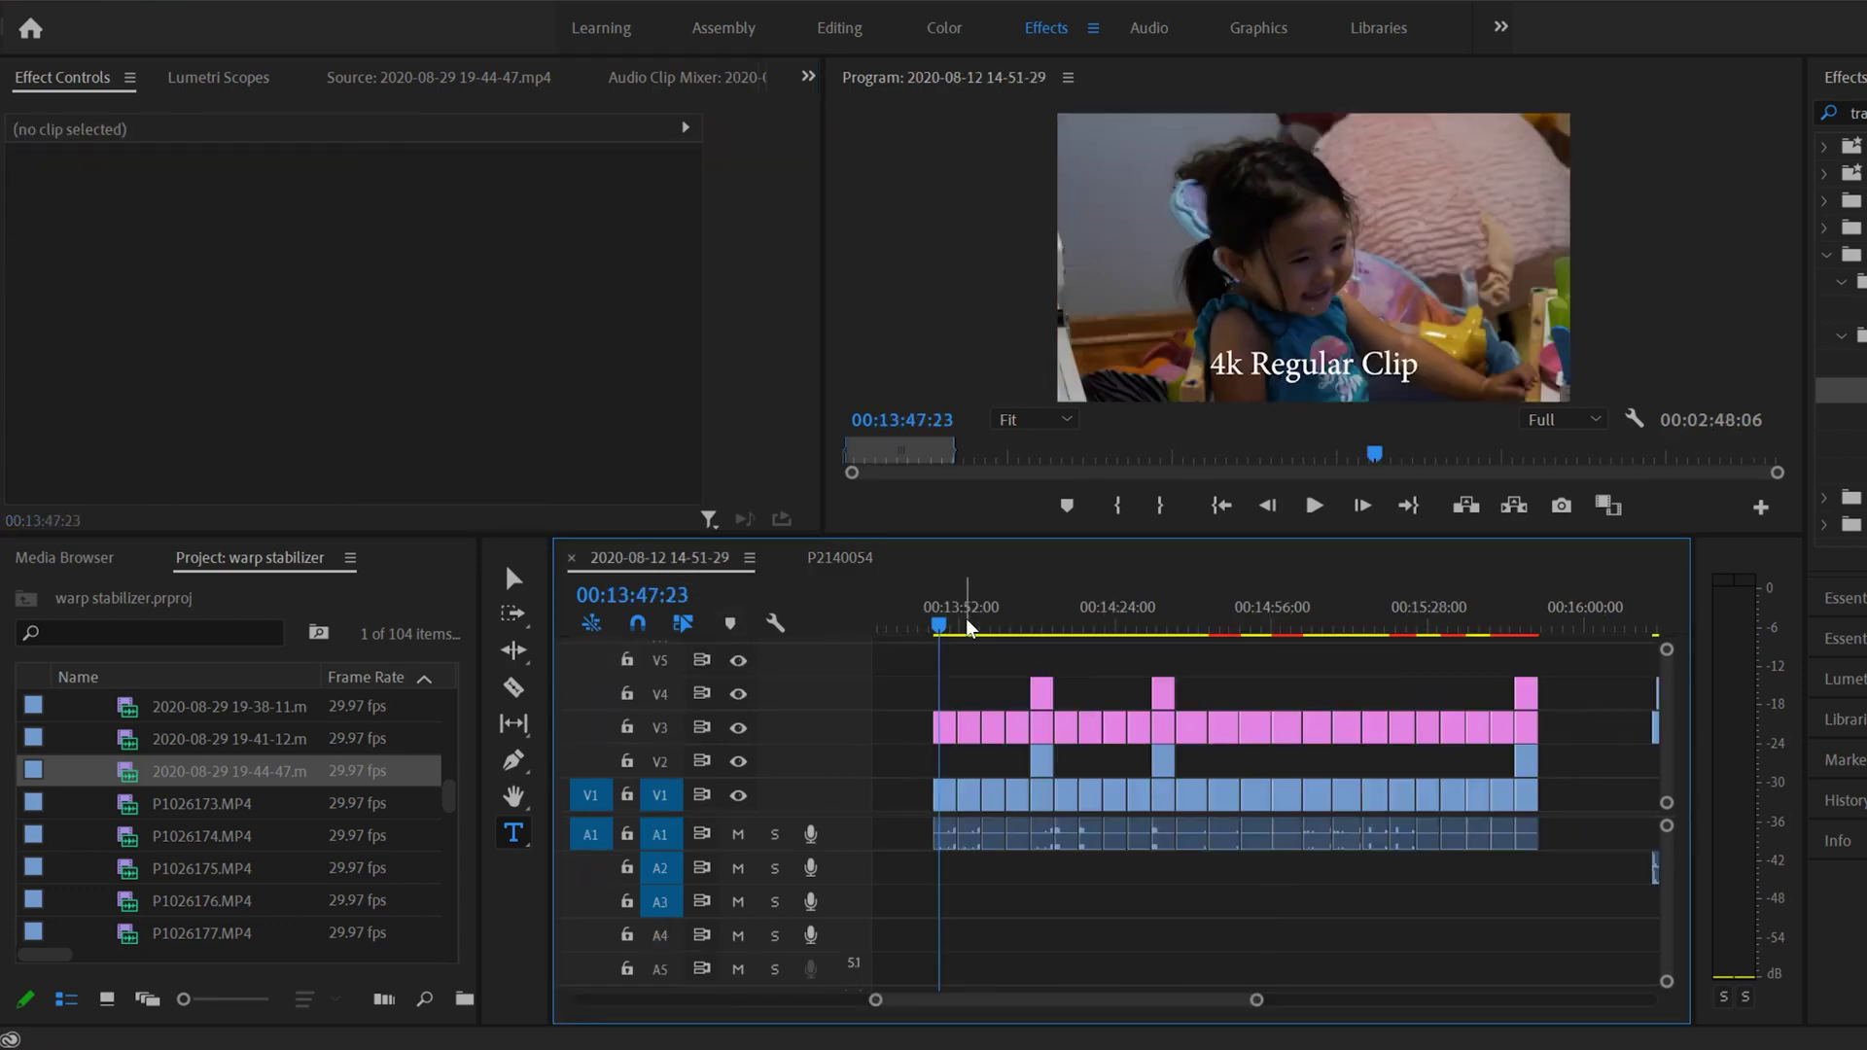